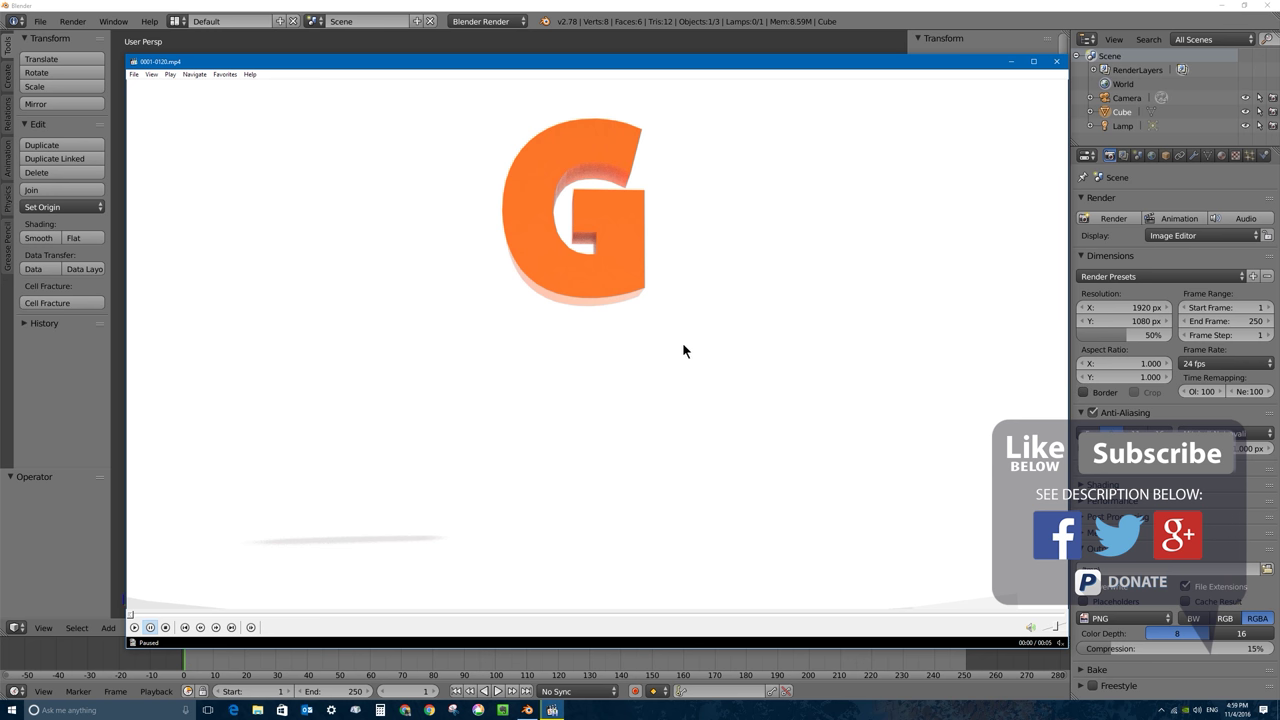
Step: Play through the 0001-0120.mp4 preview animation of the crumbling G and close the video player
{"action": "left_click", "coordinate": [134, 628]}
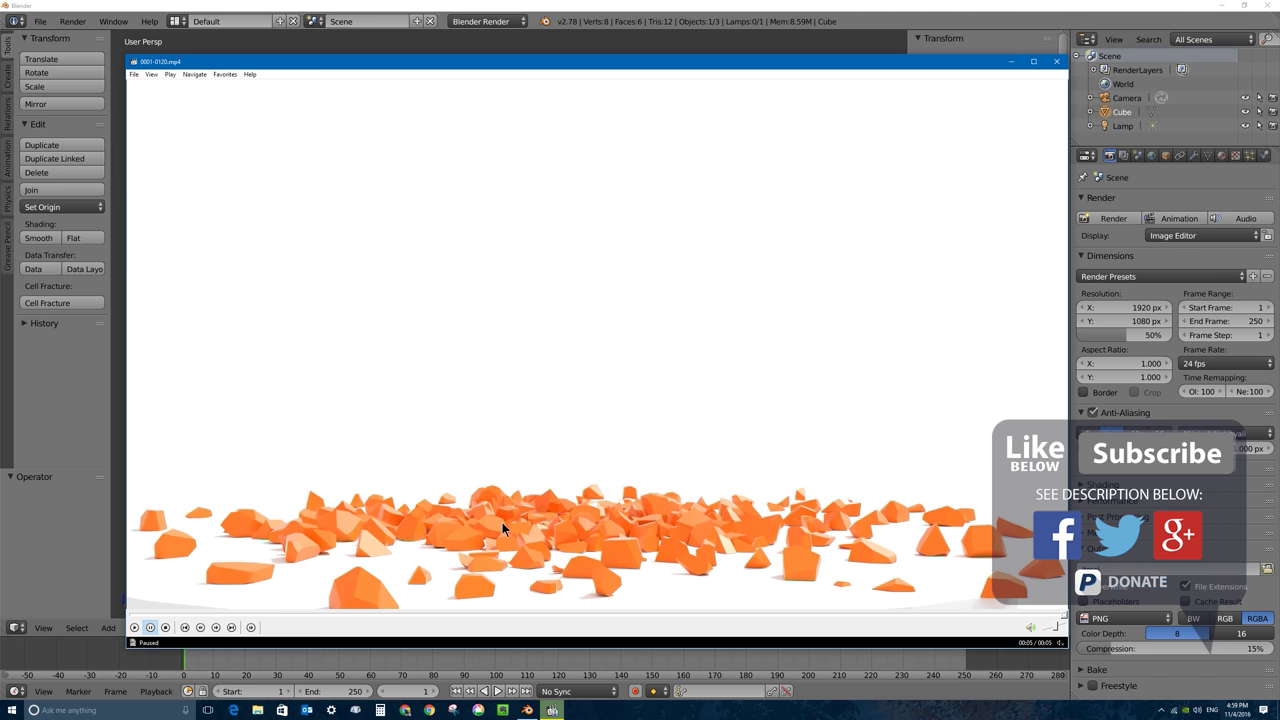
{"action": "left_click", "coordinate": [134, 627]}
{"action": "left_click", "coordinate": [1056, 61]}
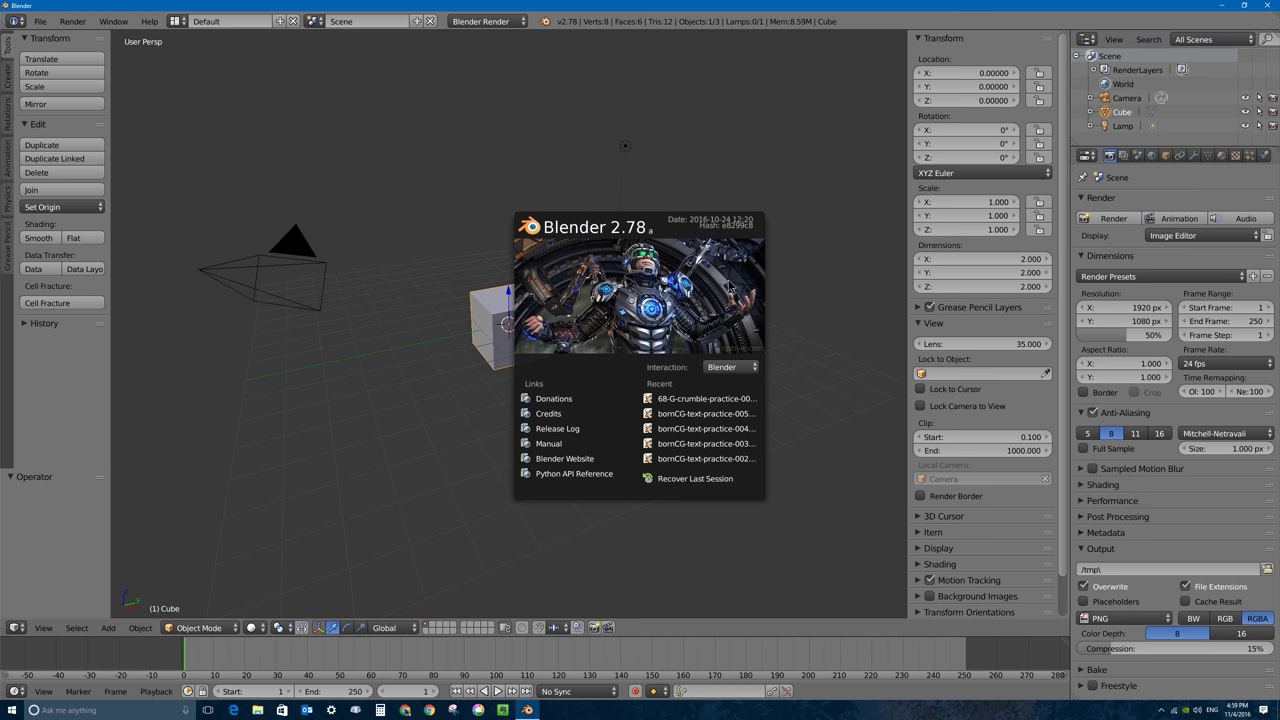
Step: Dismiss the splash screen and open the Add-ons section of the user preferences
{"action": "left_click", "coordinate": [621, 290]}
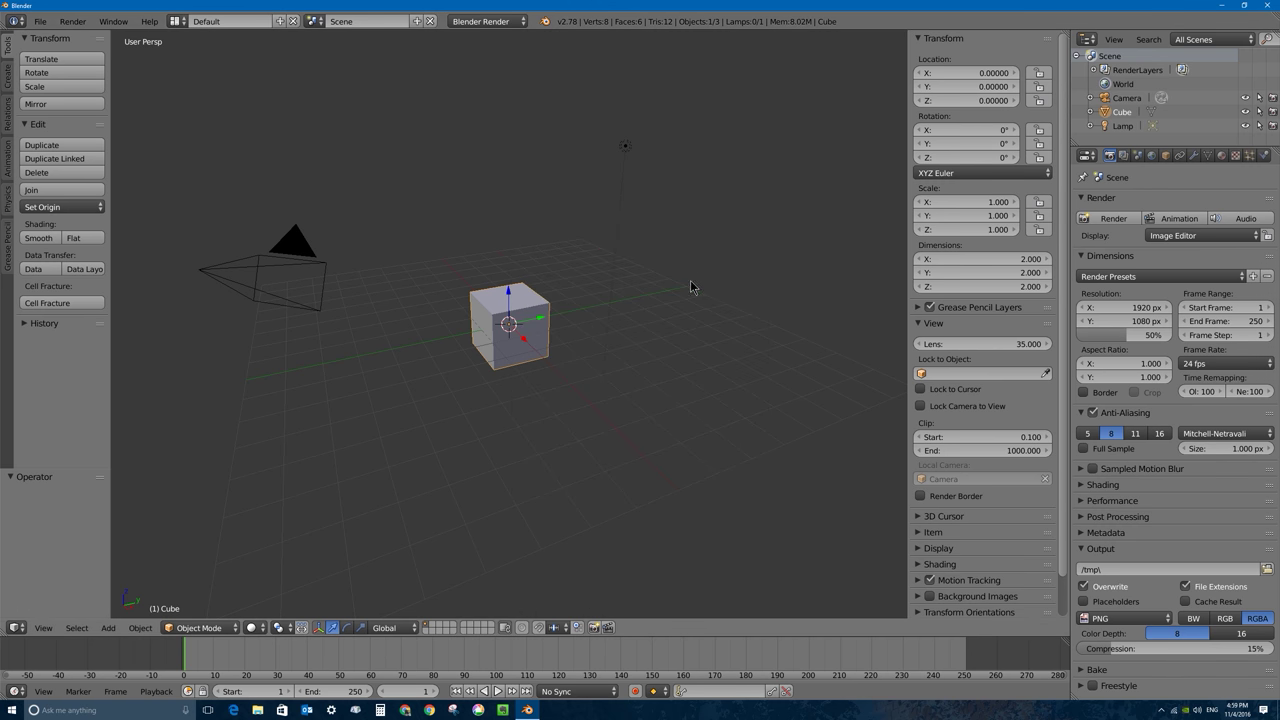
{"action": "left_click", "coordinate": [40, 21]}
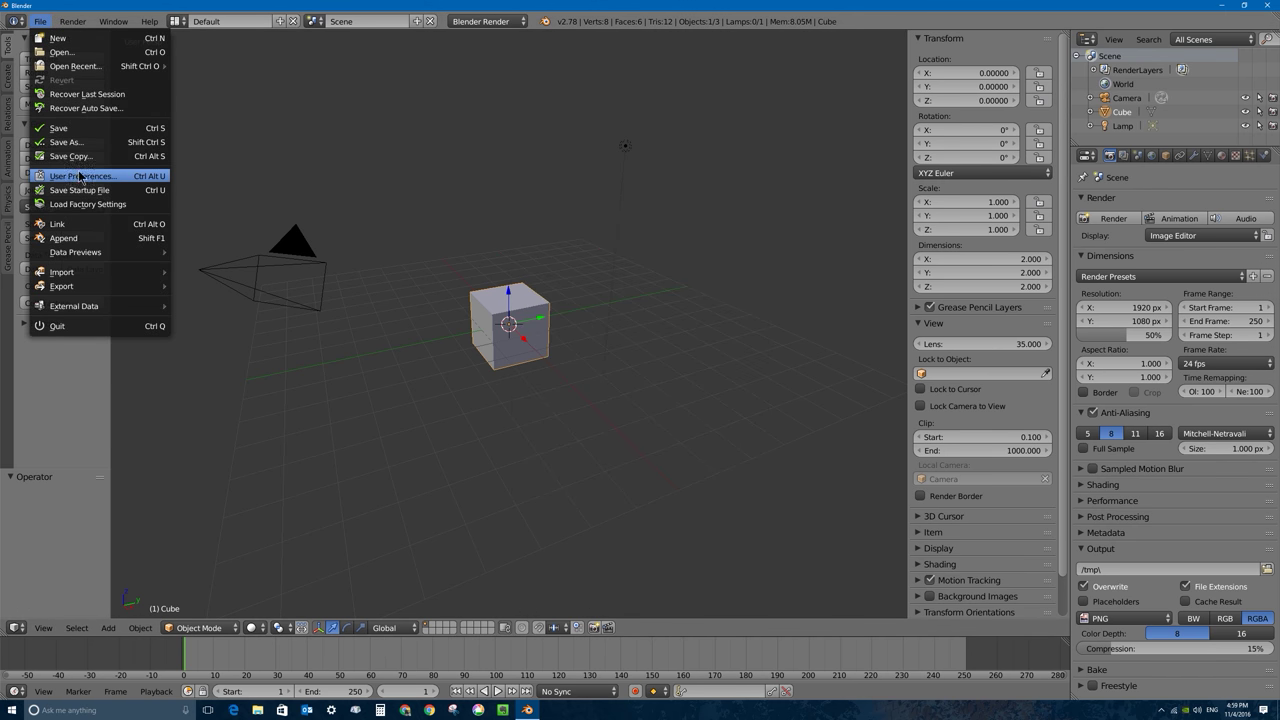
{"action": "left_click", "coordinate": [79, 178]}
{"action": "left_click_drag", "start_coordinate": [214, 14], "coordinate": [496, 140]}
{"action": "left_click", "coordinate": [323, 151]}
{"action": "left_click", "coordinate": [562, 153]}
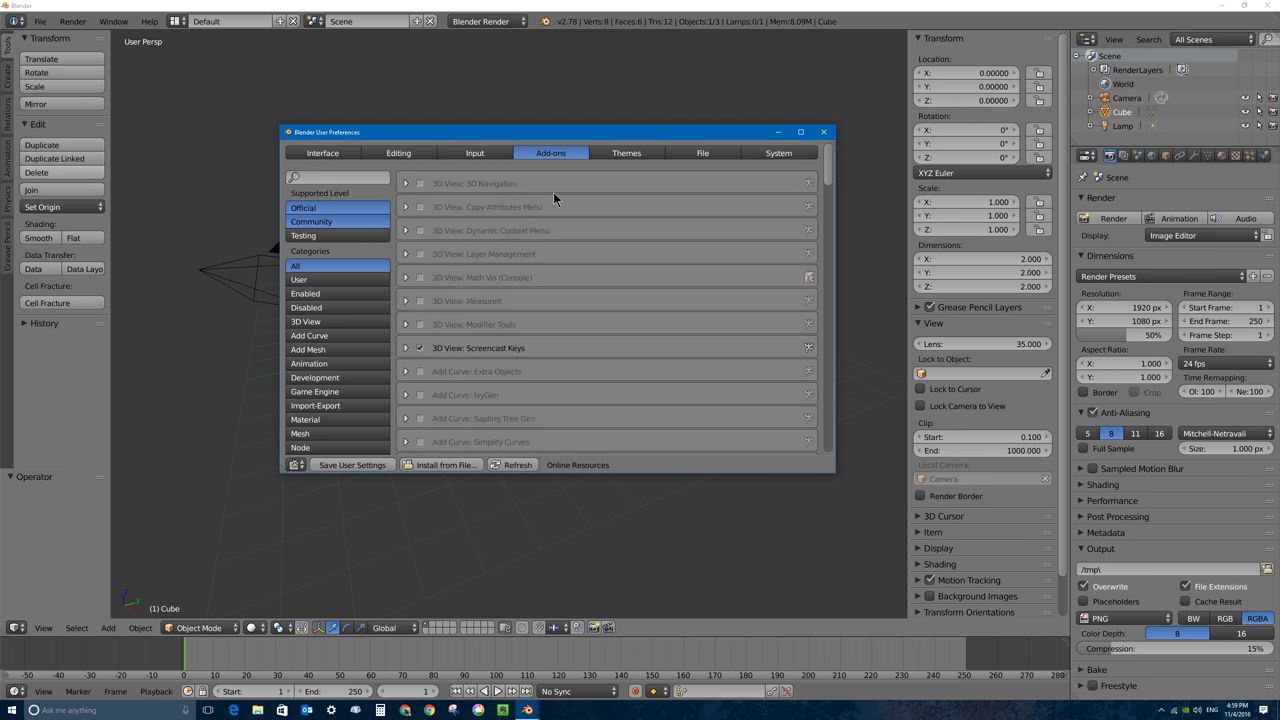
Step: Search the add-ons for "cell", make sure Object: Cell Fracture is enabled, and save the user settings
{"action": "left_click", "coordinate": [350, 175]}
{"action": "type", "text": "cel"}
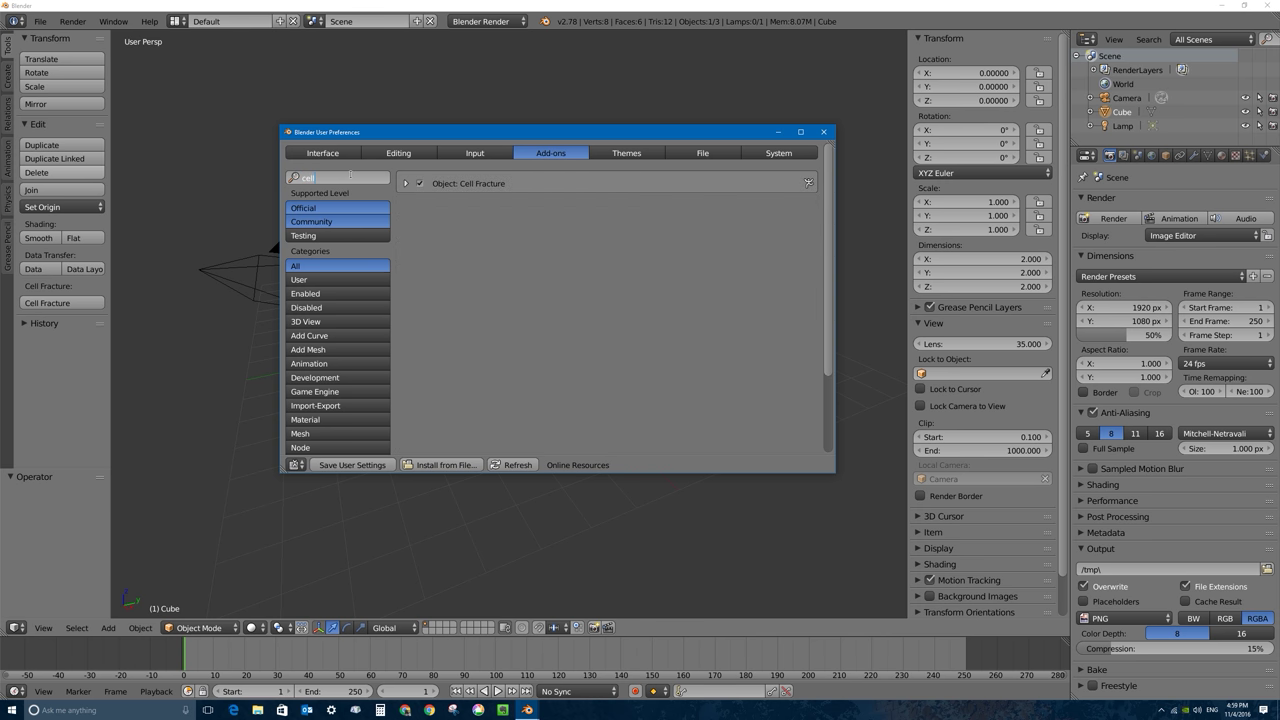
{"action": "type", "text": "l"}
{"action": "key", "text": "Return"}
{"action": "left_click", "coordinate": [420, 184]}
{"action": "left_click", "coordinate": [360, 465]}
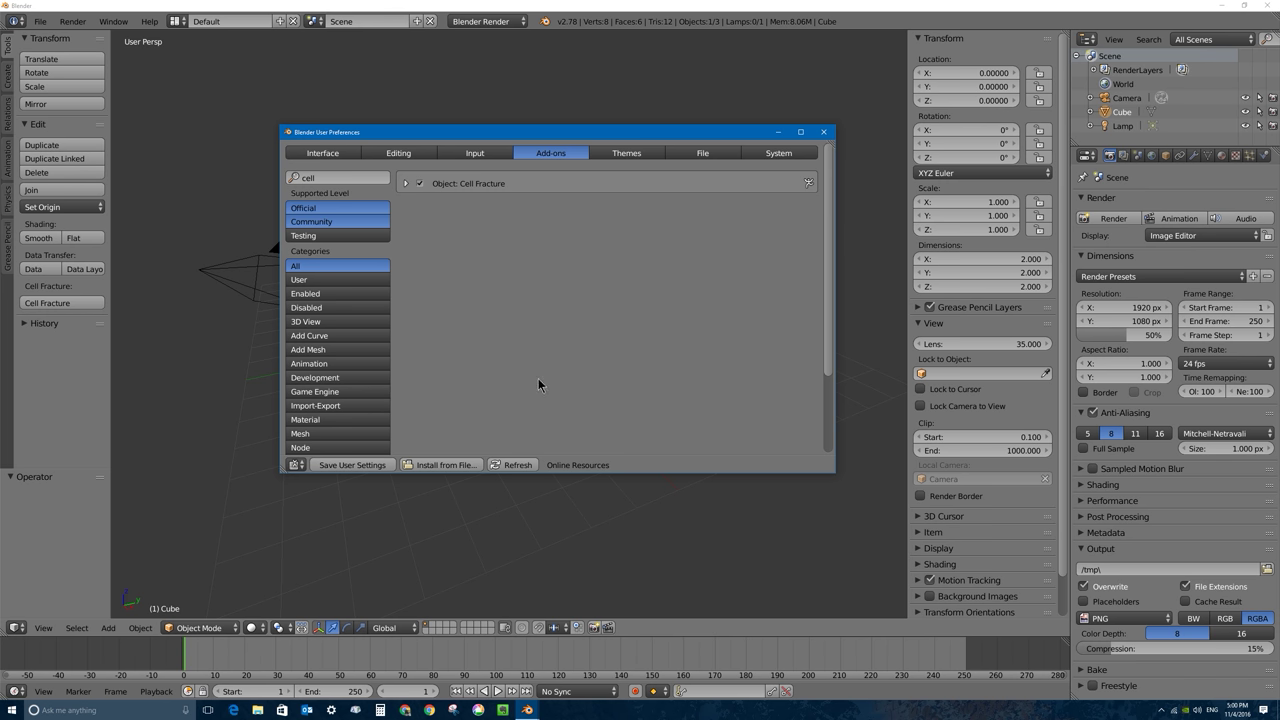
{"action": "left_click", "coordinate": [823, 132]}
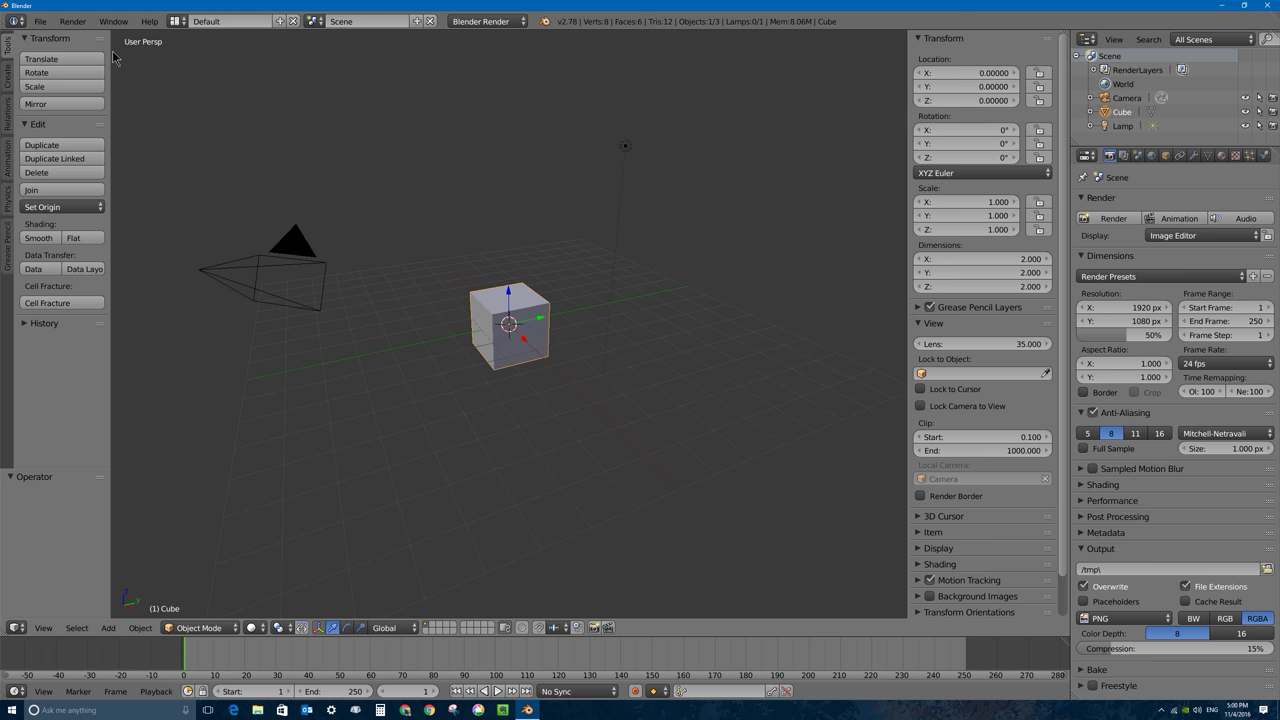
Step: Start the Screencast Keys display in the 3D view
{"action": "key", "text": "t"}
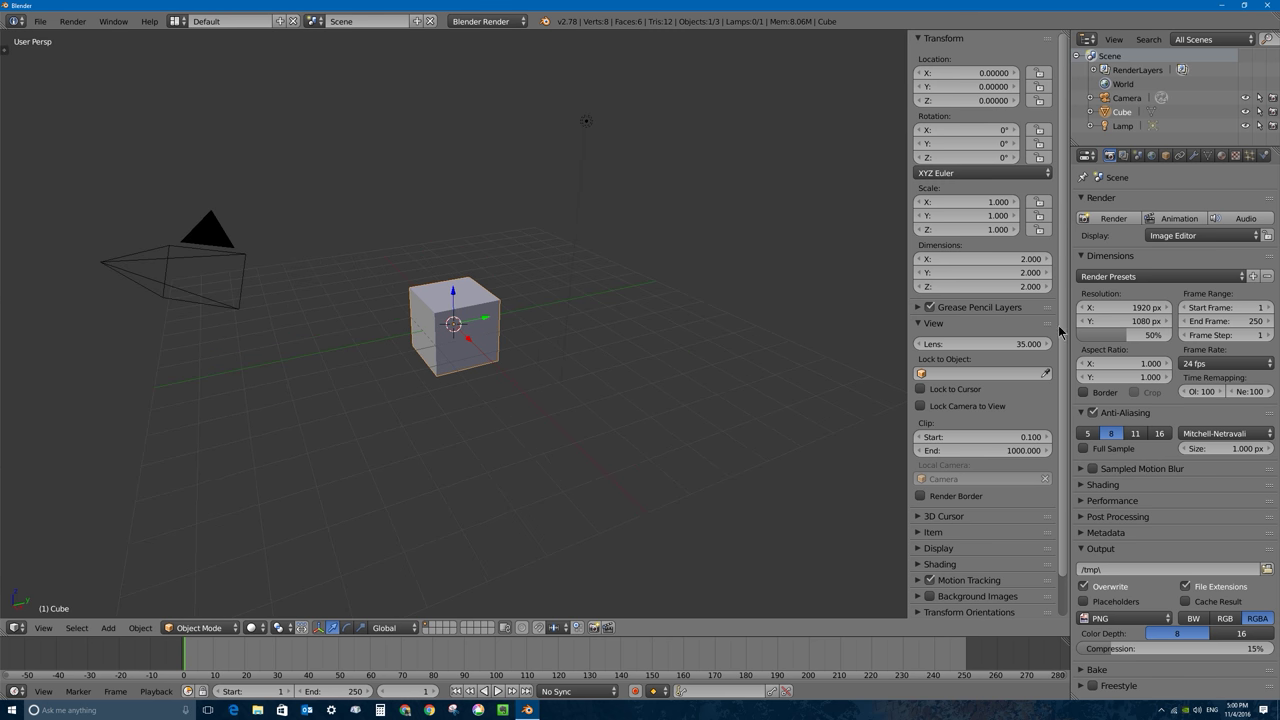
{"action": "scroll", "coordinate": [1059, 334], "scroll_direction": "down", "scroll_amount": 2}
{"action": "left_click", "coordinate": [962, 607]}
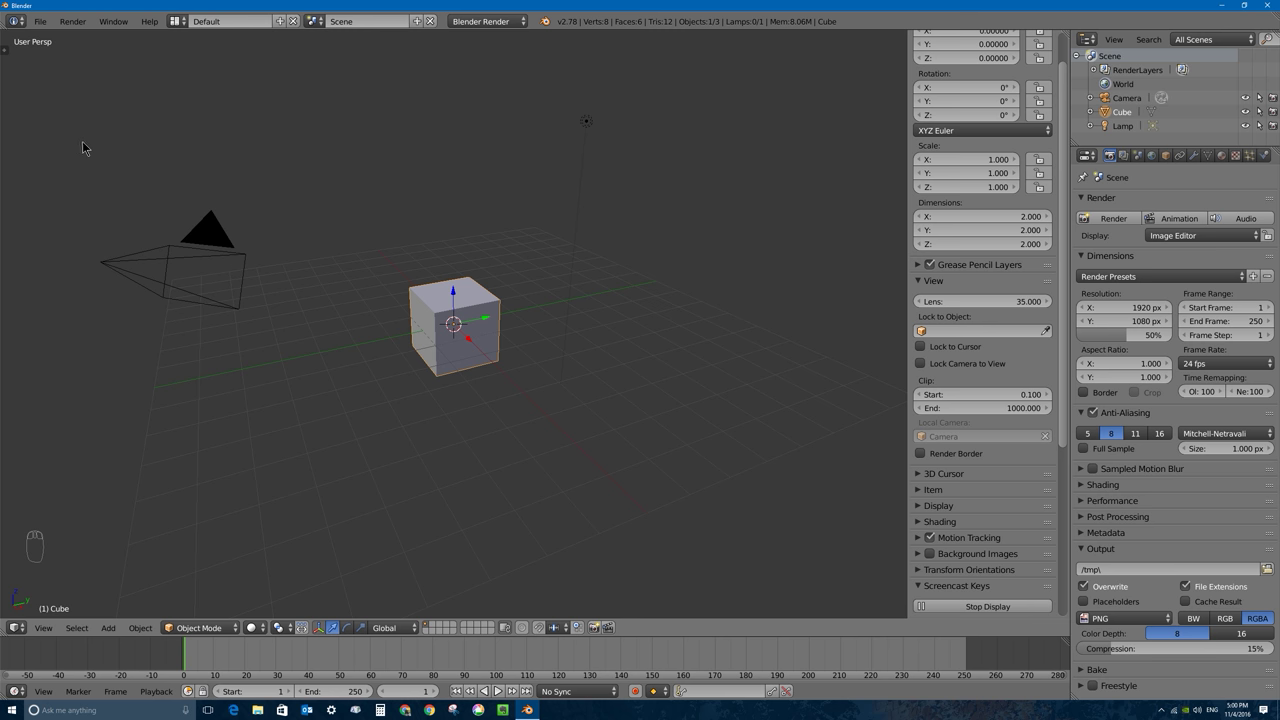
{"action": "key", "text": "t"}
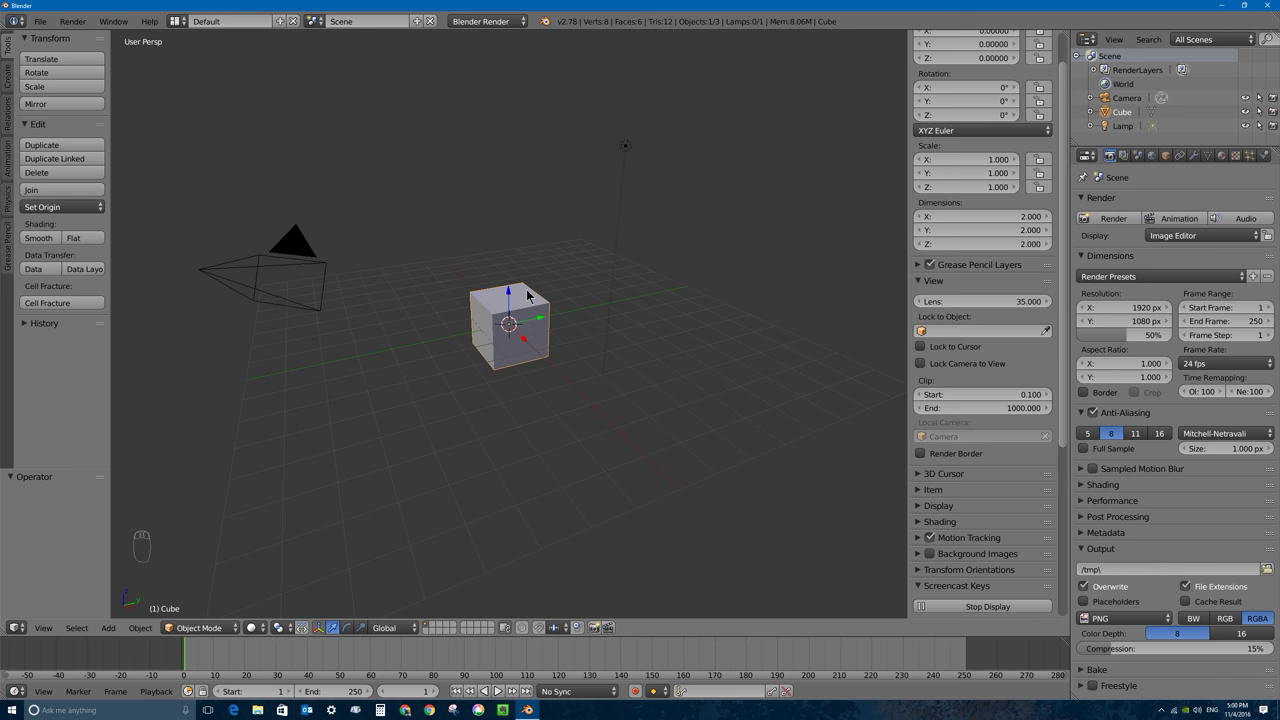
Step: Delete the default cube from the scene
{"action": "scroll", "coordinate": [527, 293], "scroll_direction": "up", "scroll_amount": 3}
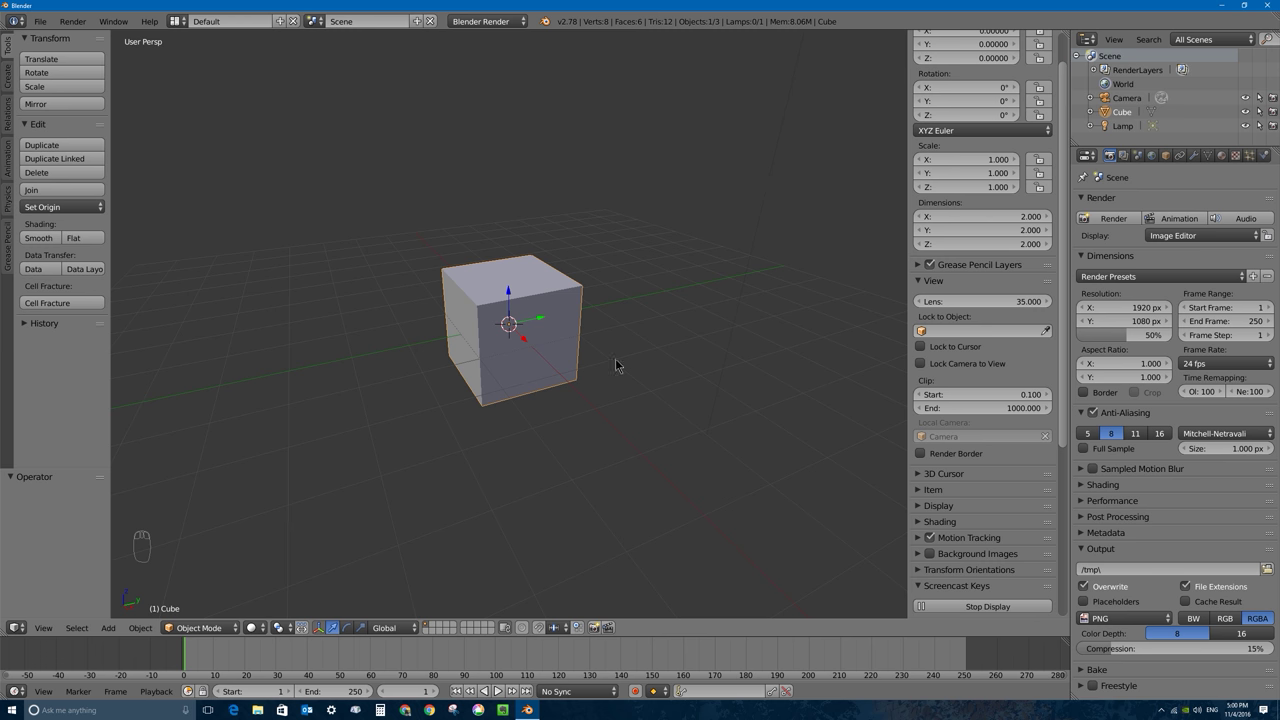
{"action": "key", "text": "x"}
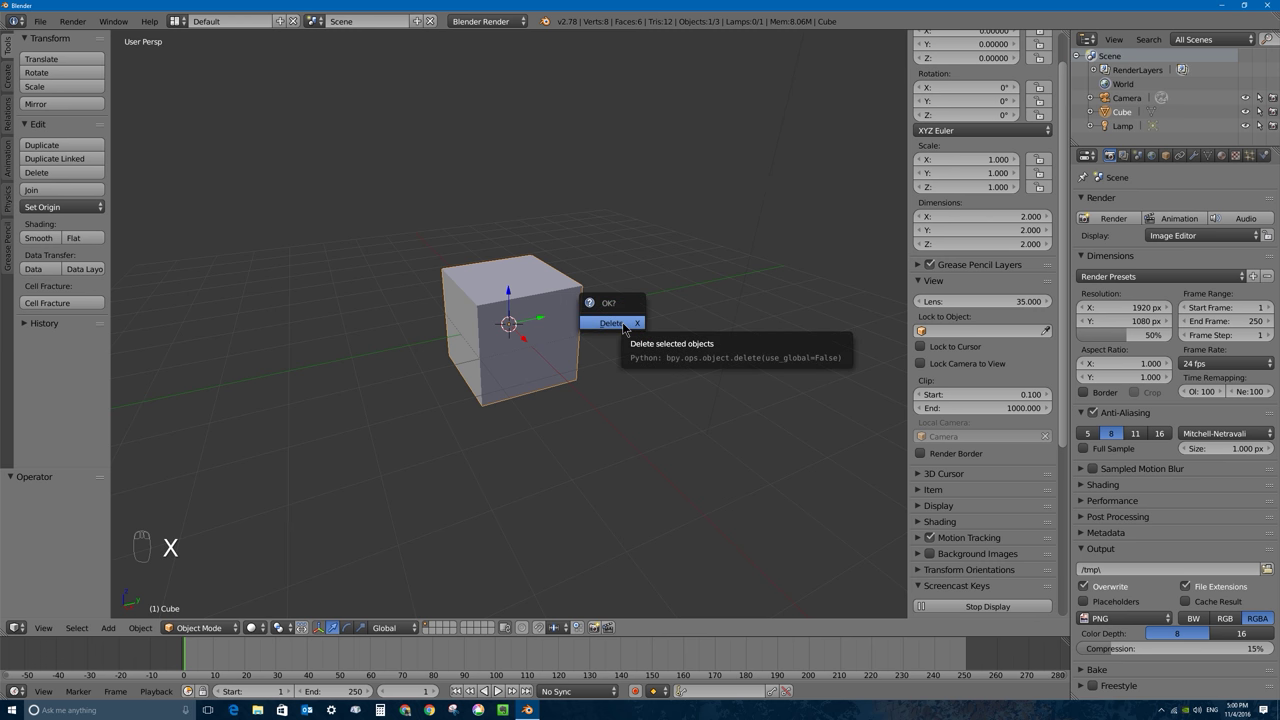
{"action": "left_click", "coordinate": [622, 322]}
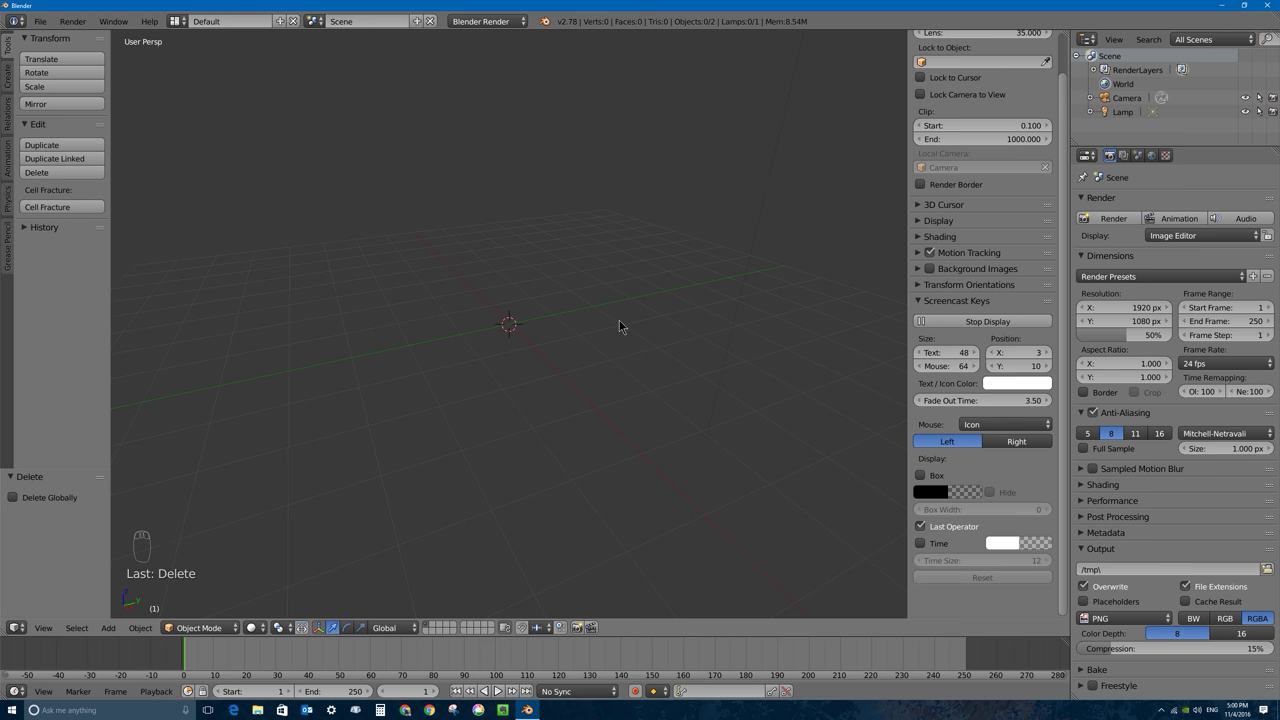
Step: Add a Text object to the empty scene at the 3D cursor
{"action": "key", "text": "shift+a"}
{"action": "left_click", "coordinate": [576, 378]}
{"action": "middle_click_drag", "start_coordinate": [576, 378], "coordinate": [634, 358]}
Step: Replace the text object's default wording with a capital G and return to Object Mode
{"action": "key", "text": "Tab"}
{"action": "scroll", "coordinate": [654, 336], "scroll_direction": "up", "scroll_amount": 5}
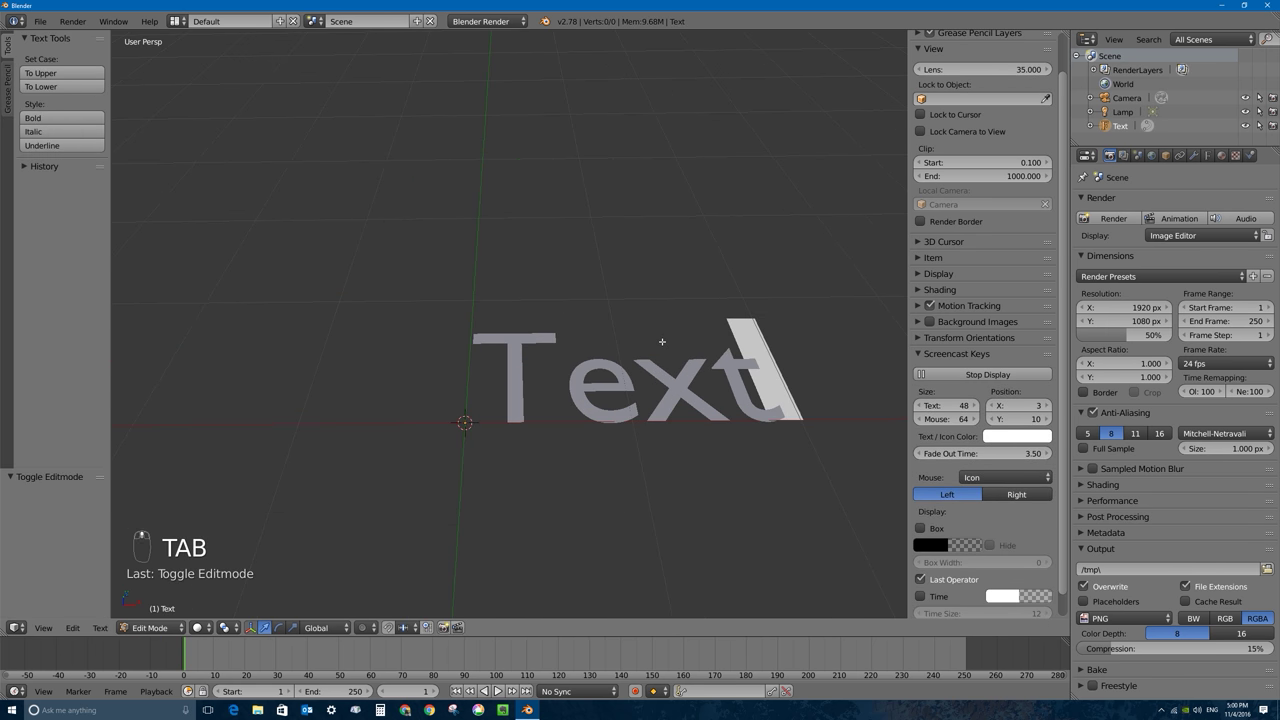
{"action": "middle_click_drag", "start_coordinate": [715, 384], "coordinate": [609, 343], "text": "shift"}
{"action": "key", "text": "BackSpace"}
{"action": "key", "text": "BackSpace"}
{"action": "key", "text": "BackSpace"}
{"action": "key", "text": "BackSpace"}
{"action": "key", "text": "BackSpace"}
{"action": "key", "text": "BackSpace"}
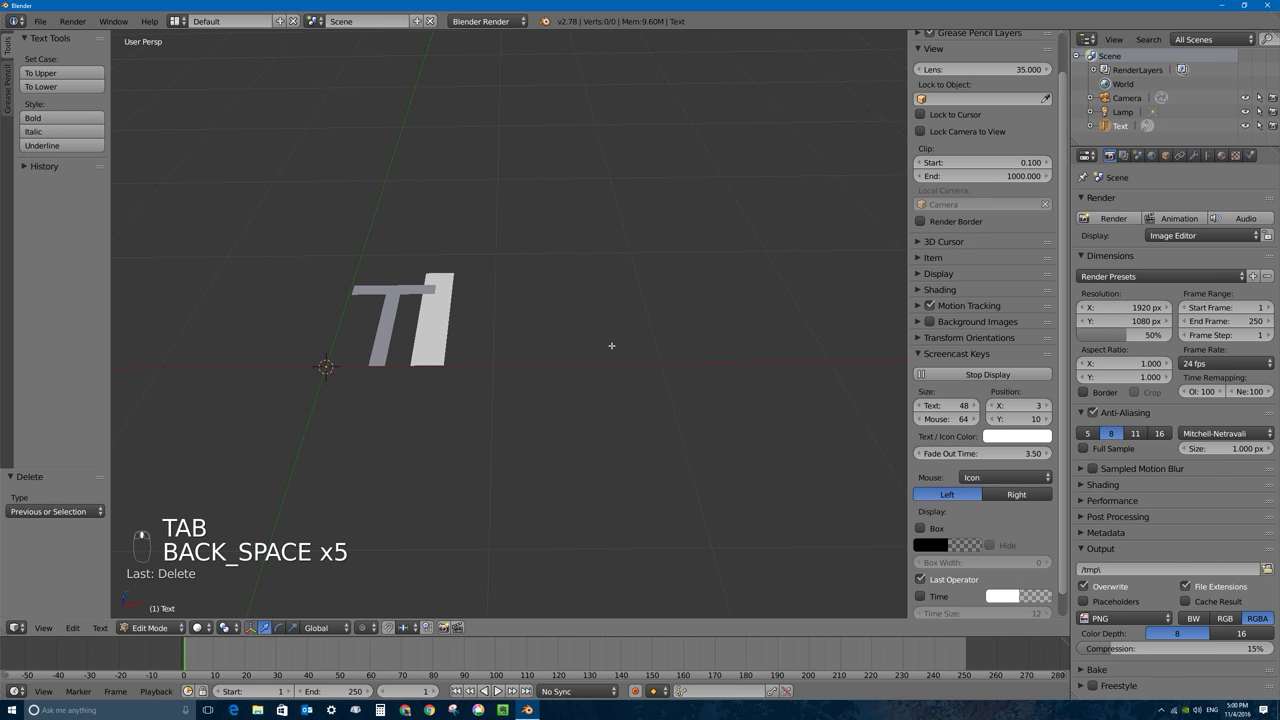
{"action": "type", "text": "G"}
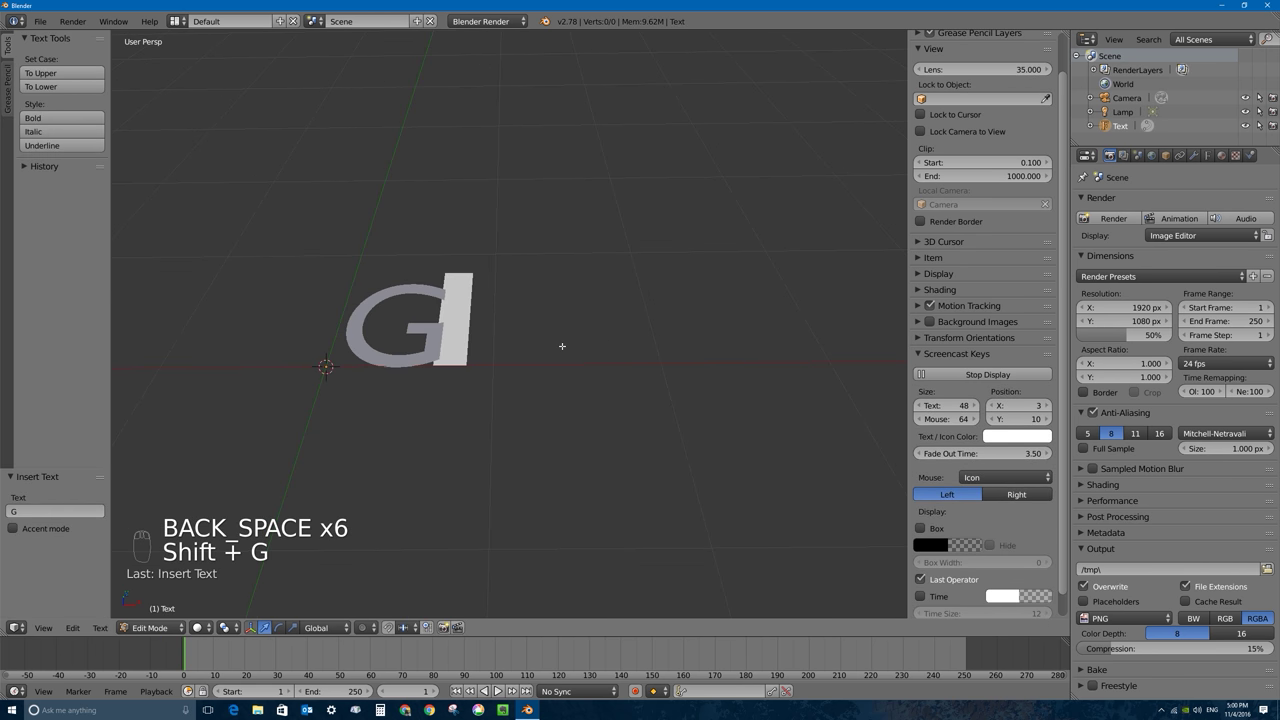
{"action": "key", "text": "Tab"}
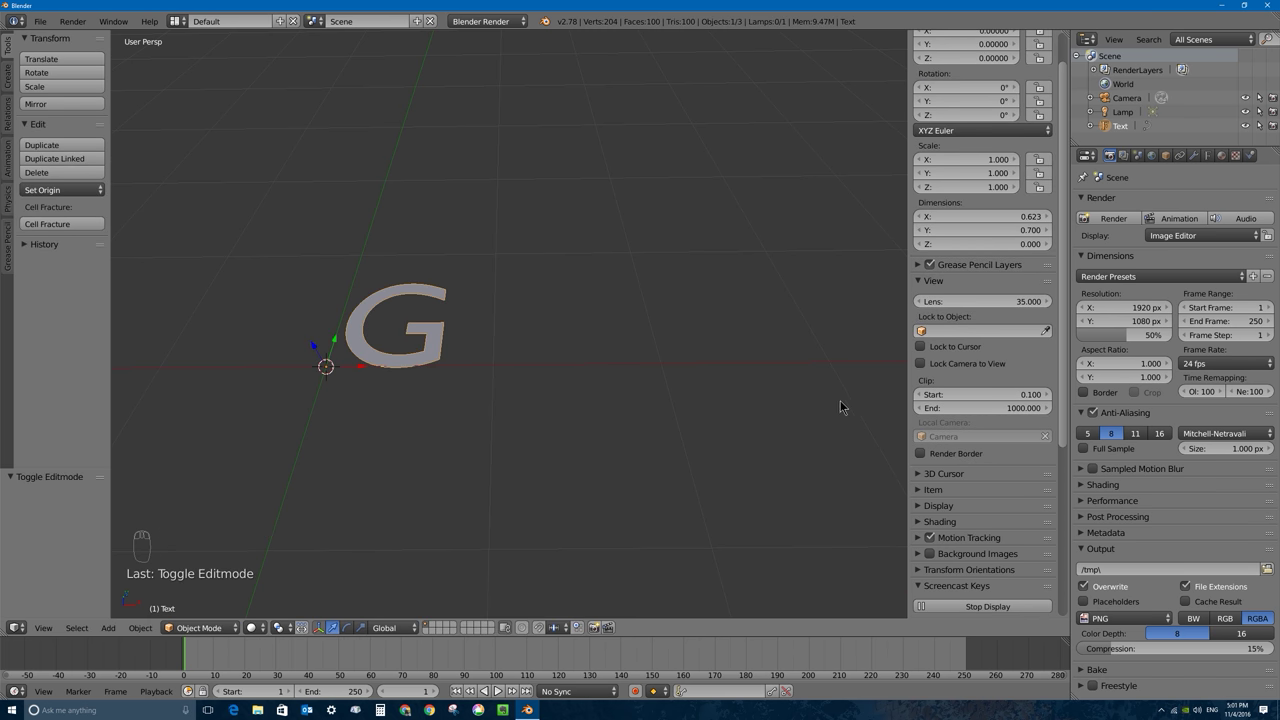
Step: Open the file browser for the text's regular font and go to C:\Windows\Fonts
{"action": "left_click", "coordinate": [1208, 155]}
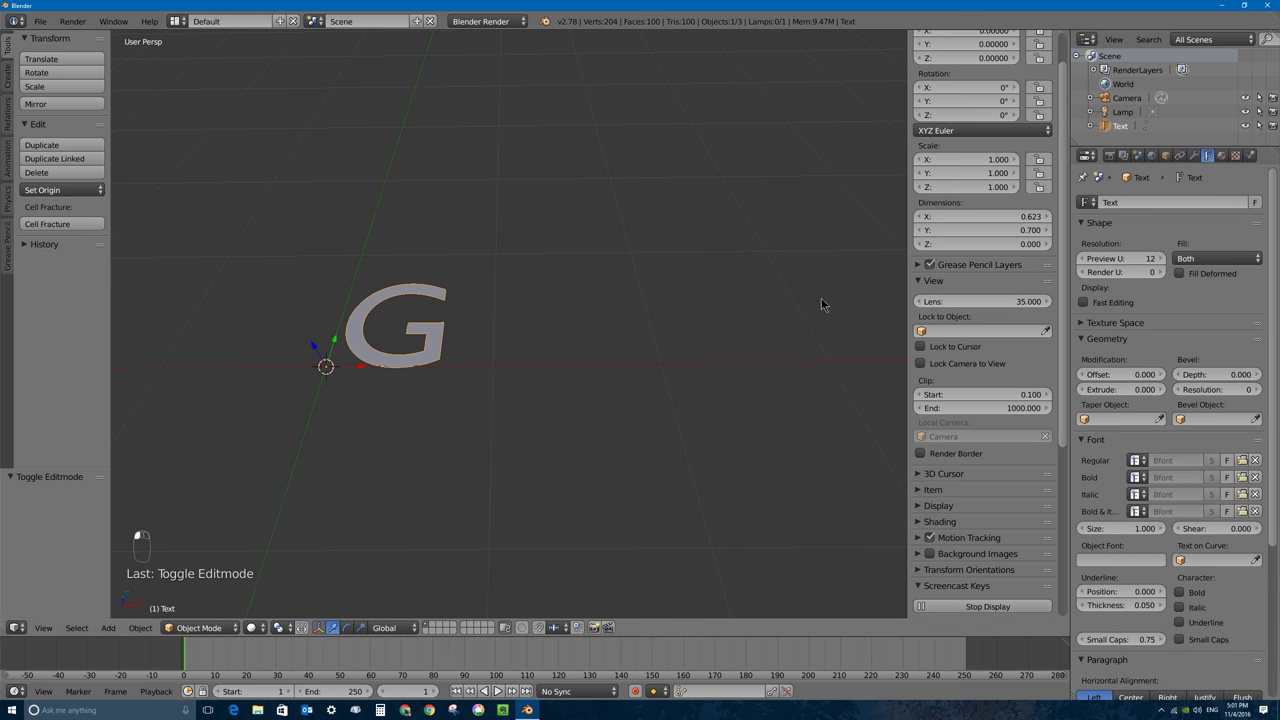
{"action": "middle_click_drag", "start_coordinate": [460, 357], "coordinate": [517, 317]}
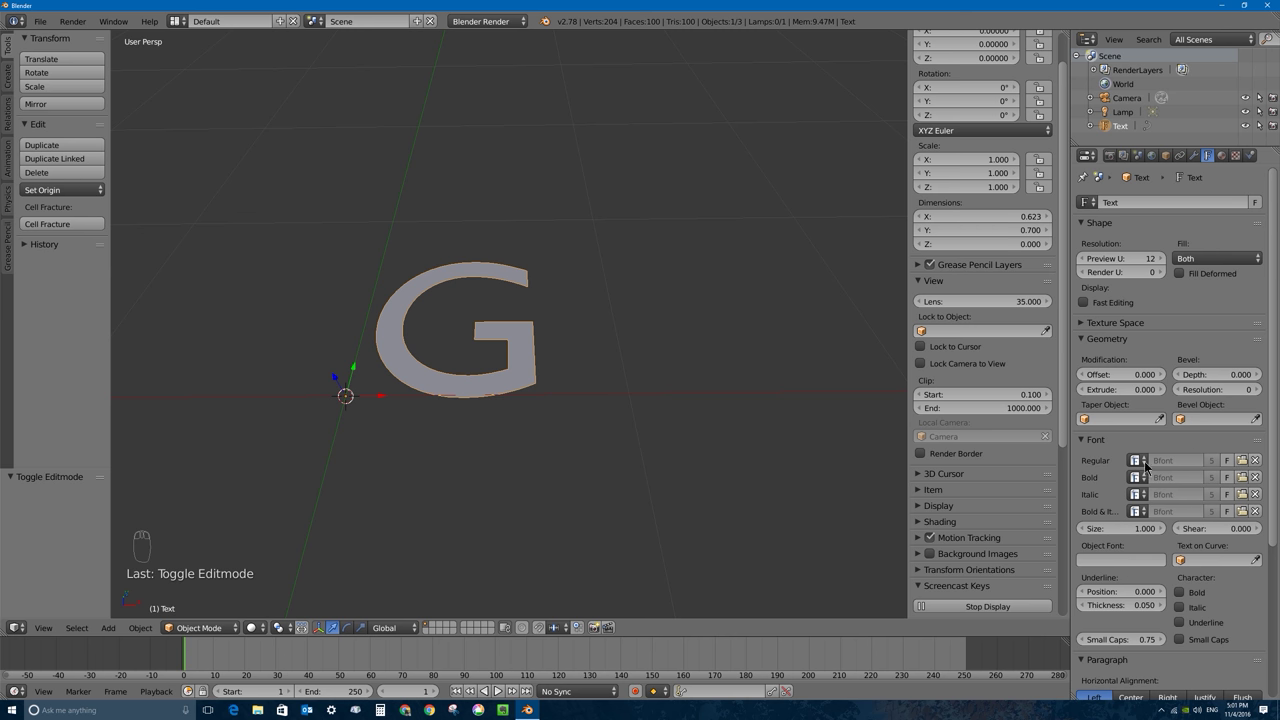
{"action": "left_click", "coordinate": [1241, 460]}
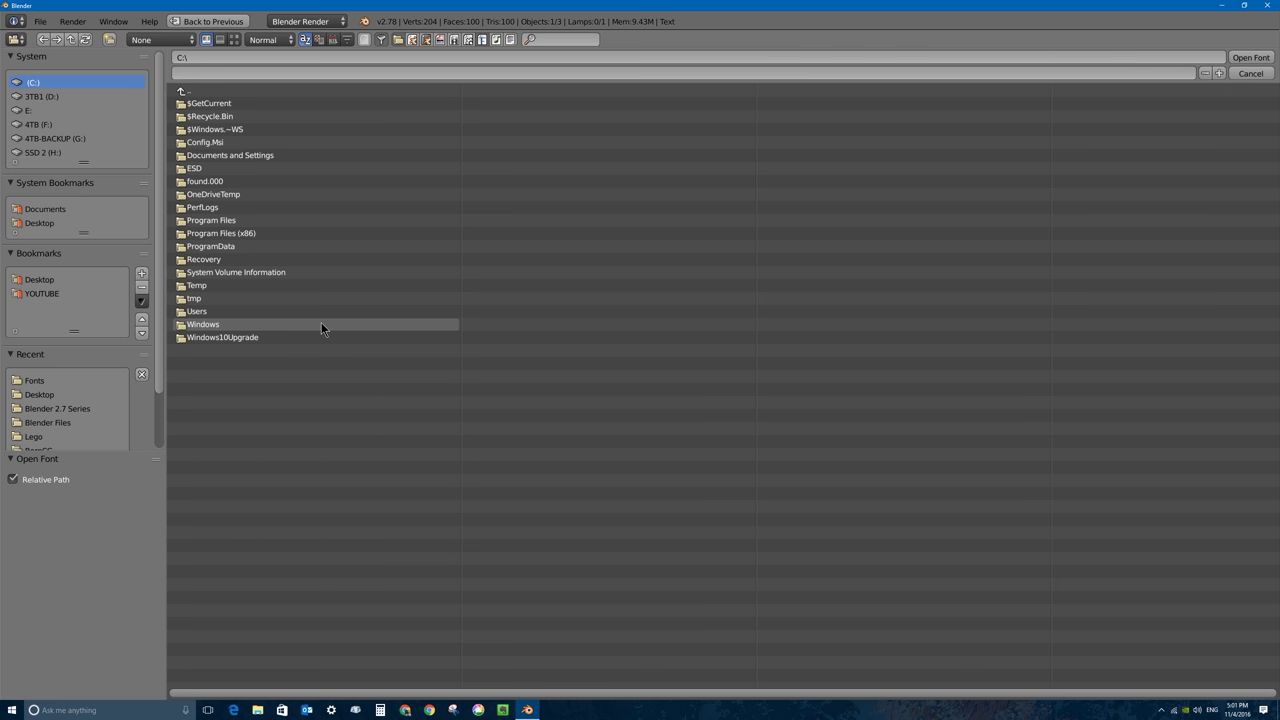
{"action": "left_click", "coordinate": [220, 325]}
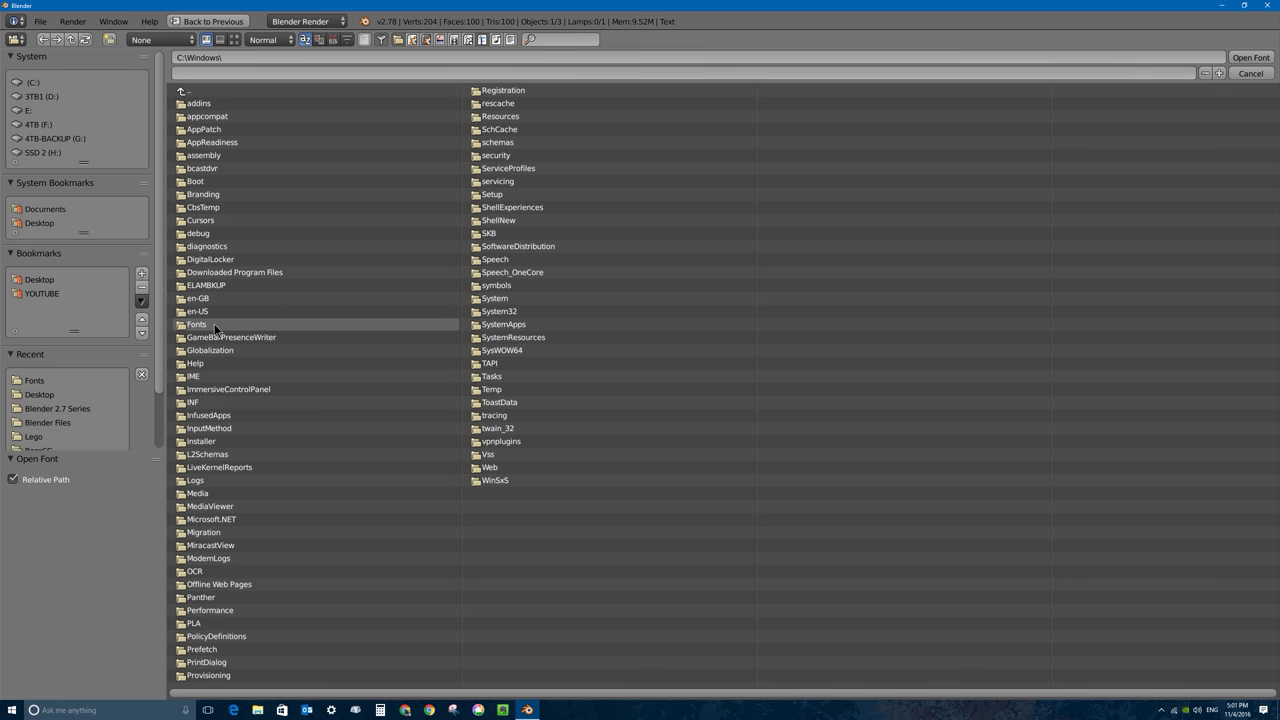
{"action": "left_click", "coordinate": [215, 324]}
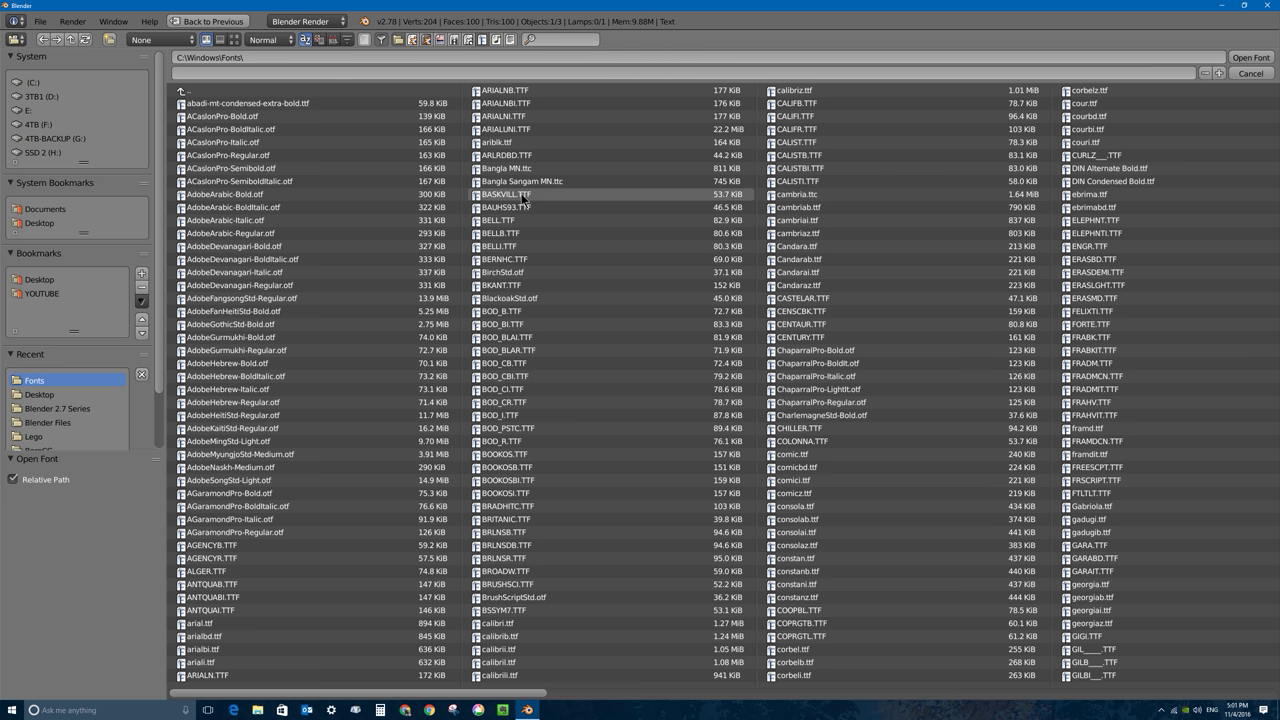
Step: Show the font files as thumbnails and load abadi-mt-condensed-extra-bold.ttf as the regular font
{"action": "left_click", "coordinate": [235, 41]}
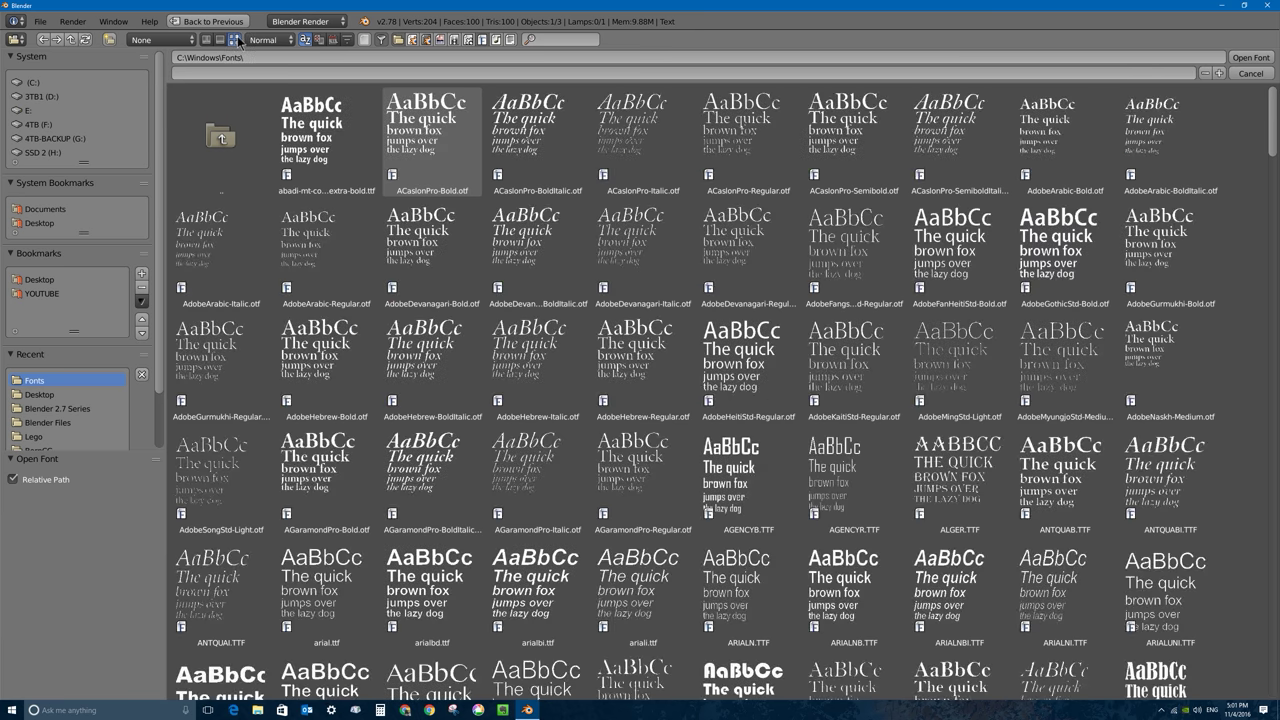
{"action": "left_click", "coordinate": [315, 128]}
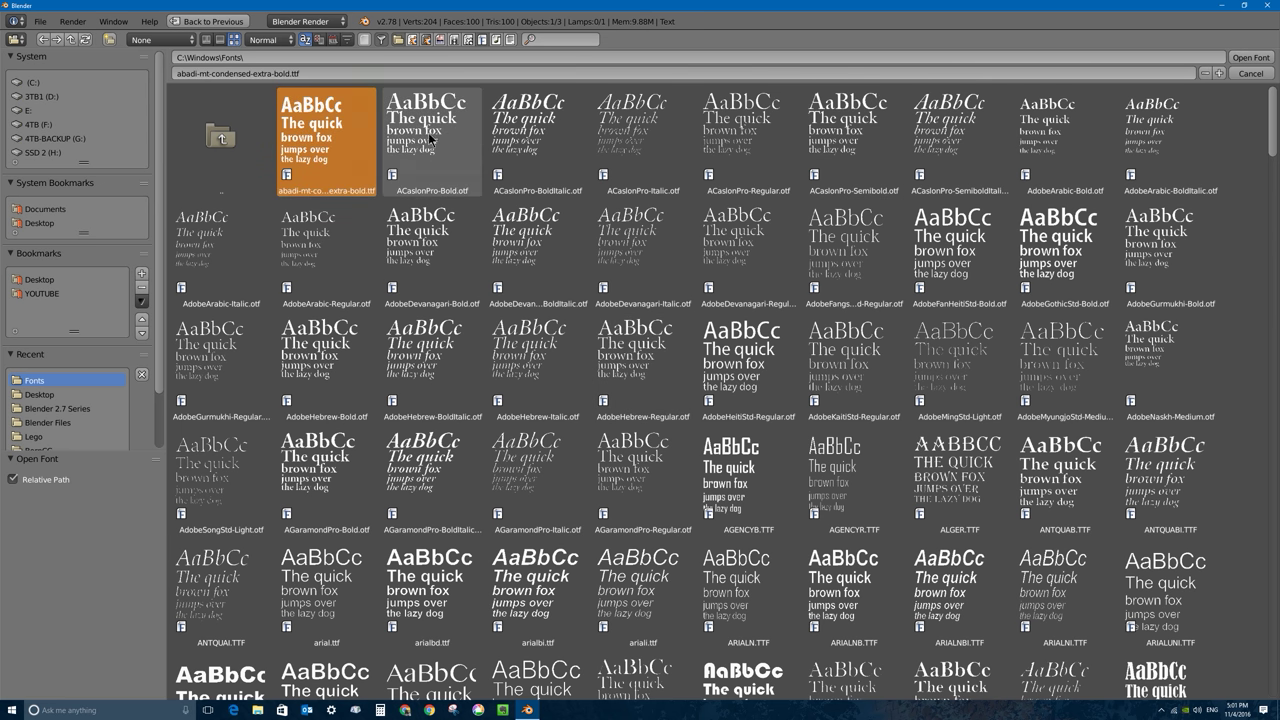
{"action": "left_click", "coordinate": [1250, 57]}
Step: Thicken the G with a geometry Offset of 0.016 and give it depth with an Extrude of 0.089
{"action": "scroll", "coordinate": [403, 361], "scroll_direction": "up", "scroll_amount": 2}
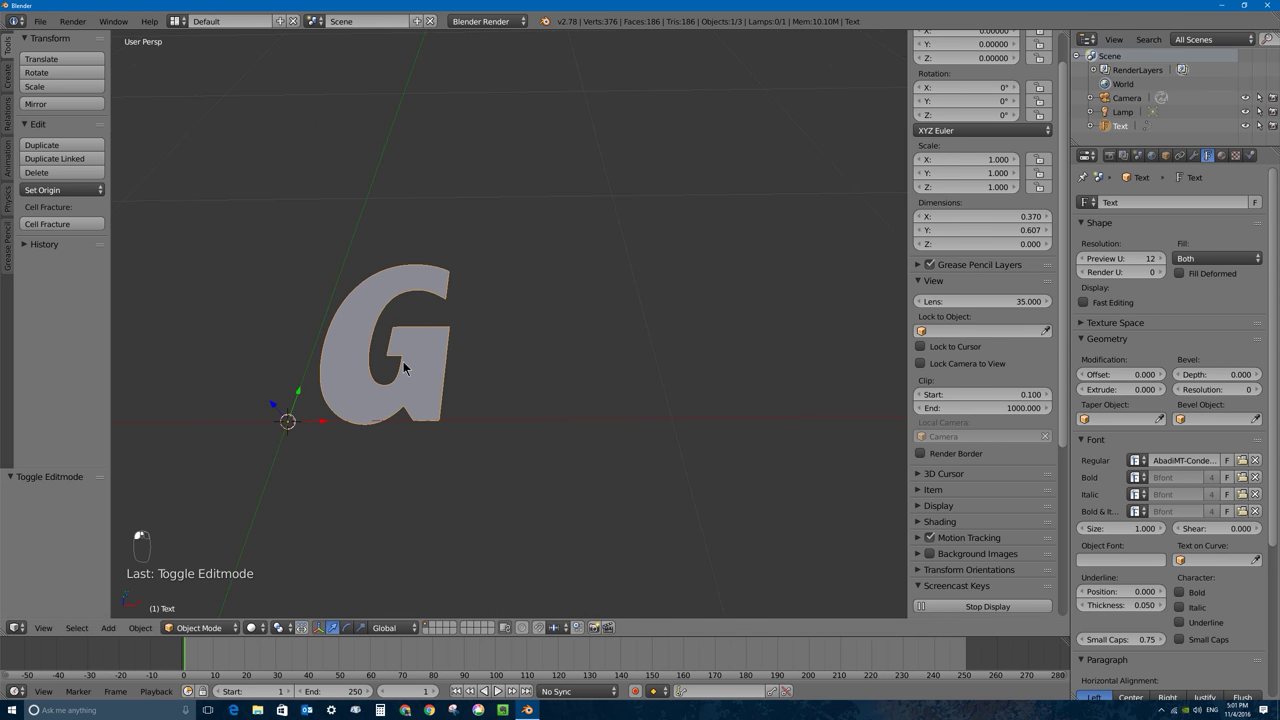
{"action": "middle_click_drag", "start_coordinate": [408, 366], "coordinate": [650, 402]}
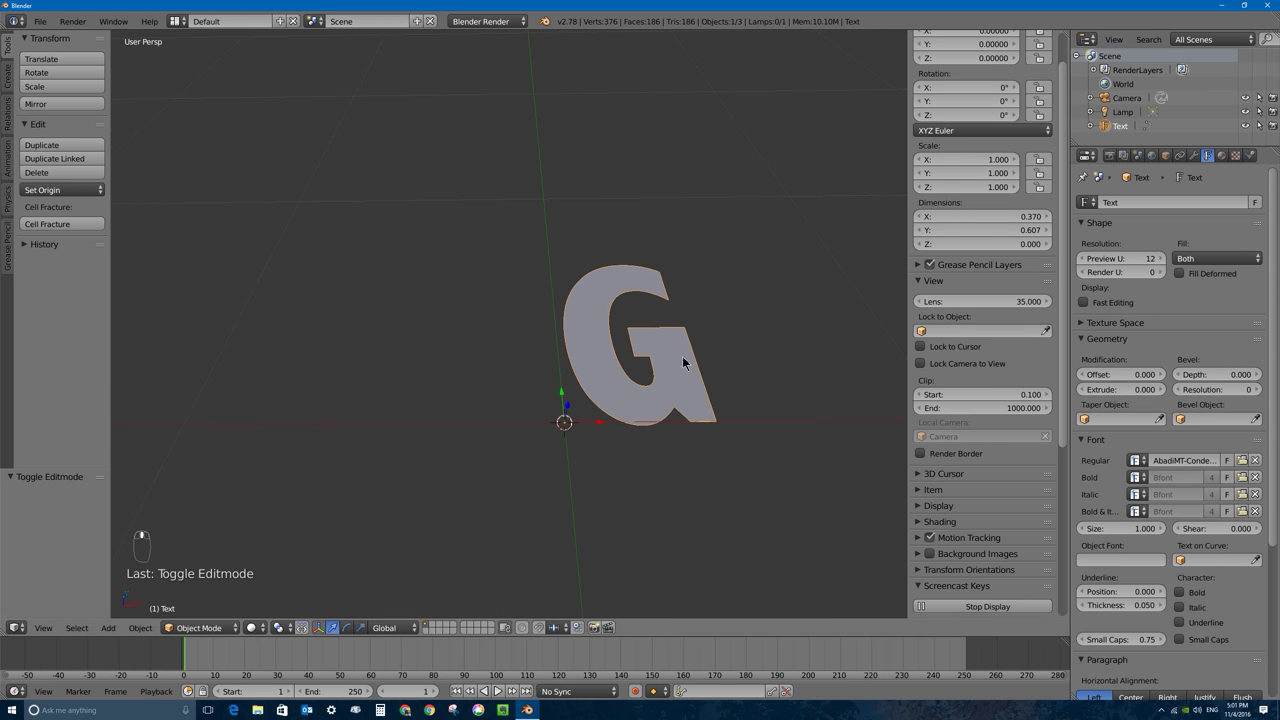
{"action": "middle_click_drag", "start_coordinate": [729, 349], "coordinate": [600, 337]}
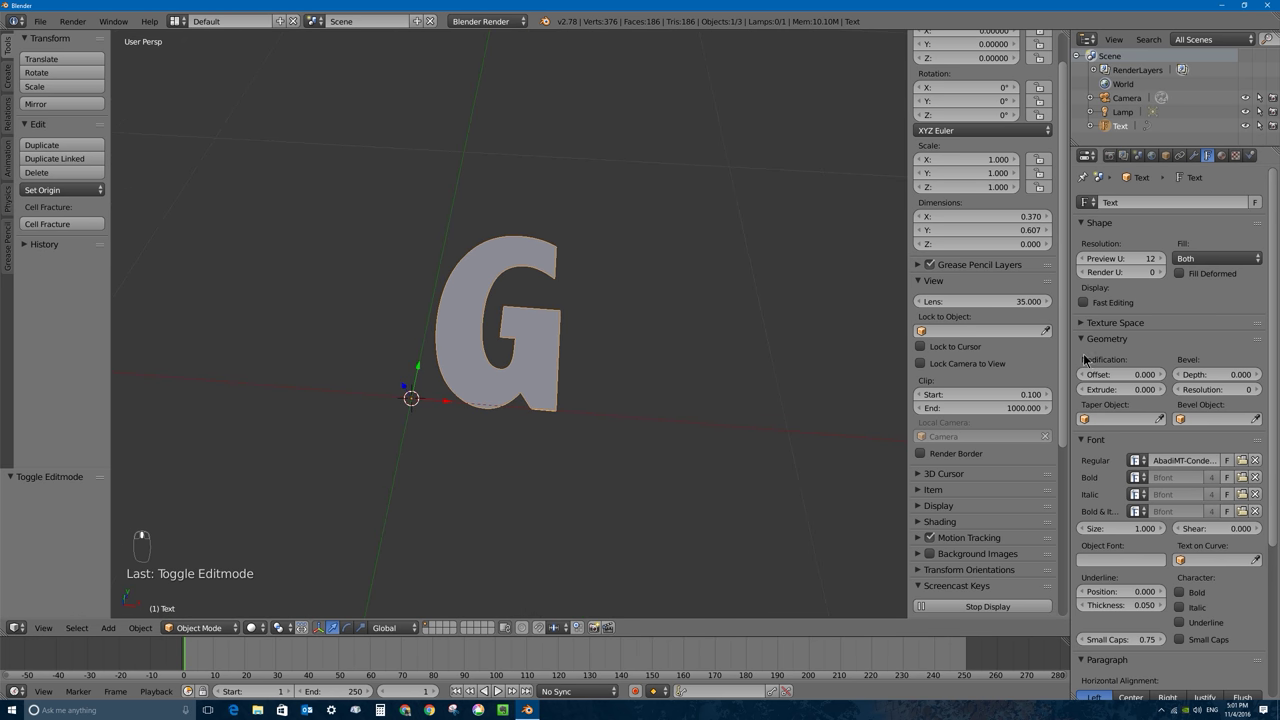
{"action": "mouse_move", "coordinate": [1111, 376]}
{"action": "left_mouse_down"}
{"action": "mouse_move", "coordinate": [1146, 376]}
{"action": "mouse_move", "coordinate": [1134, 376]}
{"action": "left_mouse_up"}
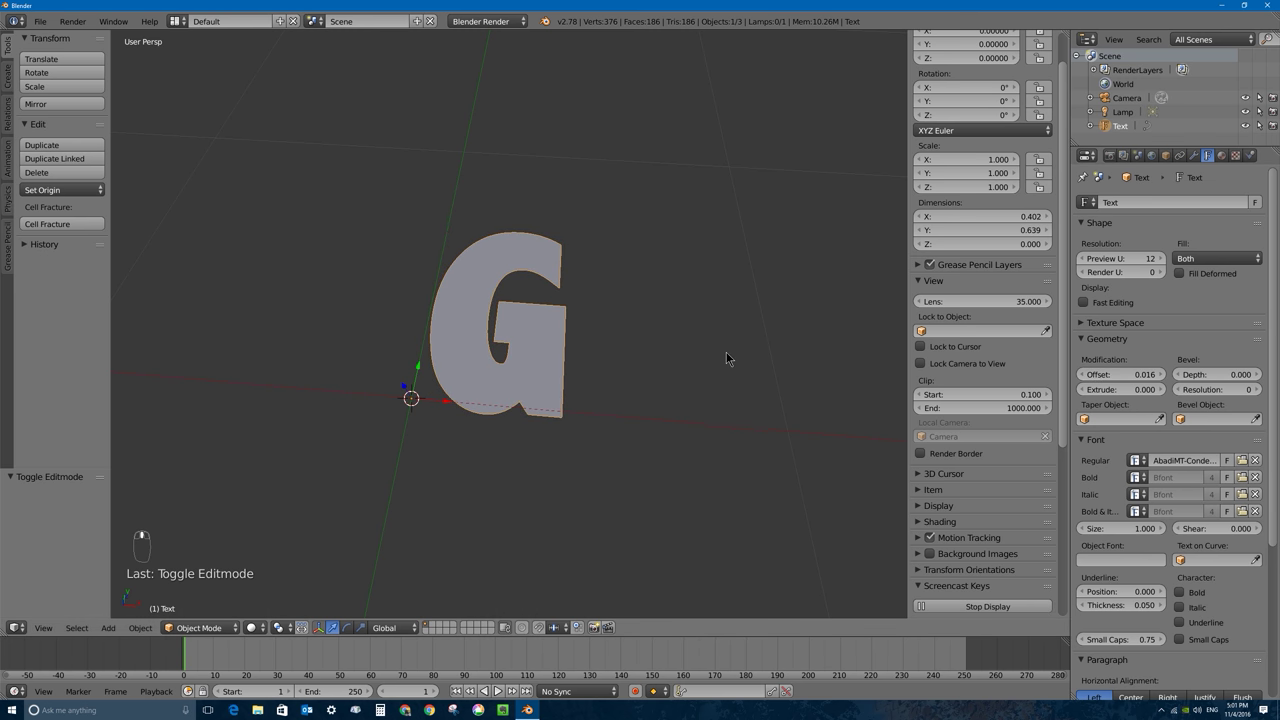
{"action": "middle_click_drag", "start_coordinate": [726, 354], "coordinate": [760, 345]}
{"action": "mouse_move", "coordinate": [1090, 390]}
{"action": "left_mouse_down"}
{"action": "mouse_move", "coordinate": [1125, 390]}
{"action": "mouse_move", "coordinate": [1087, 397]}
{"action": "left_mouse_up"}
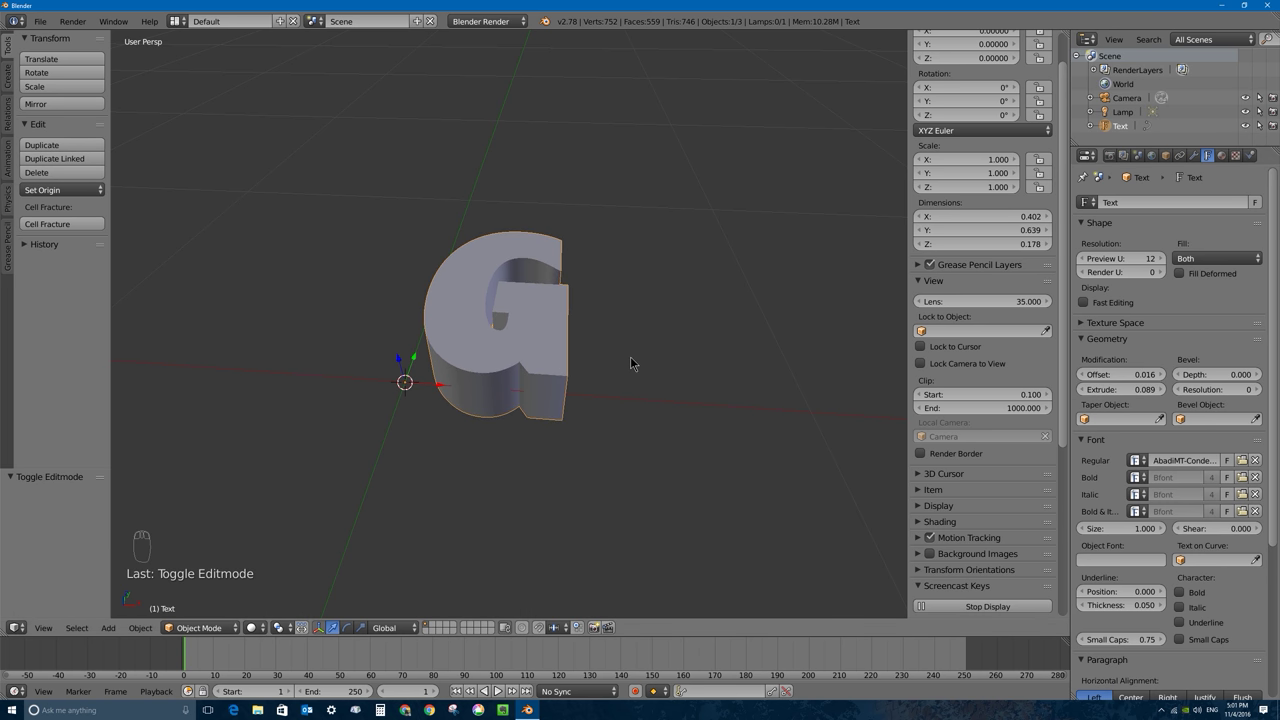
Step: Convert the G text object to a mesh and enter Edit Mode to examine its topology
{"action": "key", "text": "alt+c"}
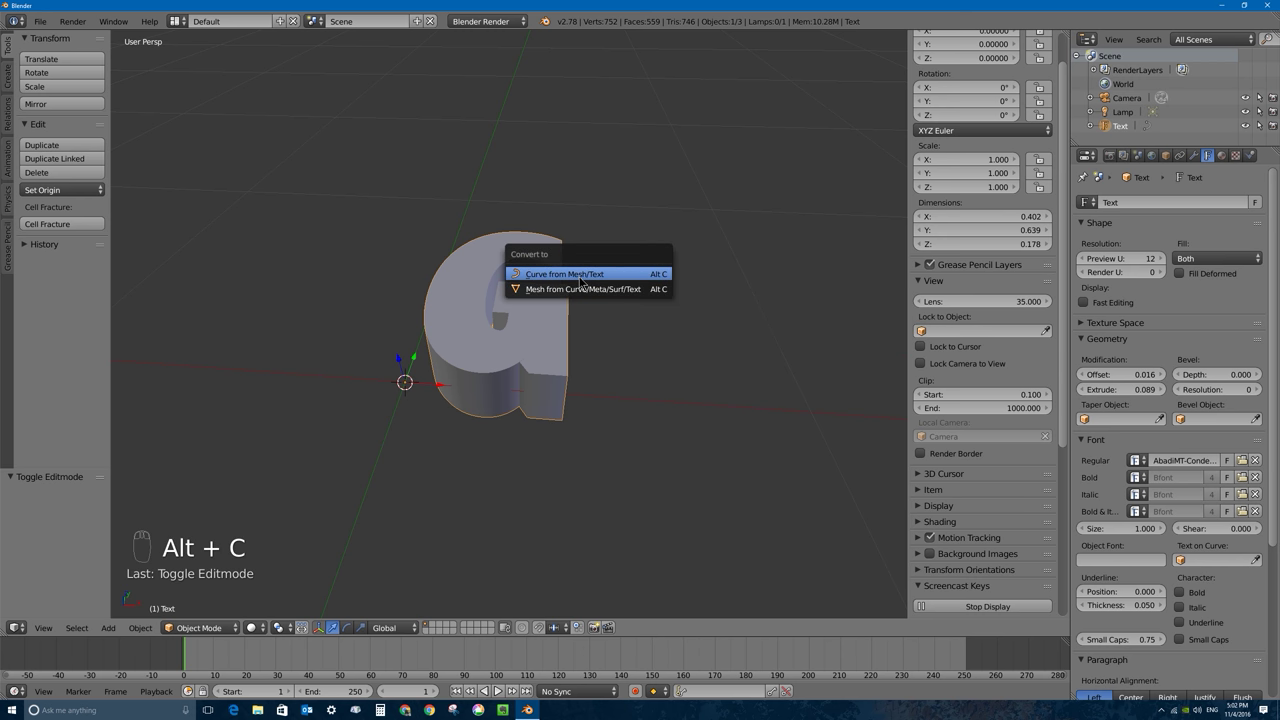
{"action": "left_click", "coordinate": [632, 300]}
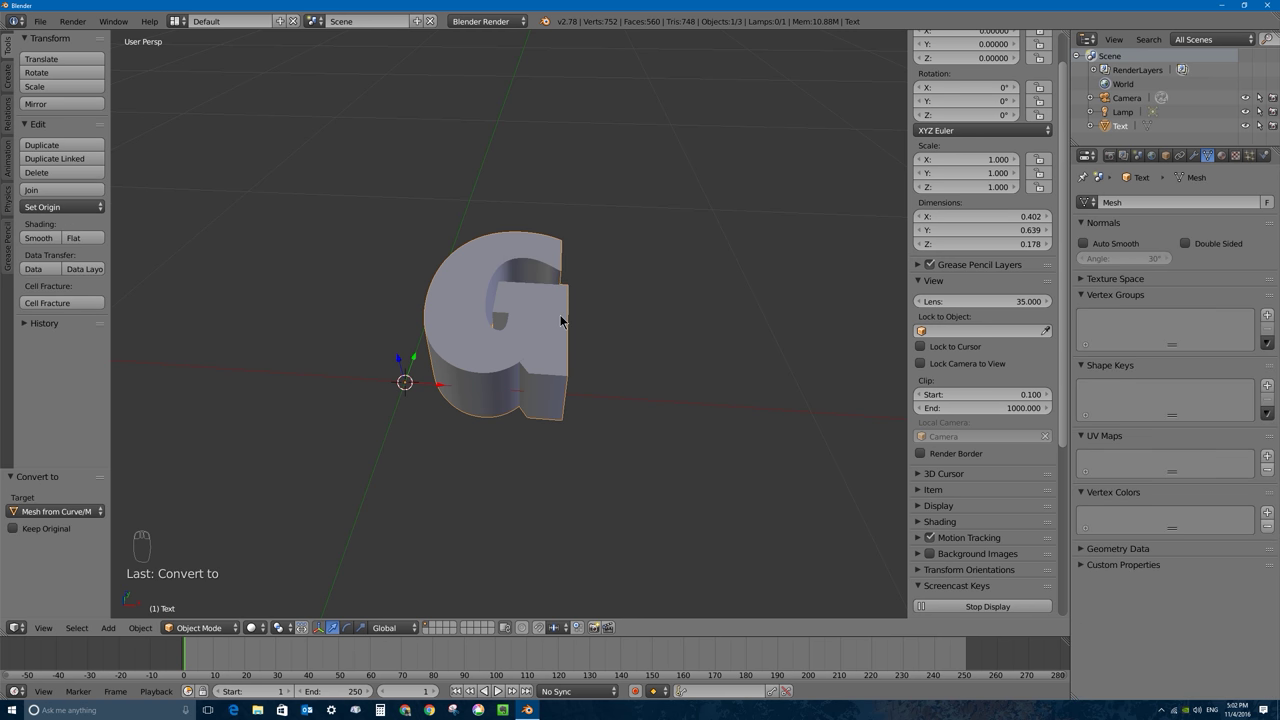
{"action": "key", "text": "Tab"}
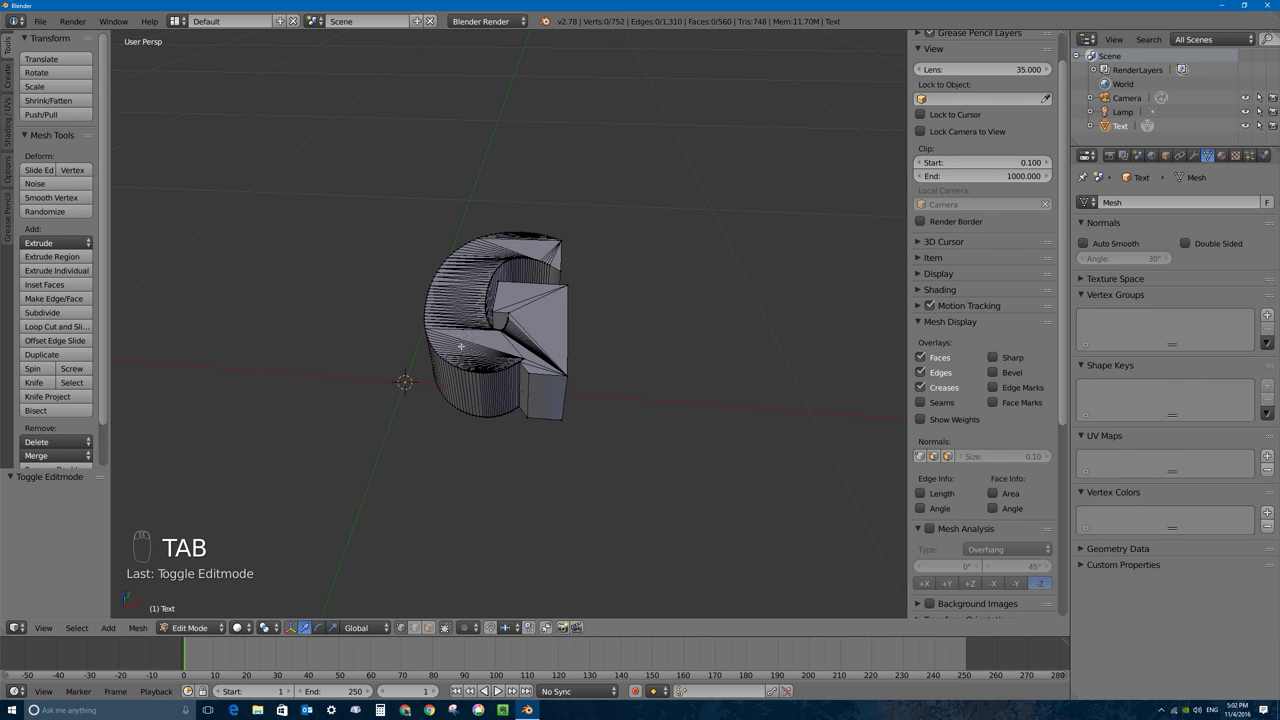
{"action": "middle_click_drag", "start_coordinate": [436, 290], "coordinate": [470, 281]}
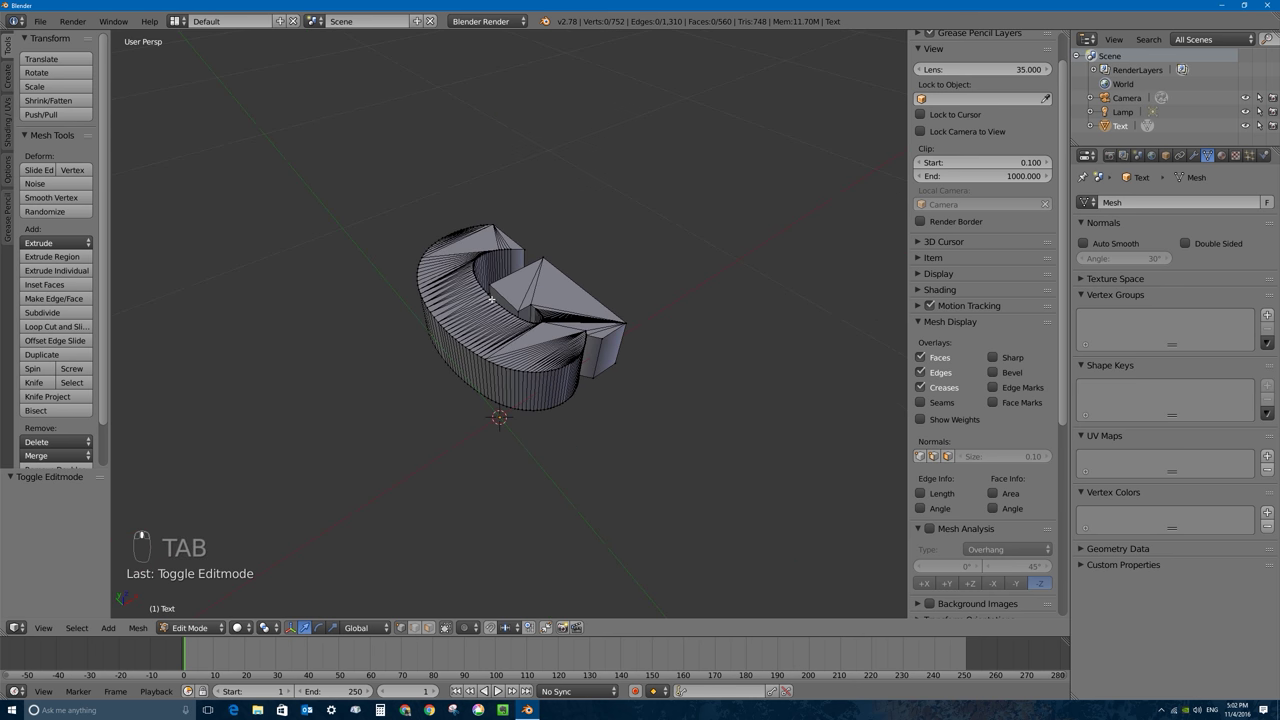
{"action": "scroll", "coordinate": [470, 283], "scroll_direction": "up", "scroll_amount": 3}
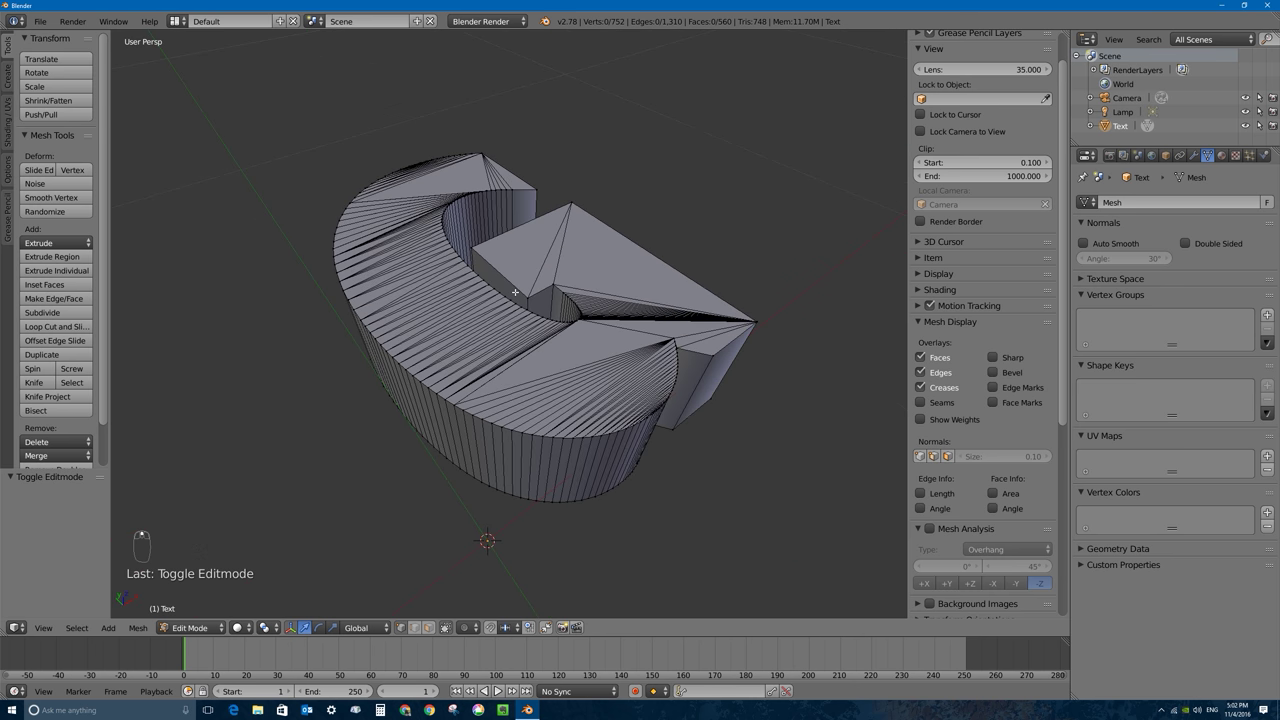
Step: Return the G to Object Mode and add a Remesh modifier to it
{"action": "key", "text": "Tab"}
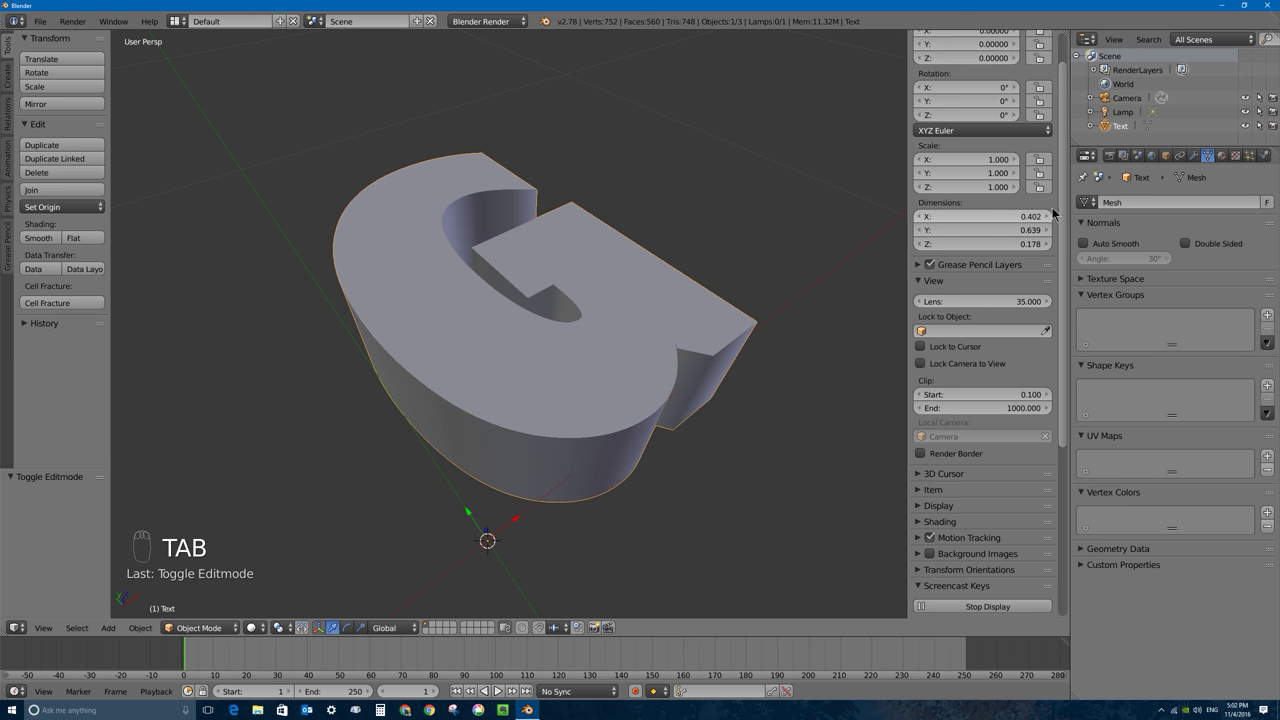
{"action": "left_click_drag", "start_coordinate": [1068, 198], "coordinate": [1050, 197]}
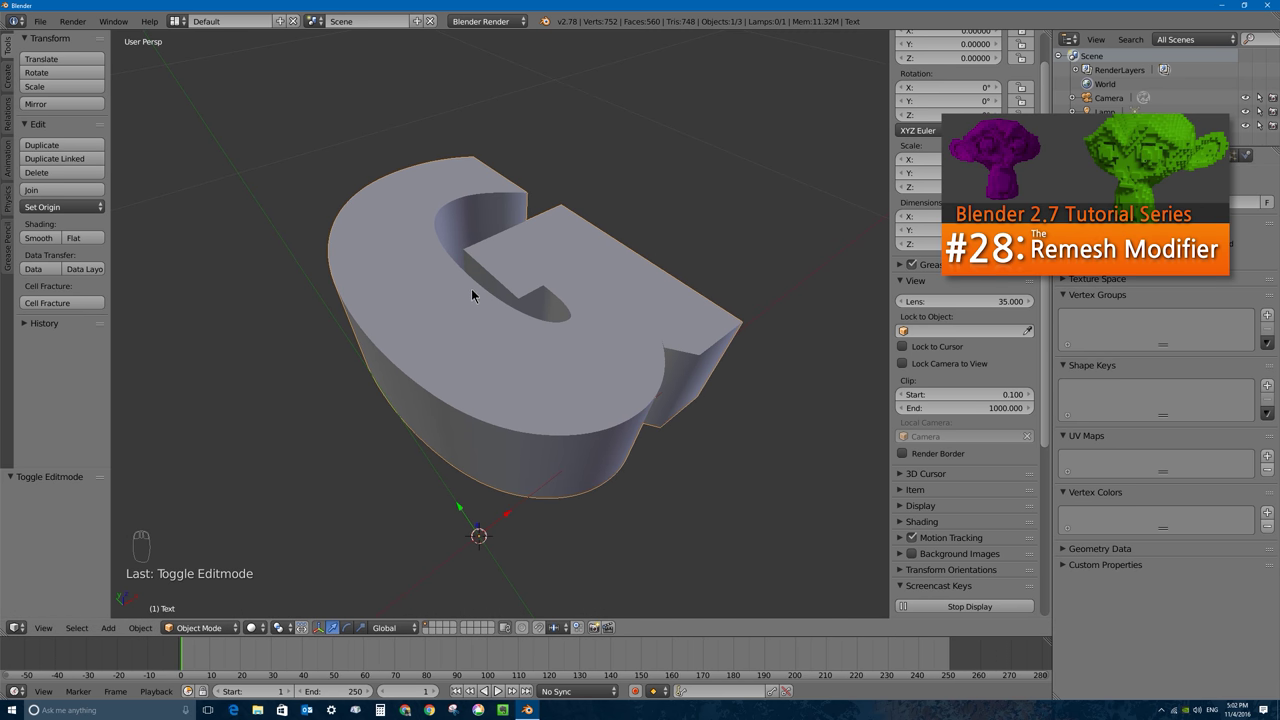
{"action": "left_click", "coordinate": [1176, 155]}
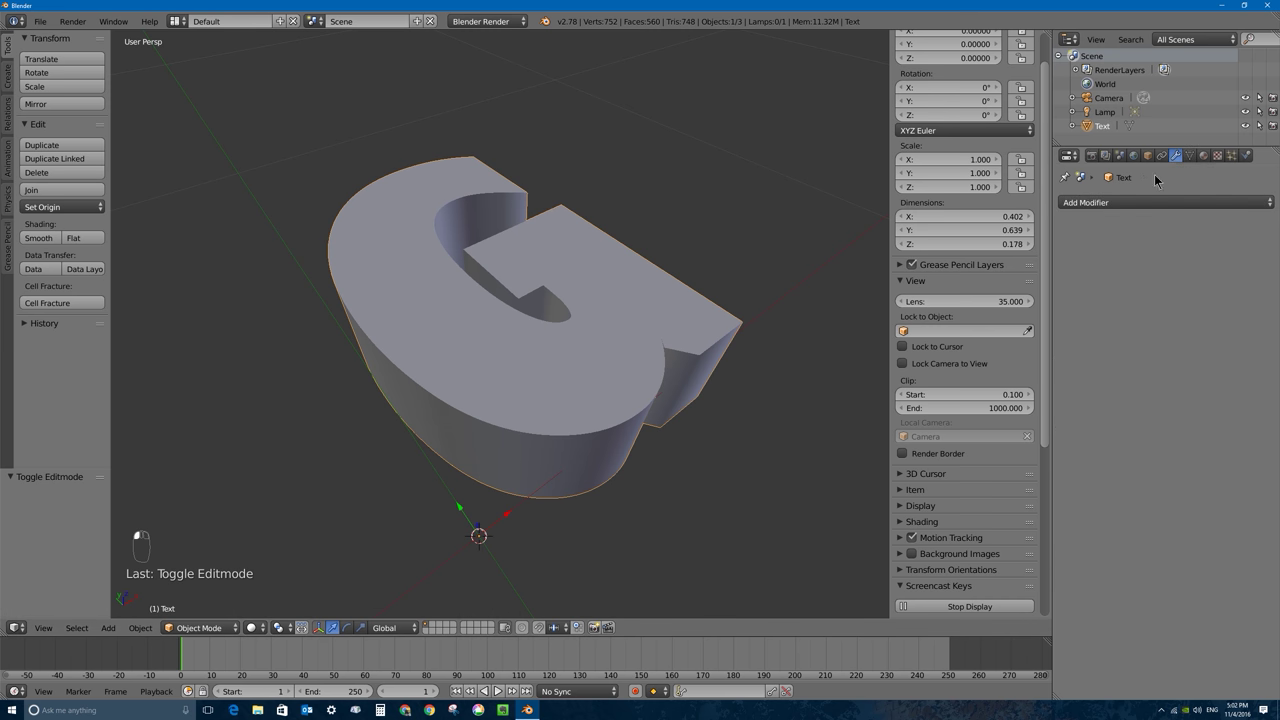
{"action": "left_click", "coordinate": [1107, 205]}
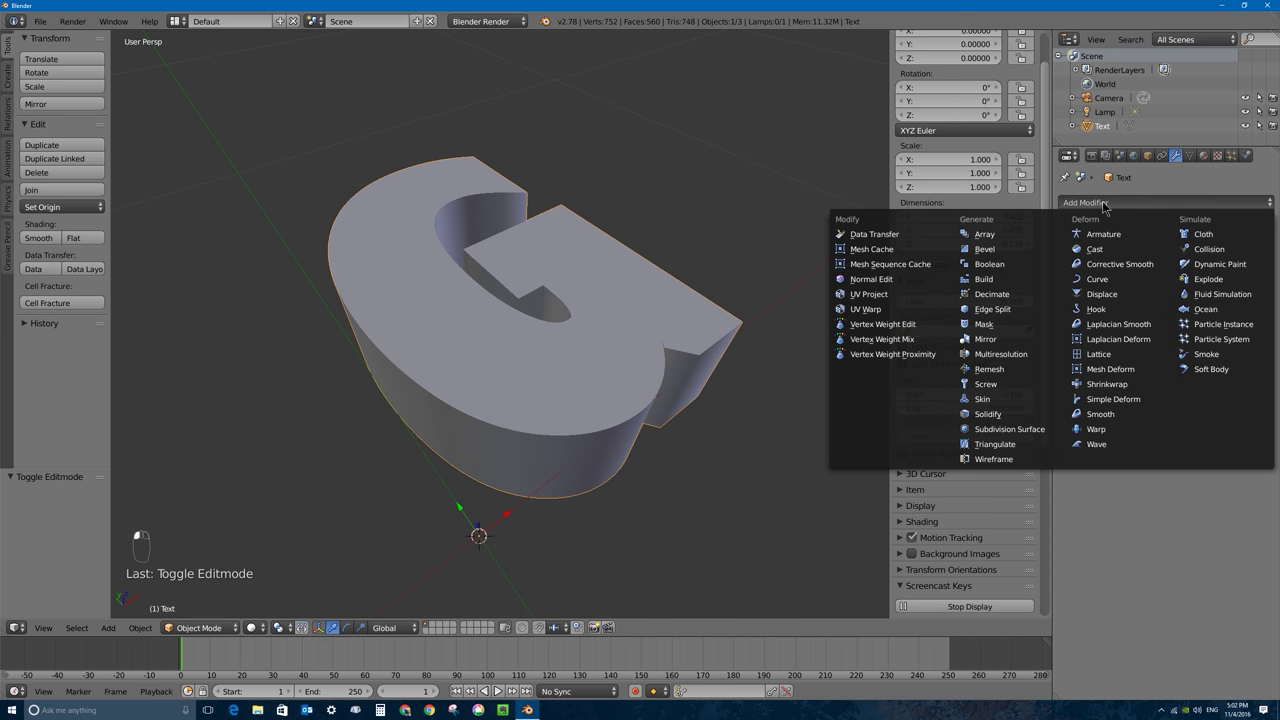
{"action": "left_click", "coordinate": [1021, 372]}
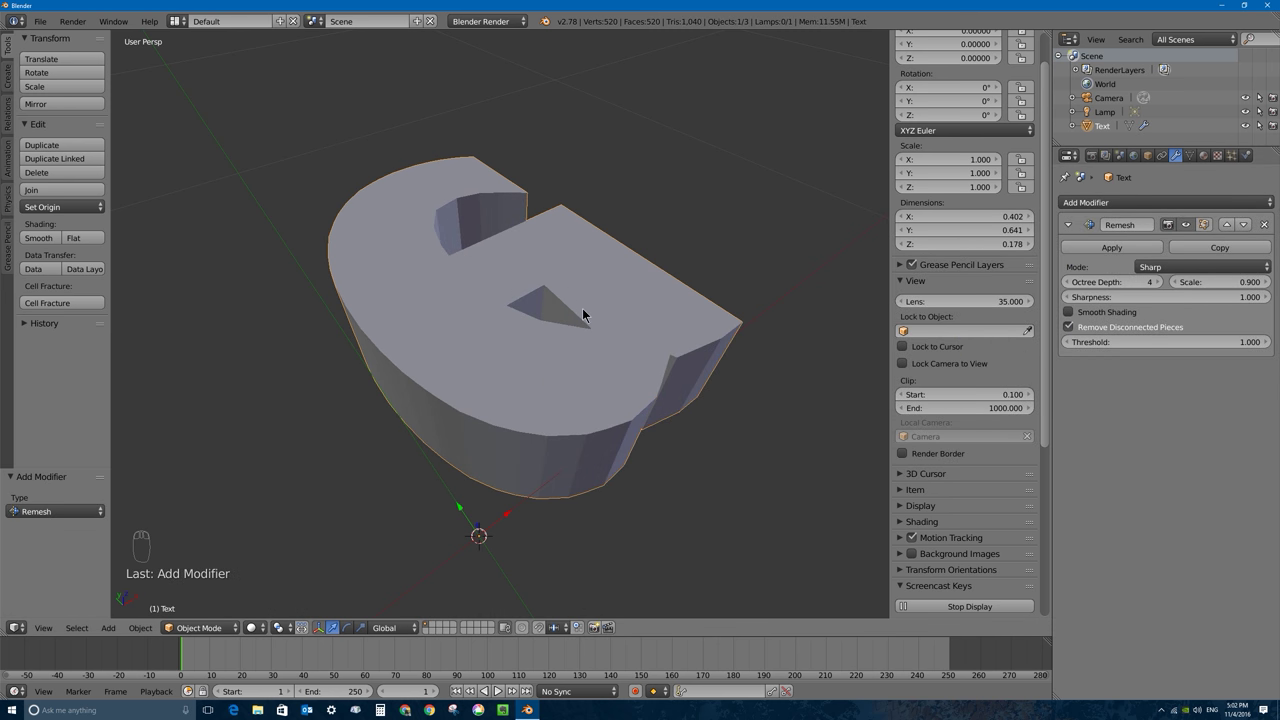
Step: Examine the remeshed G in wireframe and set the Remesh octree depth to 6
{"action": "key", "text": "z"}
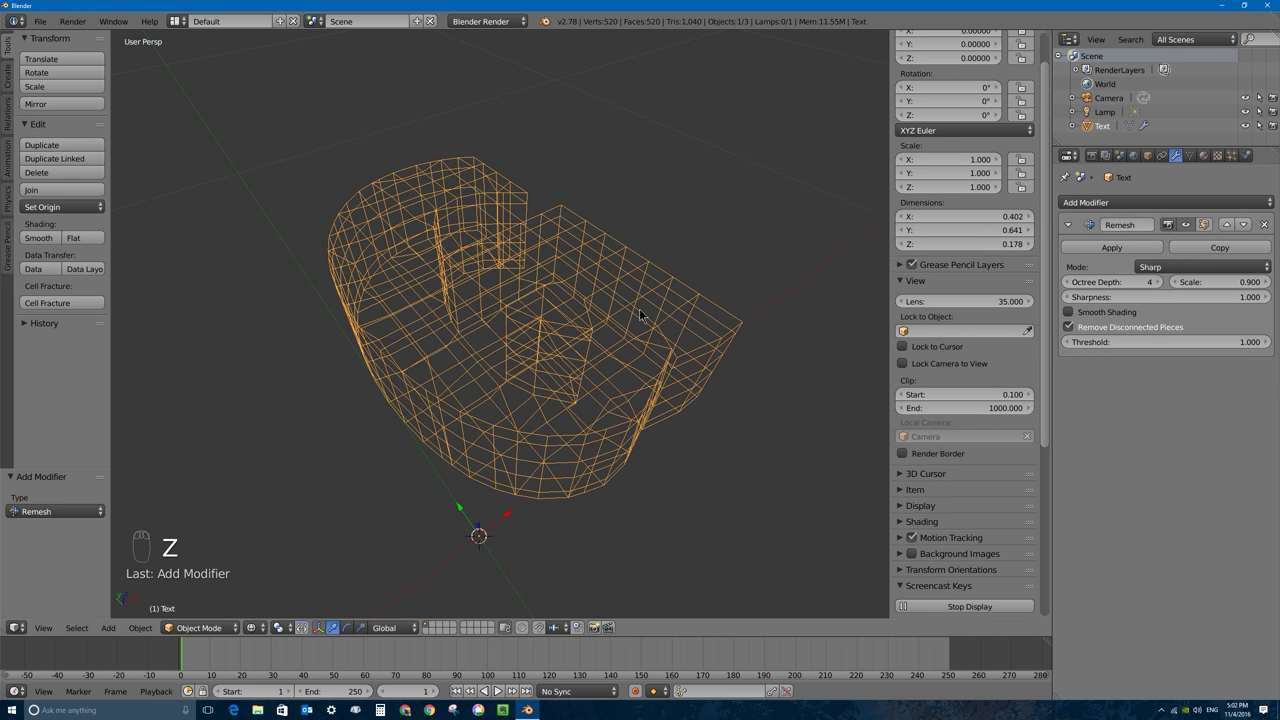
{"action": "middle_click_drag", "start_coordinate": [609, 295], "coordinate": [552, 305]}
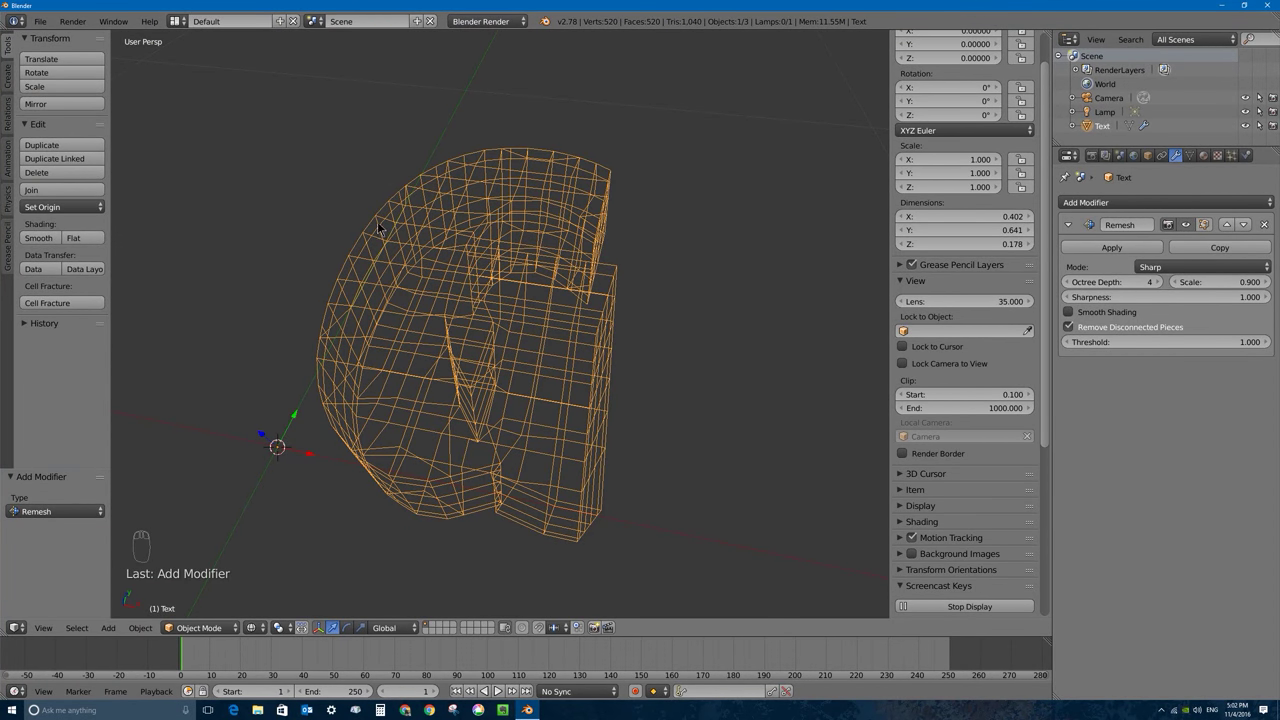
{"action": "middle_click_drag", "start_coordinate": [424, 303], "coordinate": [480, 335]}
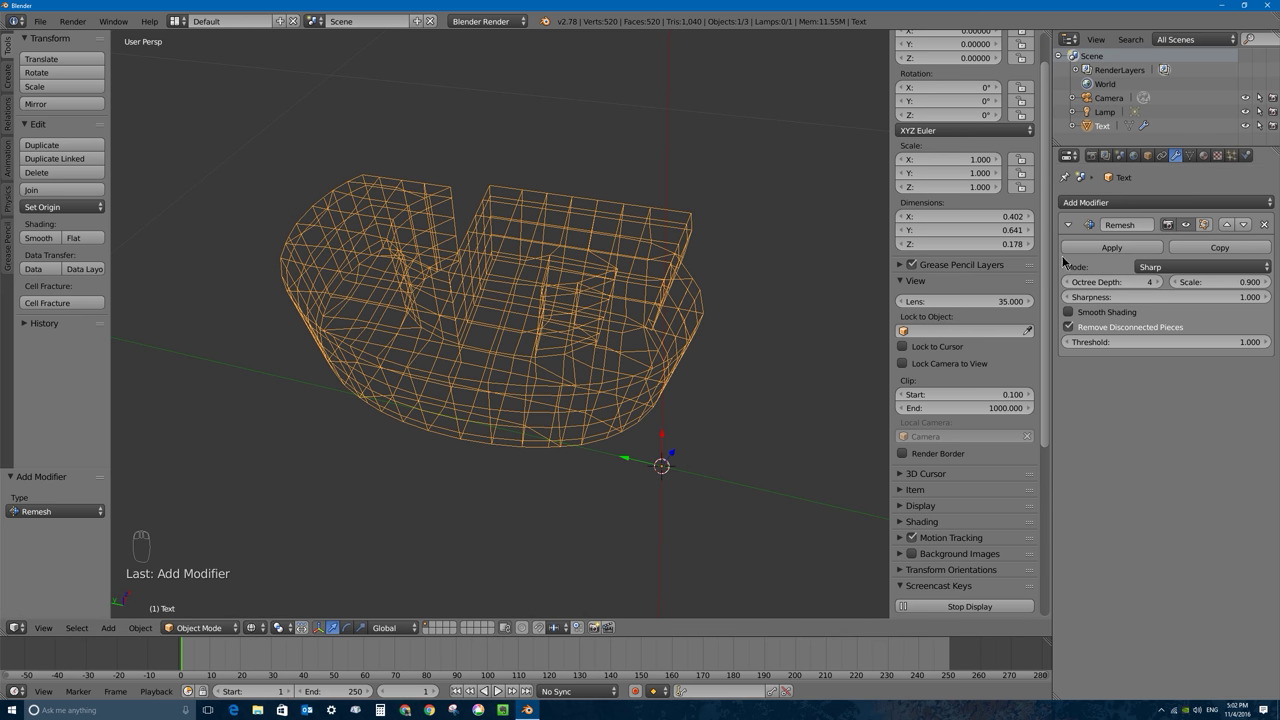
{"action": "middle_click_drag", "start_coordinate": [586, 268], "coordinate": [674, 306]}
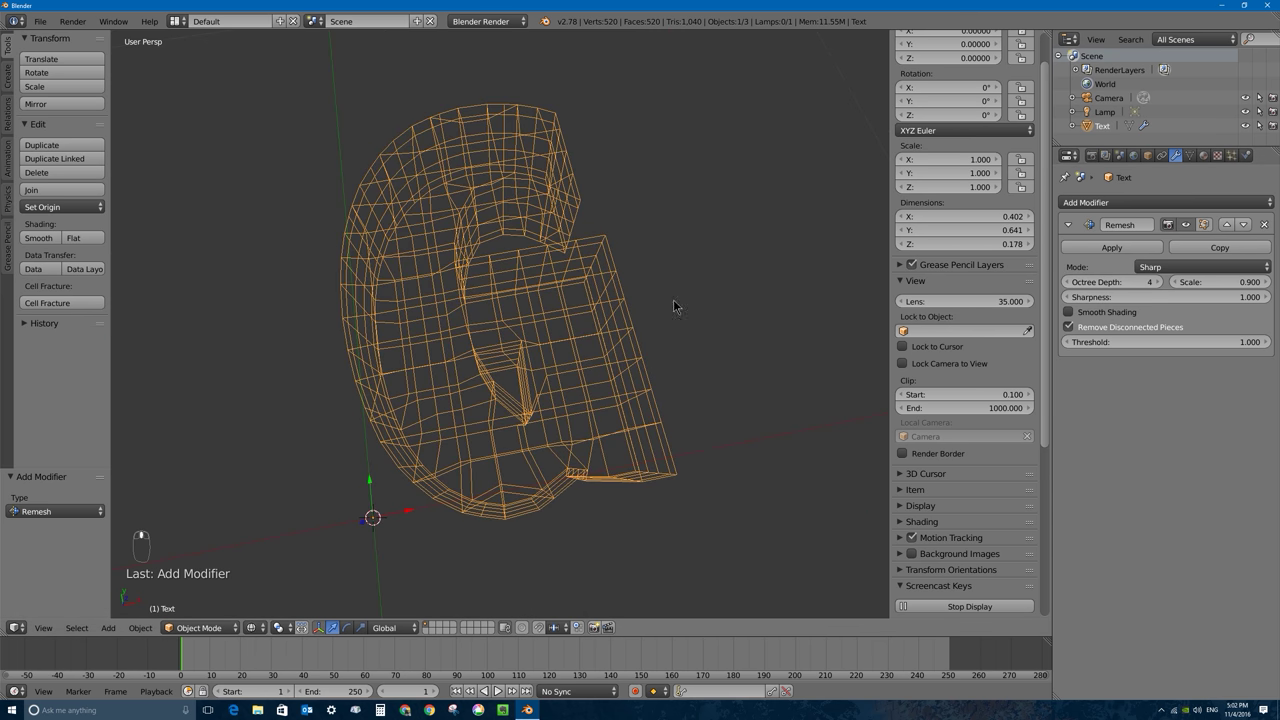
{"action": "left_click", "coordinate": [1158, 282]}
{"action": "left_click", "coordinate": [1159, 282]}
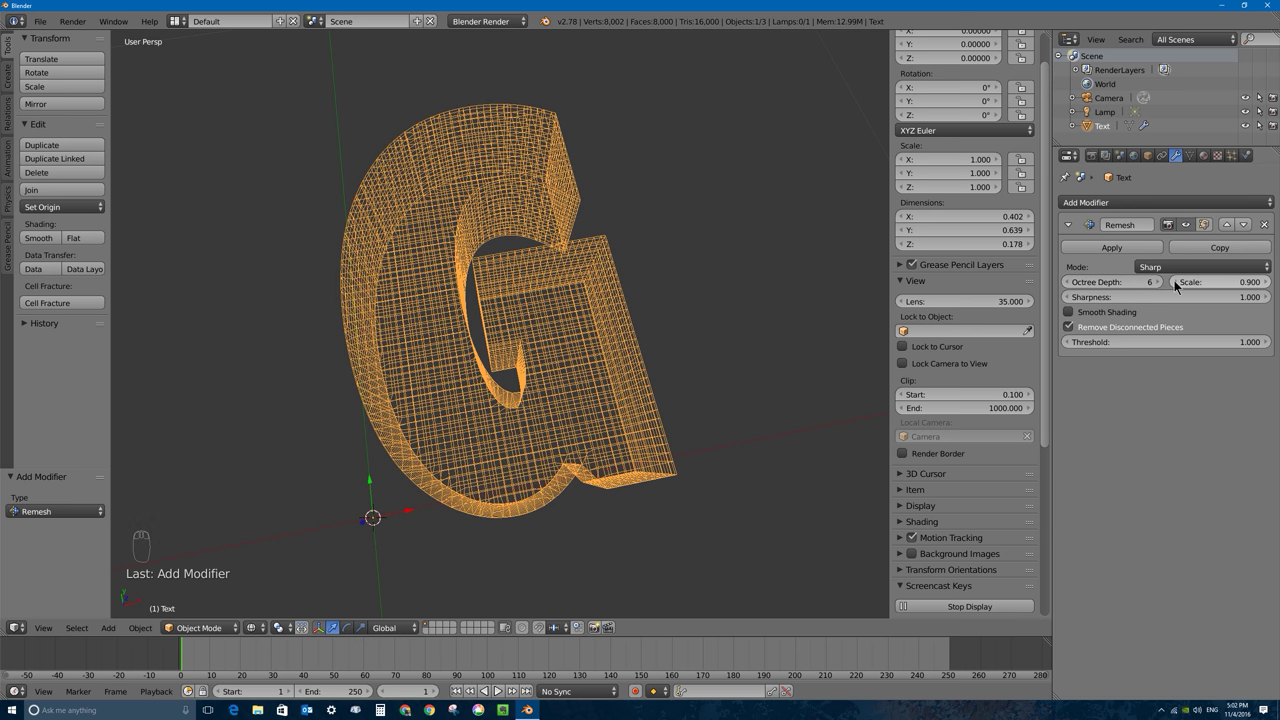
Step: Reduce the Remesh scale to about 0.472 and return the G to solid shading
{"action": "left_click_drag", "start_coordinate": [1174, 280], "coordinate": [1060, 281]}
{"action": "key", "text": "z"}
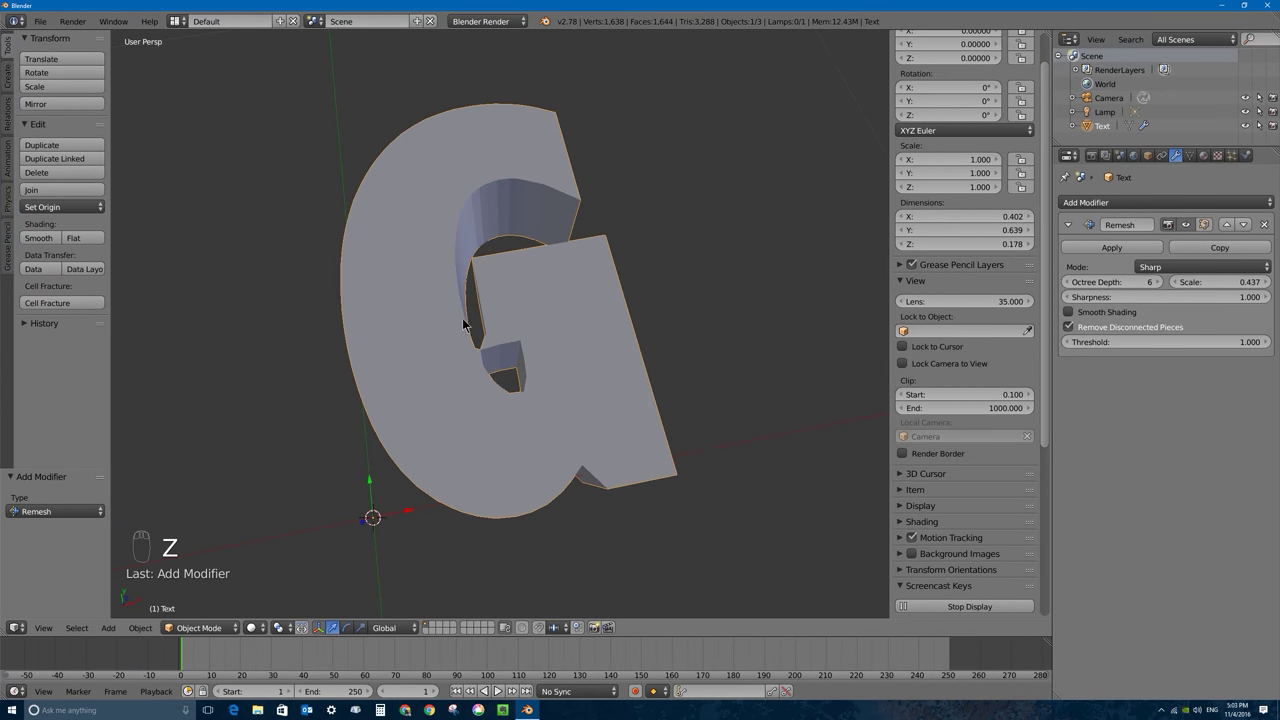
{"action": "mouse_move", "coordinate": [1228, 281]}
{"action": "left_mouse_down"}
{"action": "mouse_move", "coordinate": [1208, 281]}
{"action": "mouse_move", "coordinate": [1237, 283]}
{"action": "left_mouse_up"}
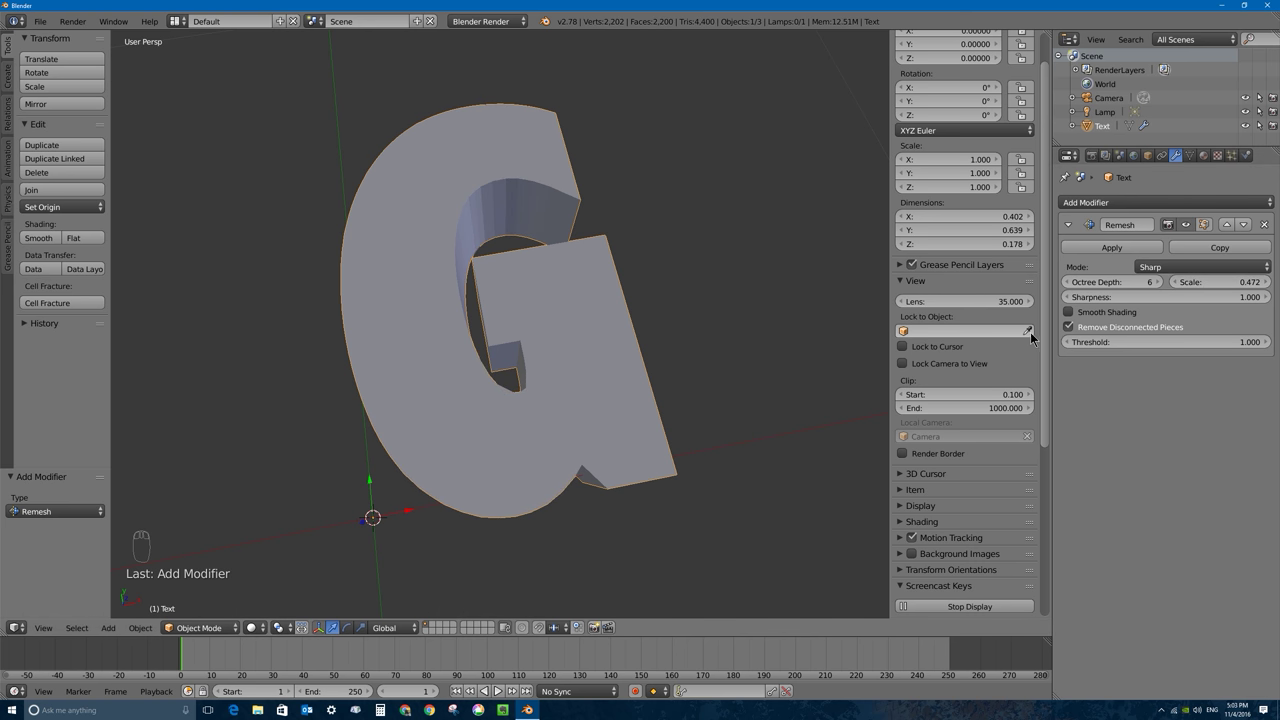
Step: Compare the remeshed G with Remove Disconnected Pieces off and on, leaving the option enabled
{"action": "left_click", "coordinate": [1068, 327]}
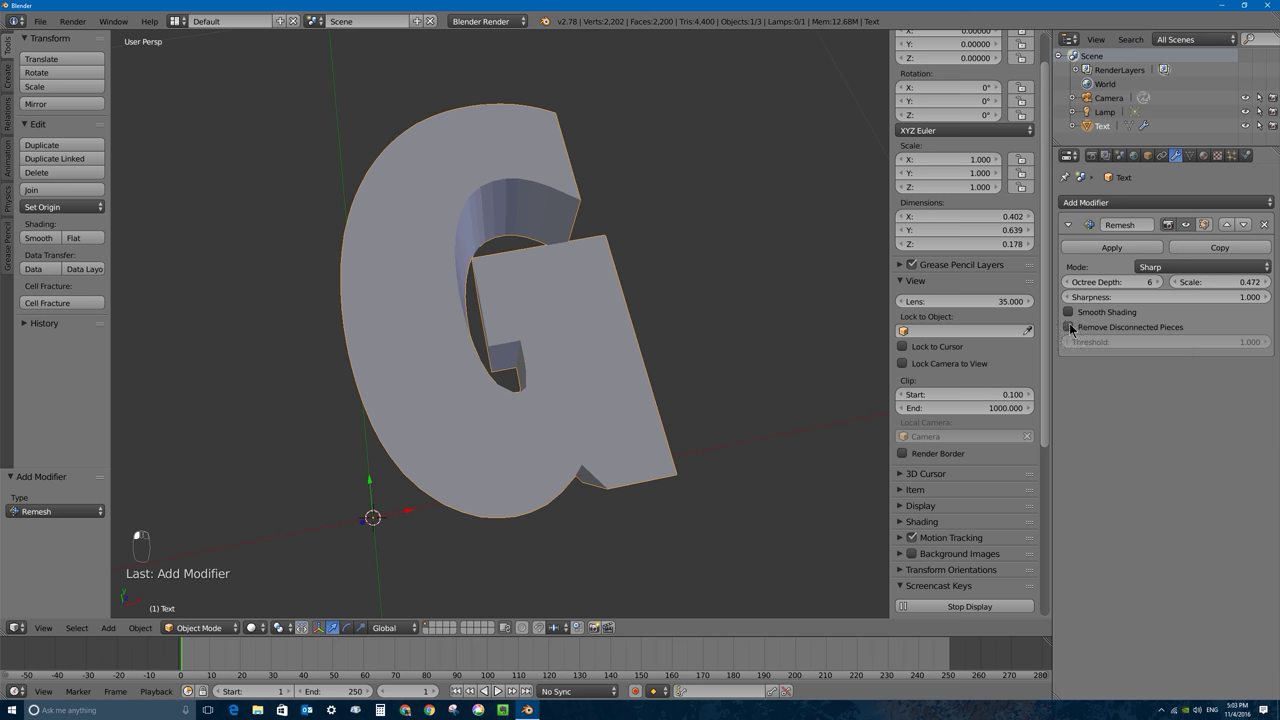
{"action": "left_click", "coordinate": [1069, 327]}
{"action": "double_click", "coordinate": [1069, 327]}
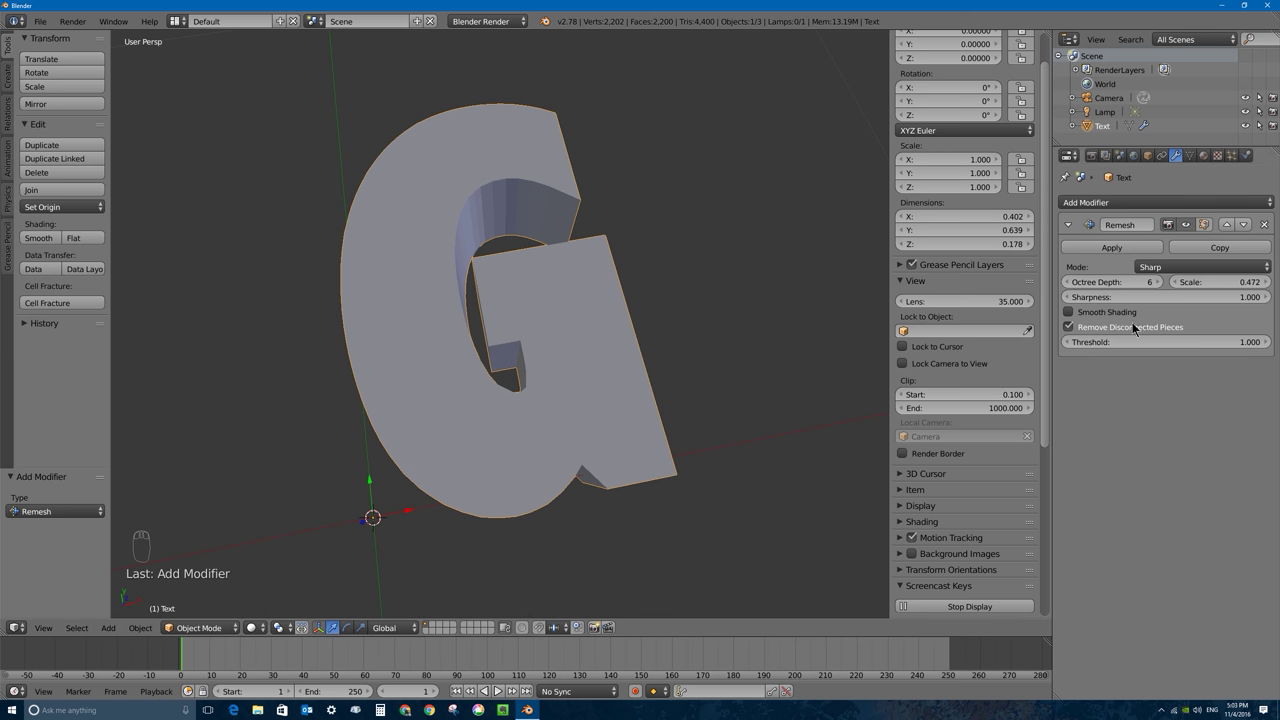
{"action": "double_click", "coordinate": [1070, 328]}
Step: Set the Remesh scale to about 0.529 and apply the modifier to the G
{"action": "left_click_drag", "start_coordinate": [1215, 282], "coordinate": [1233, 283]}
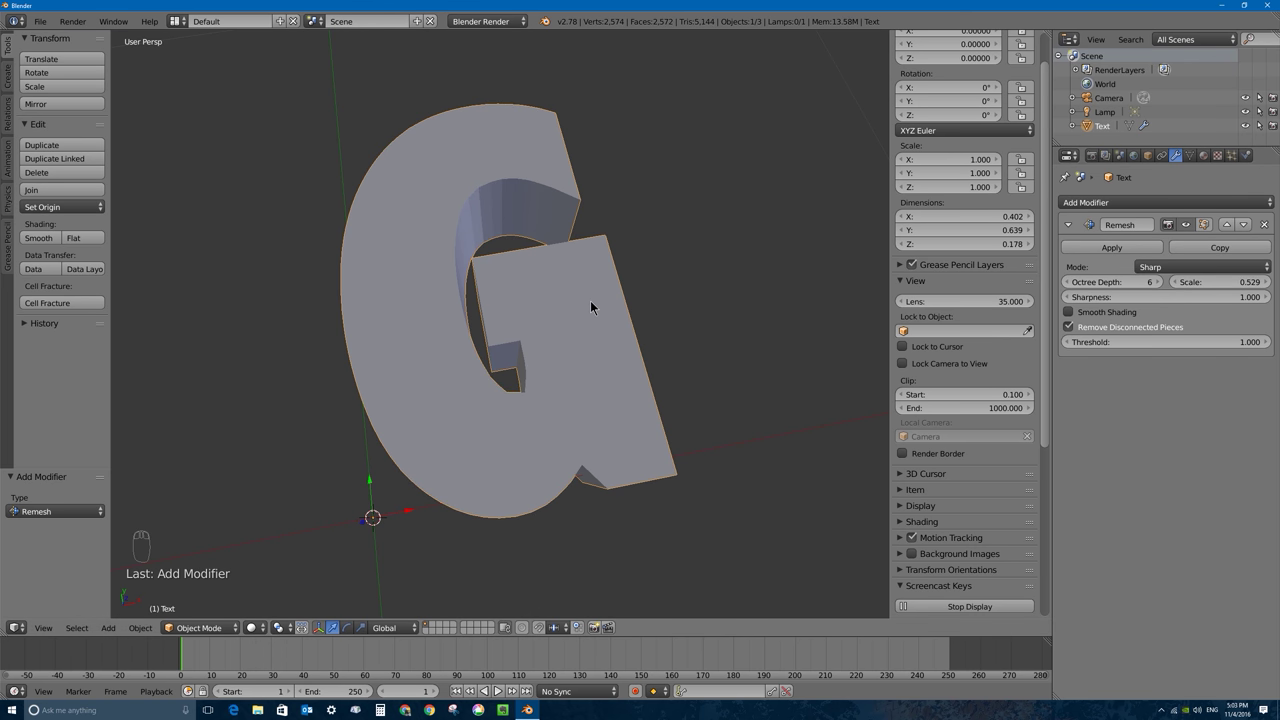
{"action": "left_click", "coordinate": [1097, 244]}
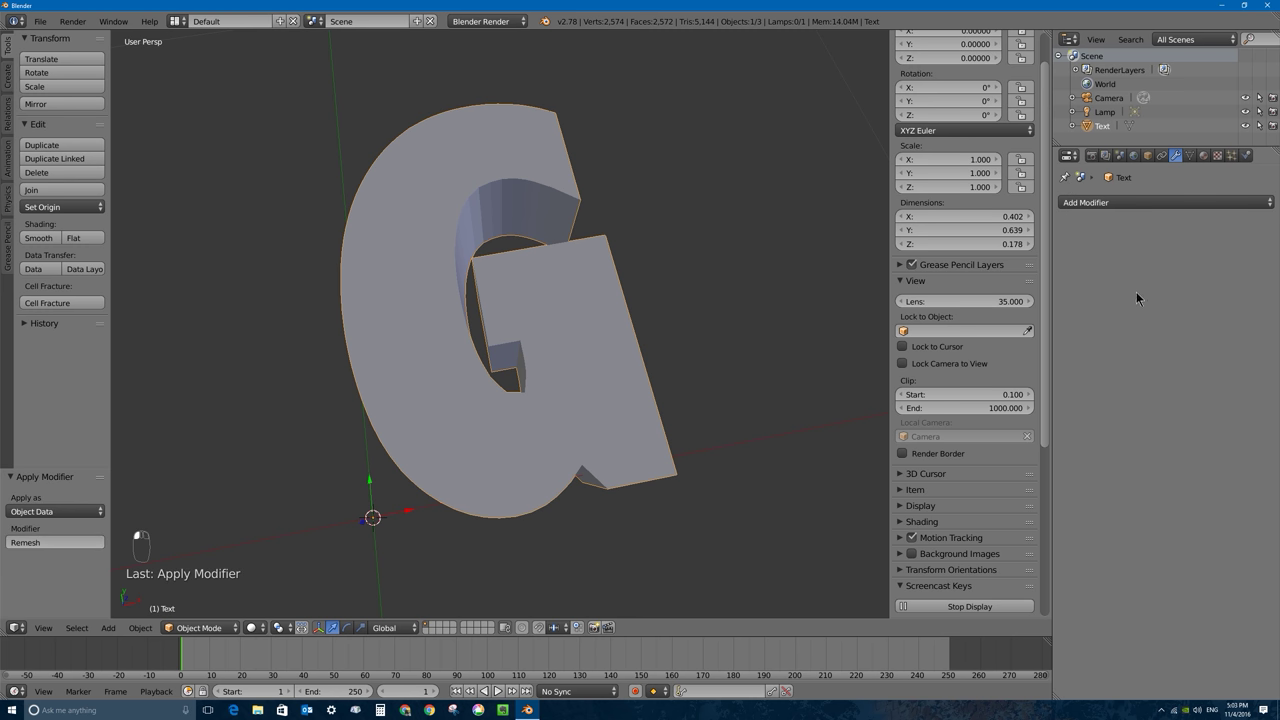
Step: Move the G to the second scene layer
{"action": "scroll", "coordinate": [546, 391], "scroll_direction": "down", "scroll_amount": 2}
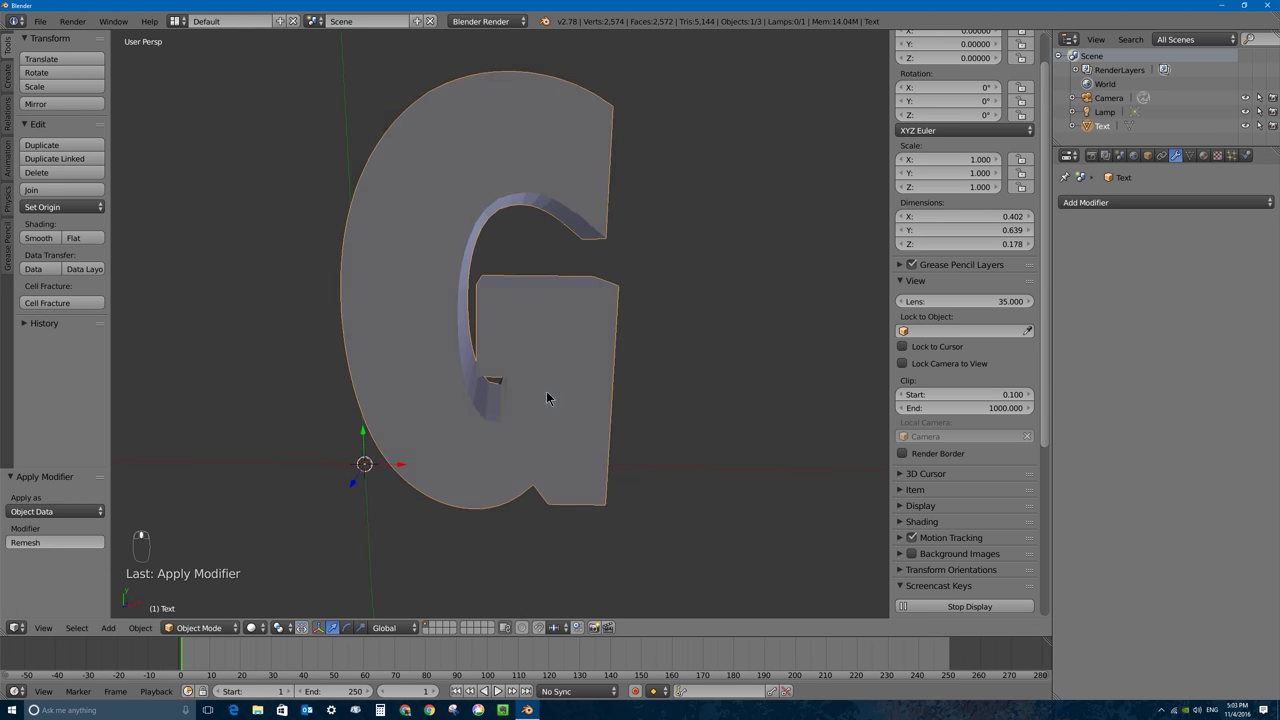
{"action": "scroll", "coordinate": [548, 384], "scroll_direction": "down", "scroll_amount": 6}
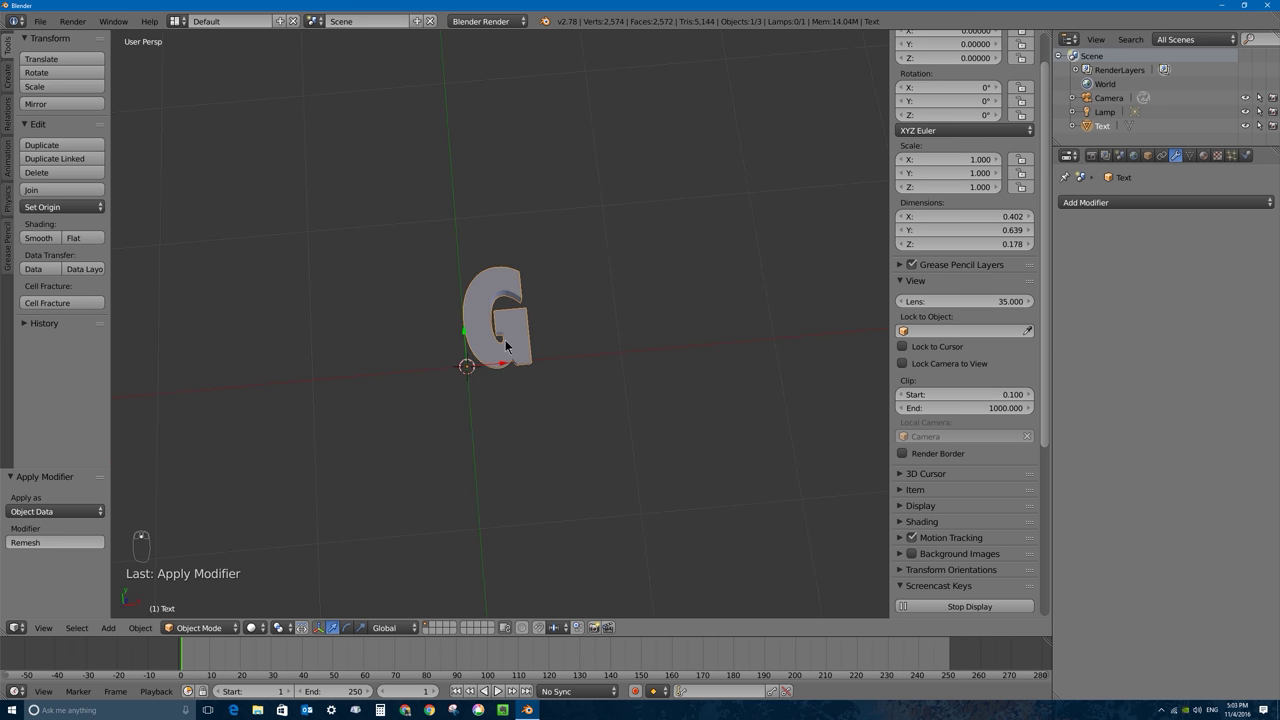
{"action": "middle_click_drag", "start_coordinate": [518, 318], "coordinate": [487, 270]}
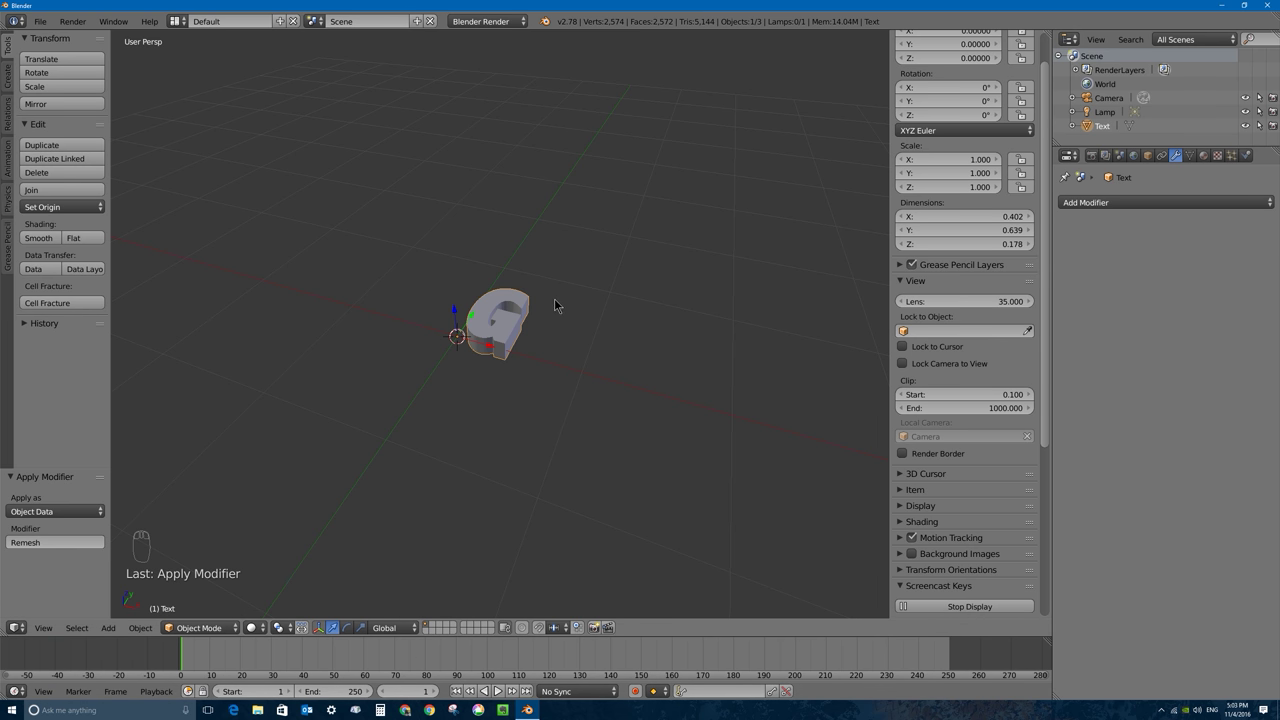
{"action": "key", "text": "m"}
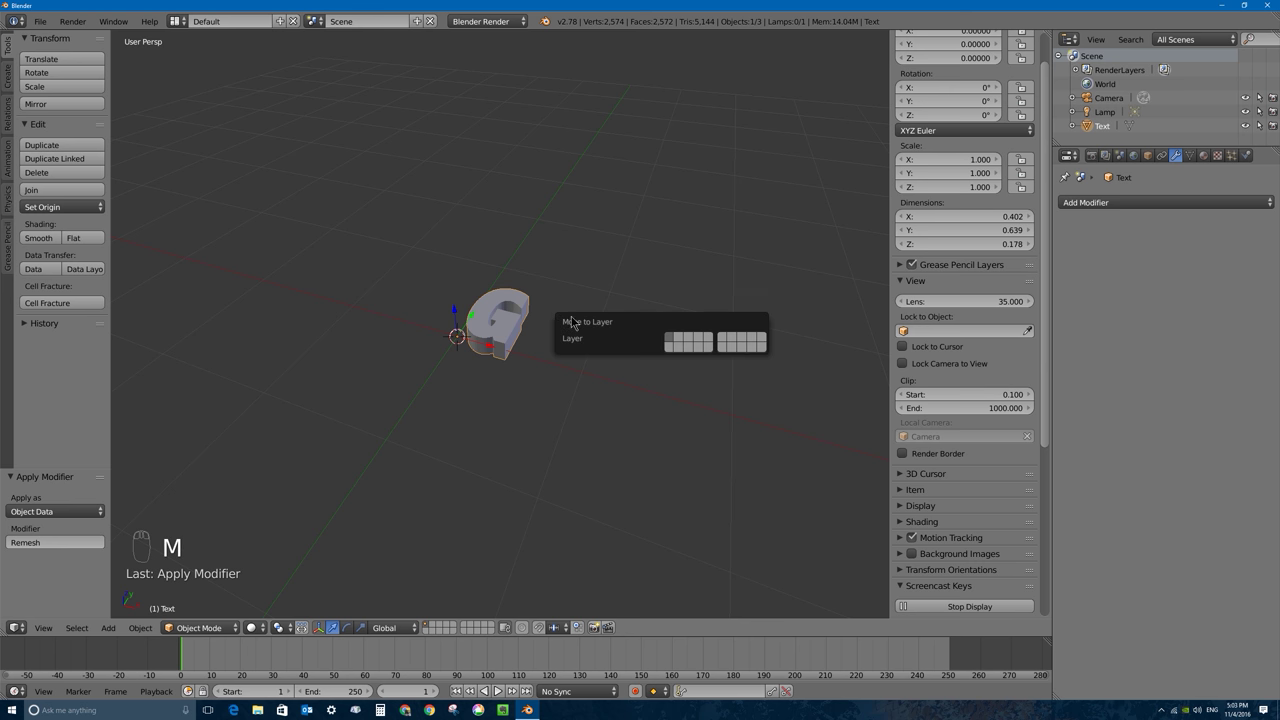
{"action": "left_click", "coordinate": [678, 341]}
Step: Check the lamp and camera on the first layer by selecting each, and switch the view to the second layer
{"action": "scroll", "coordinate": [543, 280], "scroll_direction": "down", "scroll_amount": 8}
{"action": "right_click", "coordinate": [627, 196]}
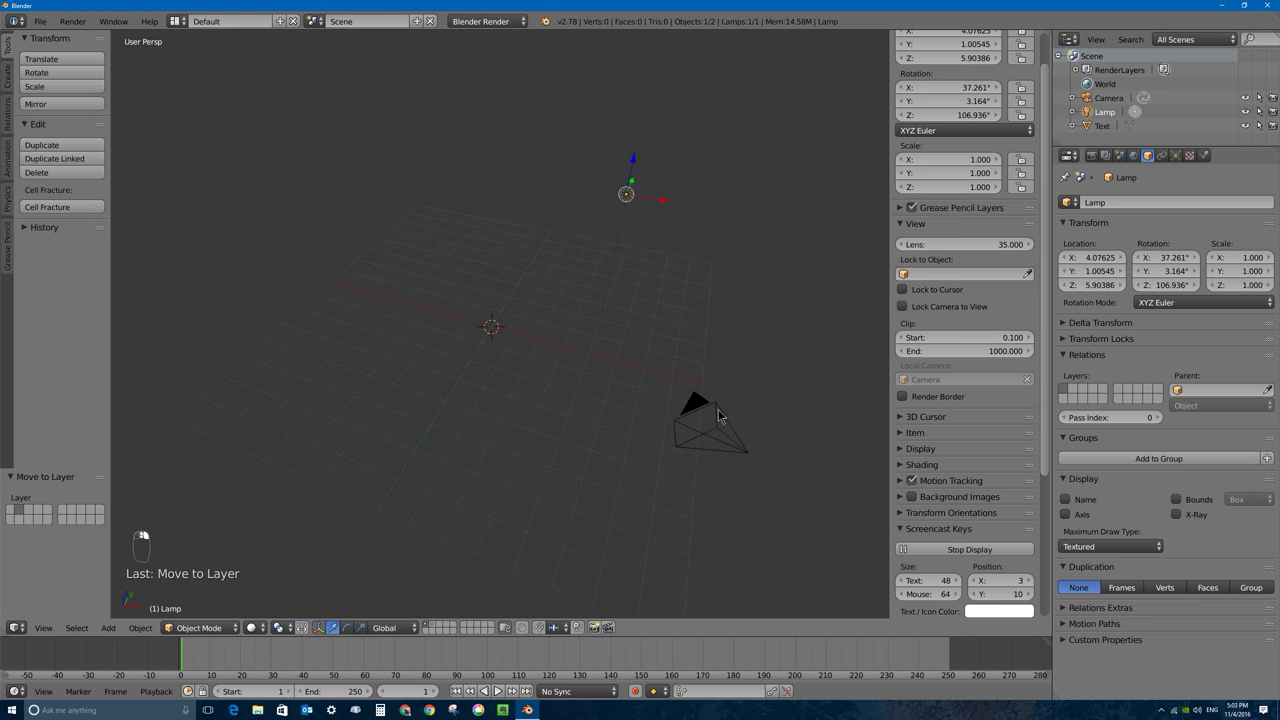
{"action": "right_click", "coordinate": [686, 448]}
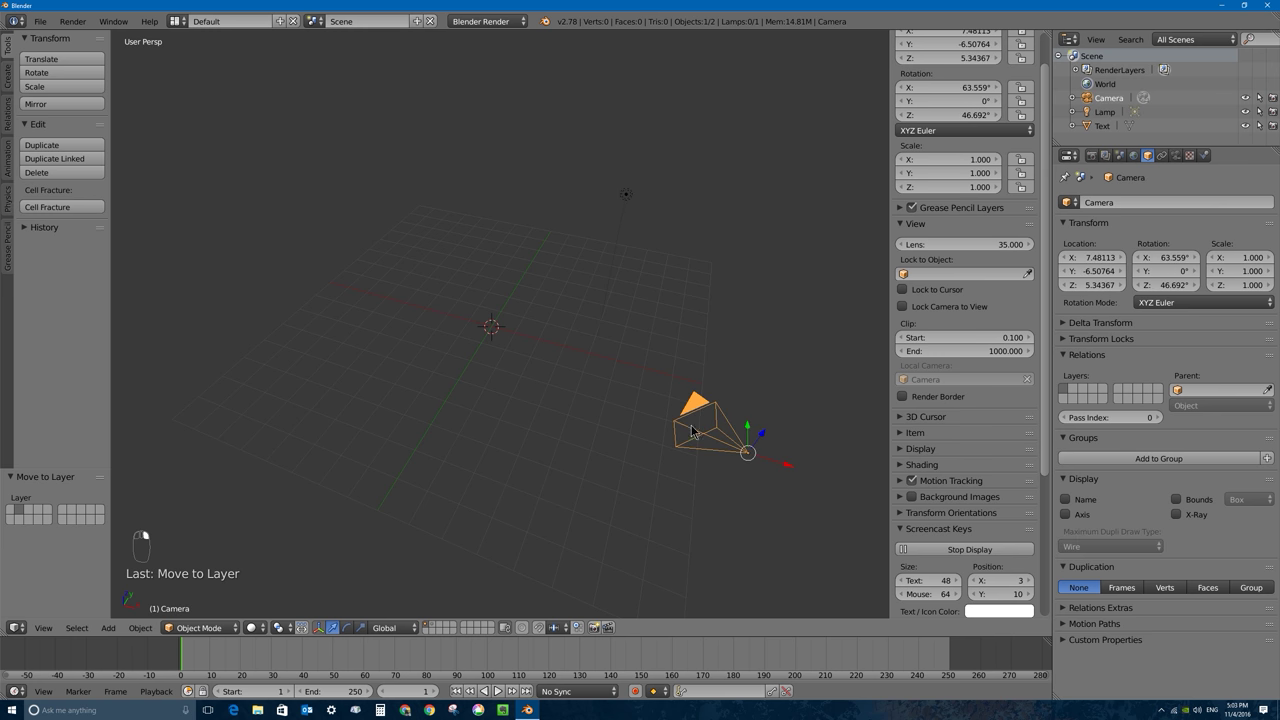
{"action": "left_click", "coordinate": [436, 630]}
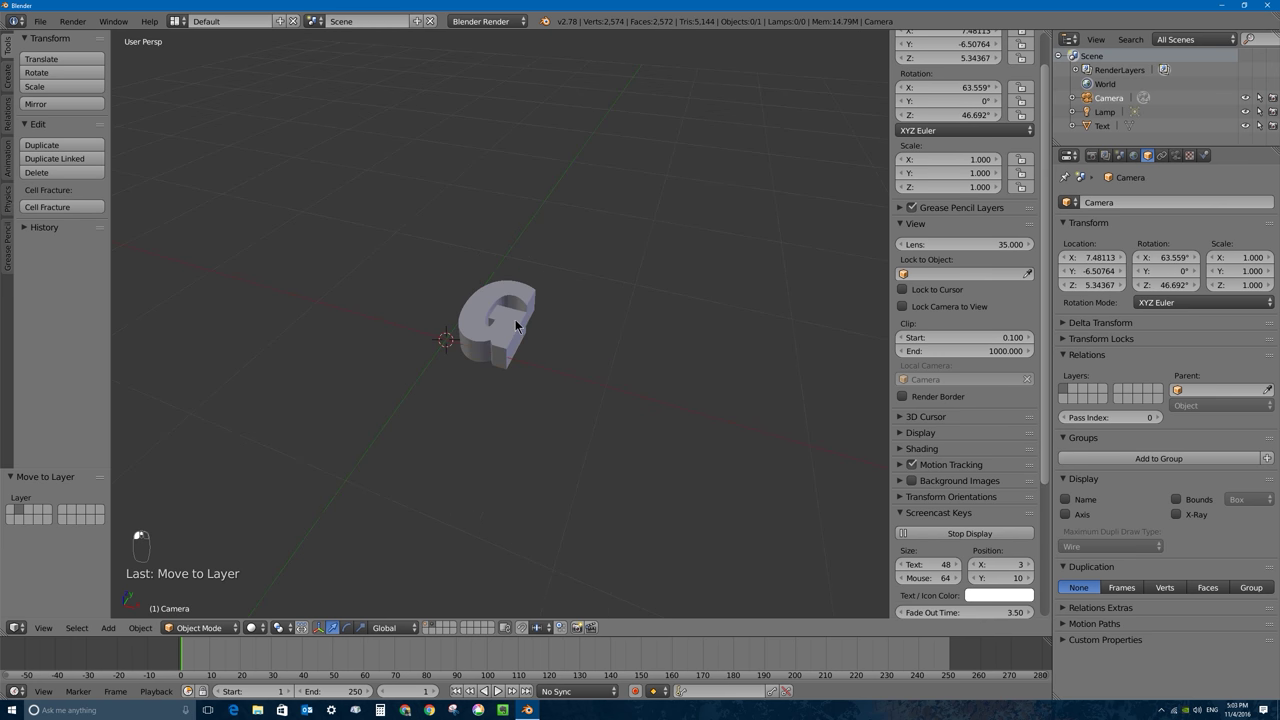
Step: Select the G and scale it up uniformly by about 3.83
{"action": "right_click", "coordinate": [518, 330]}
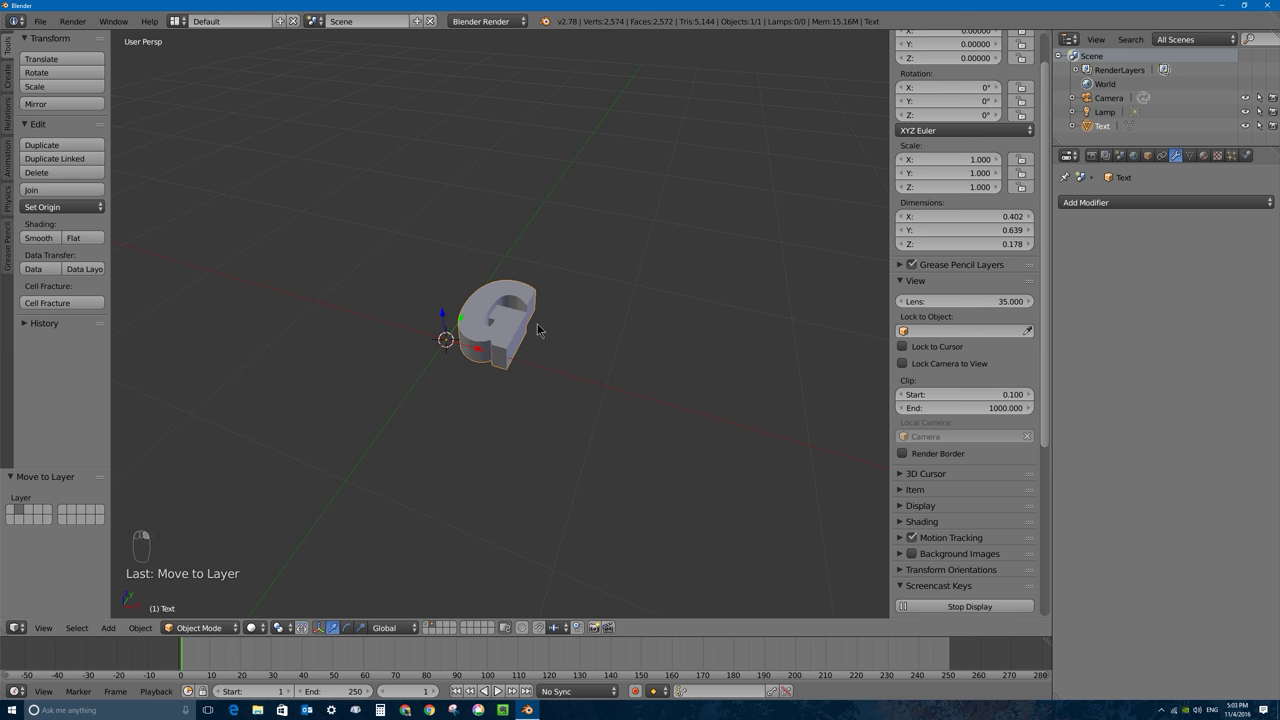
{"action": "key", "text": "s"}
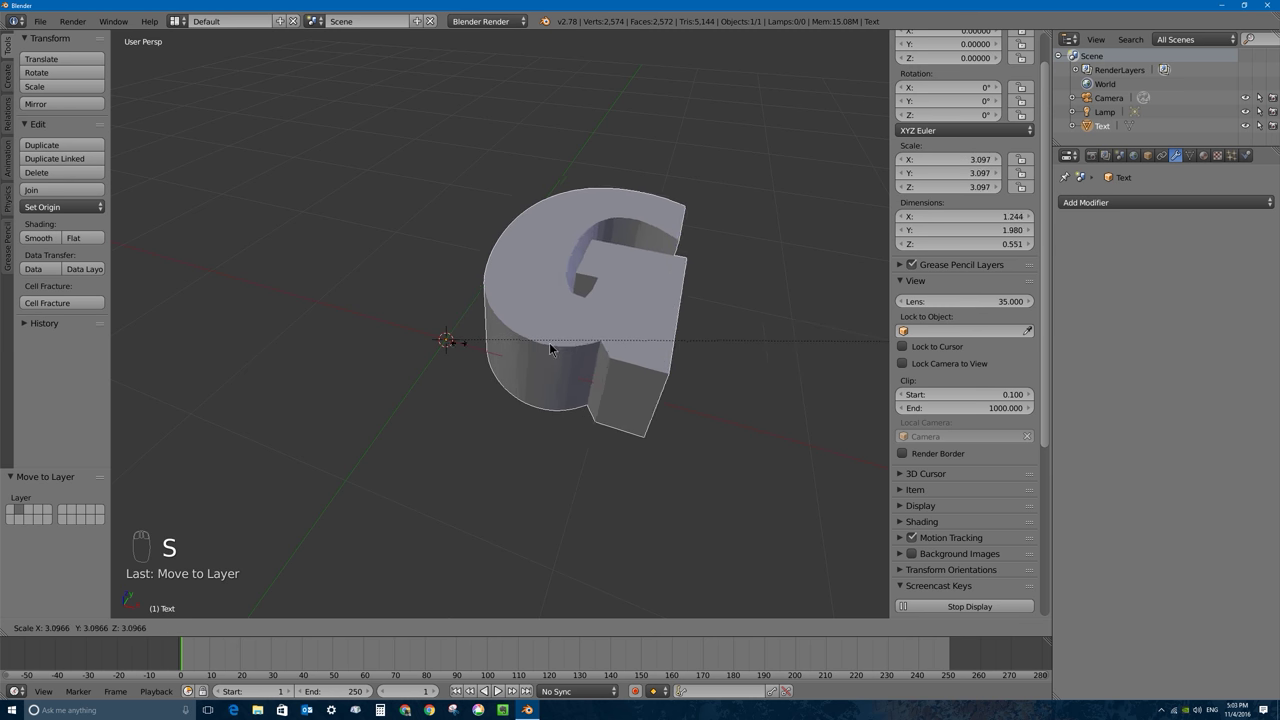
{"action": "left_click", "coordinate": [603, 340]}
Step: Stand the G upright by rotating it 90 degrees about the X axis
{"action": "scroll", "coordinate": [743, 359], "scroll_direction": "down", "scroll_amount": 2}
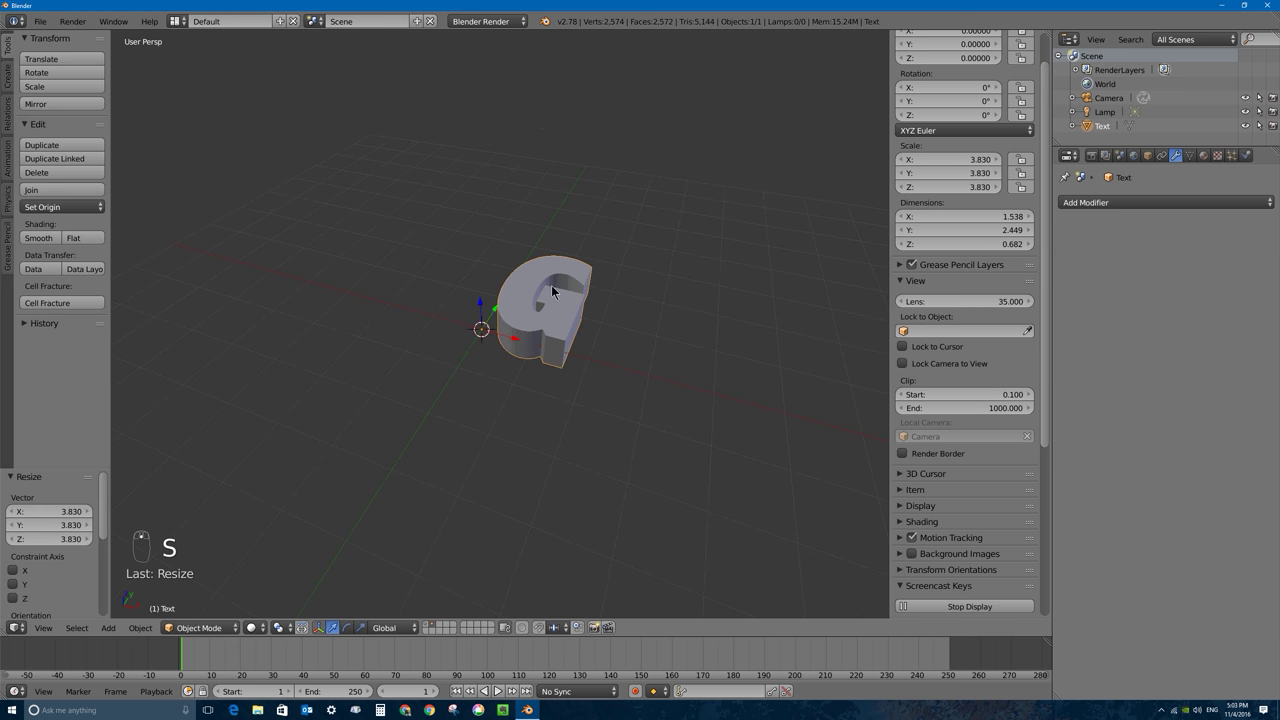
{"action": "key", "text": "r"}
{"action": "key", "text": "x"}
{"action": "key", "text": "9"}
{"action": "key", "text": "0"}
{"action": "key", "text": "Return"}
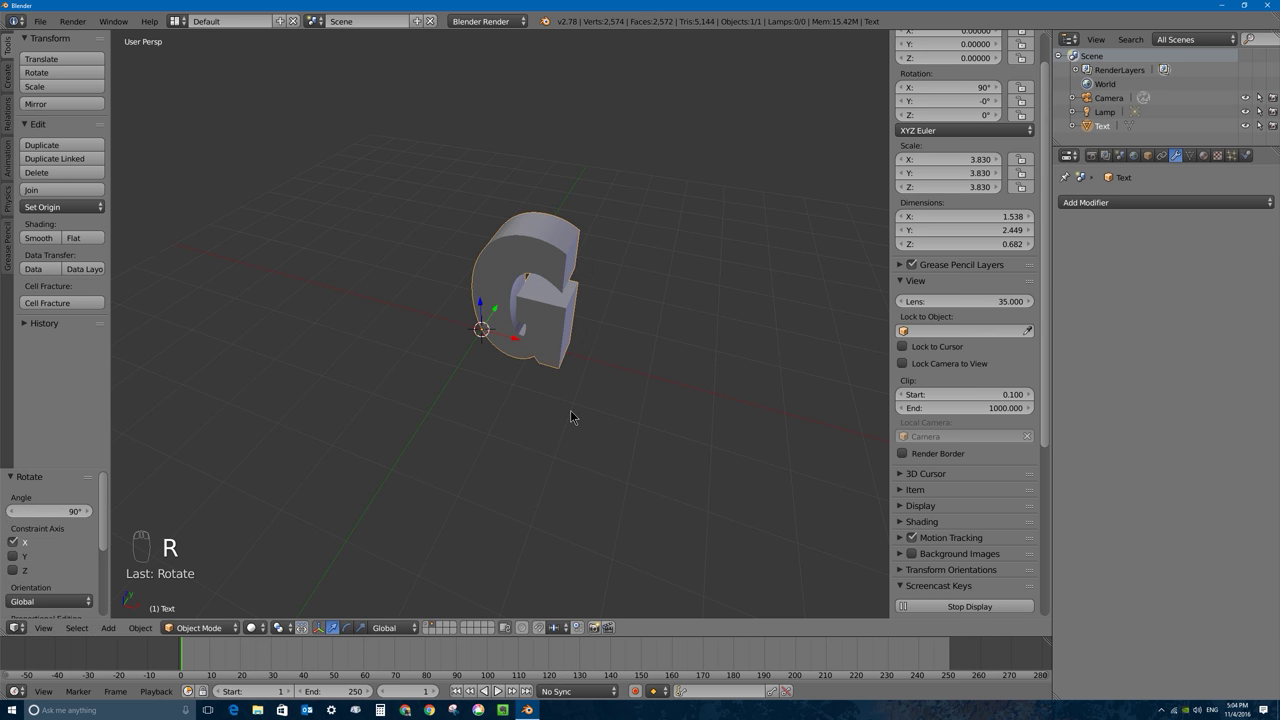
Step: Set the G's origin to its center of mass
{"action": "middle_click_drag", "start_coordinate": [617, 264], "coordinate": [536, 350]}
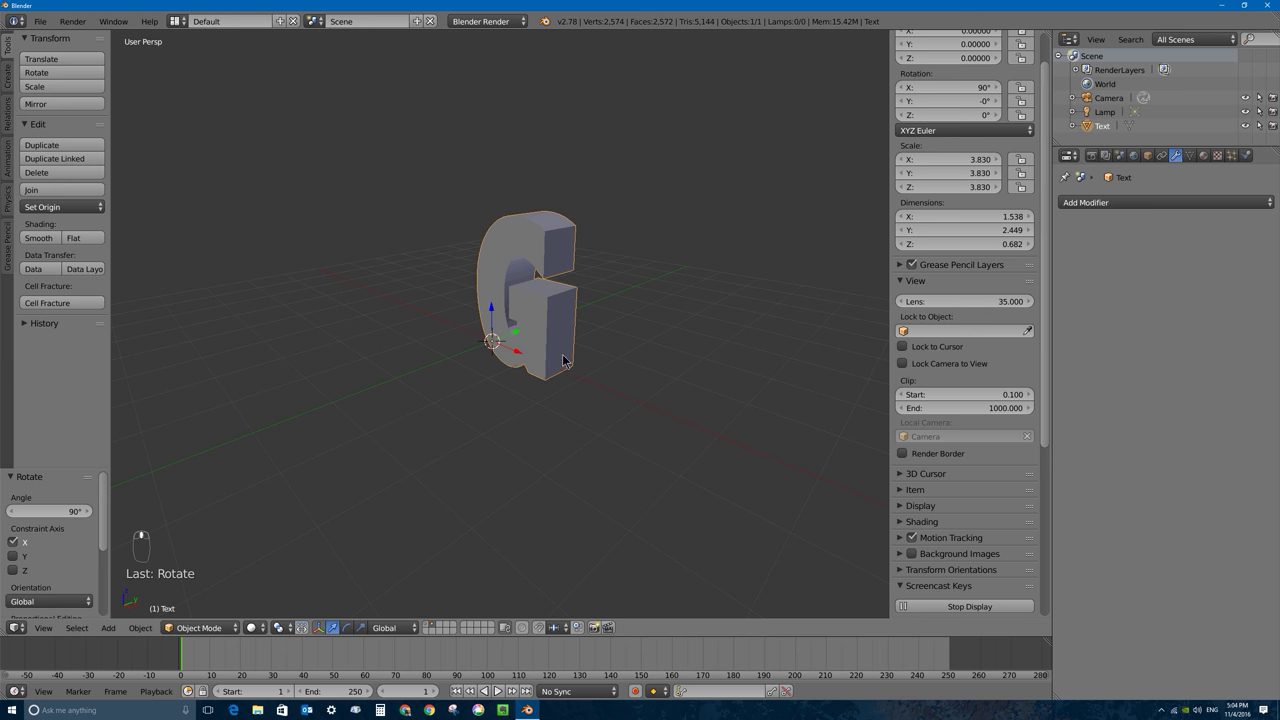
{"action": "middle_click_drag", "start_coordinate": [627, 390], "coordinate": [550, 338]}
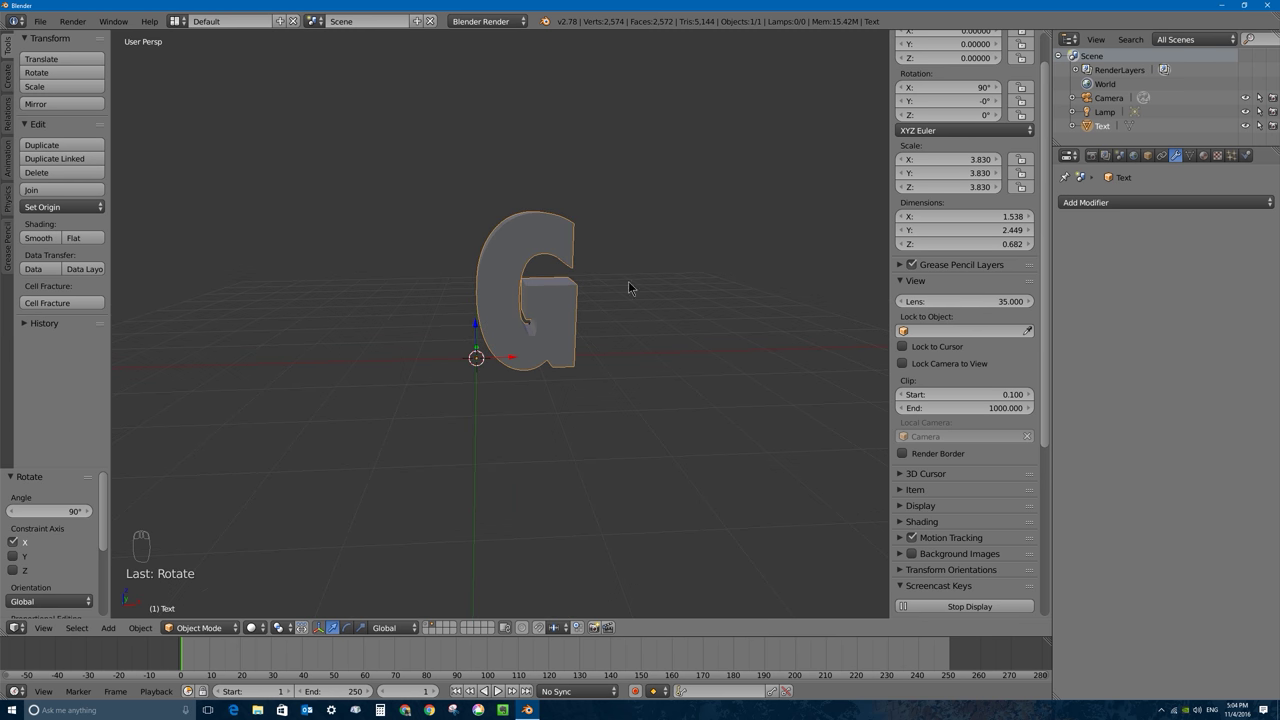
{"action": "left_click", "coordinate": [64, 207]}
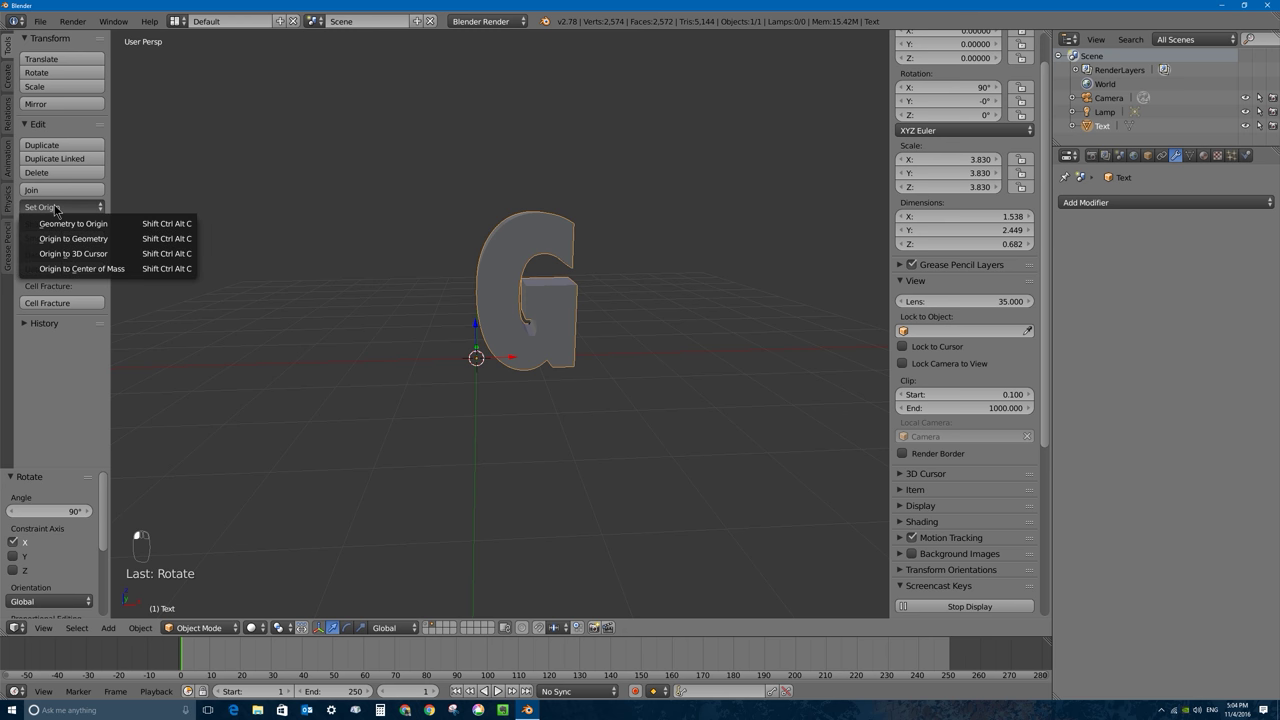
{"action": "left_click", "coordinate": [81, 269]}
Step: In front orthographic view, move the G about 4.7 units up and 0.87 along negative X, centring it above the 3D cursor
{"action": "key", "text": "KP_1"}
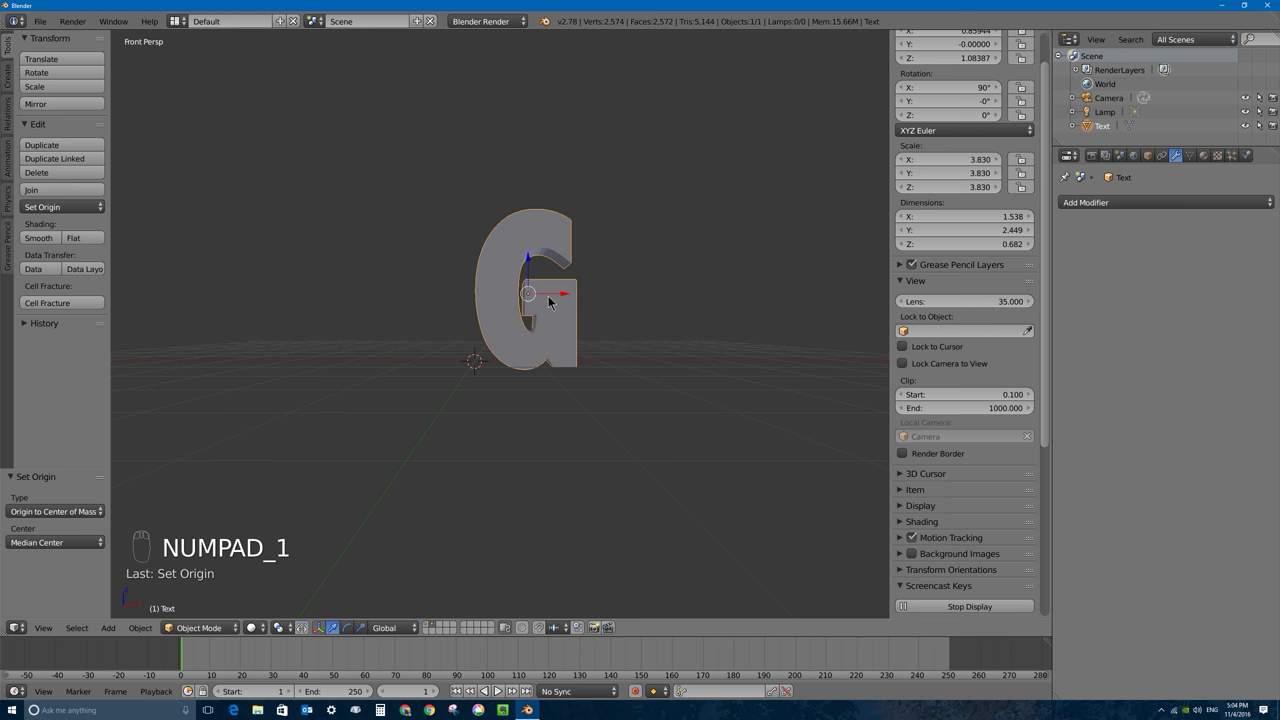
{"action": "key", "text": "KP_5"}
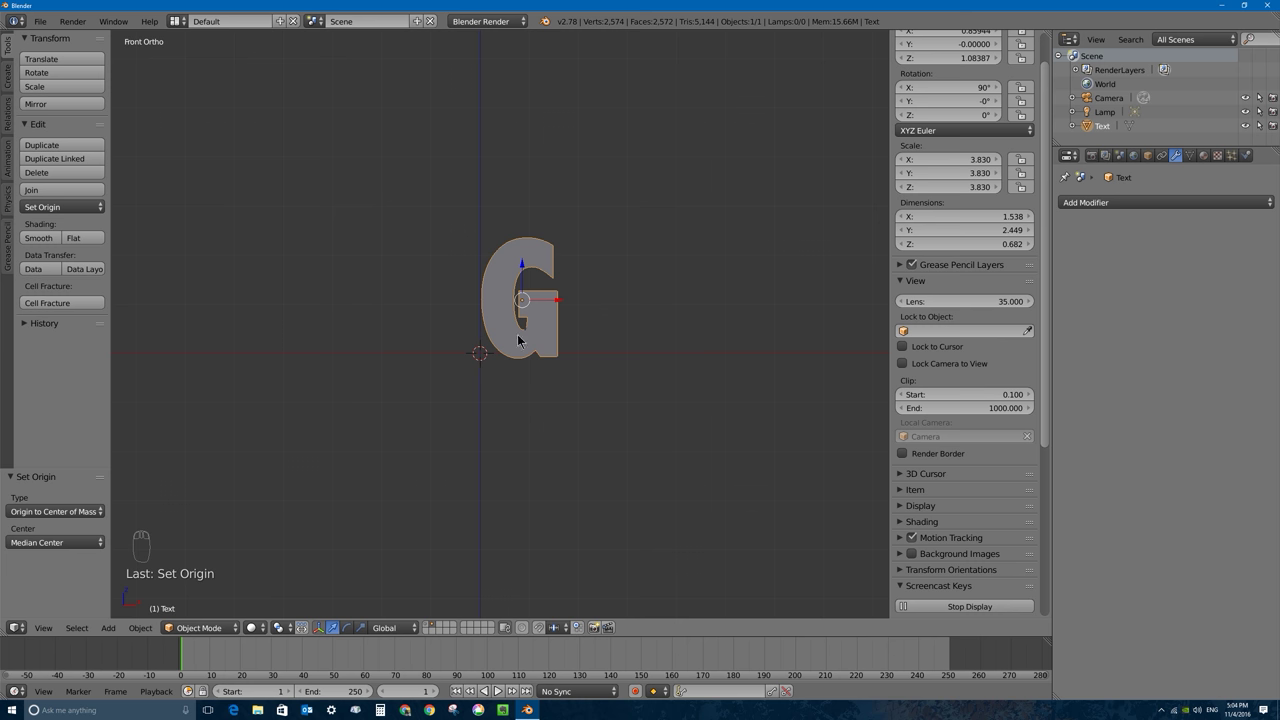
{"action": "key", "text": "g"}
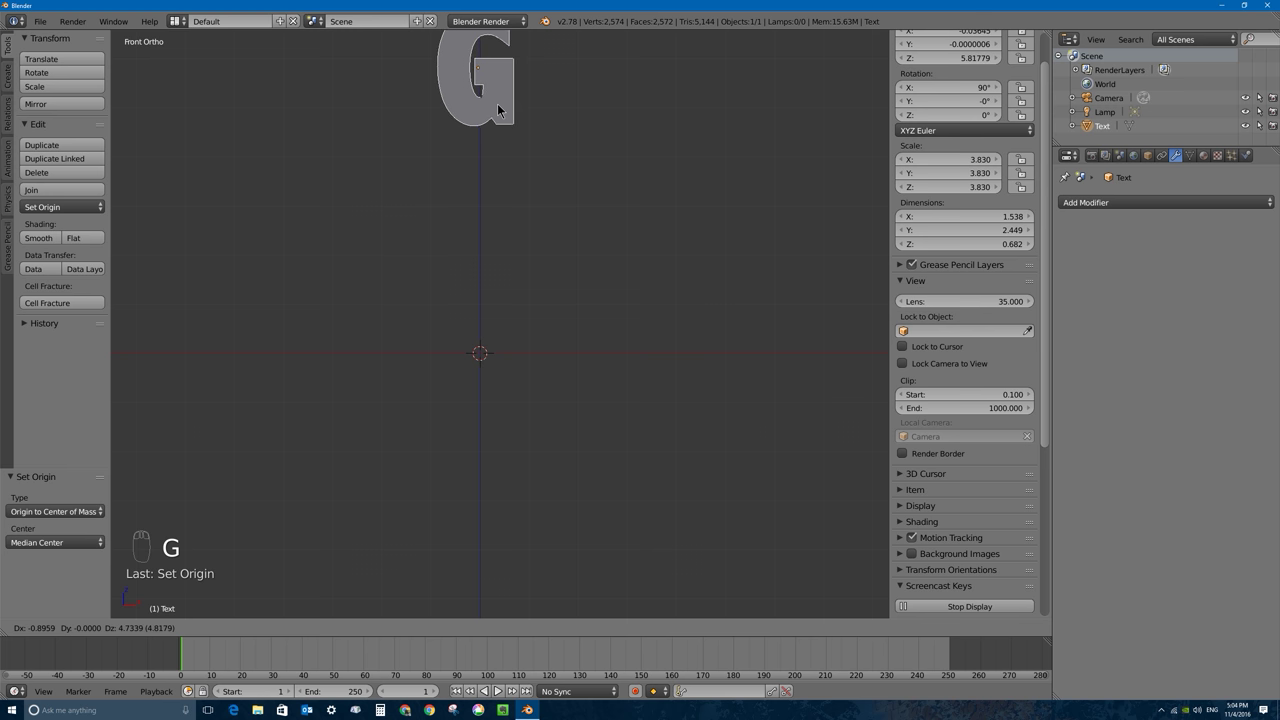
{"action": "left_click", "coordinate": [497, 110]}
{"action": "middle_click_drag", "start_coordinate": [541, 132], "coordinate": [547, 244], "text": "shift"}
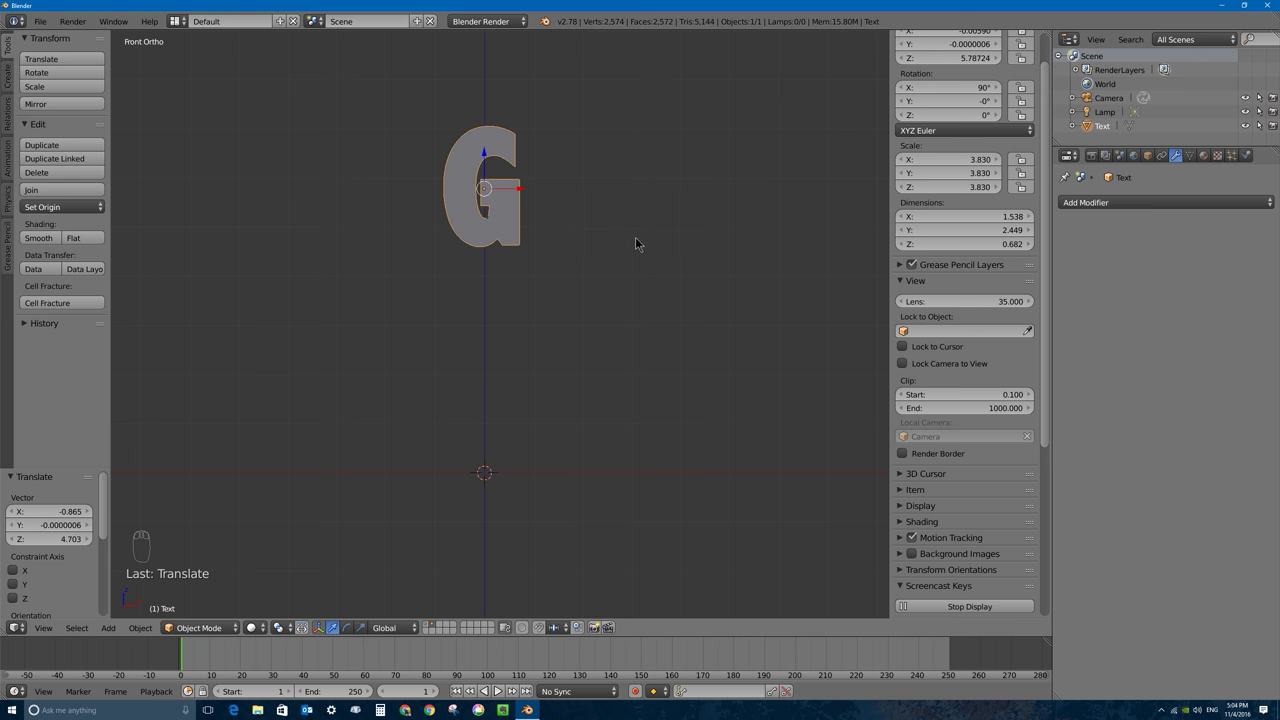
{"action": "middle_click_drag", "start_coordinate": [634, 224], "coordinate": [537, 253]}
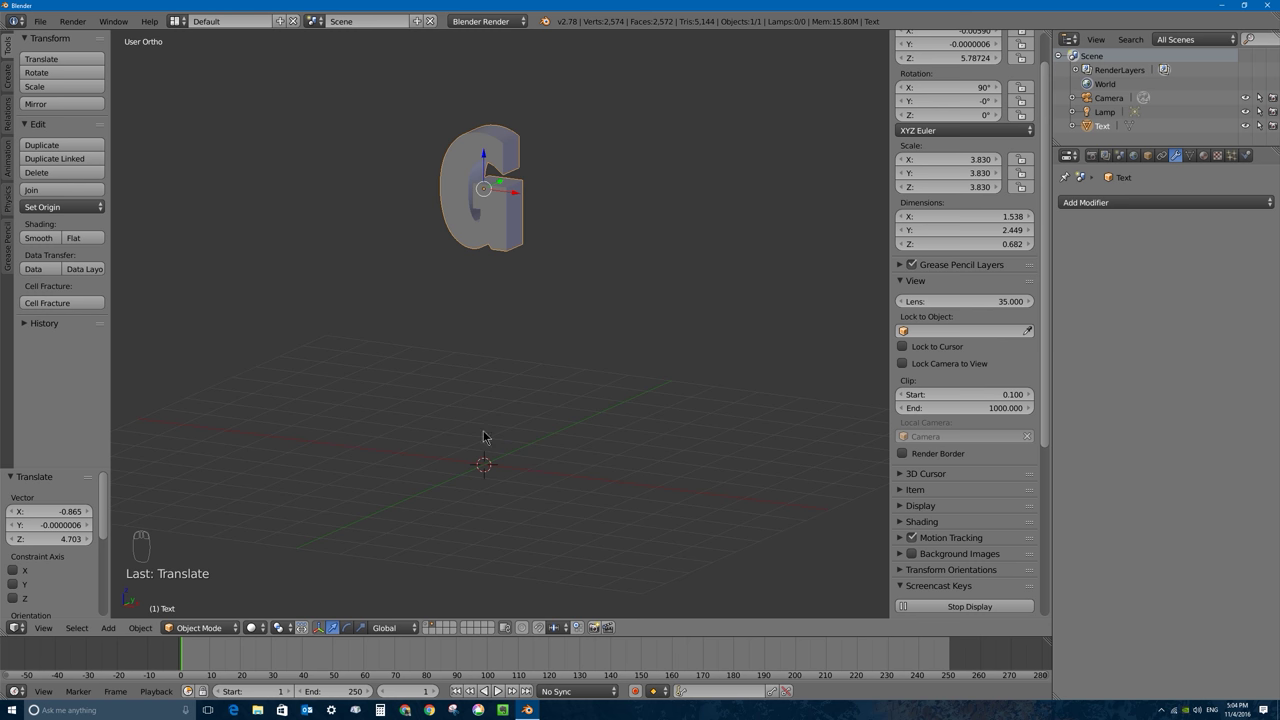
Step: Add a cylinder mesh at the 3D cursor and flatten it along Z to a scale of about 0.135
{"action": "key", "text": "shift+a"}
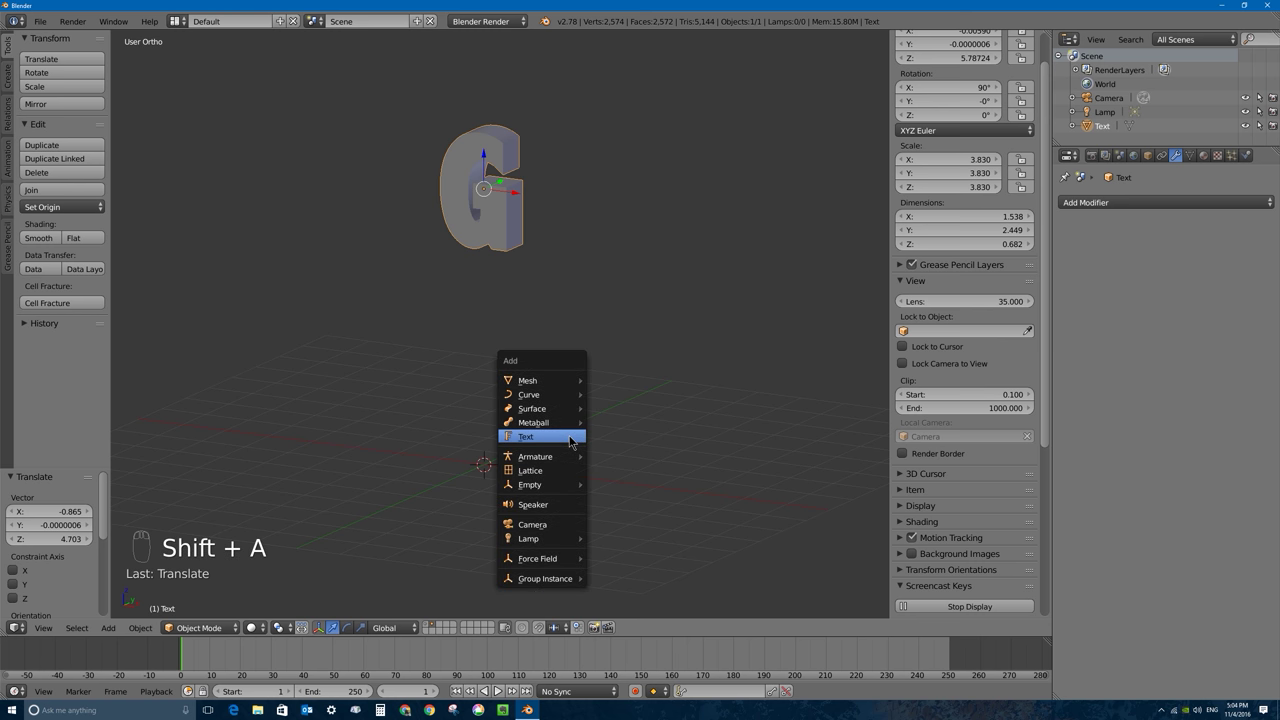
{"action": "mouse_move", "coordinate": [558, 381]}
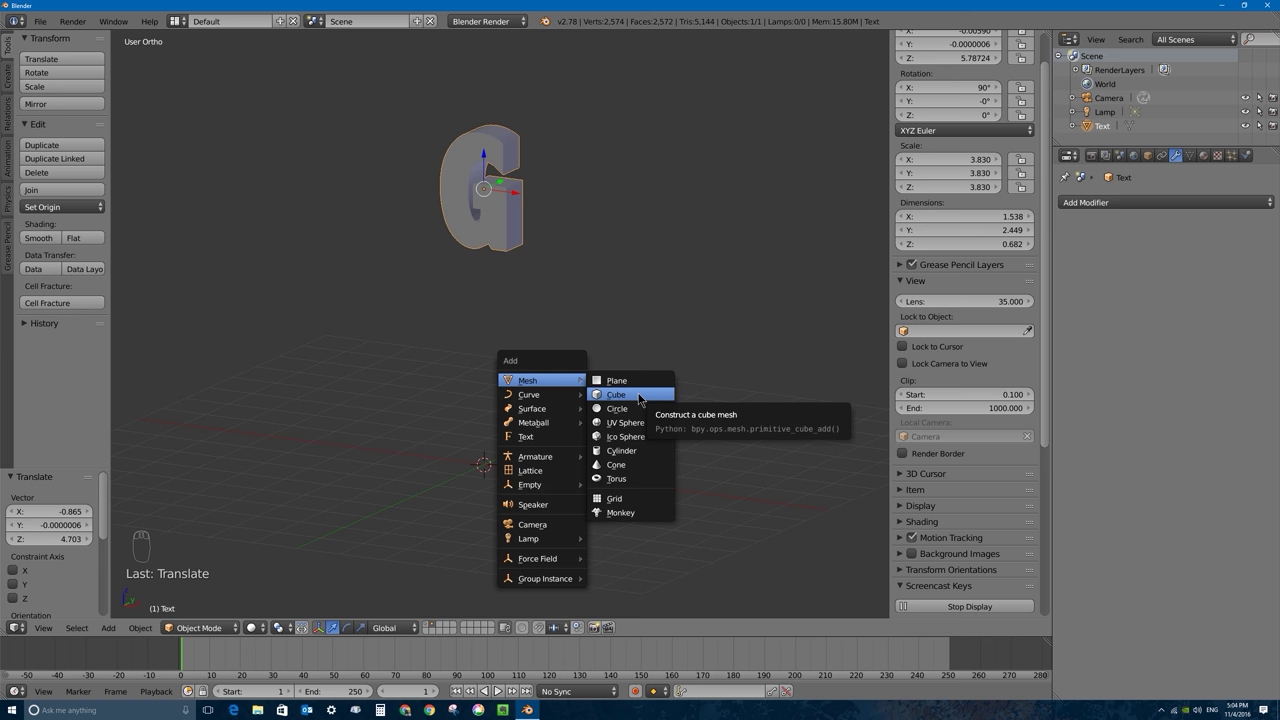
{"action": "left_click", "coordinate": [641, 457]}
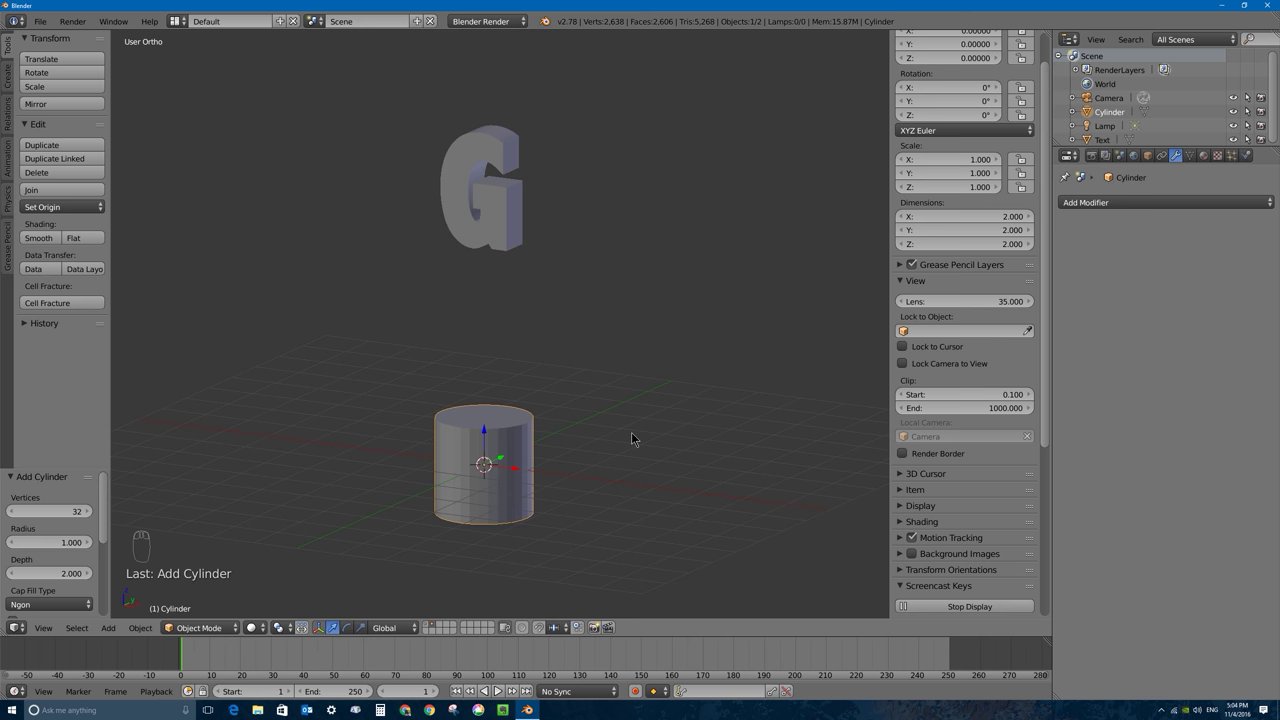
{"action": "key", "text": "s"}
{"action": "key", "text": "z"}
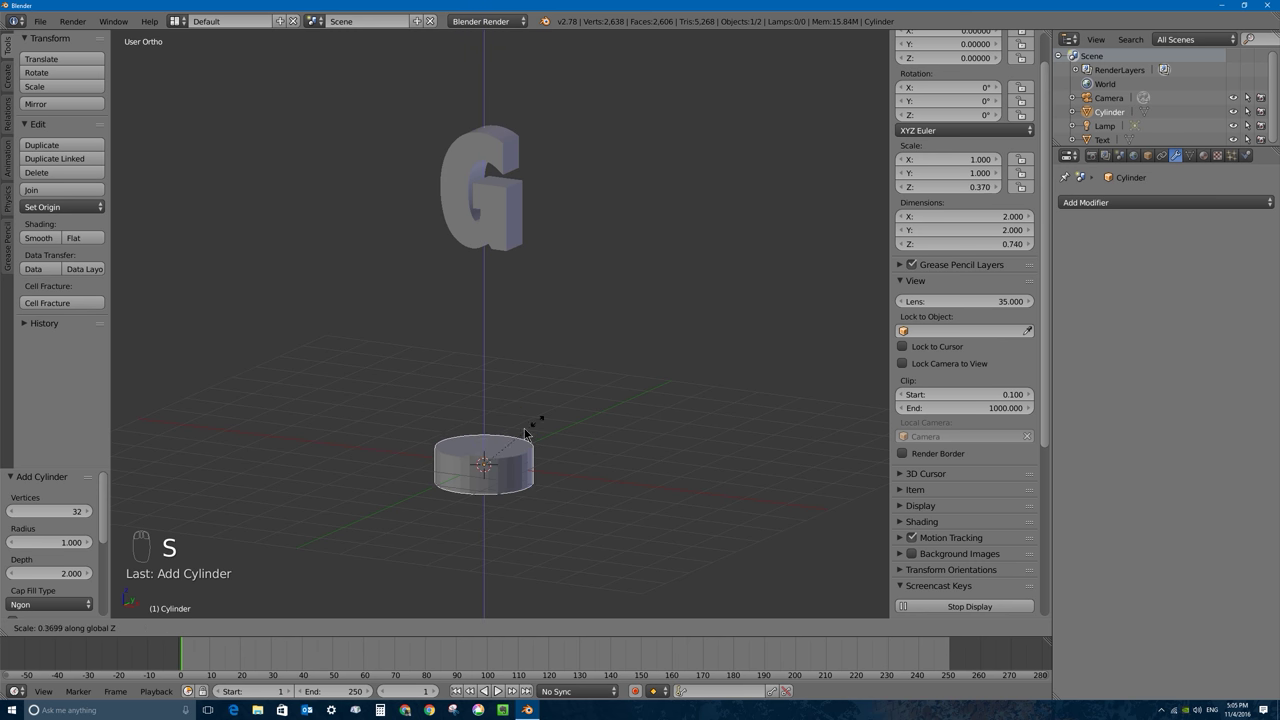
{"action": "left_click", "coordinate": [510, 472]}
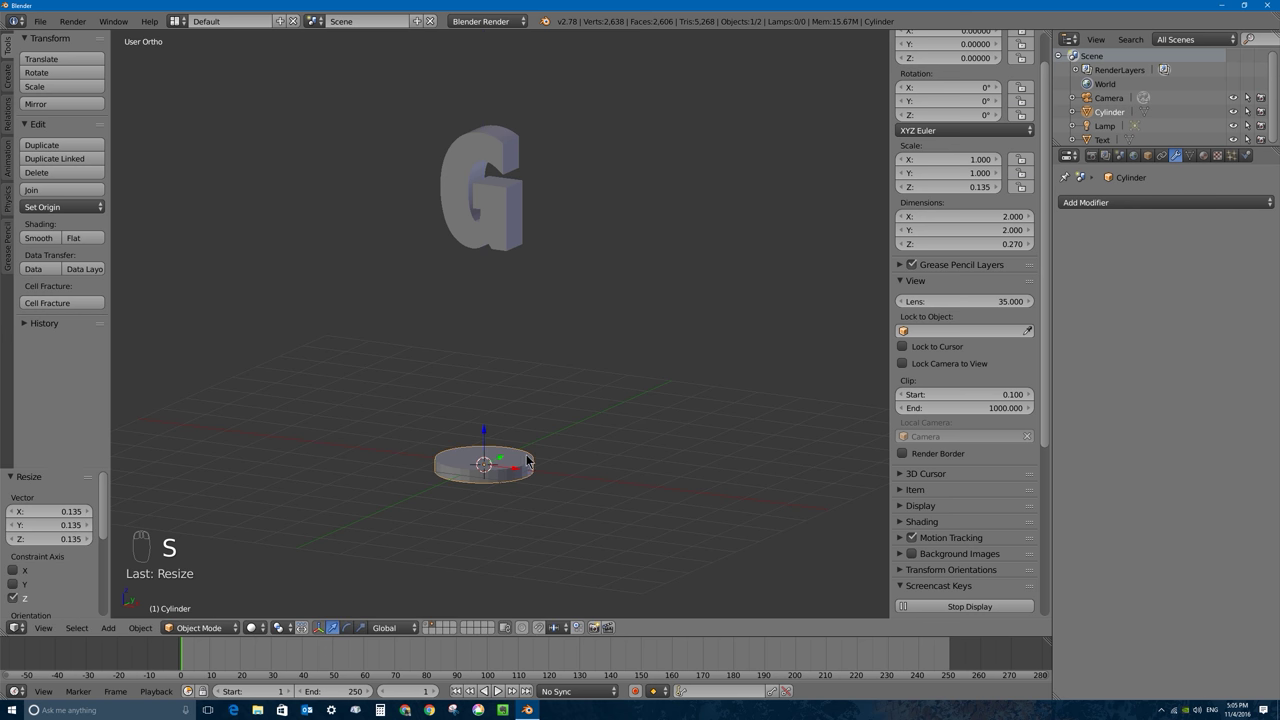
Step: Widen the flattened cylinder into a large ground disc by scaling it about 7.59 in X and Y only
{"action": "key", "text": "s"}
{"action": "key", "text": "shift+z"}
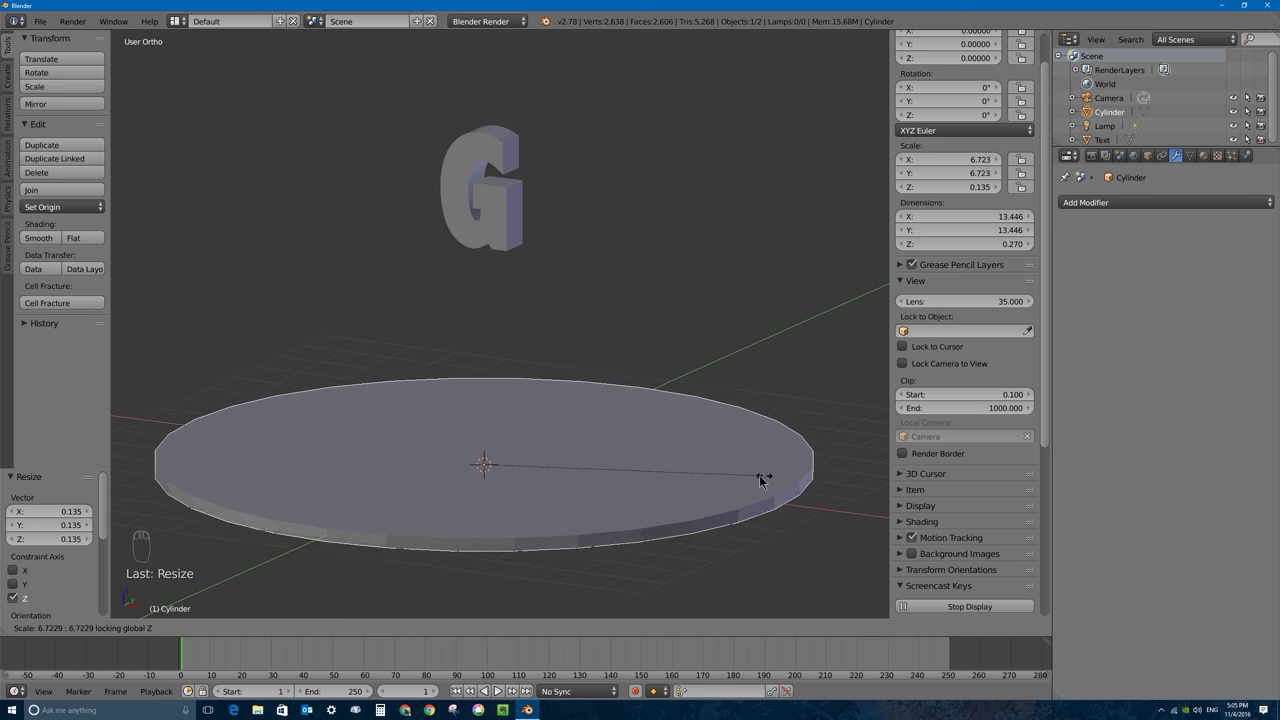
{"action": "left_click", "coordinate": [806, 474]}
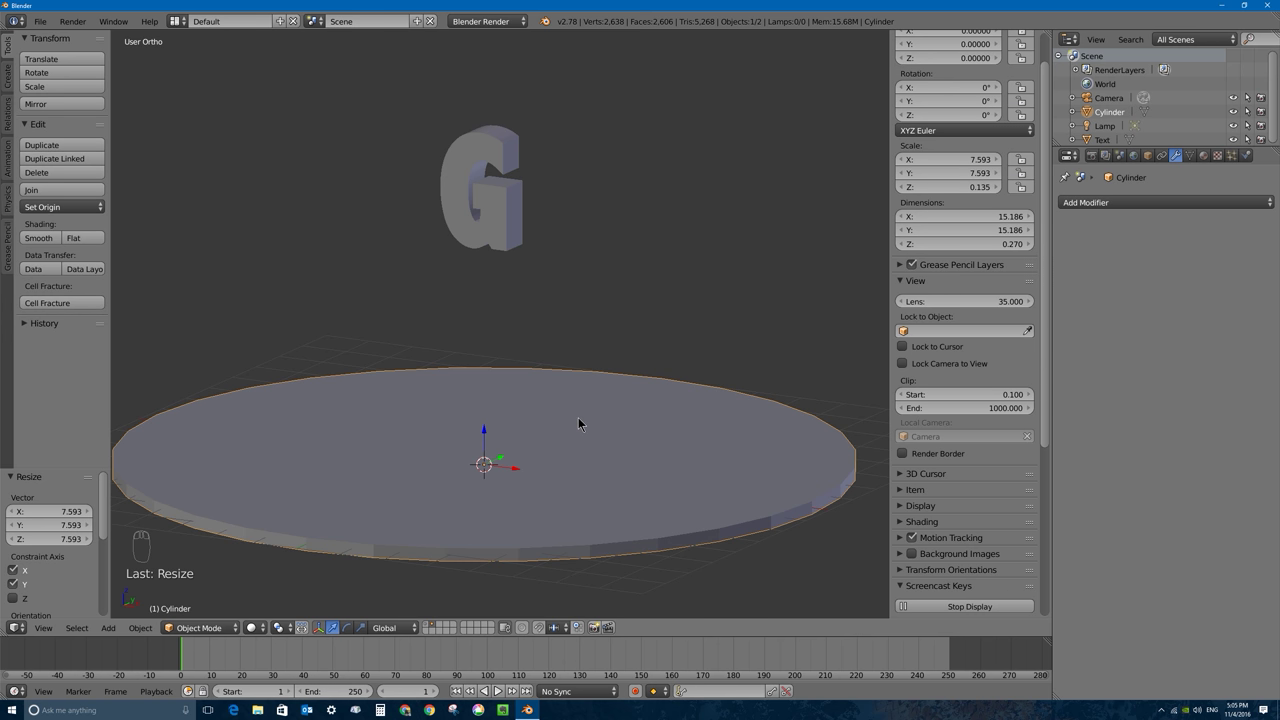
Step: Move the ground disc to layer 11 and keep layer 1 with the G displayed
{"action": "key", "text": "m"}
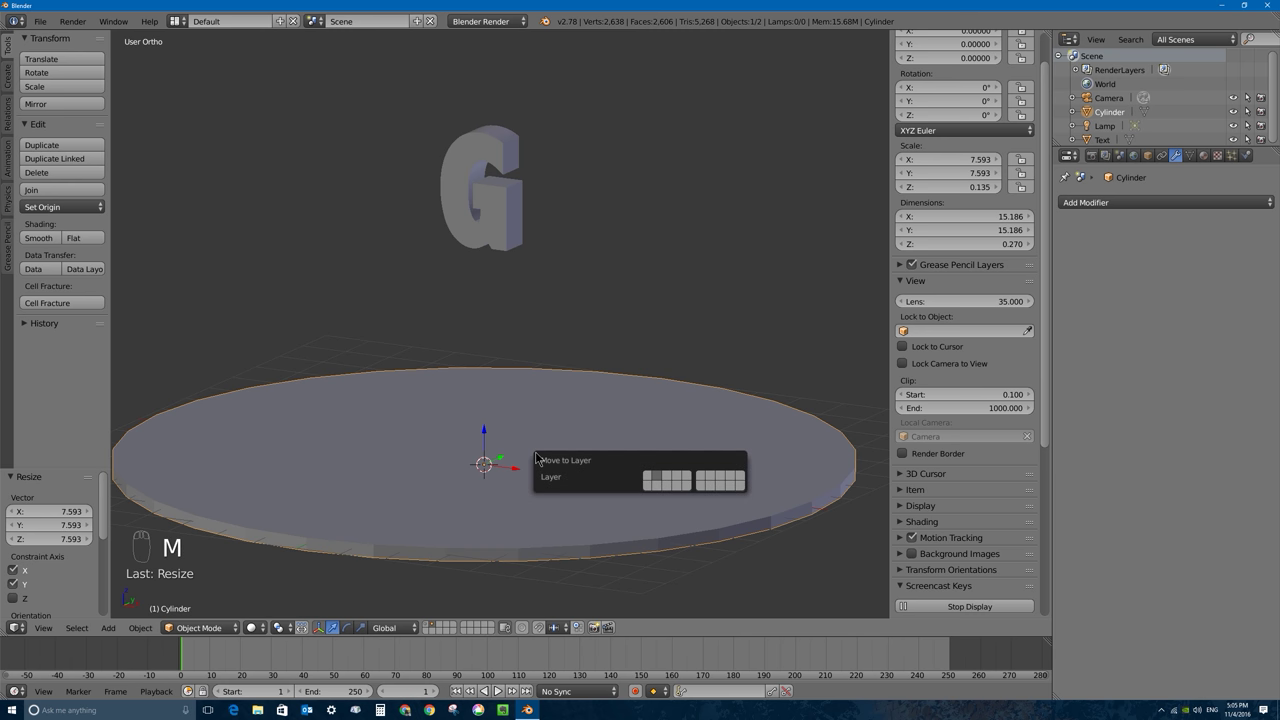
{"action": "left_click", "coordinate": [650, 483]}
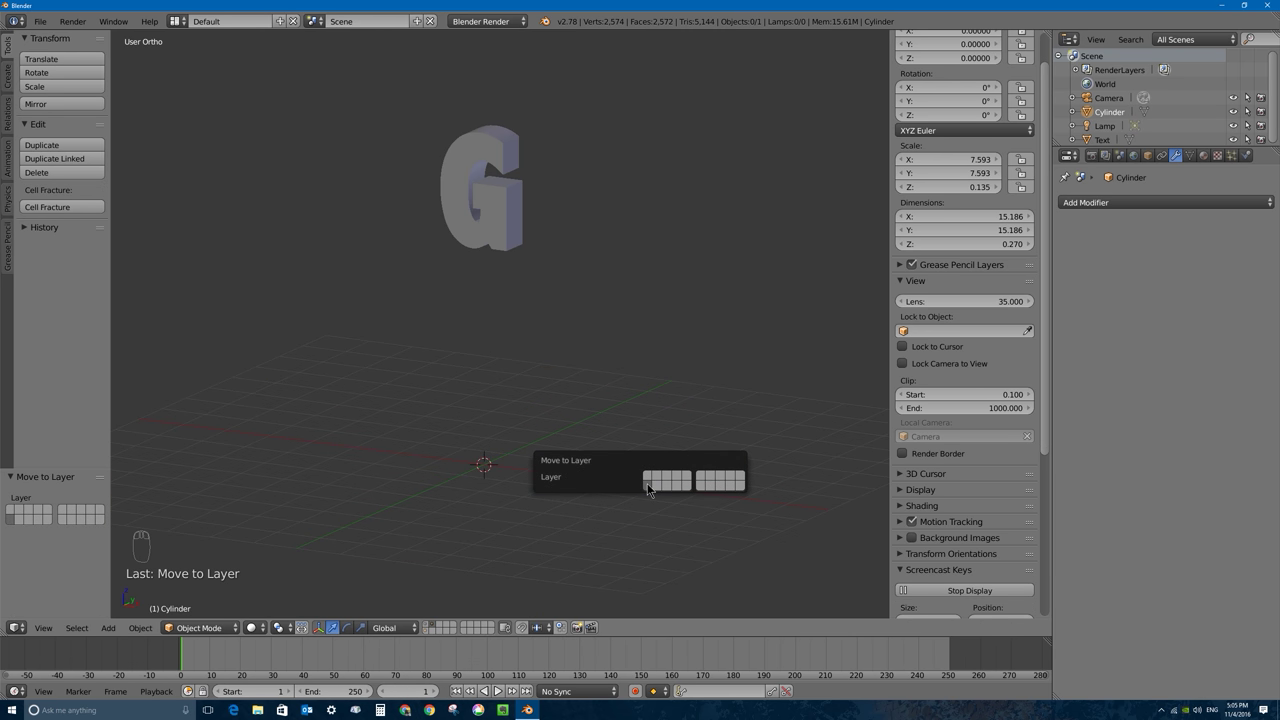
{"action": "left_click", "coordinate": [427, 626]}
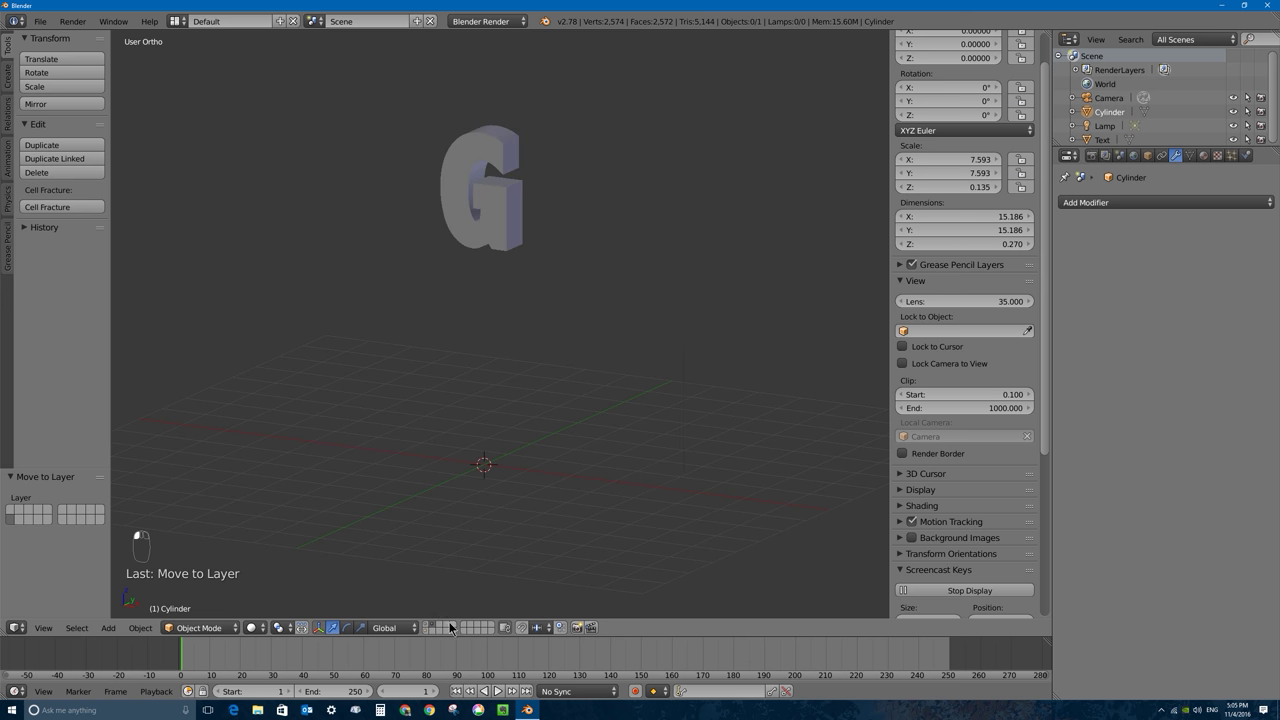
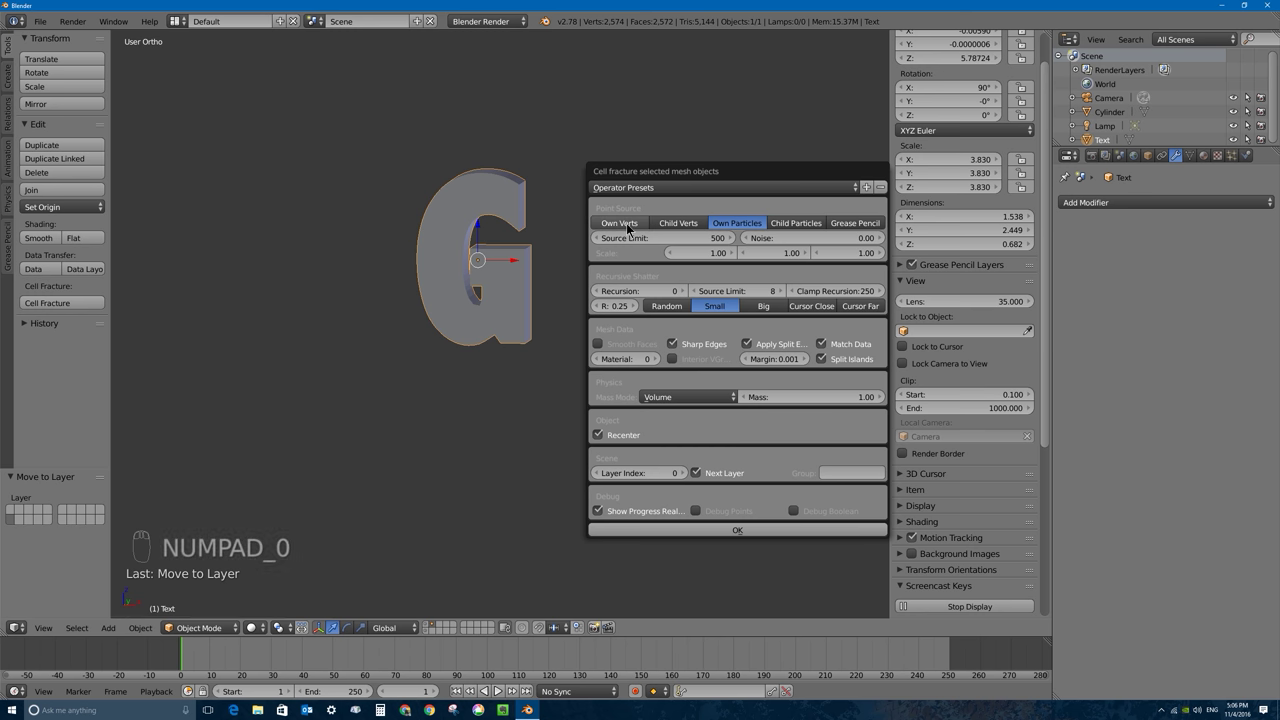
Step: Run Cell Fracture on the G with Own Verts as the point source, and inspect the resulting pieces on layer 2
{"action": "left_click", "coordinate": [628, 223]}
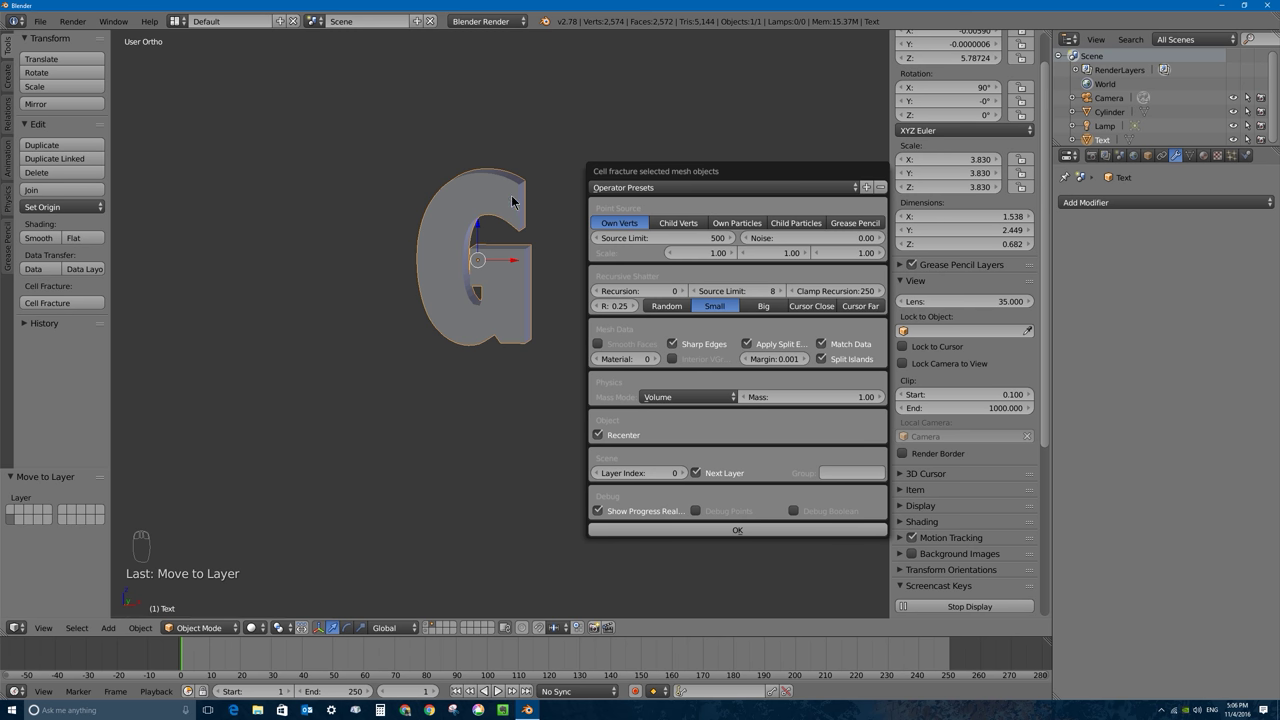
{"action": "left_click", "coordinate": [684, 291]}
{"action": "left_click", "coordinate": [731, 531]}
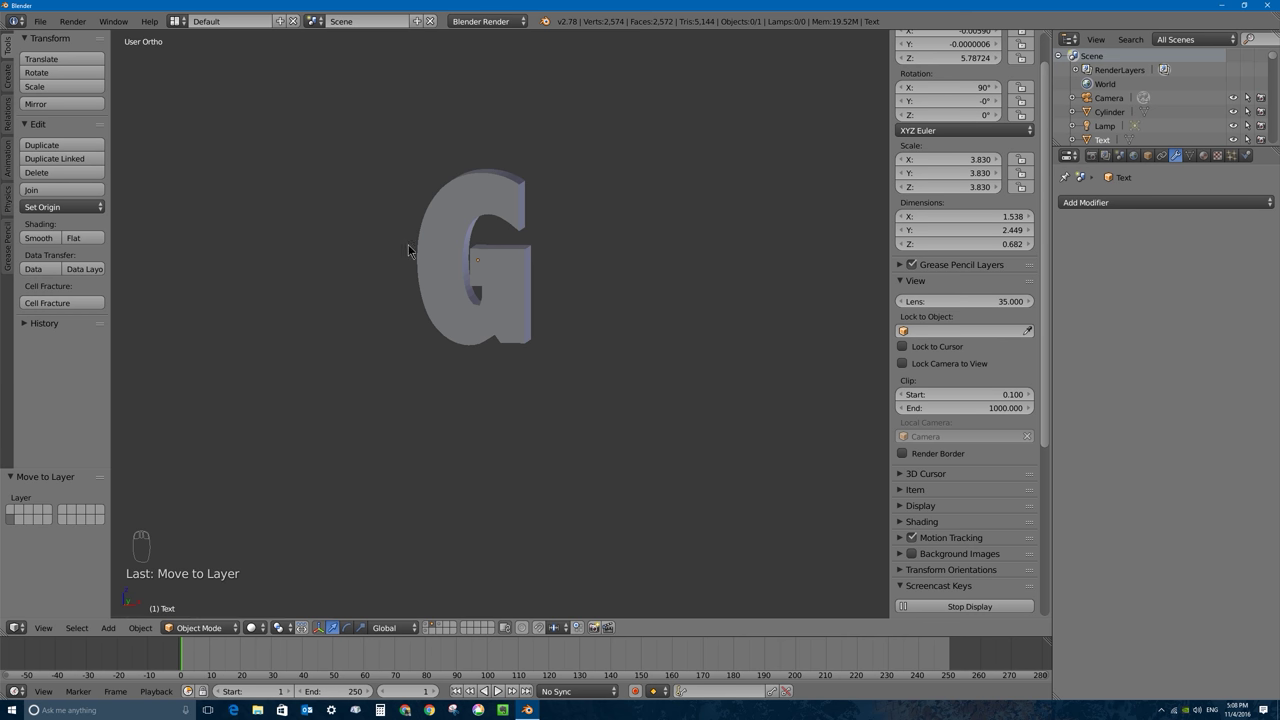
{"action": "right_click", "coordinate": [488, 207]}
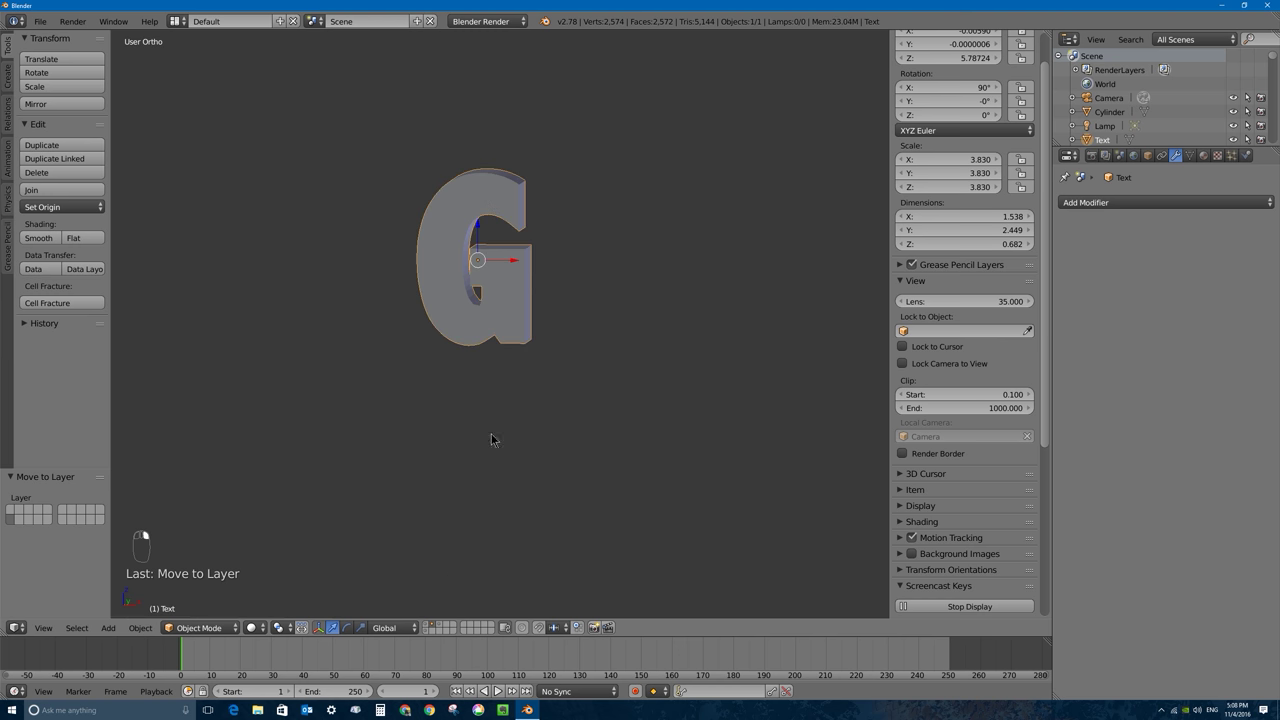
{"action": "left_click", "coordinate": [440, 624]}
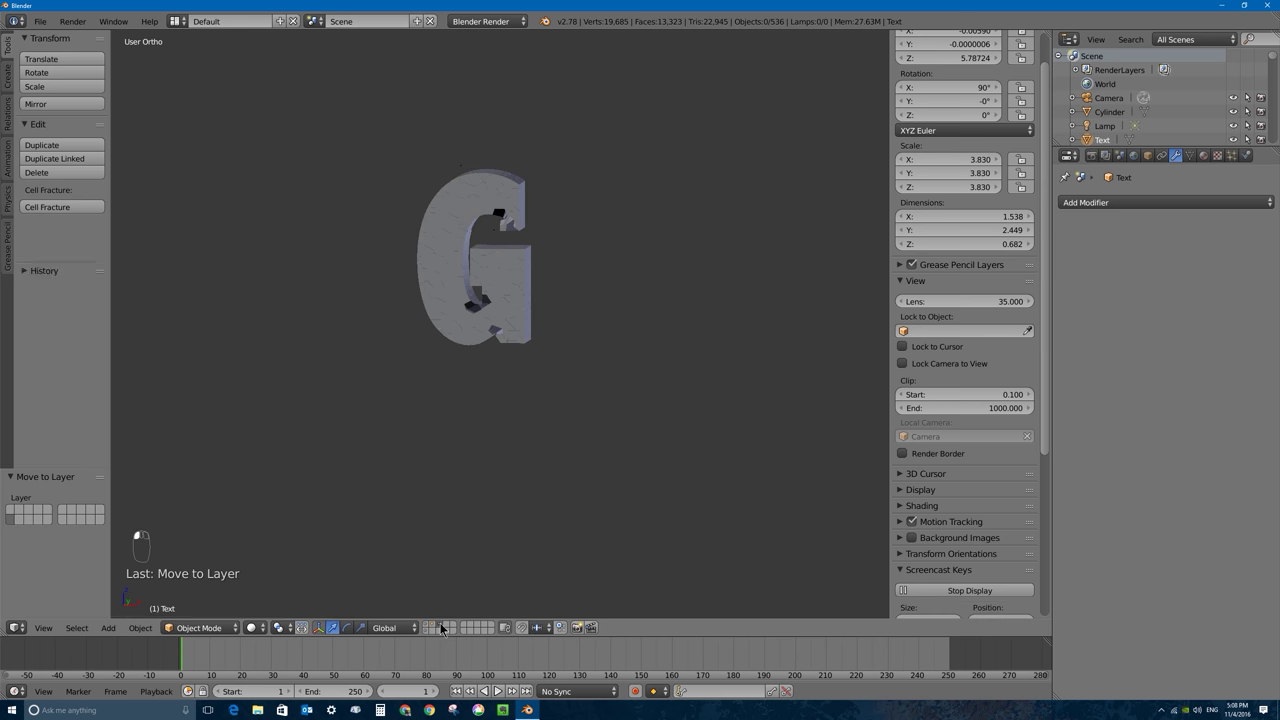
{"action": "scroll", "coordinate": [487, 242], "scroll_direction": "up", "scroll_amount": 4}
{"action": "middle_click_drag", "start_coordinate": [487, 242], "coordinate": [690, 295]}
{"action": "scroll", "coordinate": [325, 246], "scroll_direction": "up", "scroll_amount": 2}
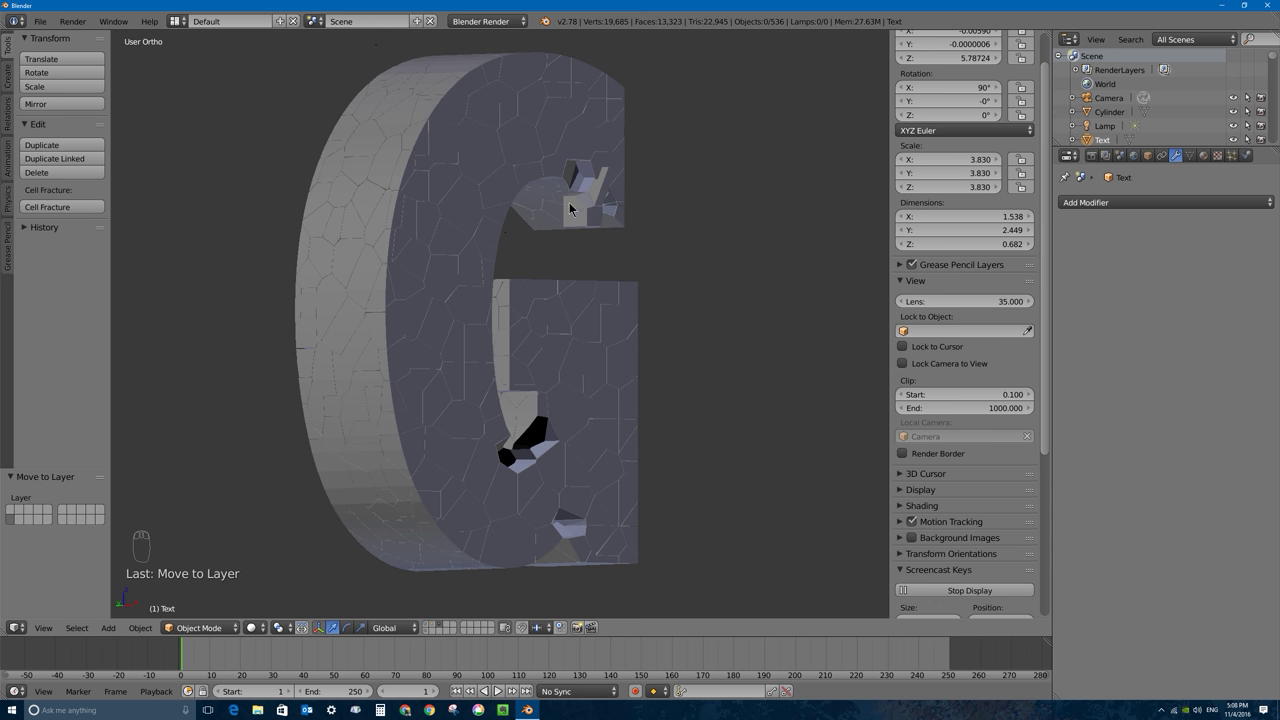
Step: Delete all the fracture pieces on layer 2 and return to layer 1 with the original G
{"action": "key", "text": "a"}
{"action": "key", "text": "a"}
{"action": "key", "text": "a"}
{"action": "key", "text": "a"}
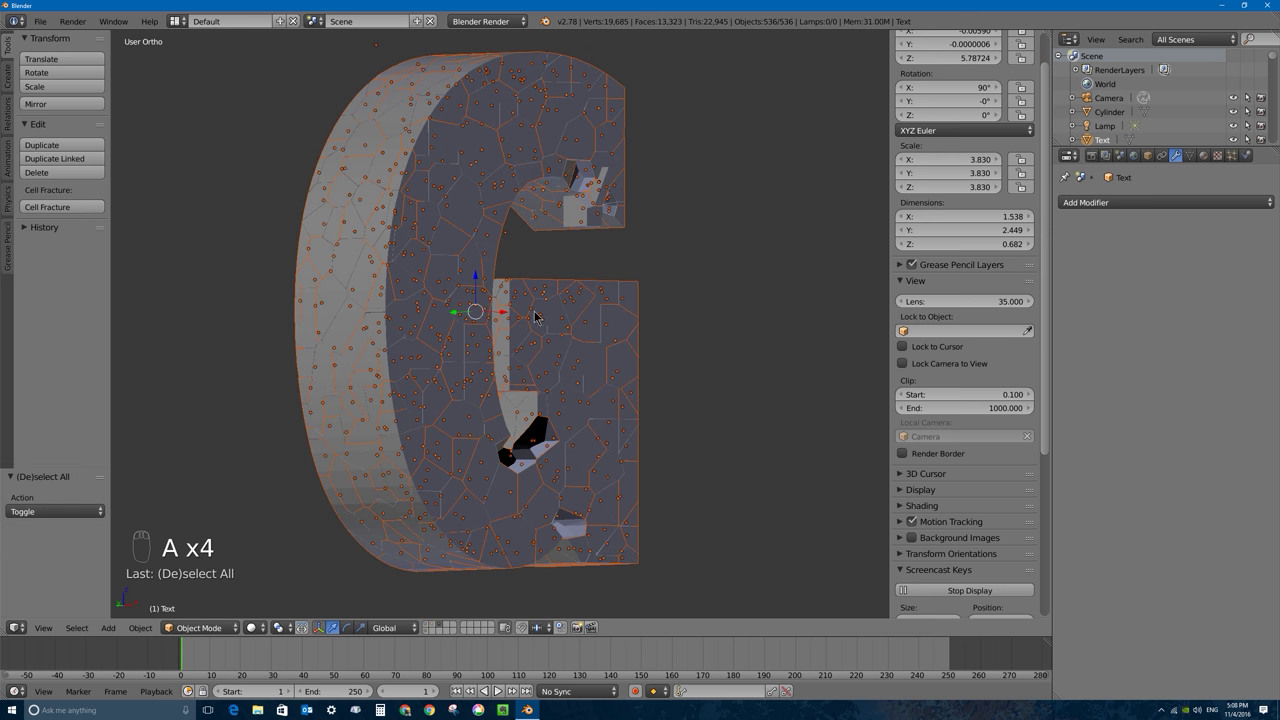
{"action": "key", "text": "x"}
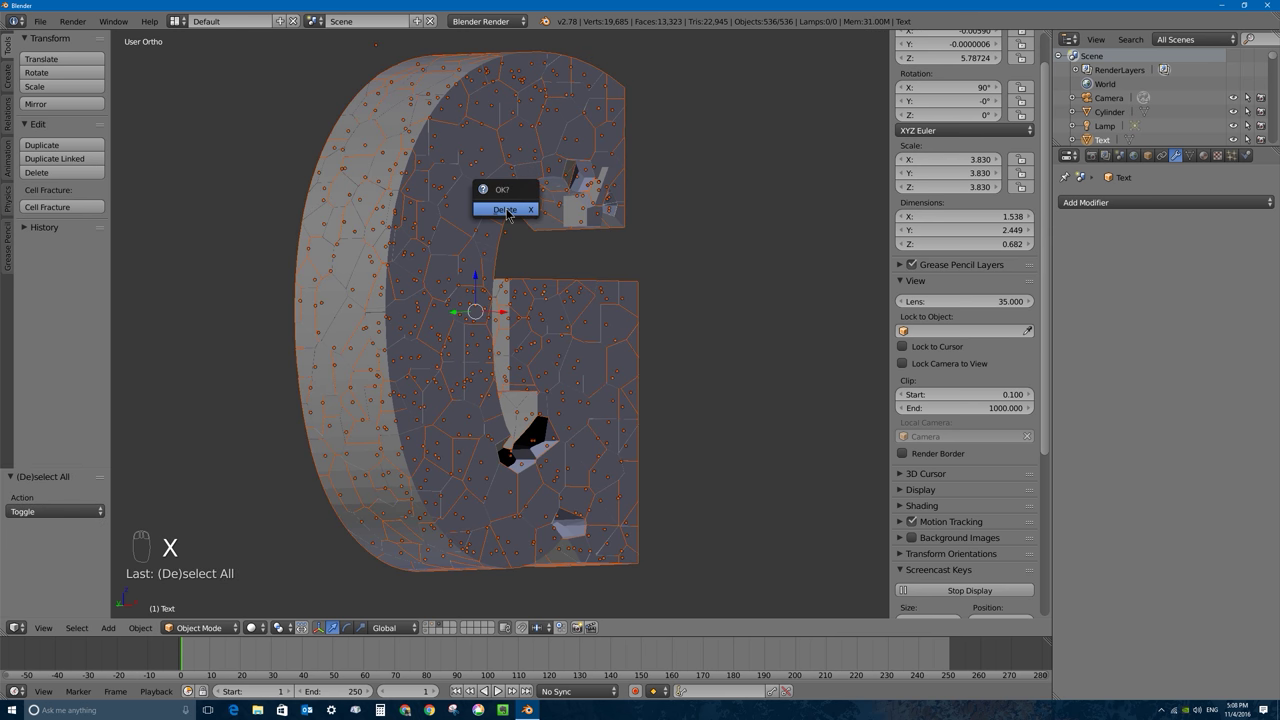
{"action": "left_click", "coordinate": [526, 208]}
{"action": "left_click", "coordinate": [431, 627]}
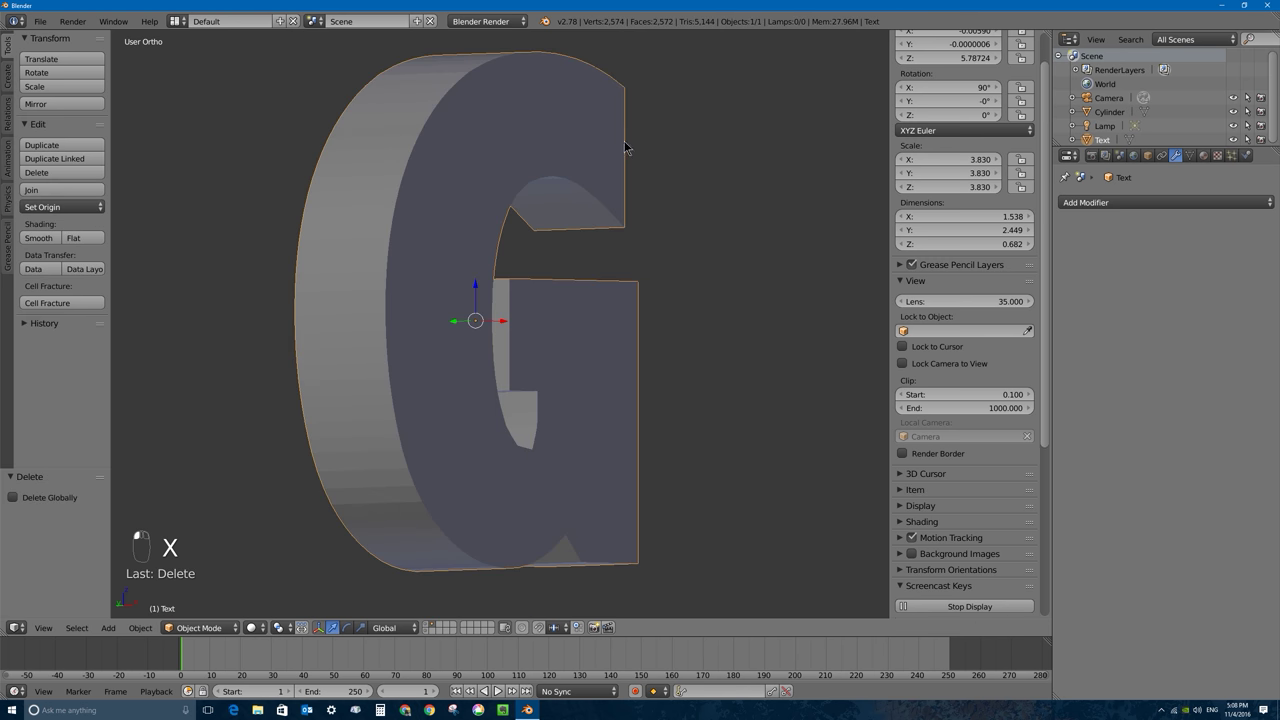
Step: Enter Edit Mode on the G and select the unconnected vertex on the front rim of the upper inner curve
{"action": "left_click", "coordinate": [555, 196]}
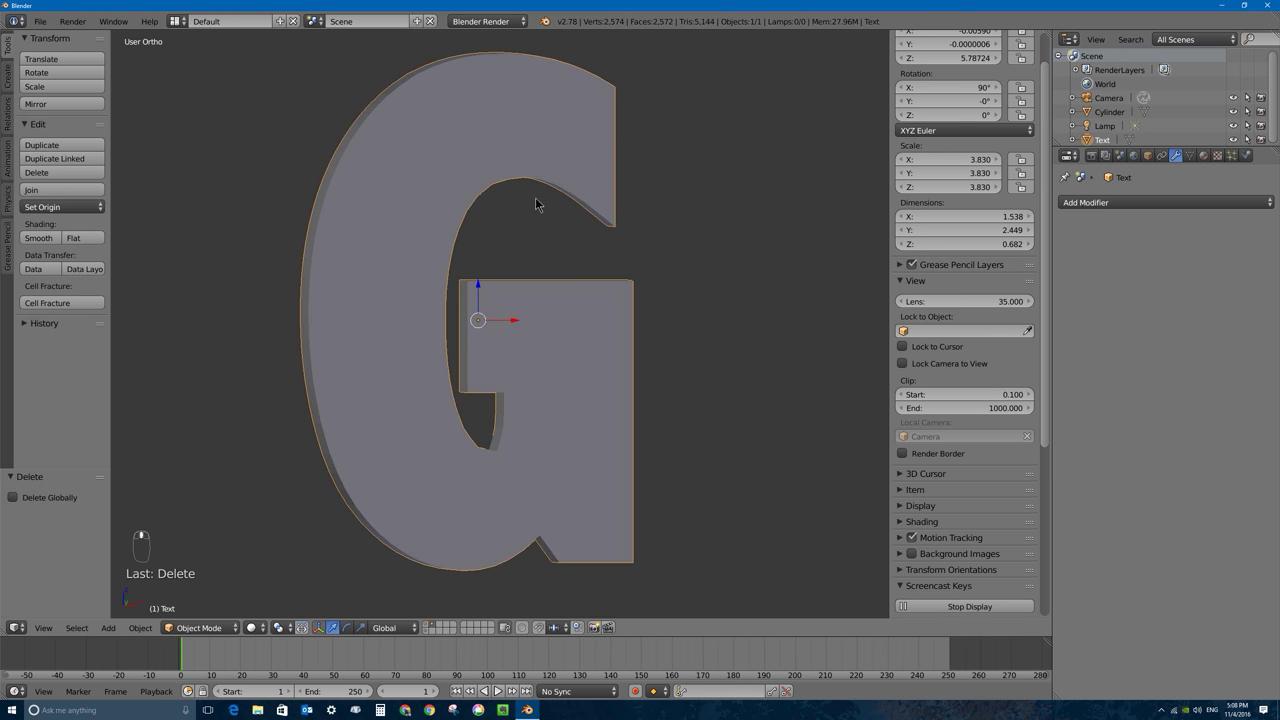
{"action": "key", "text": "Tab"}
{"action": "scroll", "coordinate": [547, 178], "scroll_direction": "up", "scroll_amount": 3}
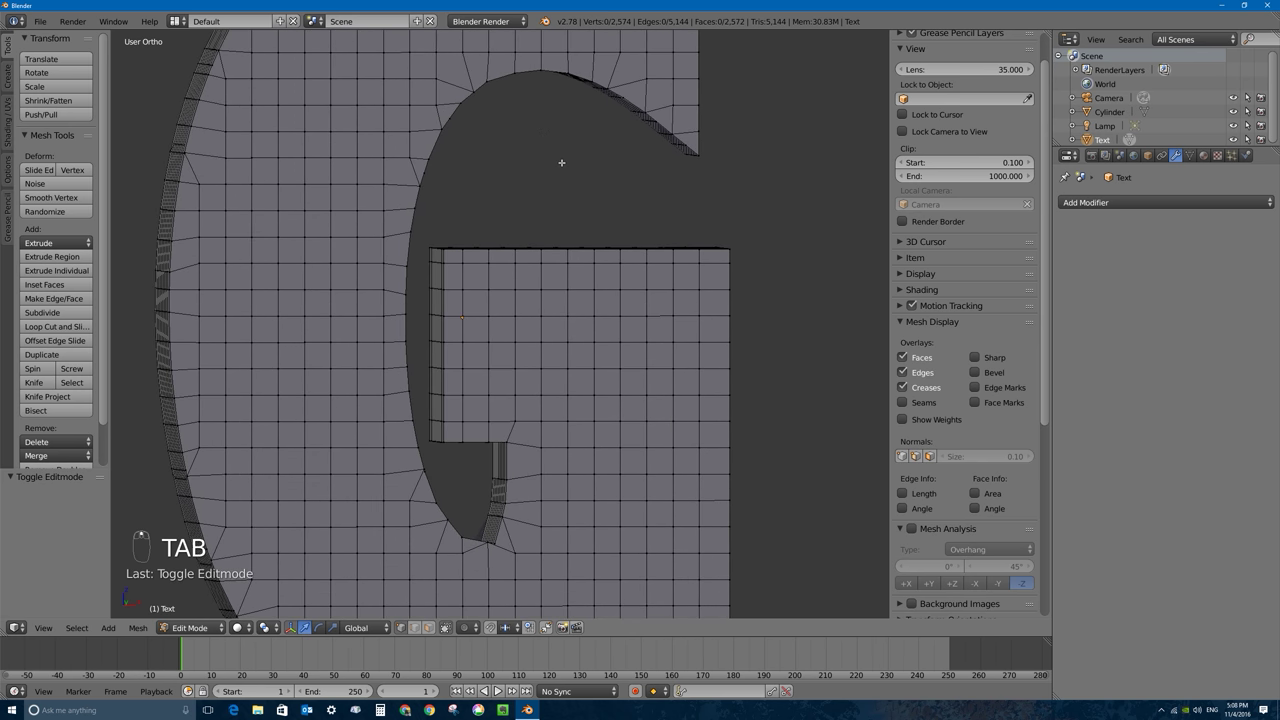
{"action": "scroll", "coordinate": [573, 215], "scroll_direction": "up", "scroll_amount": 5}
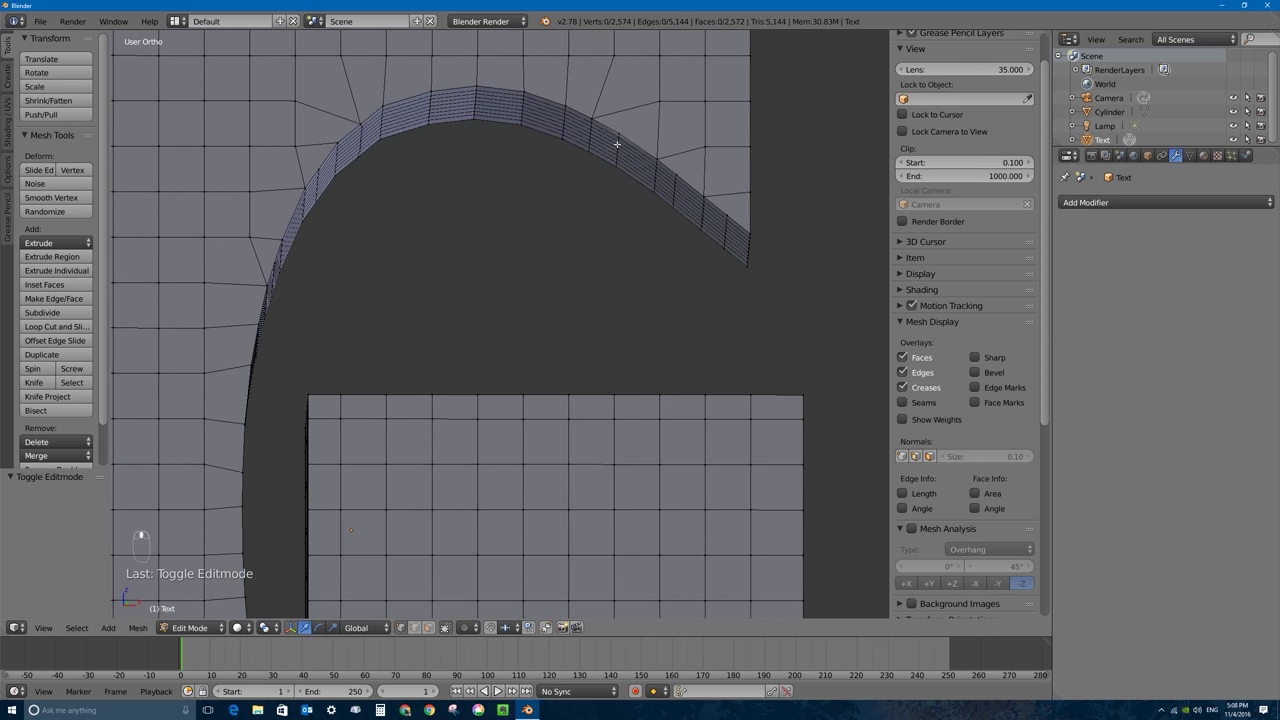
{"action": "middle_click_drag", "start_coordinate": [475, 167], "coordinate": [528, 351], "text": "shift"}
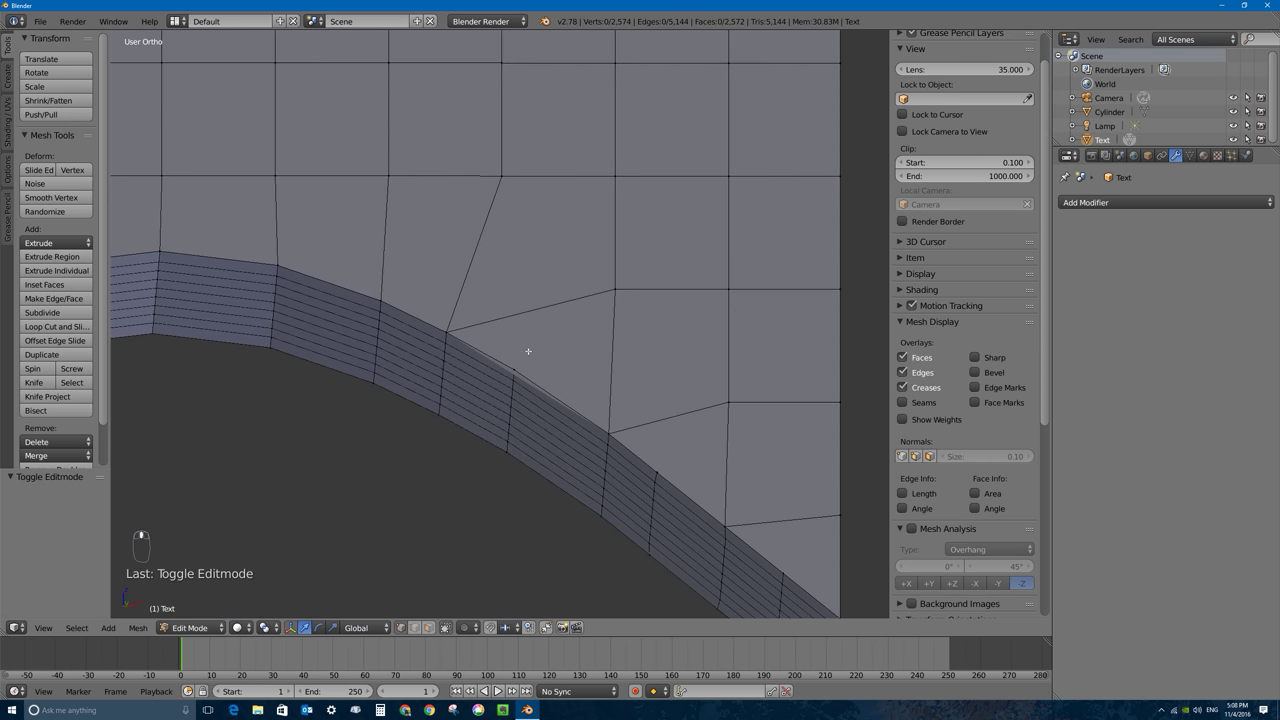
{"action": "right_click", "coordinate": [512, 369]}
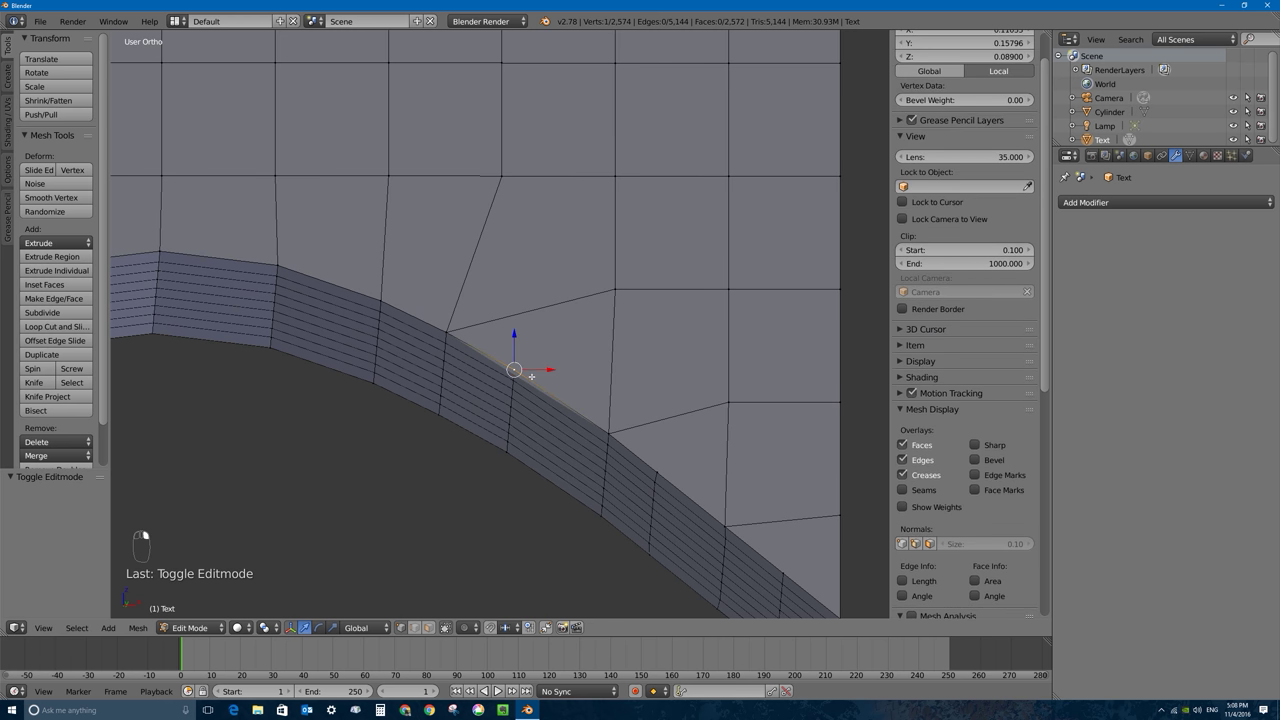
{"action": "middle_click_drag", "start_coordinate": [565, 353], "coordinate": [506, 372]}
{"action": "scroll", "coordinate": [508, 371], "scroll_direction": "up", "scroll_amount": 3}
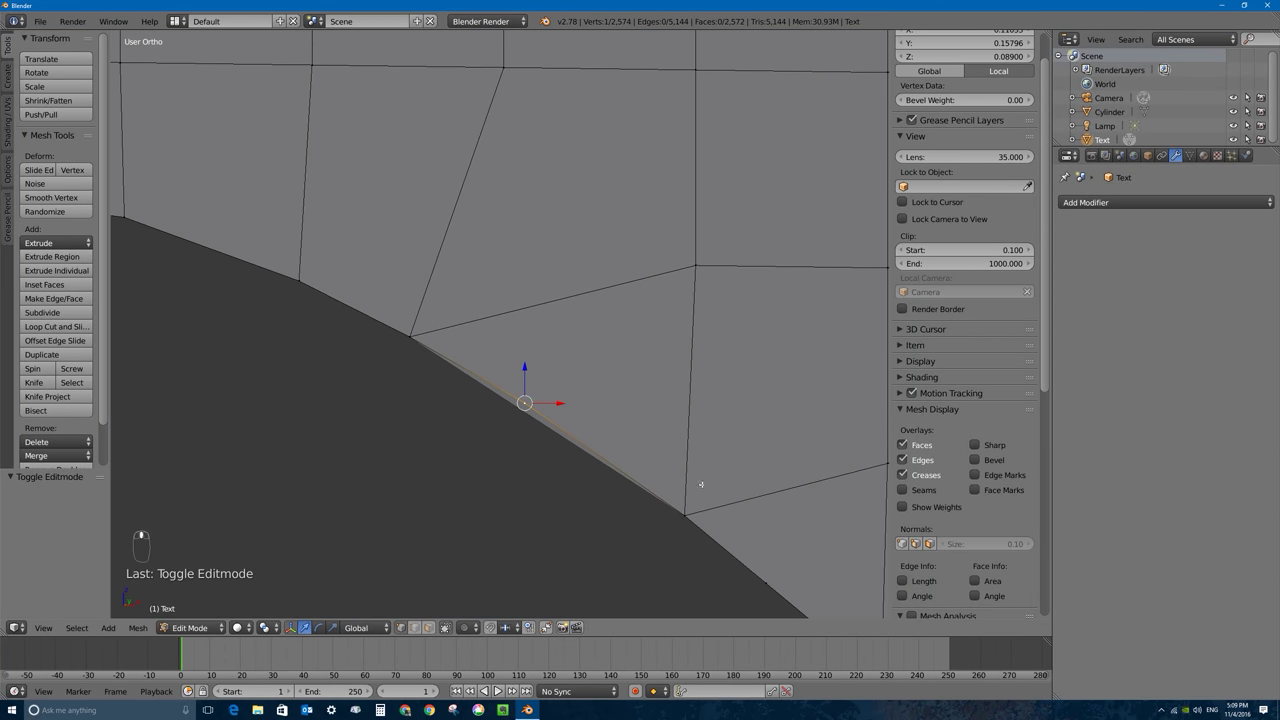
Step: Try moving the selected rim vertex about 0.018 along X and 0.010 along Z, and undo the move
{"action": "key", "text": "g"}
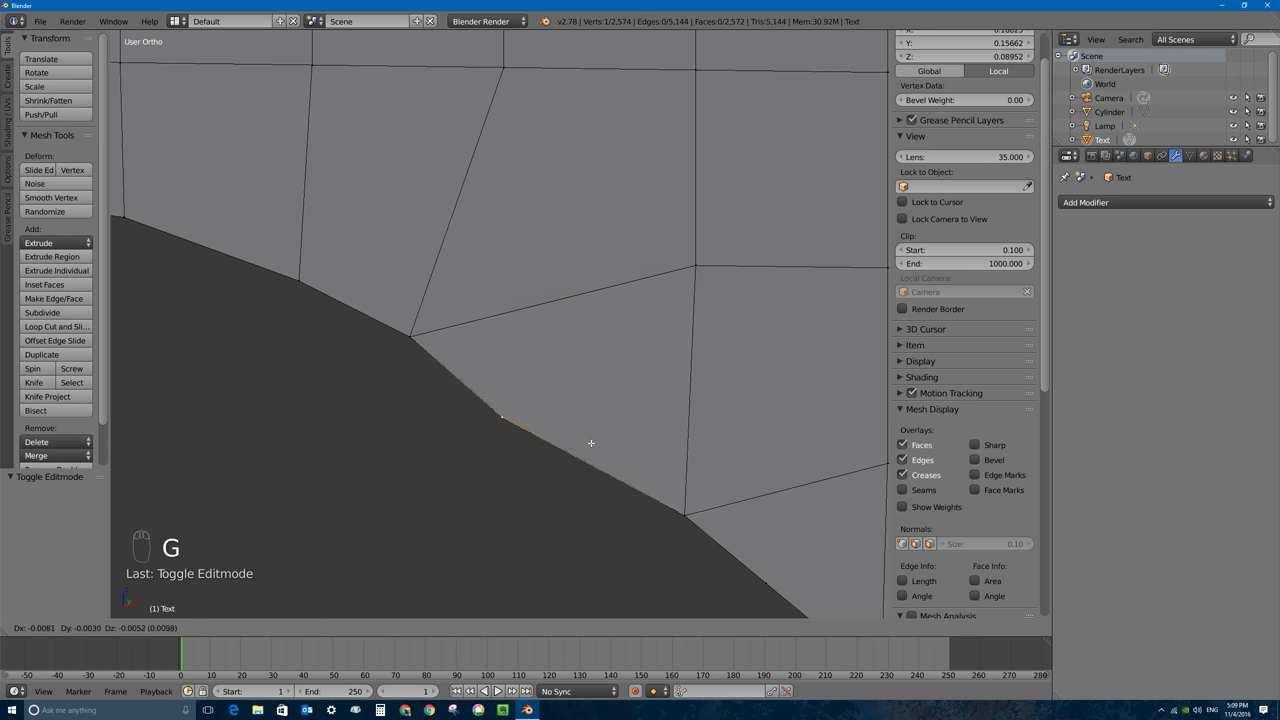
{"action": "left_click", "coordinate": [668, 397]}
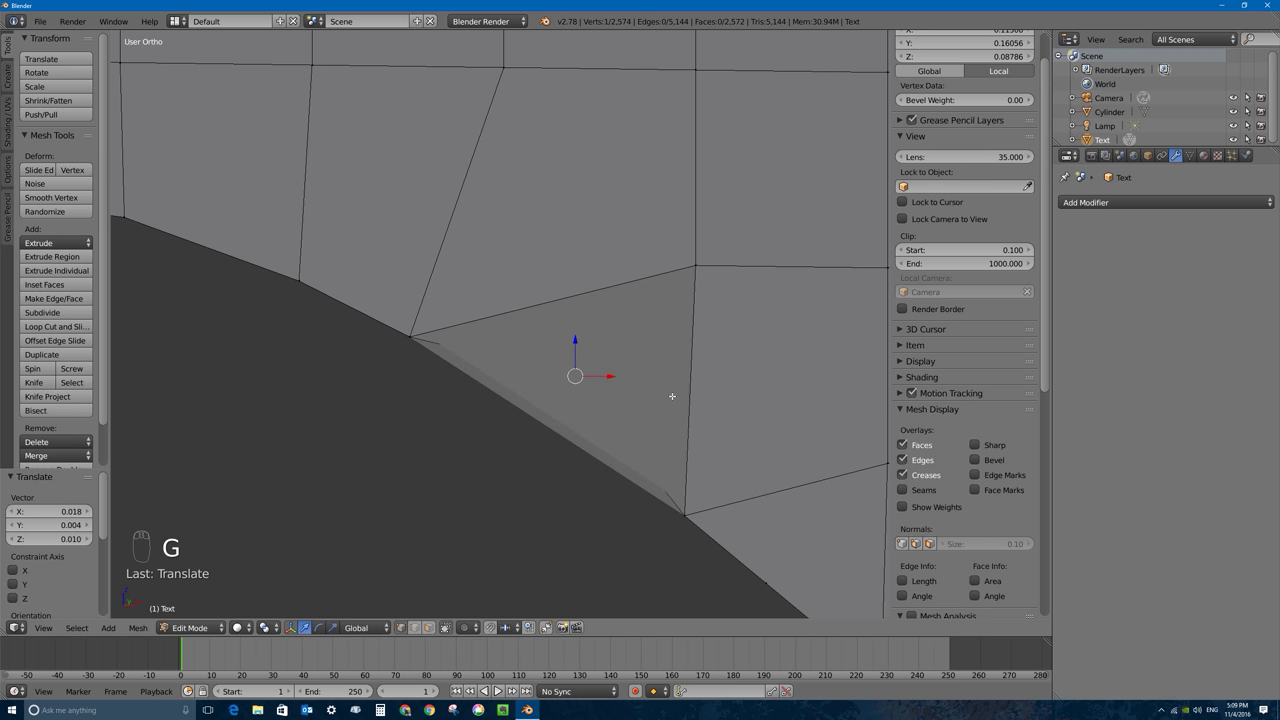
{"action": "middle_click_drag", "start_coordinate": [671, 394], "coordinate": [527, 395]}
{"action": "key", "text": "ctrl+z"}
Step: Connect two loose rim vertices on the upper inner curve to the nearest grid vertices of the front face with new edges
{"action": "right_click", "coordinate": [697, 269], "text": "shift"}
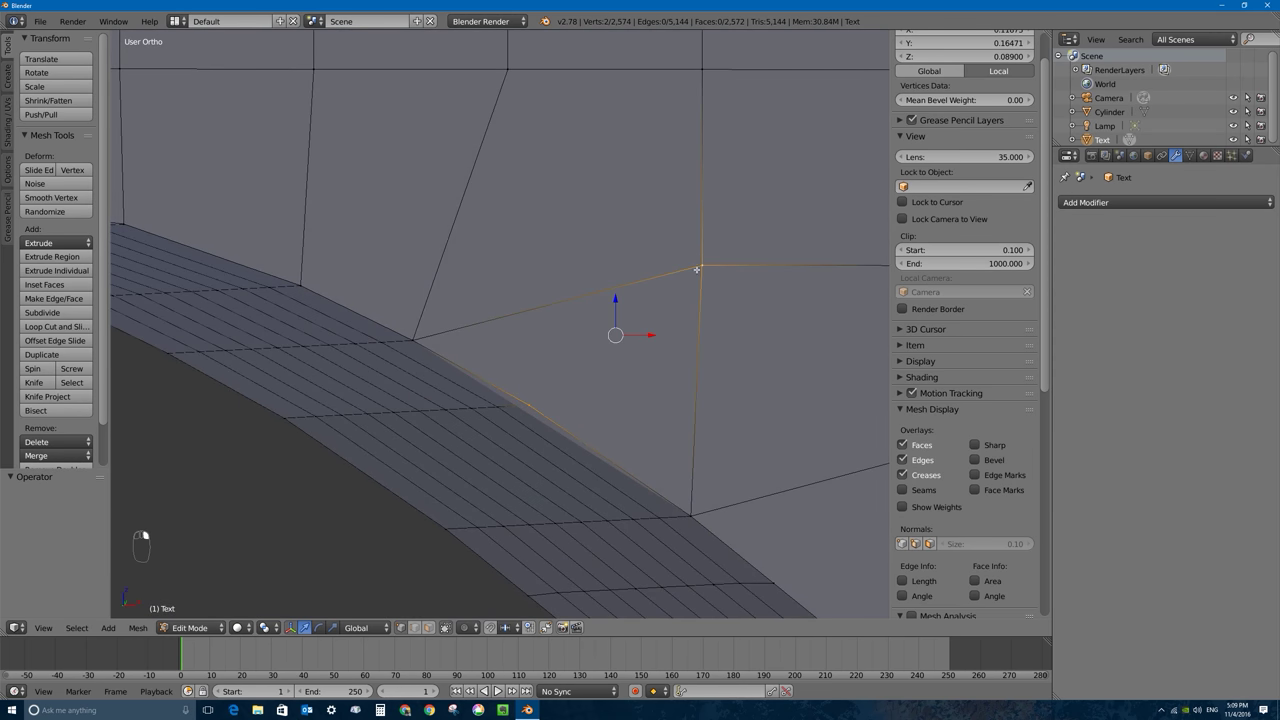
{"action": "key", "text": "j"}
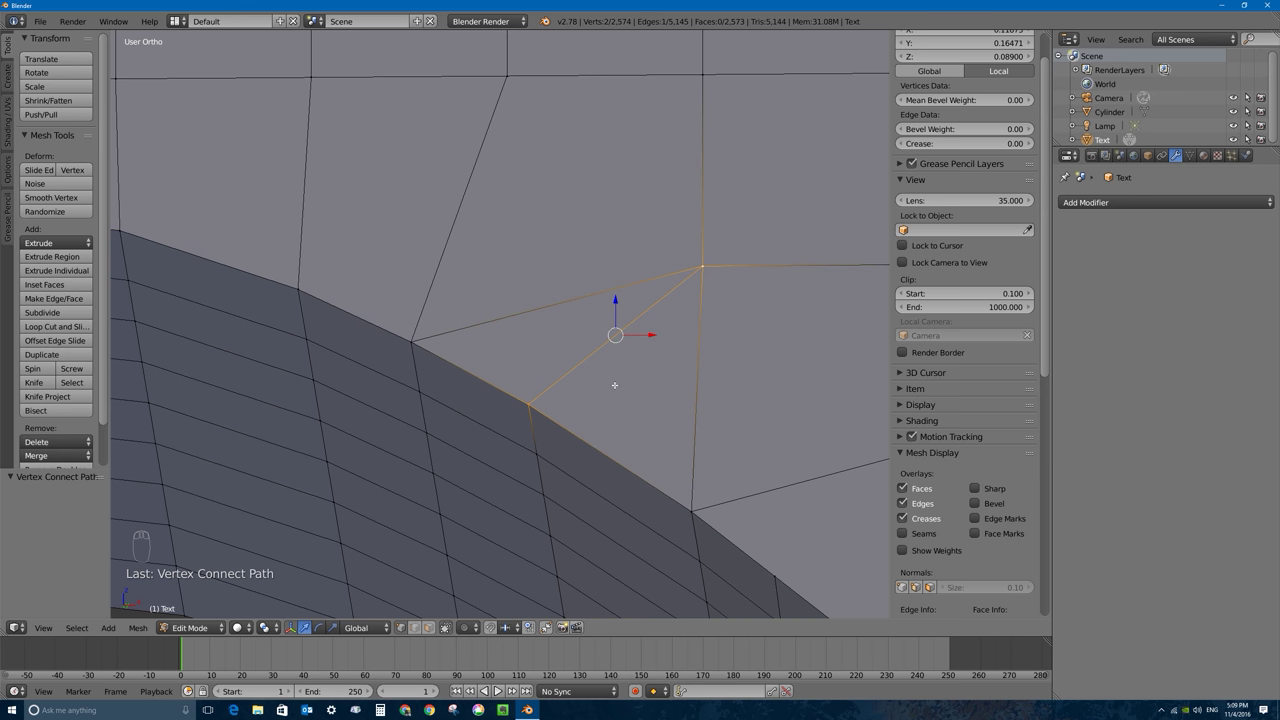
{"action": "scroll", "coordinate": [563, 408], "scroll_direction": "down", "scroll_amount": 3}
{"action": "mouse_move", "coordinate": [572, 423]}
{"action": "middle_mouse_down"}
{"action": "mouse_move", "coordinate": [684, 456]}
{"action": "mouse_move", "coordinate": [628, 412]}
{"action": "middle_mouse_up"}
{"action": "right_click", "coordinate": [608, 425]}
{"action": "right_click", "coordinate": [662, 378], "text": "shift"}
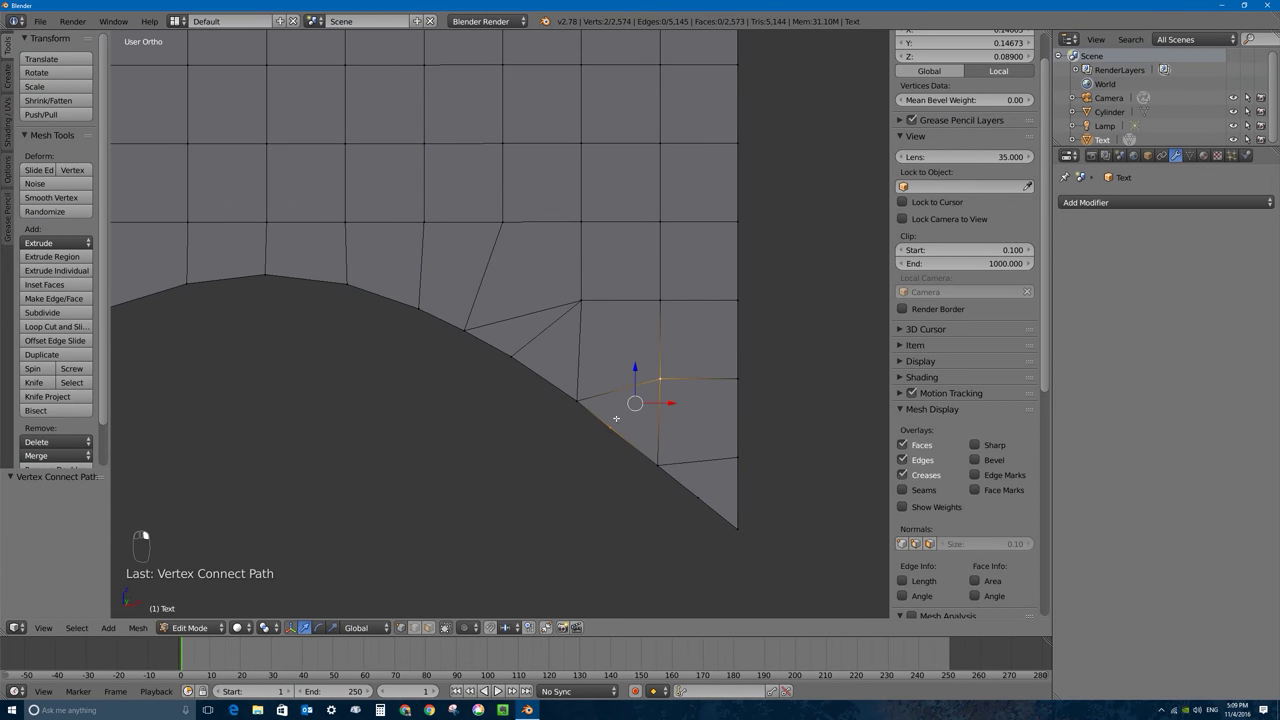
{"action": "key", "text": "j"}
Step: Examine the front face around the G's inner opening, from the upper curve down to the lowest corner, for unconnected vertices
{"action": "scroll", "coordinate": [434, 374], "scroll_direction": "down", "scroll_amount": 6}
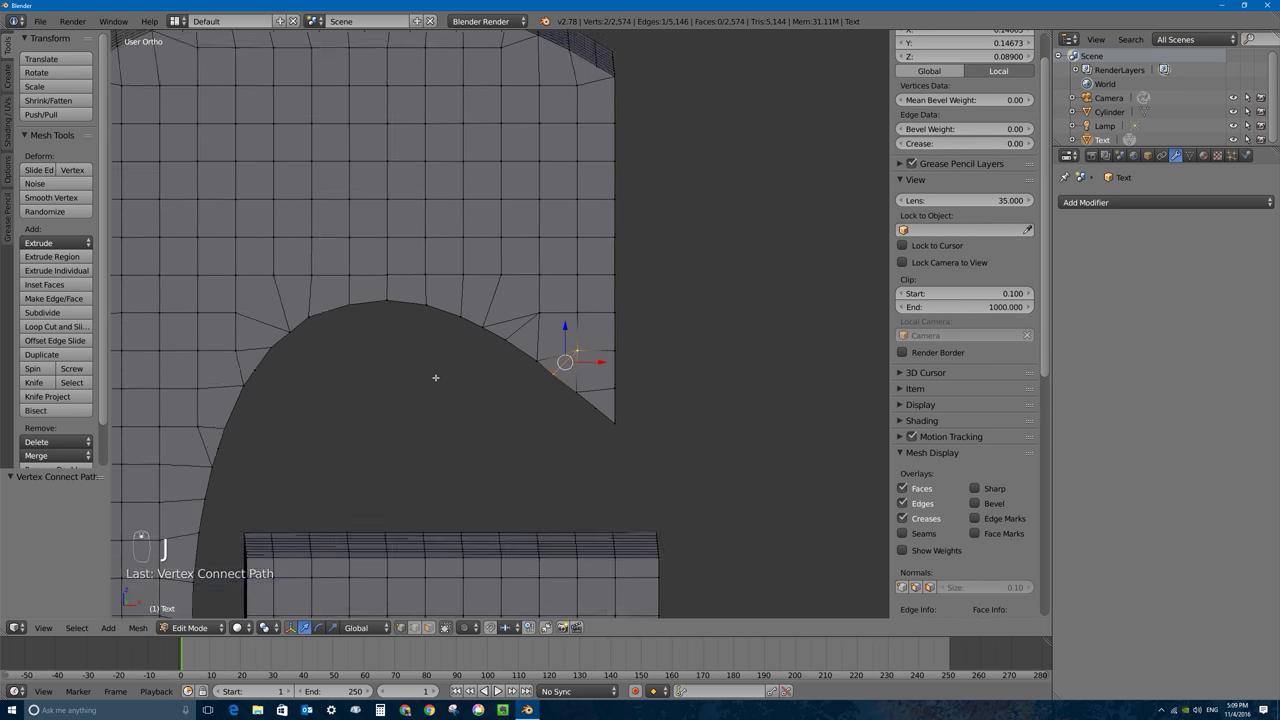
{"action": "scroll", "coordinate": [420, 329], "scroll_direction": "up", "scroll_amount": 6}
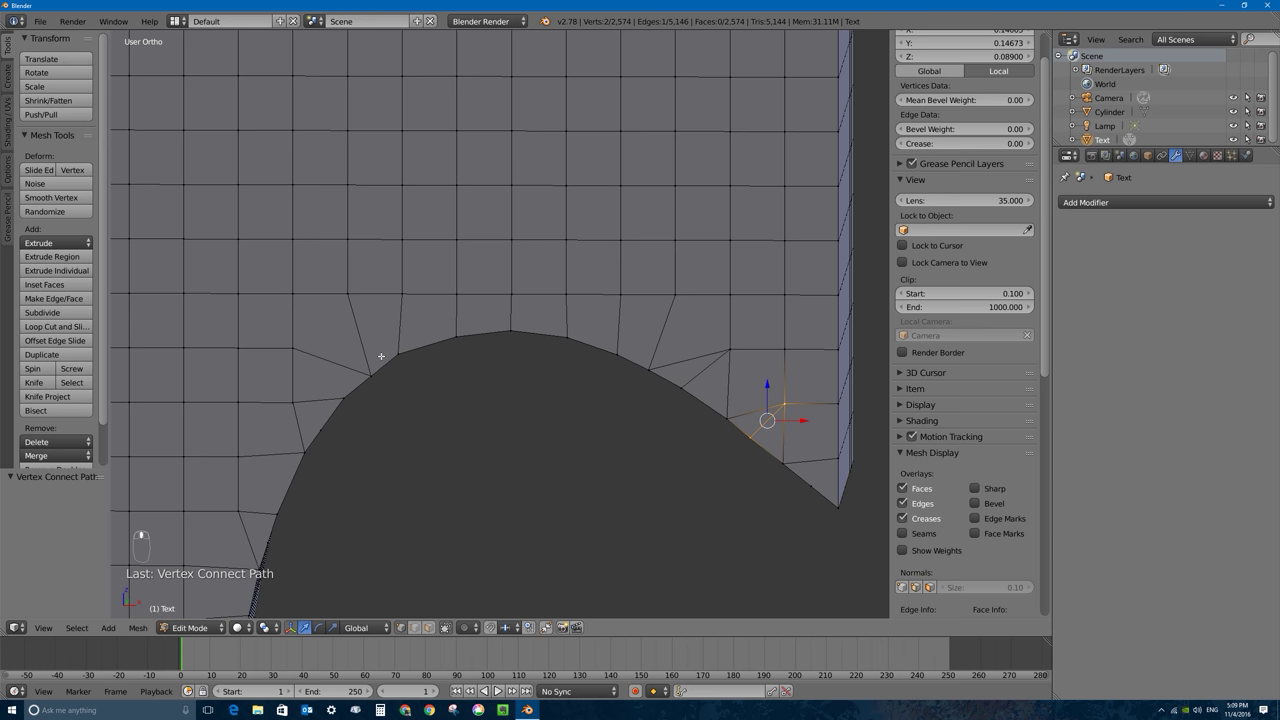
{"action": "key", "text": "KP_2"}
{"action": "key", "text": "KP_2"}
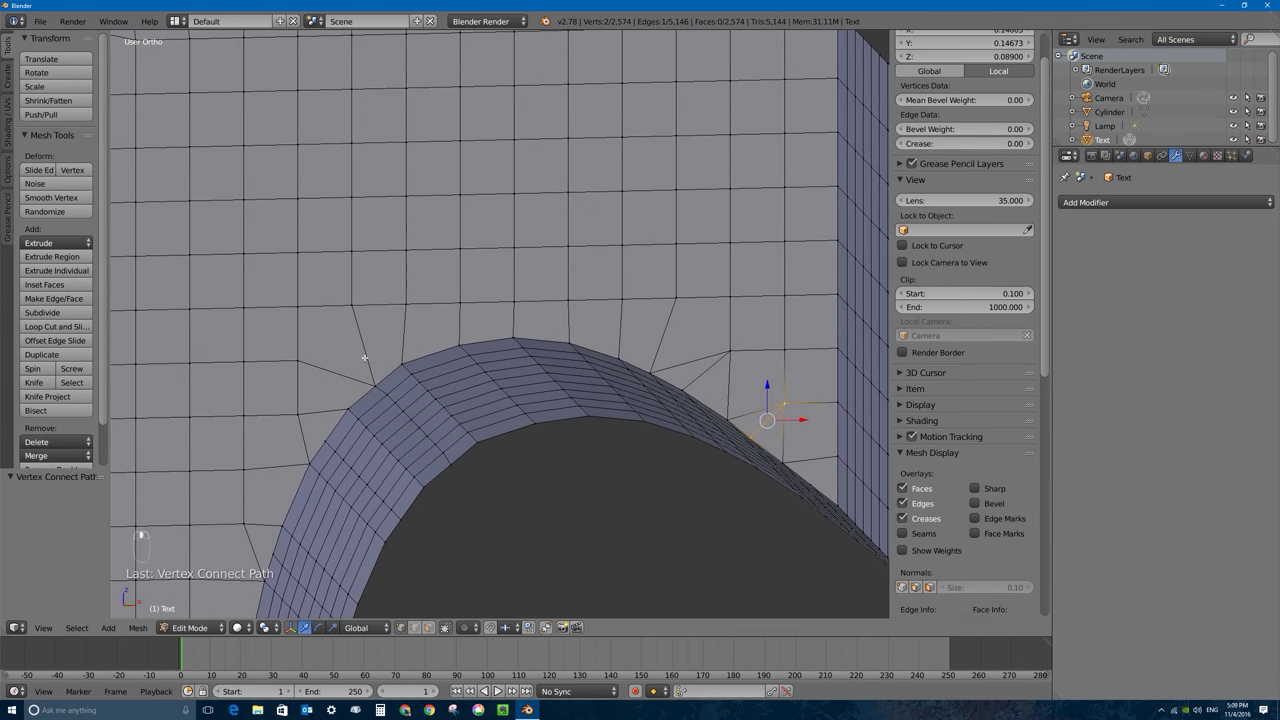
{"action": "scroll", "coordinate": [430, 300], "scroll_direction": "down", "scroll_amount": 5}
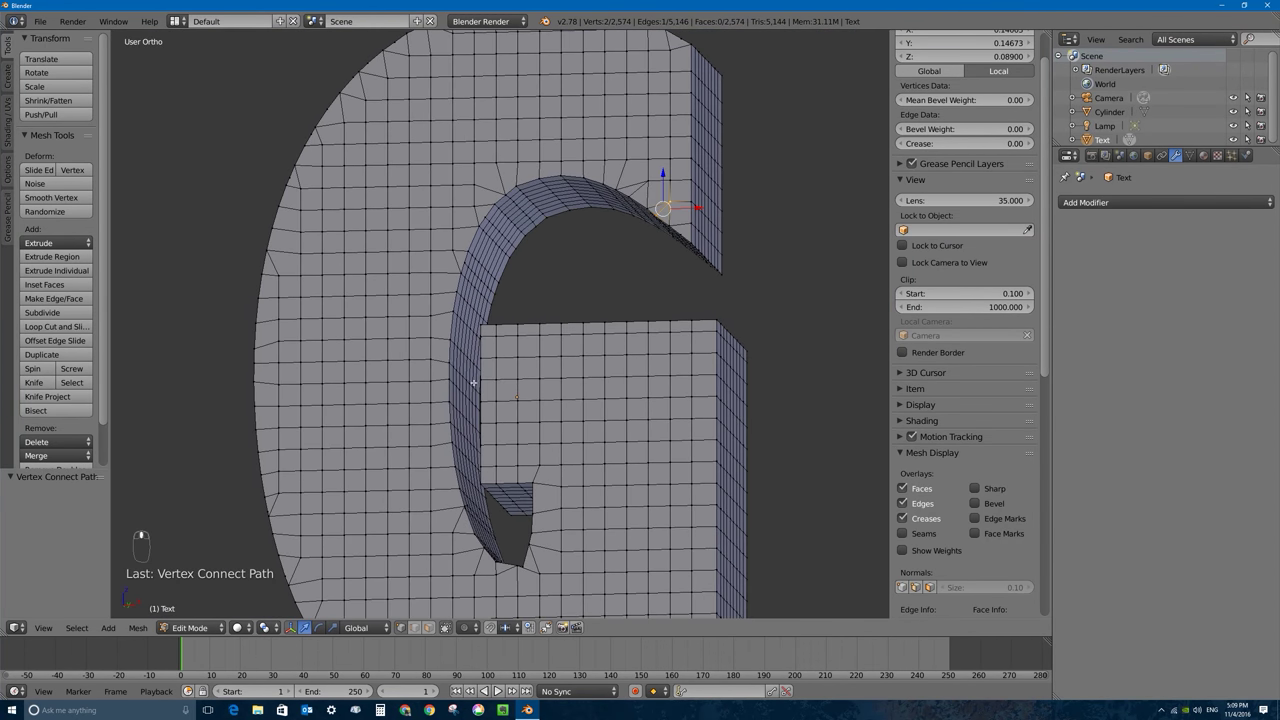
{"action": "key", "text": "KP_8"}
{"action": "scroll", "coordinate": [594, 530], "scroll_direction": "up", "scroll_amount": 5}
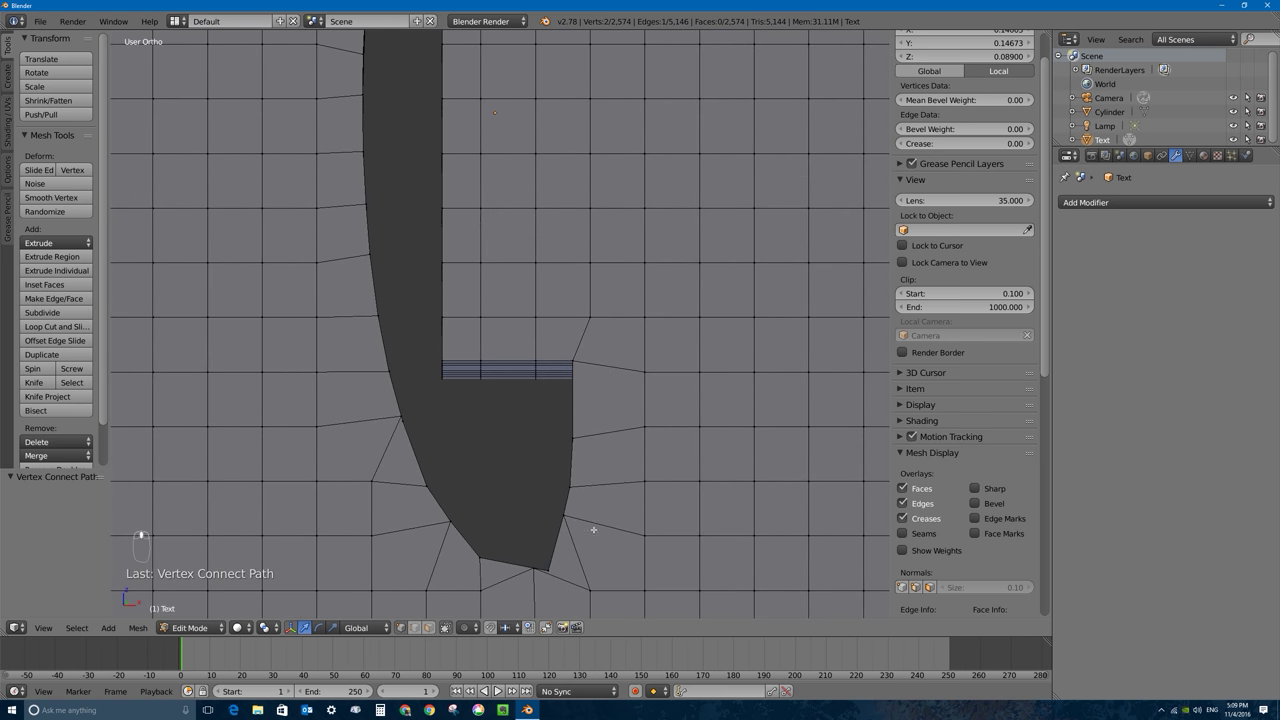
{"action": "scroll", "coordinate": [507, 359], "scroll_direction": "up", "scroll_amount": 8}
{"action": "scroll", "coordinate": [557, 251], "scroll_direction": "down", "scroll_amount": 2}
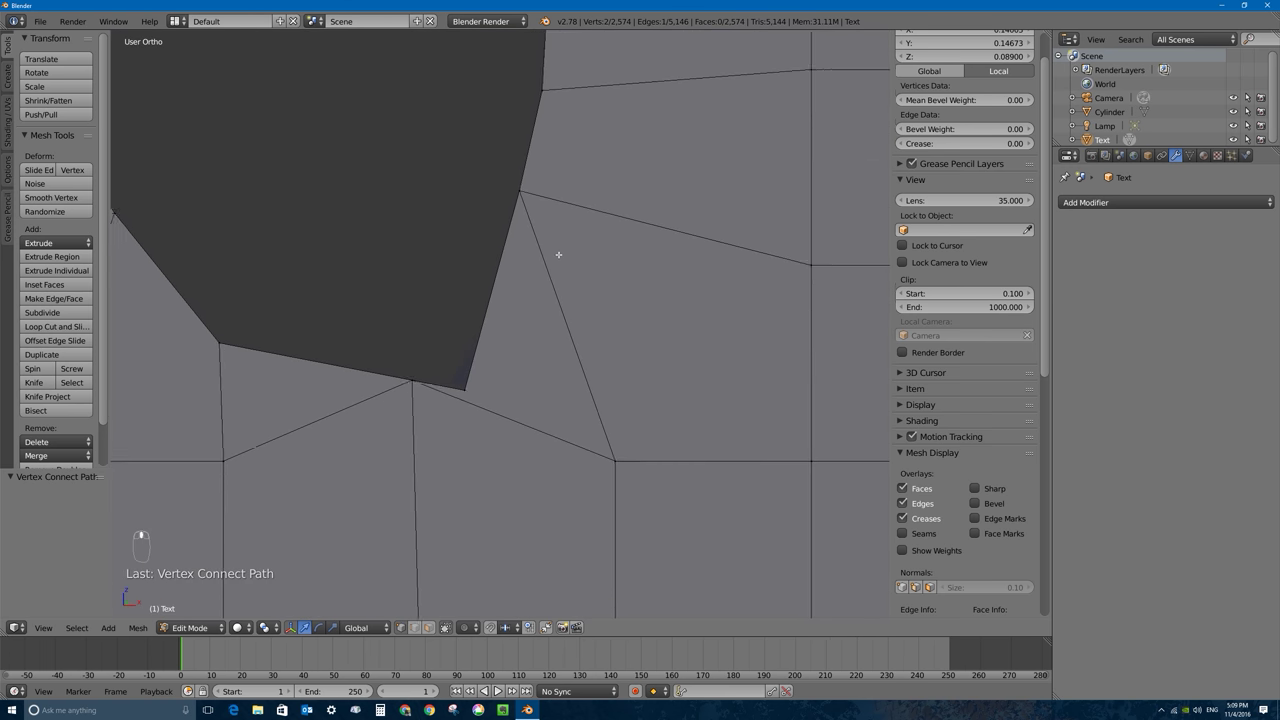
Step: Connect the loose corner vertex at the bottom of the inner opening on the back face to the neighbouring grid vertex with a new edge
{"action": "left_click", "coordinate": [470, 378]}
{"action": "middle_click_drag", "start_coordinate": [470, 378], "coordinate": [379, 260]}
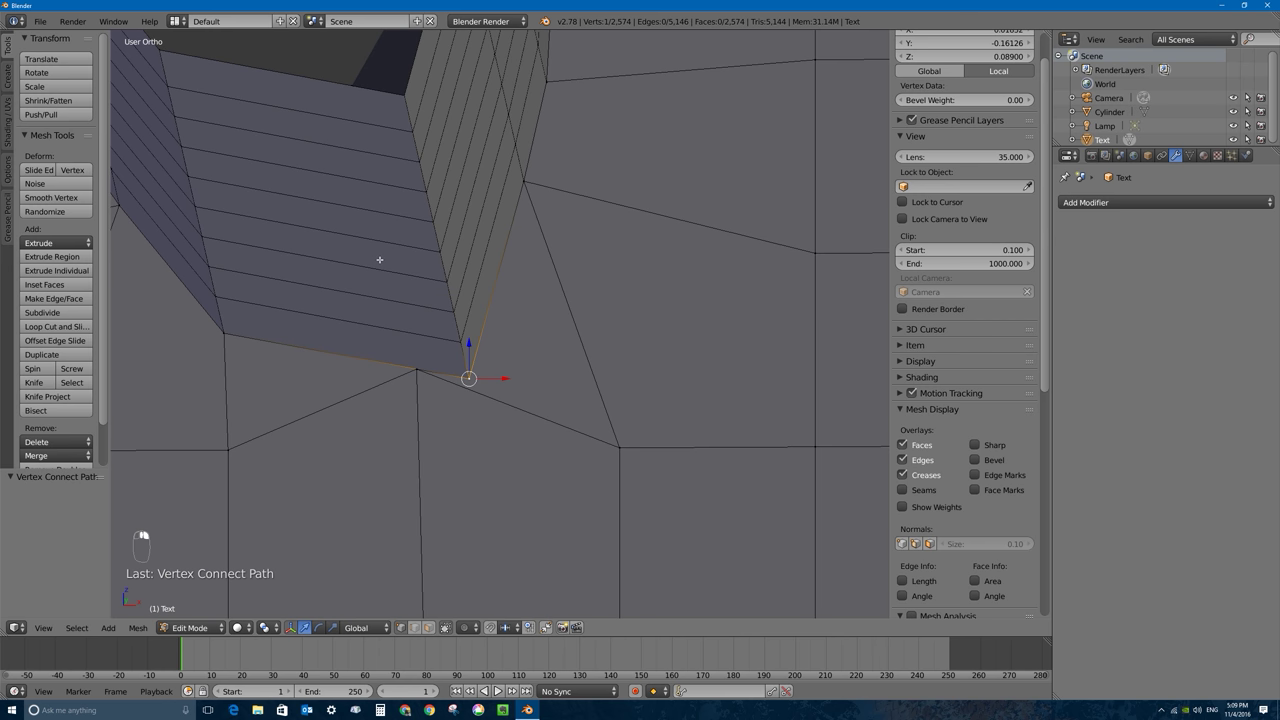
{"action": "middle_click_drag", "start_coordinate": [429, 106], "coordinate": [485, 405]}
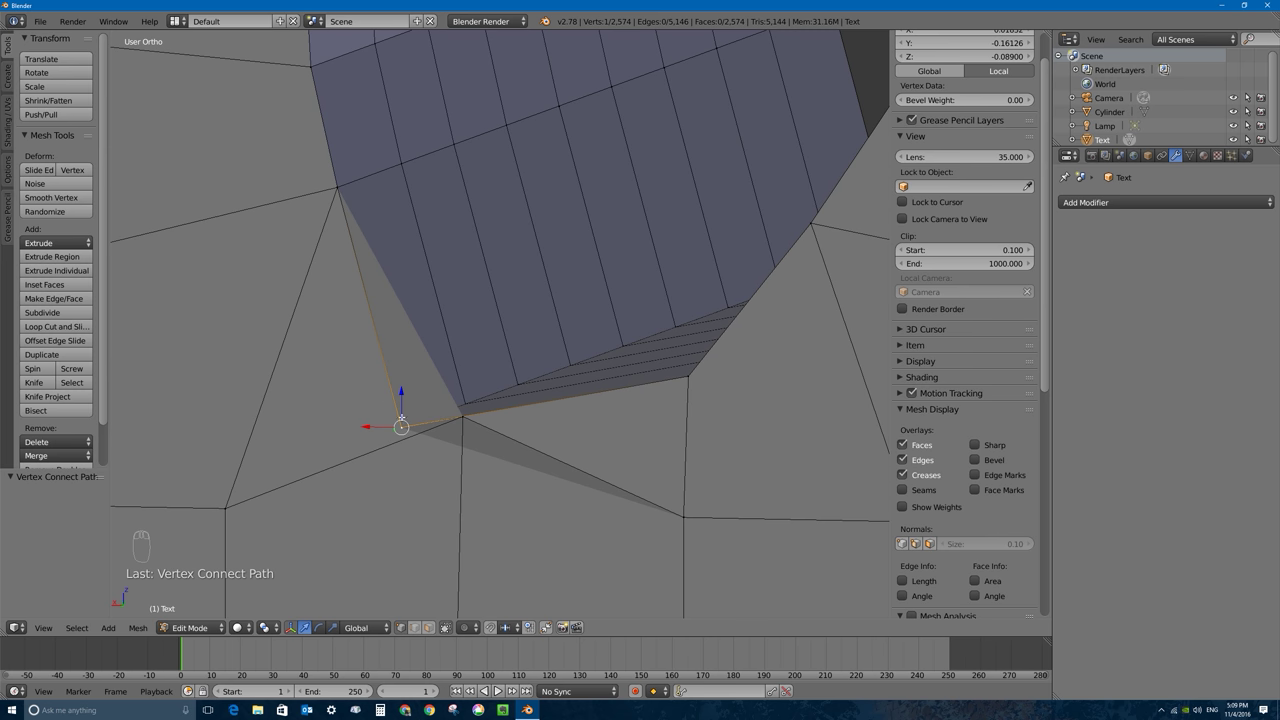
{"action": "middle_click_drag", "start_coordinate": [485, 405], "coordinate": [429, 413]}
{"action": "scroll", "coordinate": [411, 438], "scroll_direction": "down", "scroll_amount": 2}
{"action": "key", "text": "g"}
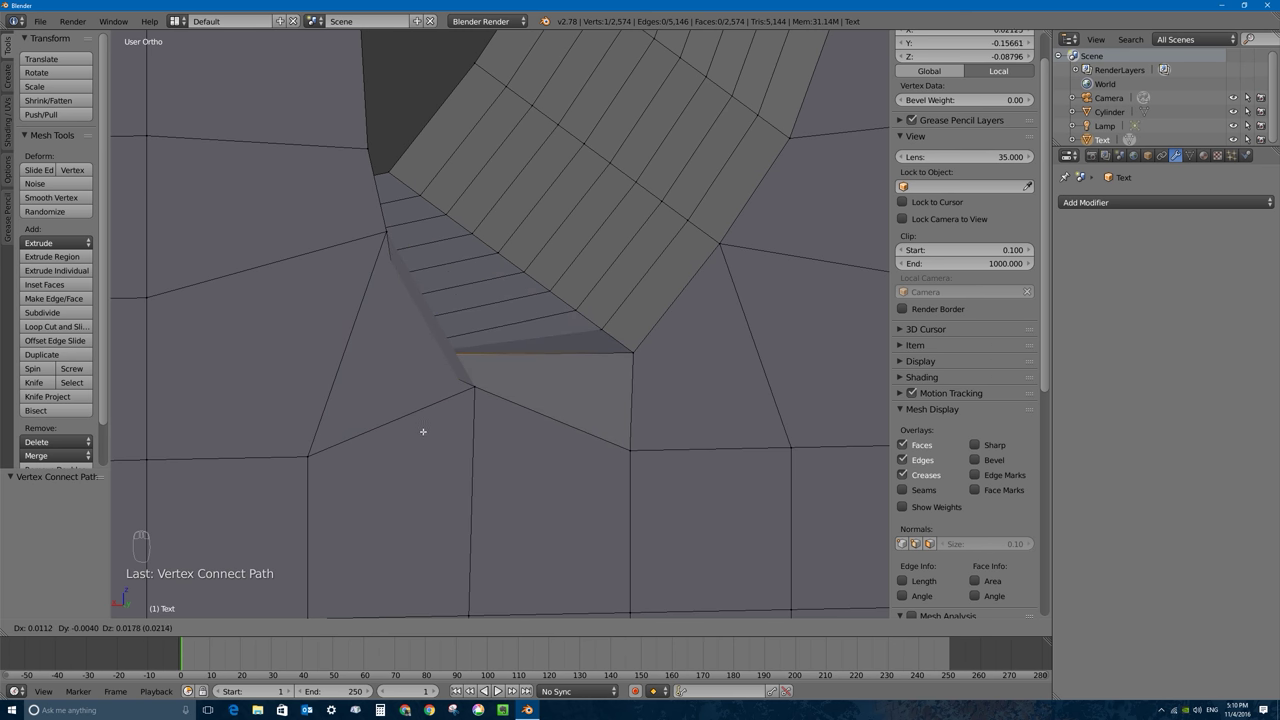
{"action": "left_click", "coordinate": [539, 353]}
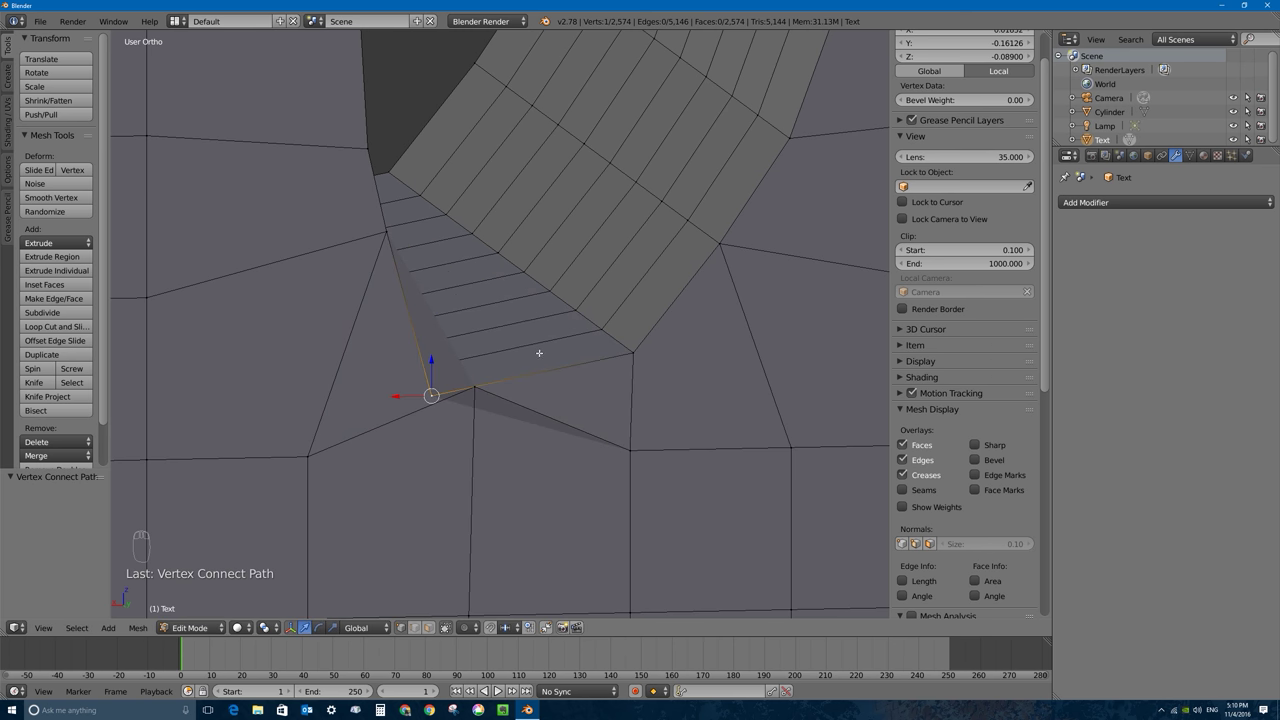
{"action": "right_click", "coordinate": [304, 458], "text": "shift"}
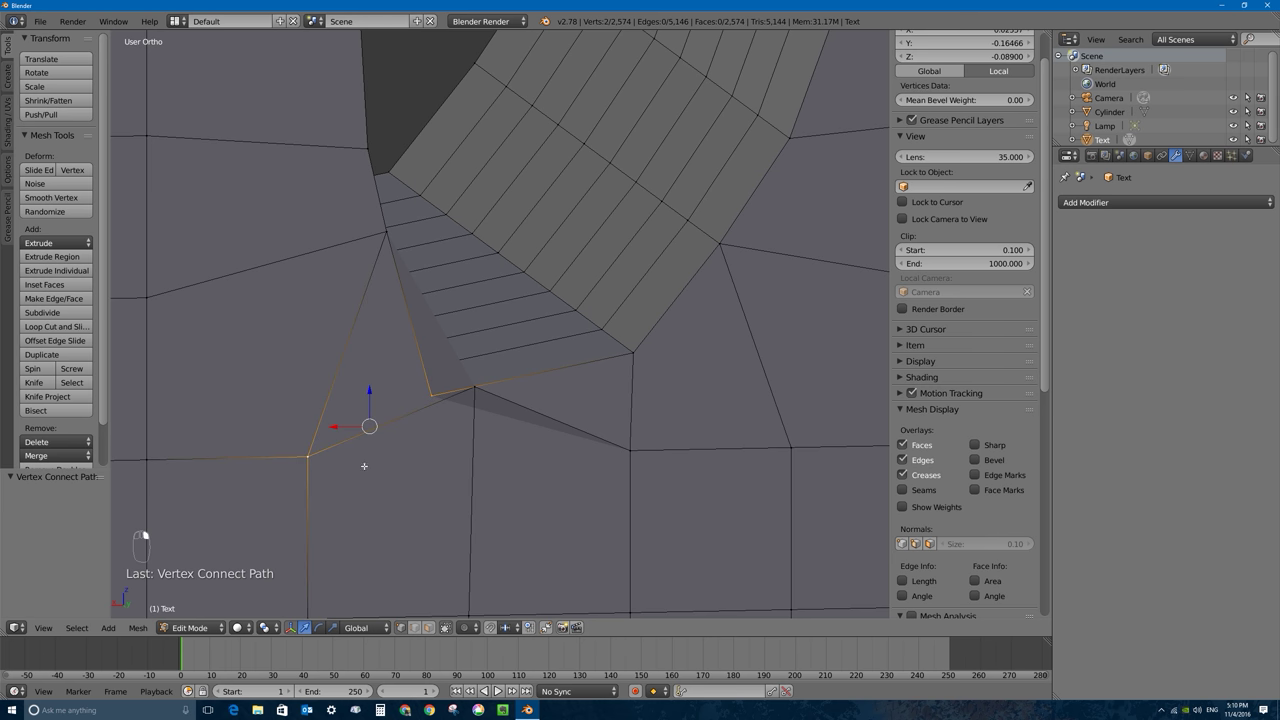
{"action": "key", "text": "j"}
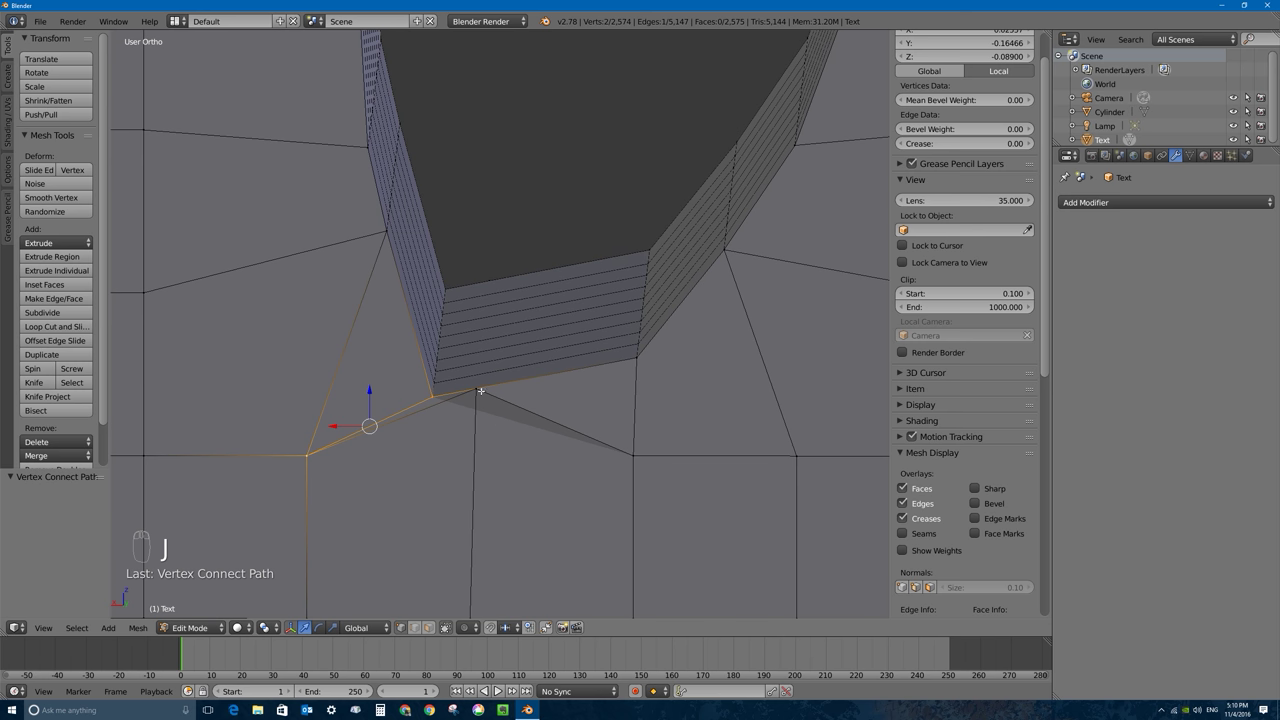
Step: Move the overlapping back-face vertex beside that corner along Z by -0.022 and by a further -0.008
{"action": "right_click", "coordinate": [480, 391]}
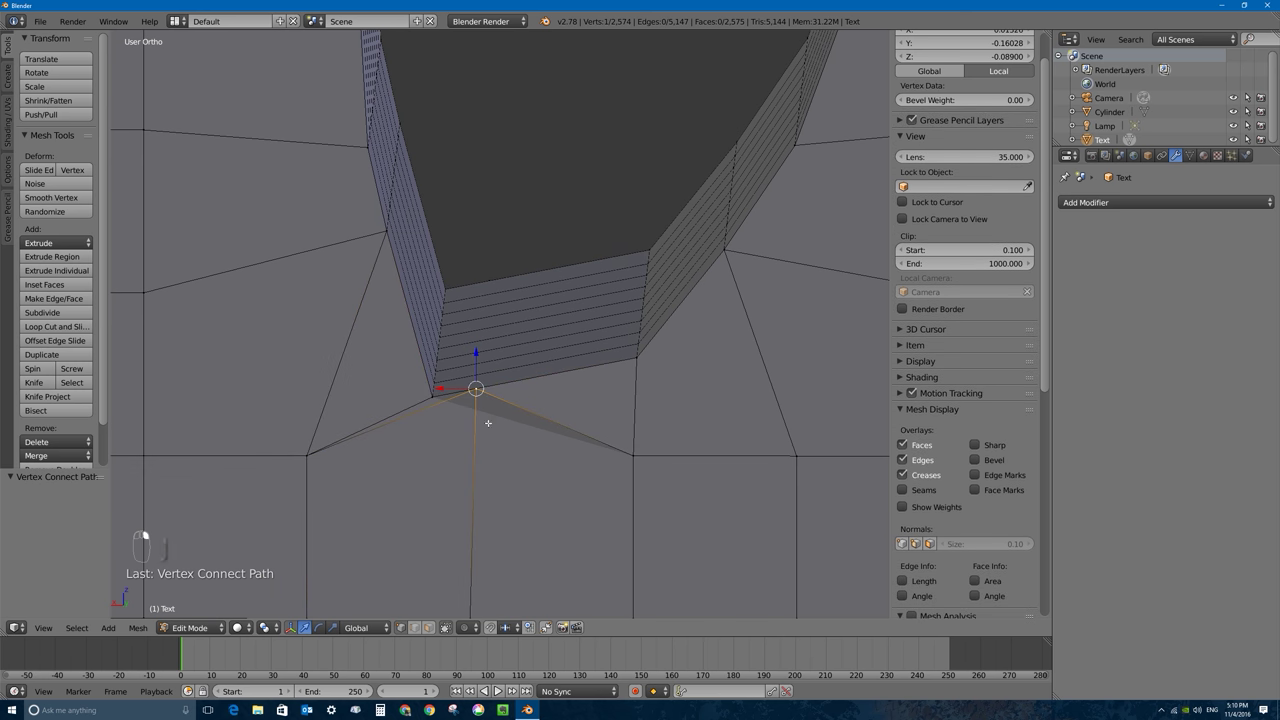
{"action": "key", "text": "g"}
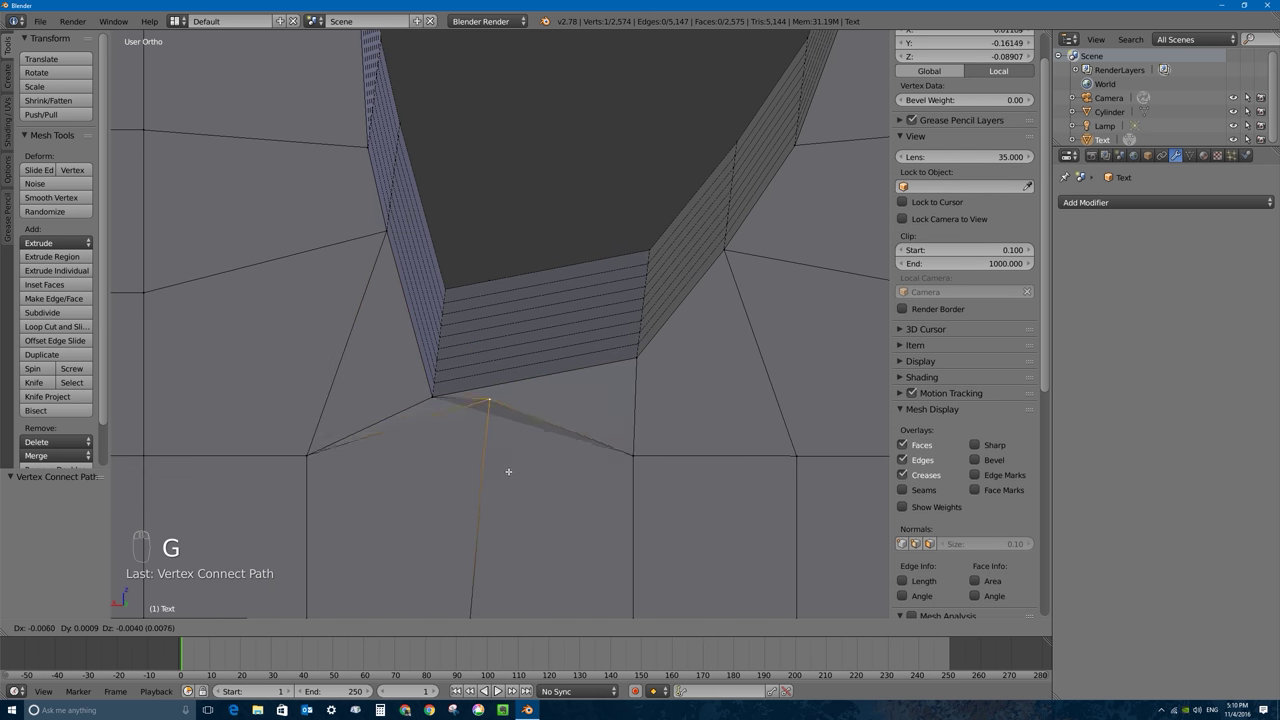
{"action": "right_click", "coordinate": [522, 447]}
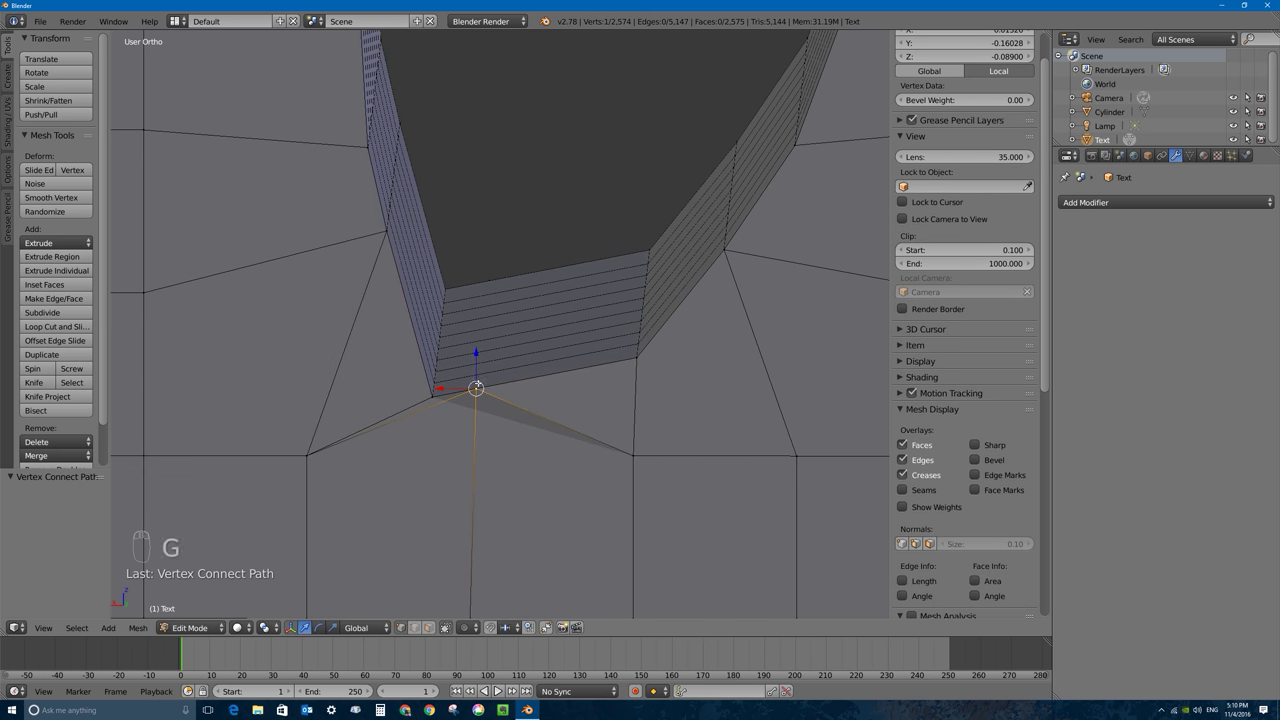
{"action": "key", "text": "g"}
{"action": "key", "text": "z"}
{"action": "left_click", "coordinate": [476, 437]}
{"action": "scroll", "coordinate": [481, 432], "scroll_direction": "down", "scroll_amount": 1}
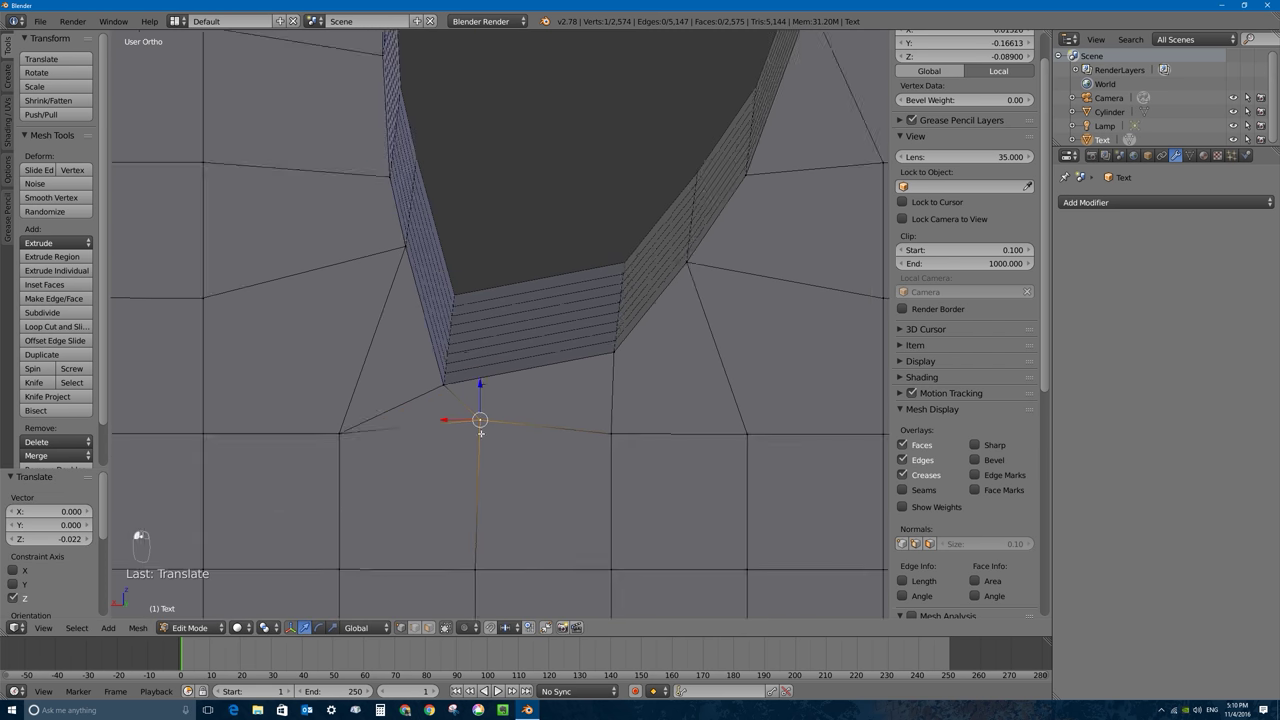
{"action": "scroll", "coordinate": [481, 432], "scroll_direction": "down", "scroll_amount": 1}
{"action": "key", "text": "g"}
{"action": "key", "text": "z"}
{"action": "left_click", "coordinate": [522, 451]}
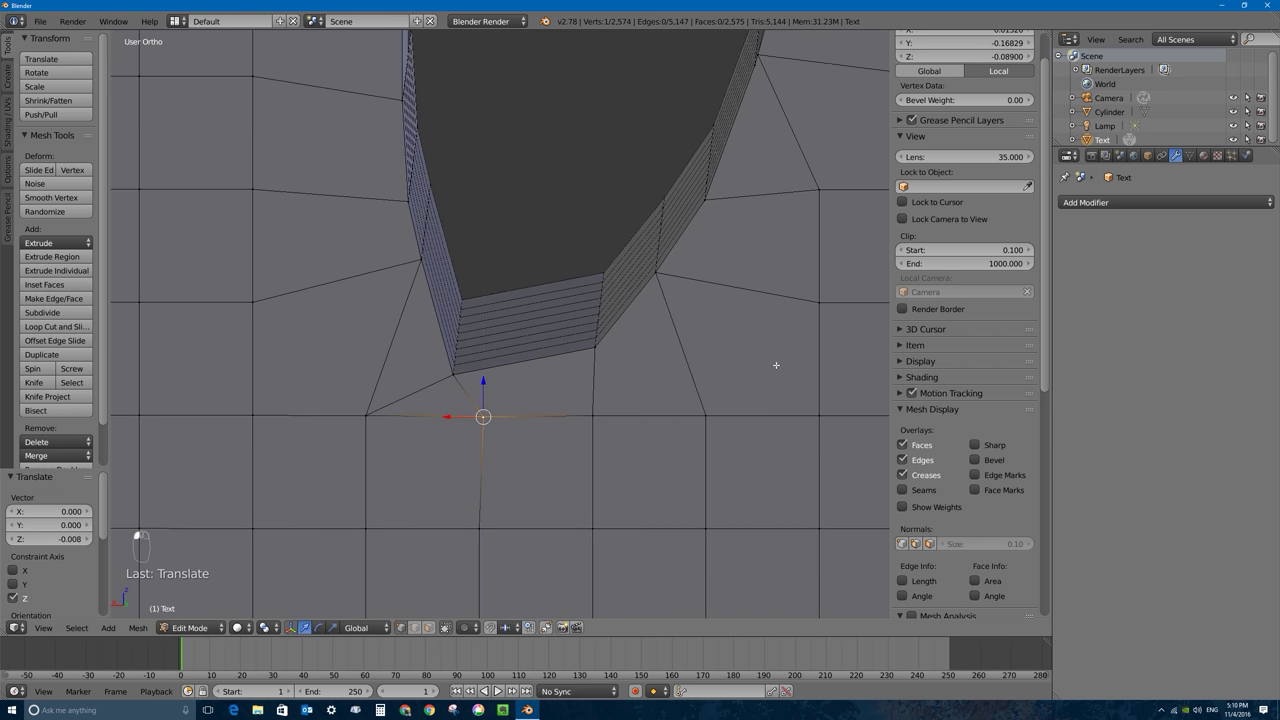
Step: Check the rest of the G's back face for loose vertices and return to Object Mode
{"action": "middle_click_drag", "start_coordinate": [776, 365], "coordinate": [641, 373]}
{"action": "scroll", "coordinate": [670, 319], "scroll_direction": "down", "scroll_amount": 5}
{"action": "scroll", "coordinate": [598, 289], "scroll_direction": "up", "scroll_amount": 8}
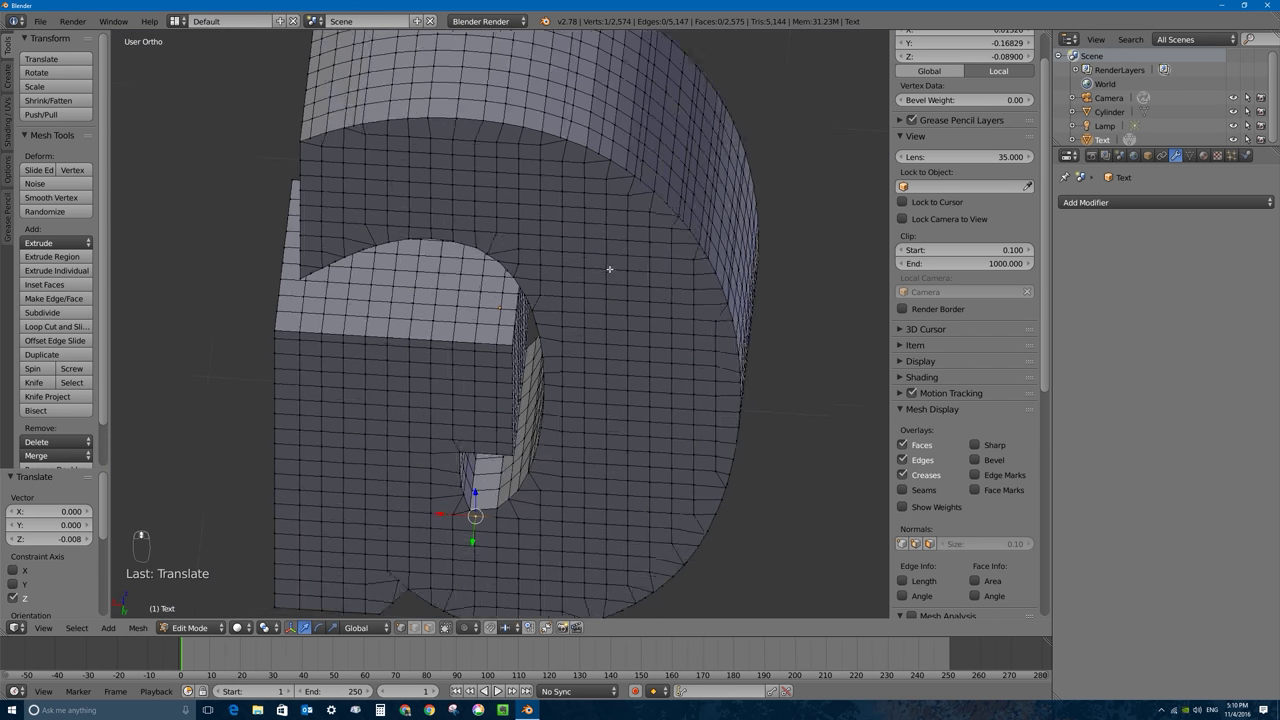
{"action": "scroll", "coordinate": [551, 295], "scroll_direction": "down", "scroll_amount": 5}
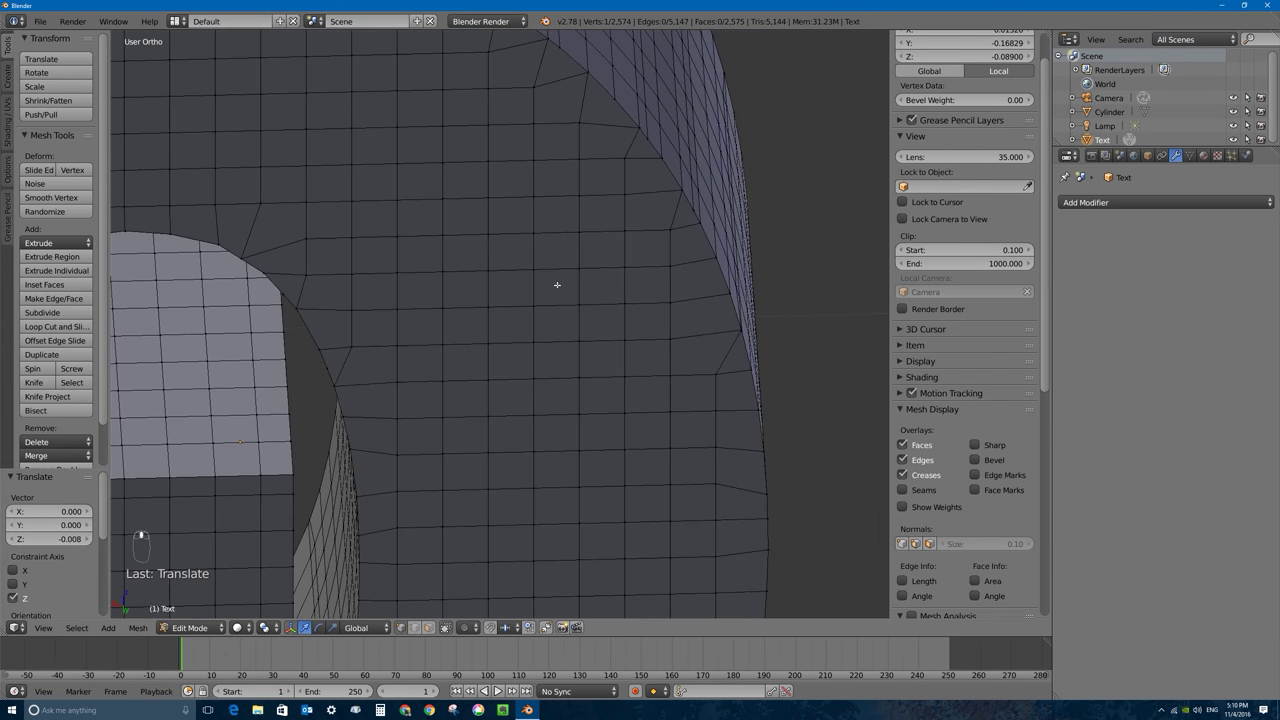
{"action": "middle_click_drag", "start_coordinate": [419, 345], "coordinate": [530, 251], "text": "shift"}
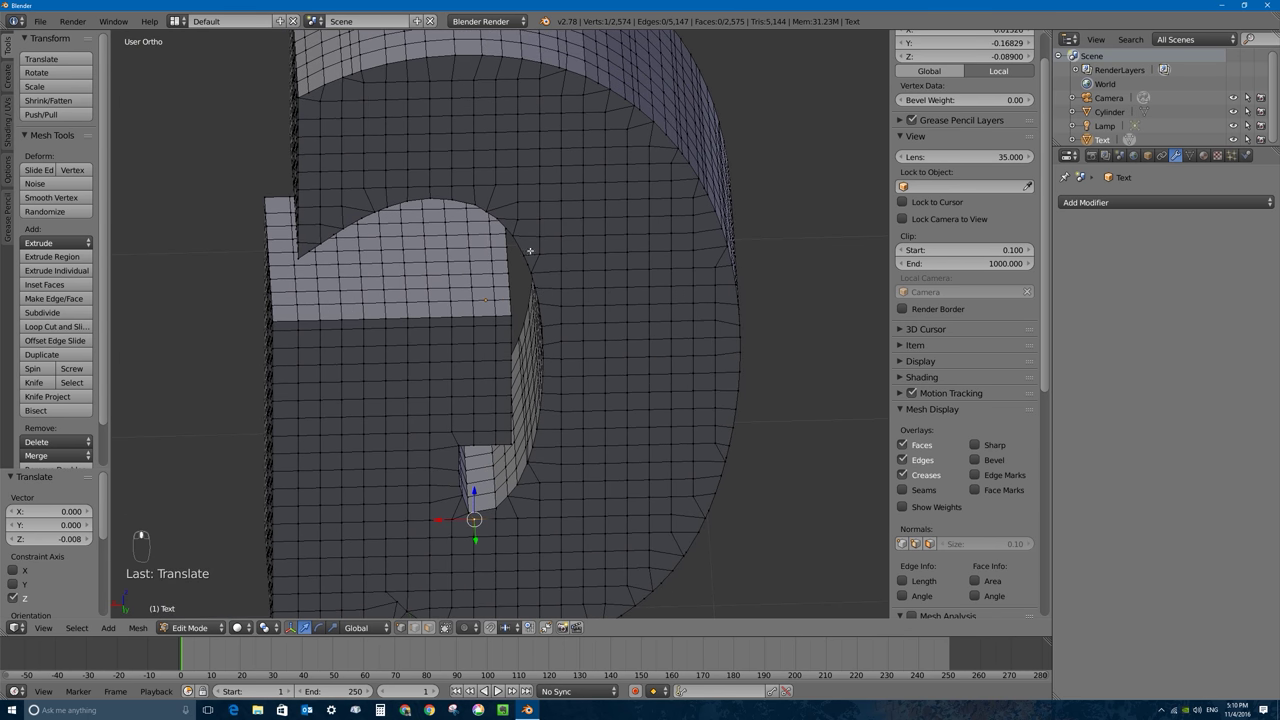
{"action": "key", "text": "Tab"}
{"action": "scroll", "coordinate": [365, 227], "scroll_direction": "down", "scroll_amount": 6}
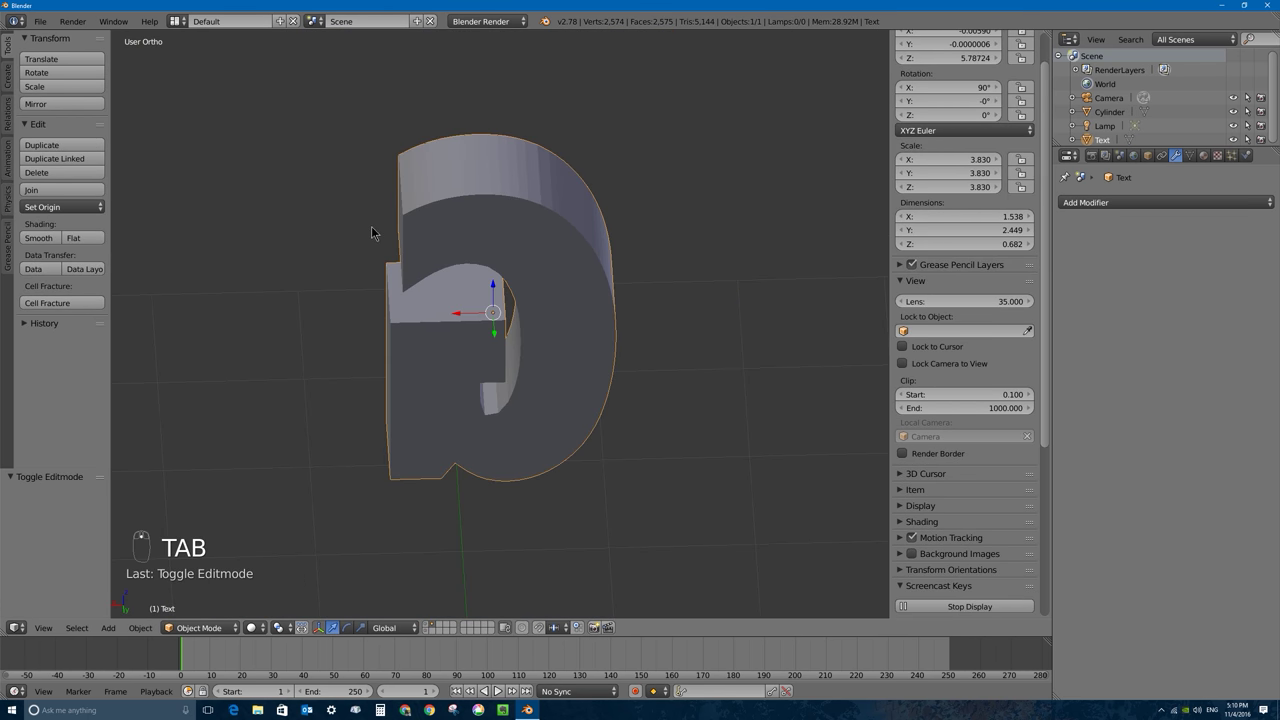
{"action": "middle_click_drag", "start_coordinate": [336, 290], "coordinate": [428, 310]}
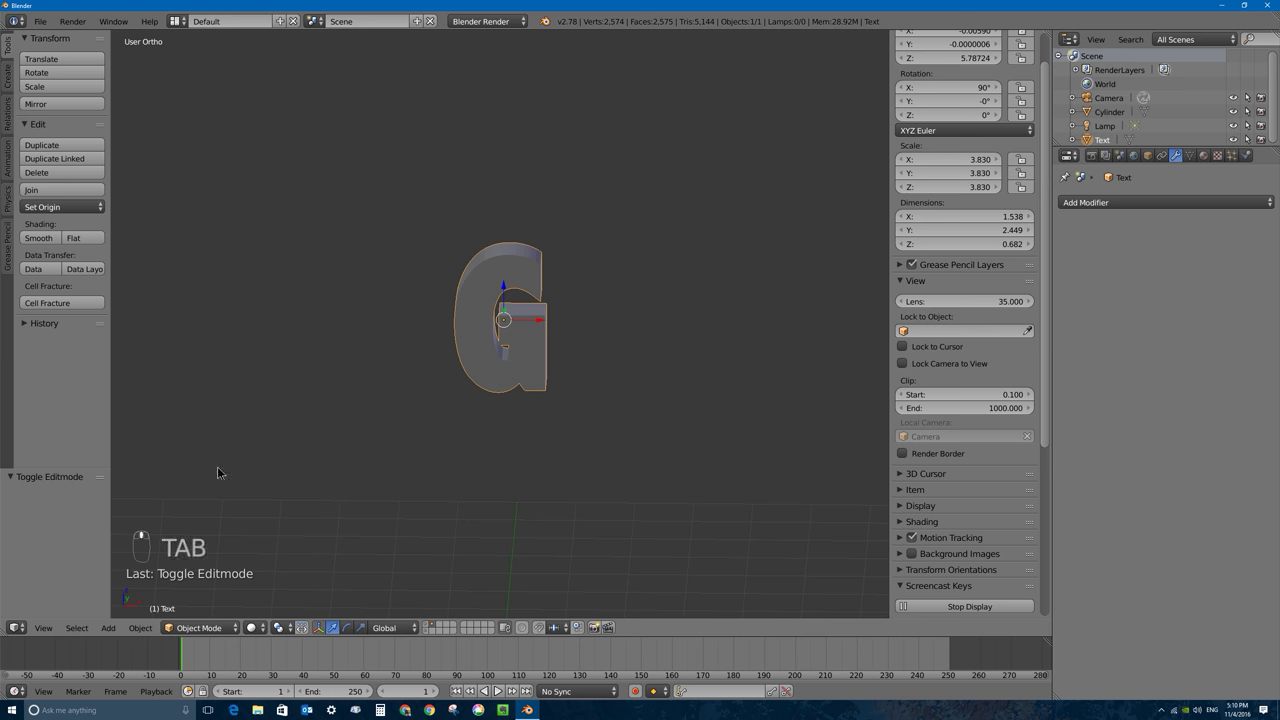
Step: Run Cell Fracture on the G from its own vertices with a source limit of 500 and noise set to 1.00
{"action": "left_click", "coordinate": [434, 624]}
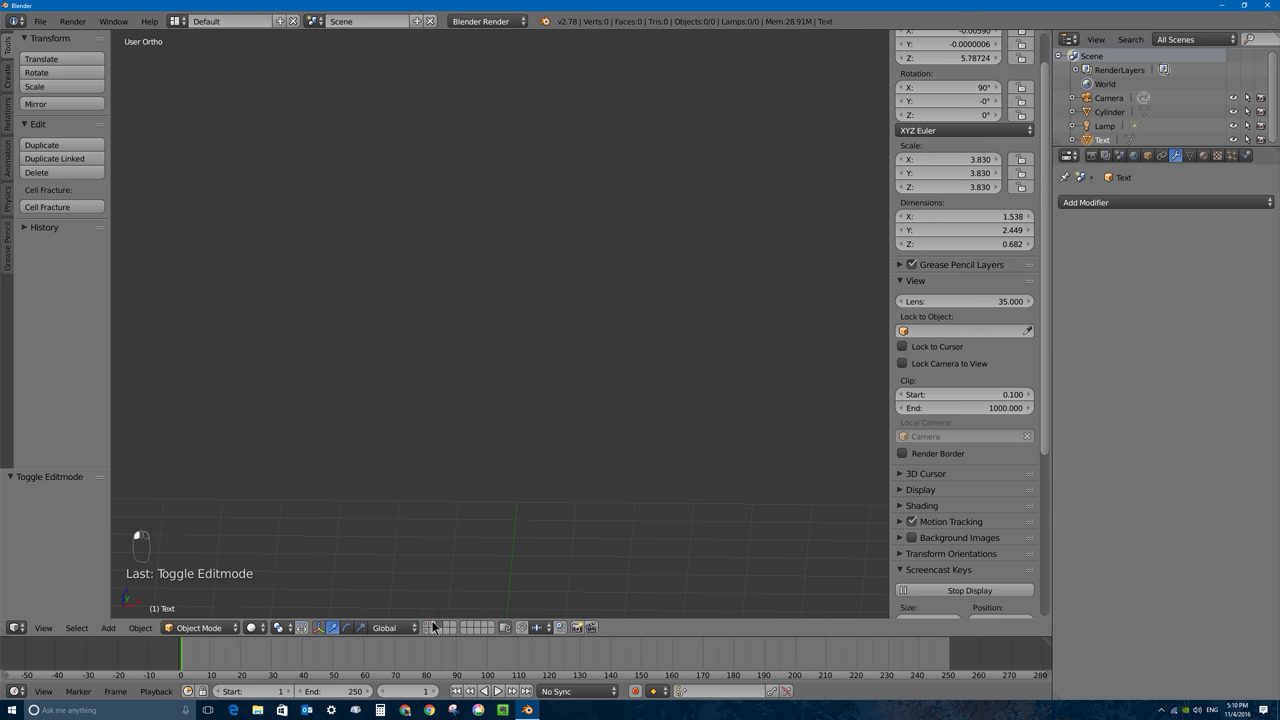
{"action": "left_click", "coordinate": [428, 624]}
{"action": "left_click", "coordinate": [98, 303]}
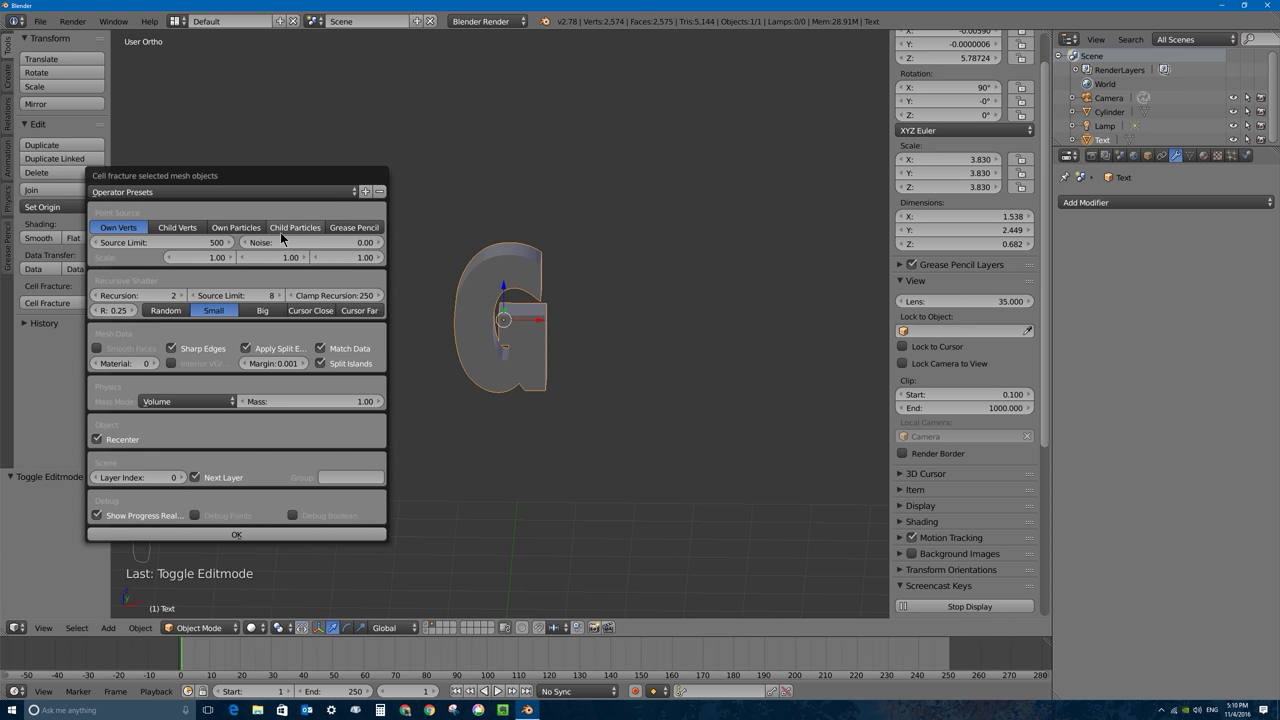
{"action": "left_click_drag", "start_coordinate": [305, 239], "coordinate": [318, 240]}
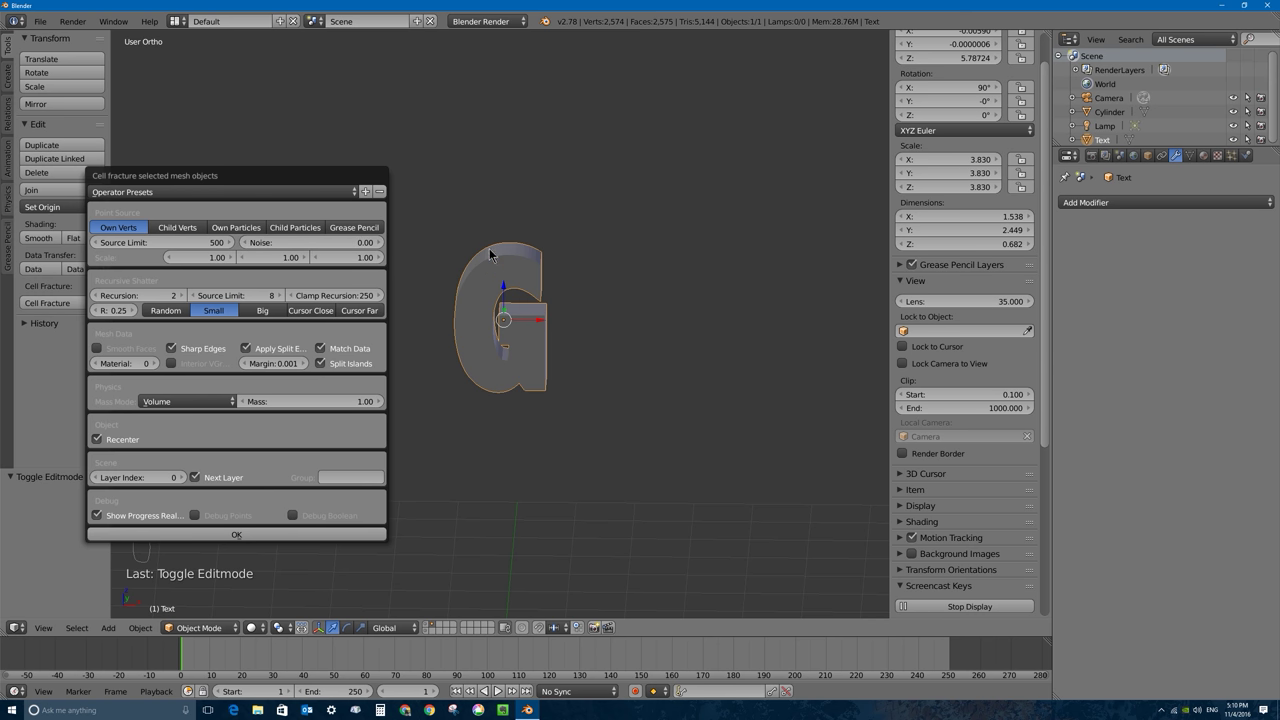
{"action": "left_click_drag", "start_coordinate": [306, 246], "coordinate": [340, 243]}
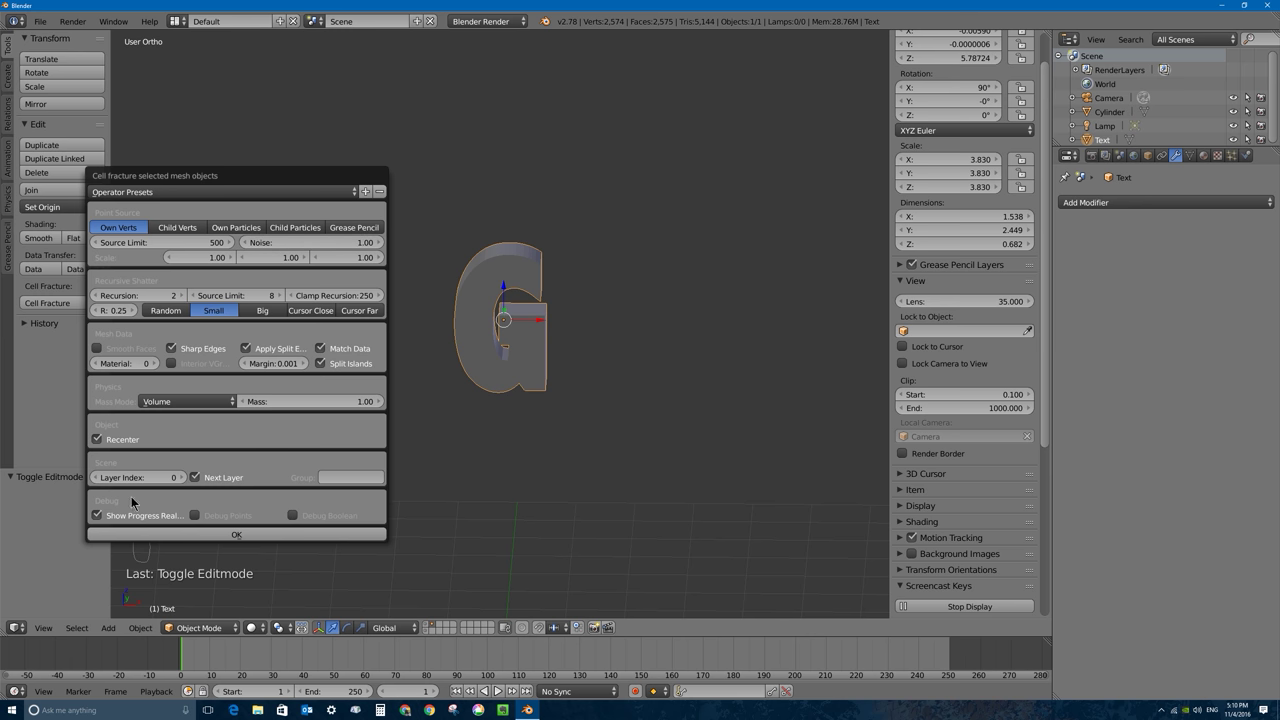
{"action": "left_click", "coordinate": [215, 536]}
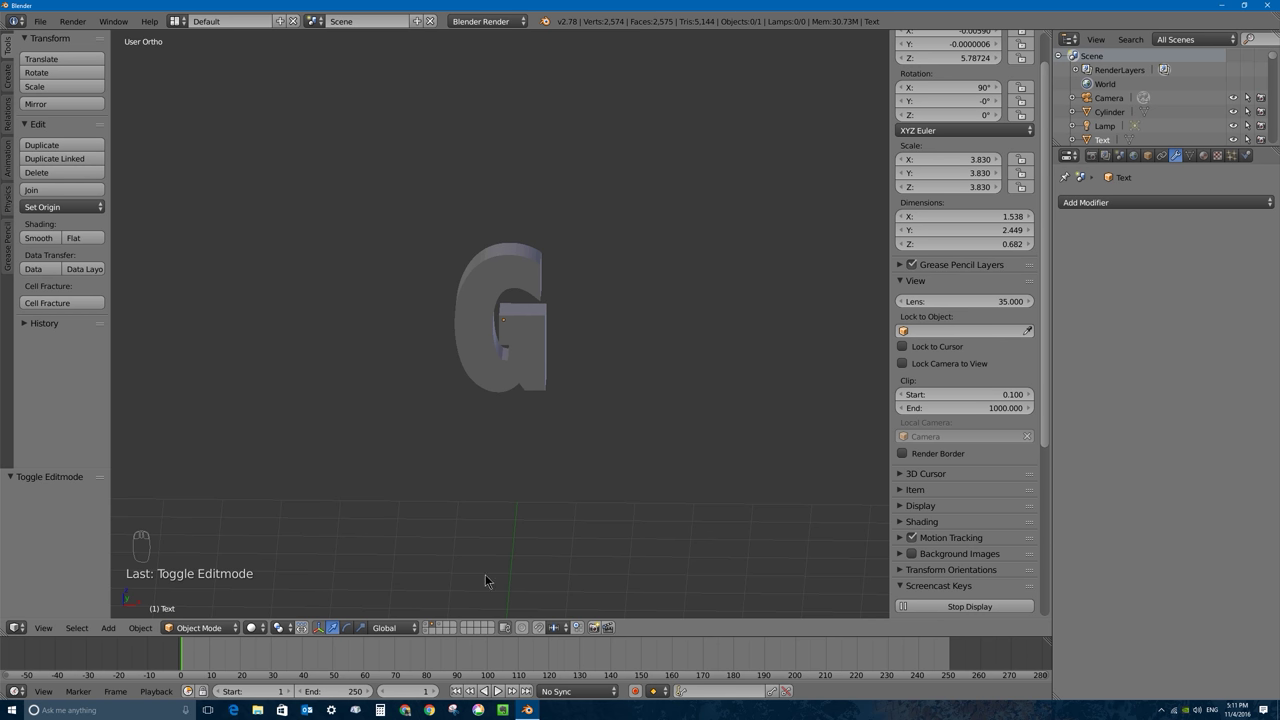
Step: Show layer 2 and examine the fractured G from the back for missing or broken pieces
{"action": "left_click", "coordinate": [440, 627]}
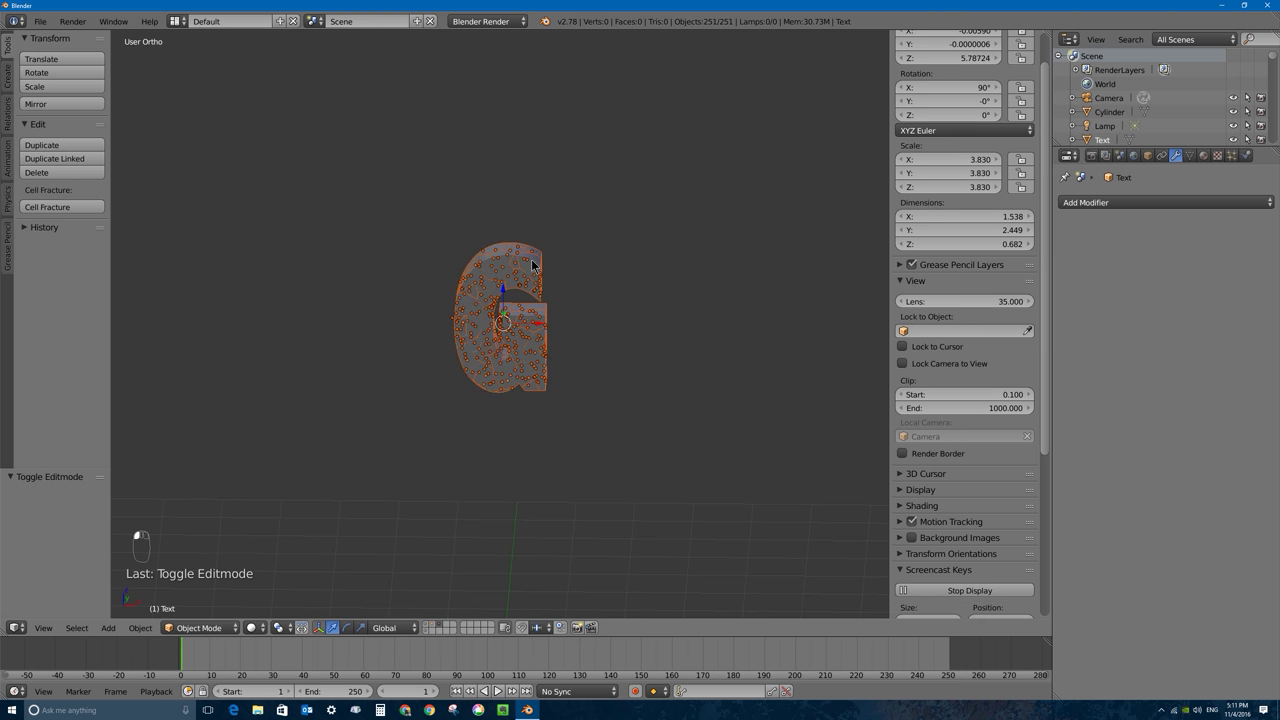
{"action": "scroll", "coordinate": [529, 266], "scroll_direction": "up", "scroll_amount": 3}
{"action": "middle_click_drag", "start_coordinate": [553, 290], "coordinate": [623, 257]}
{"action": "scroll", "coordinate": [567, 243], "scroll_direction": "up", "scroll_amount": 3}
{"action": "scroll", "coordinate": [606, 263], "scroll_direction": "down", "scroll_amount": 4}
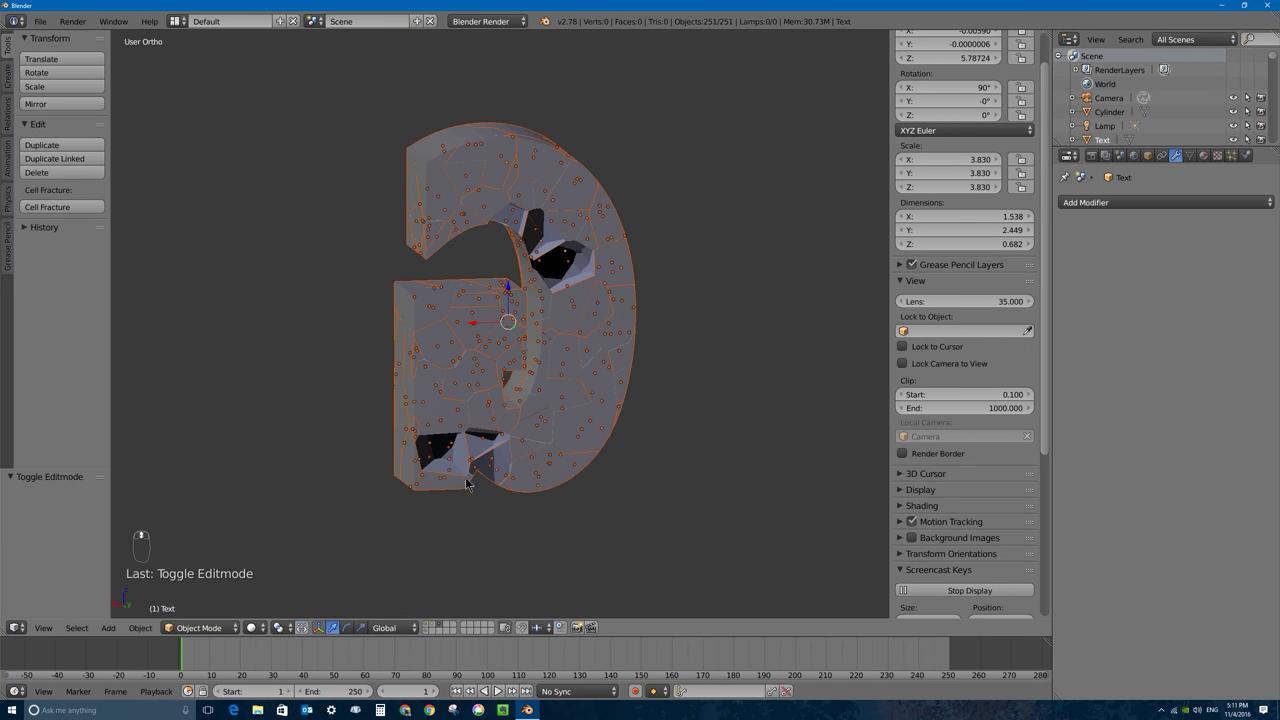
{"action": "middle_click_drag", "start_coordinate": [466, 480], "coordinate": [514, 424]}
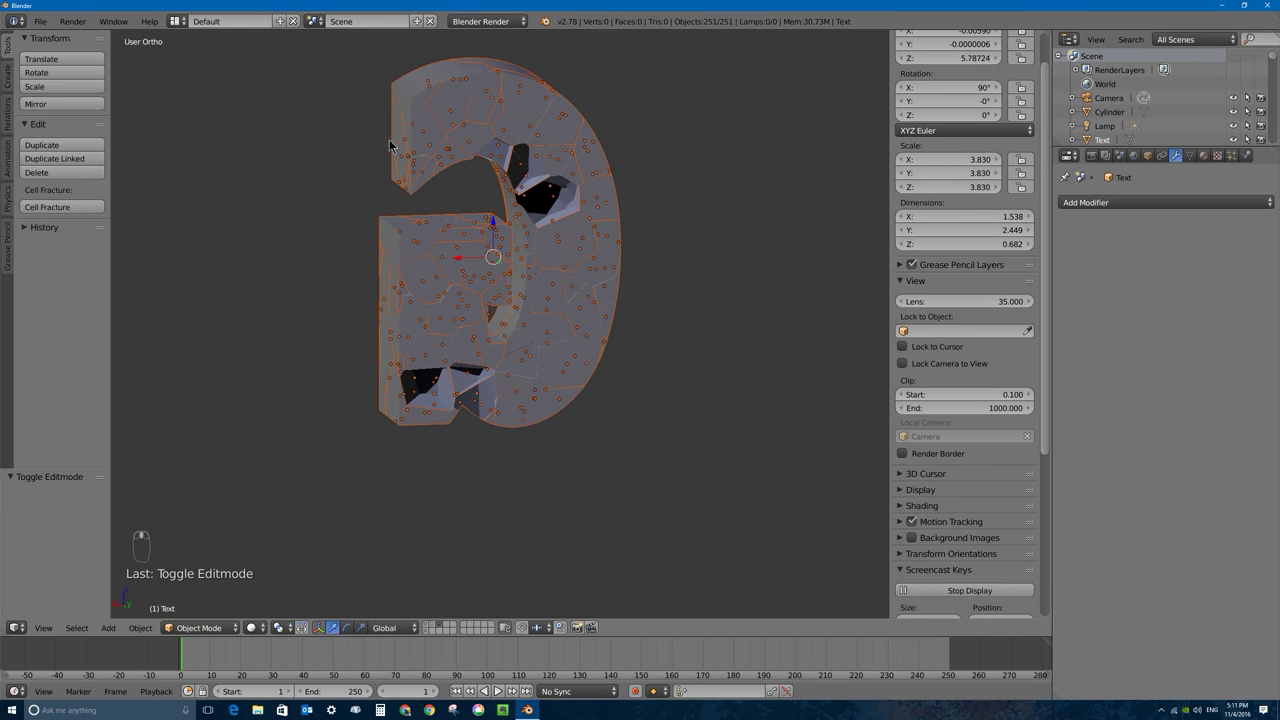
{"action": "middle_click_drag", "start_coordinate": [534, 224], "coordinate": [440, 460]}
{"action": "scroll", "coordinate": [480, 405], "scroll_direction": "up", "scroll_amount": 3}
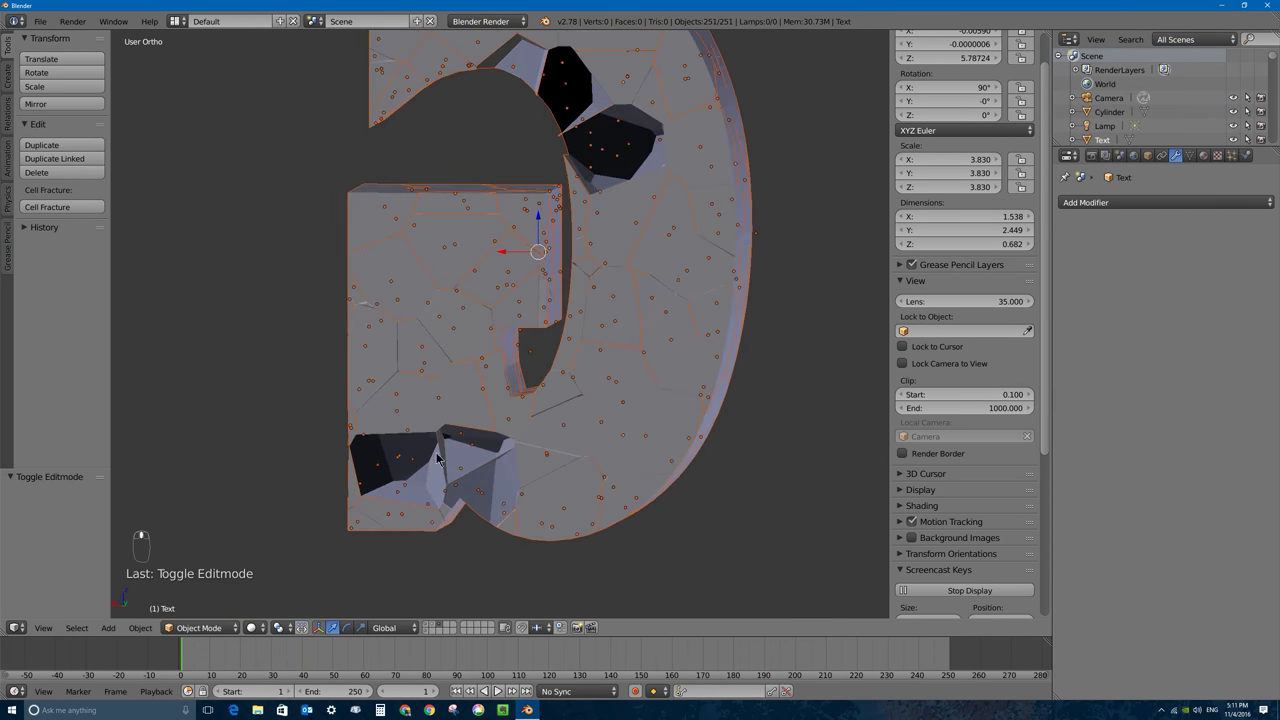
Step: Return to layer 1, enter Edit Mode on the original G and select the back-face vertex just above the bottom notch
{"action": "left_click", "coordinate": [429, 623]}
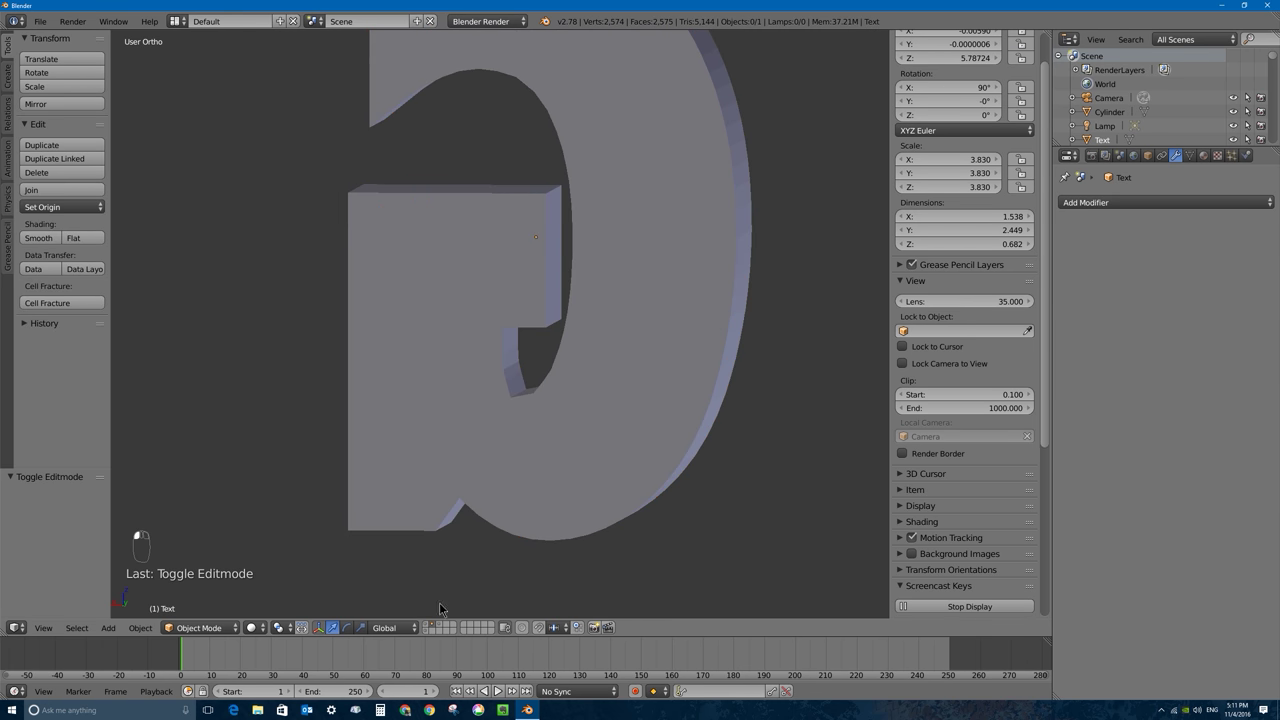
{"action": "scroll", "coordinate": [567, 399], "scroll_direction": "down", "scroll_amount": 4}
{"action": "right_click", "coordinate": [470, 342]}
{"action": "middle_click_drag", "start_coordinate": [470, 342], "coordinate": [457, 366]}
{"action": "key", "text": "Tab"}
{"action": "scroll", "coordinate": [460, 360], "scroll_direction": "up", "scroll_amount": 8}
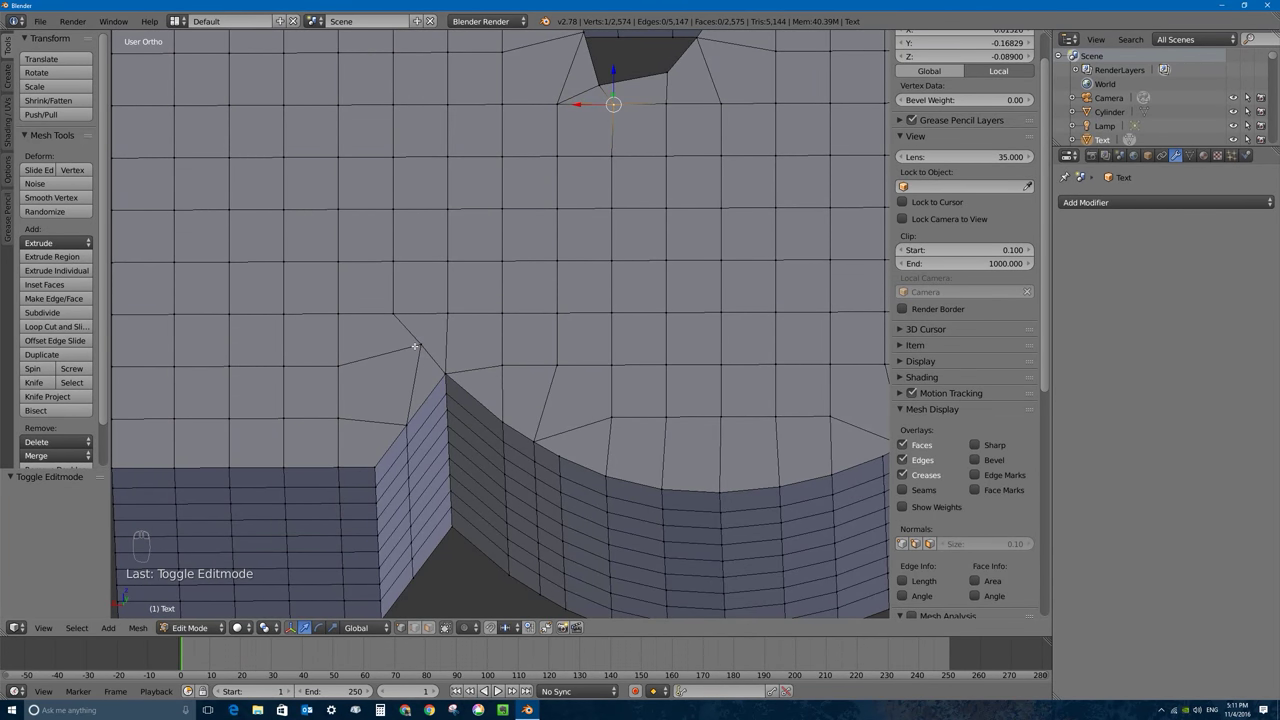
{"action": "right_click", "coordinate": [415, 345]}
{"action": "key", "text": "KP_Decimal"}
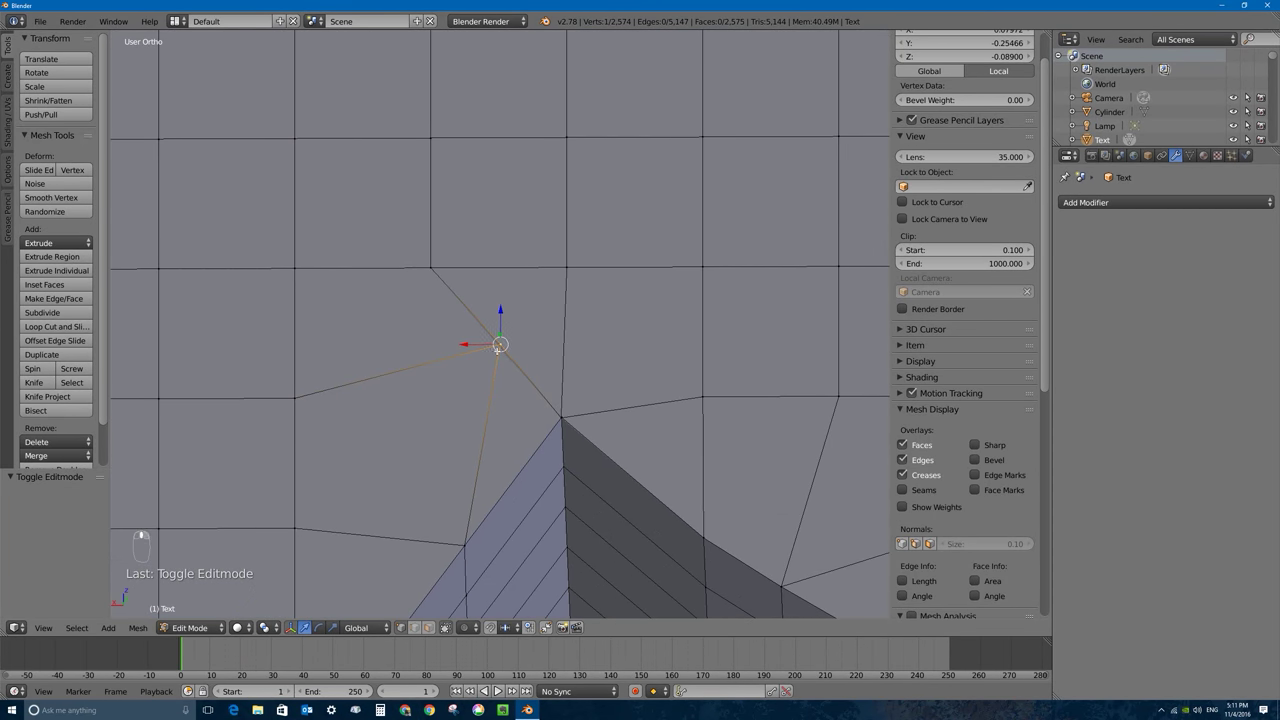
{"action": "middle_click_drag", "start_coordinate": [482, 407], "coordinate": [491, 414]}
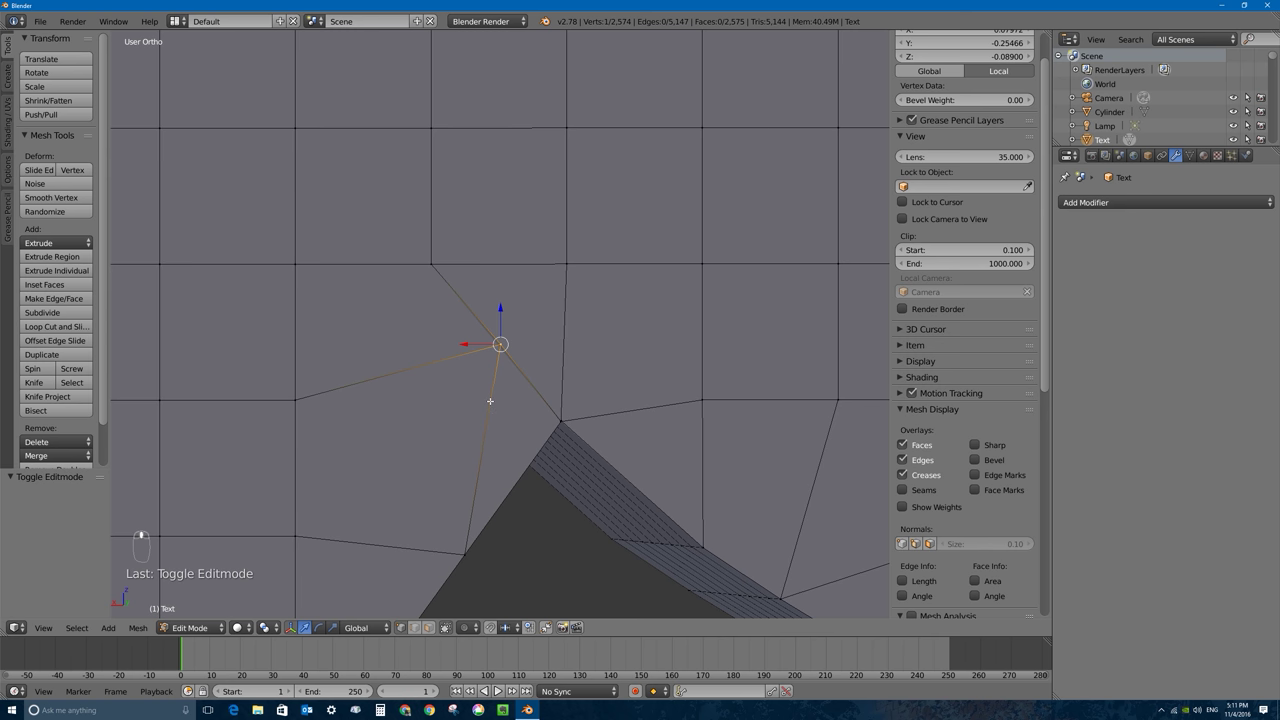
Step: Slide and move the selected back-face vertex above the bottom notch until its edges line up with the surrounding grid
{"action": "key", "text": "g"}
{"action": "key", "text": "g"}
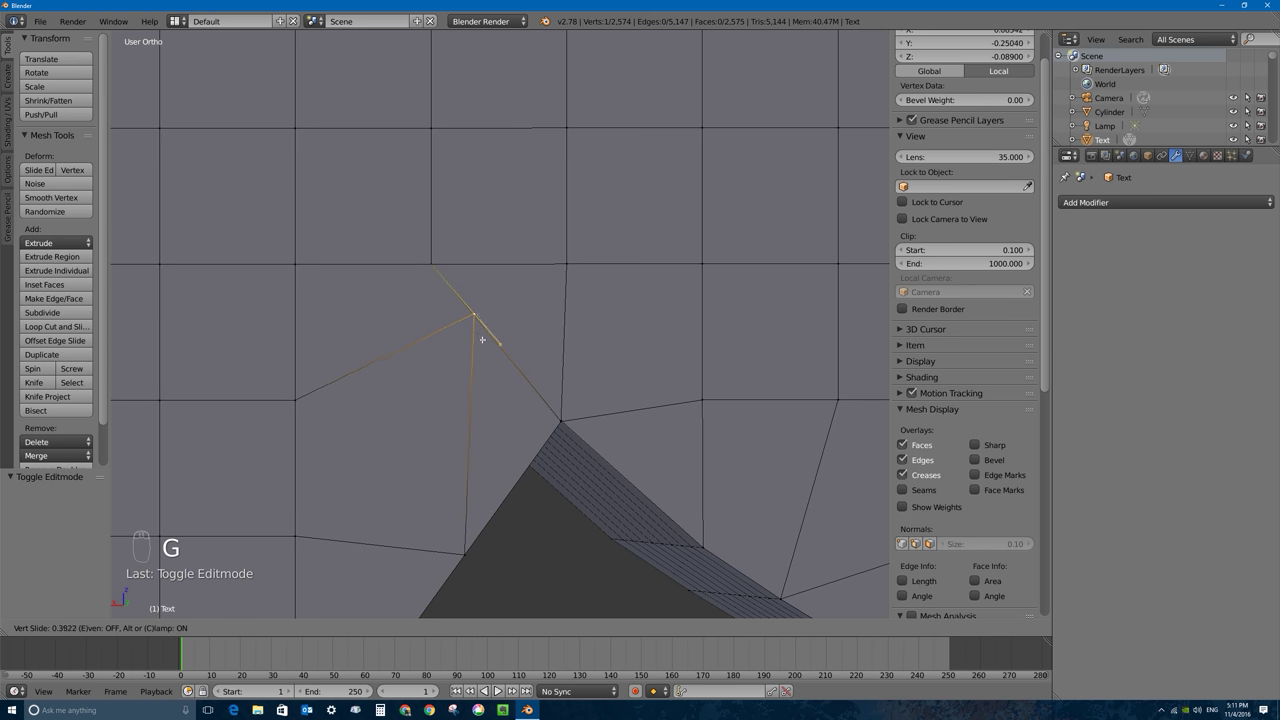
{"action": "left_click", "coordinate": [486, 401]}
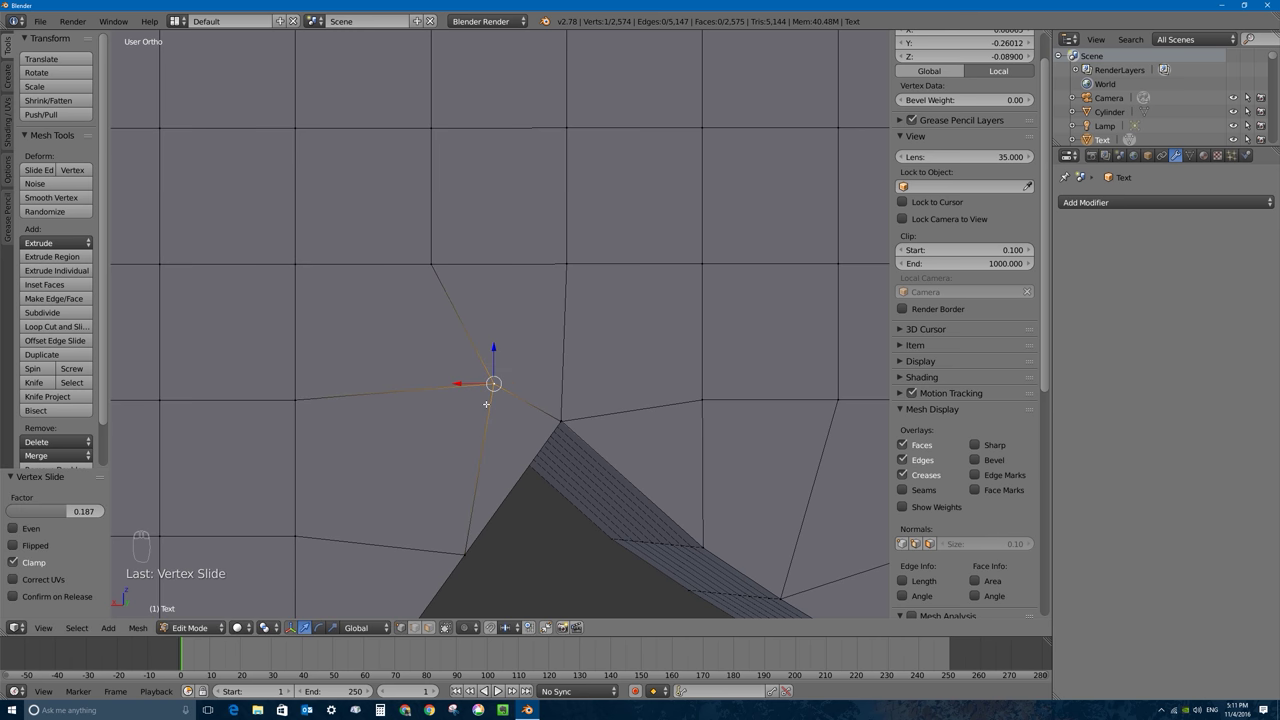
{"action": "key", "text": "ctrl+KP_1"}
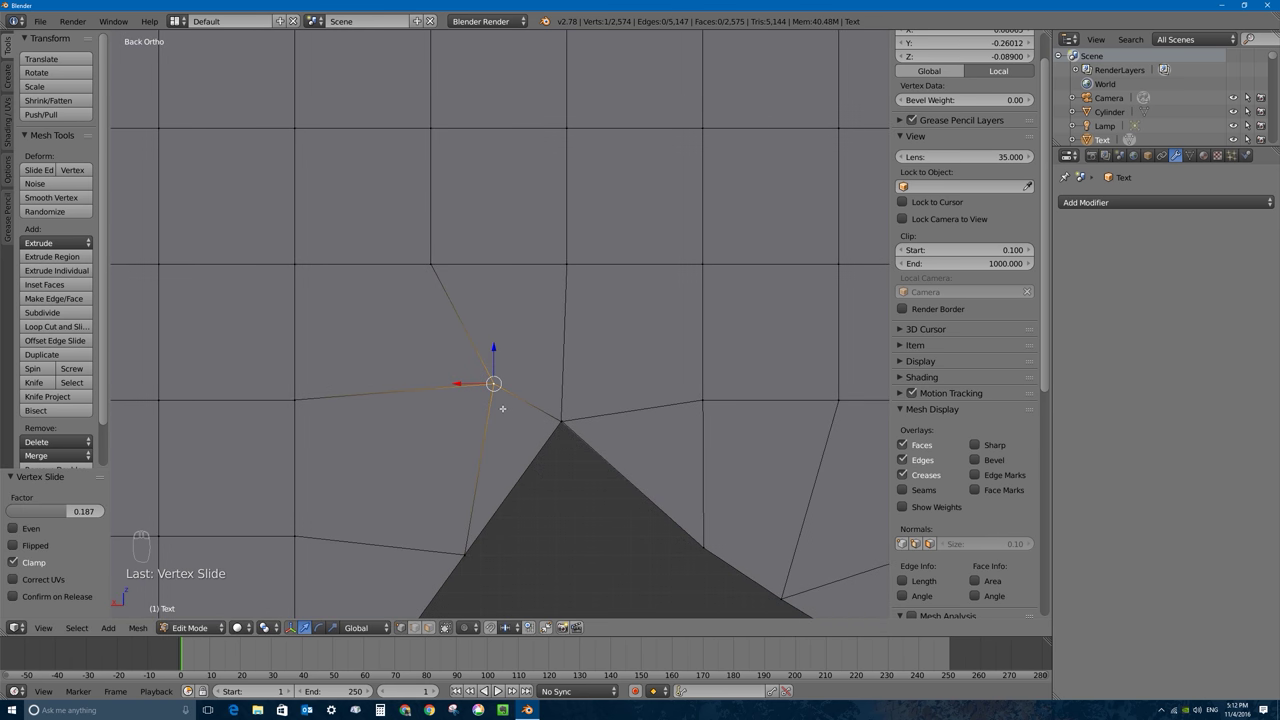
{"action": "key", "text": "KP_1"}
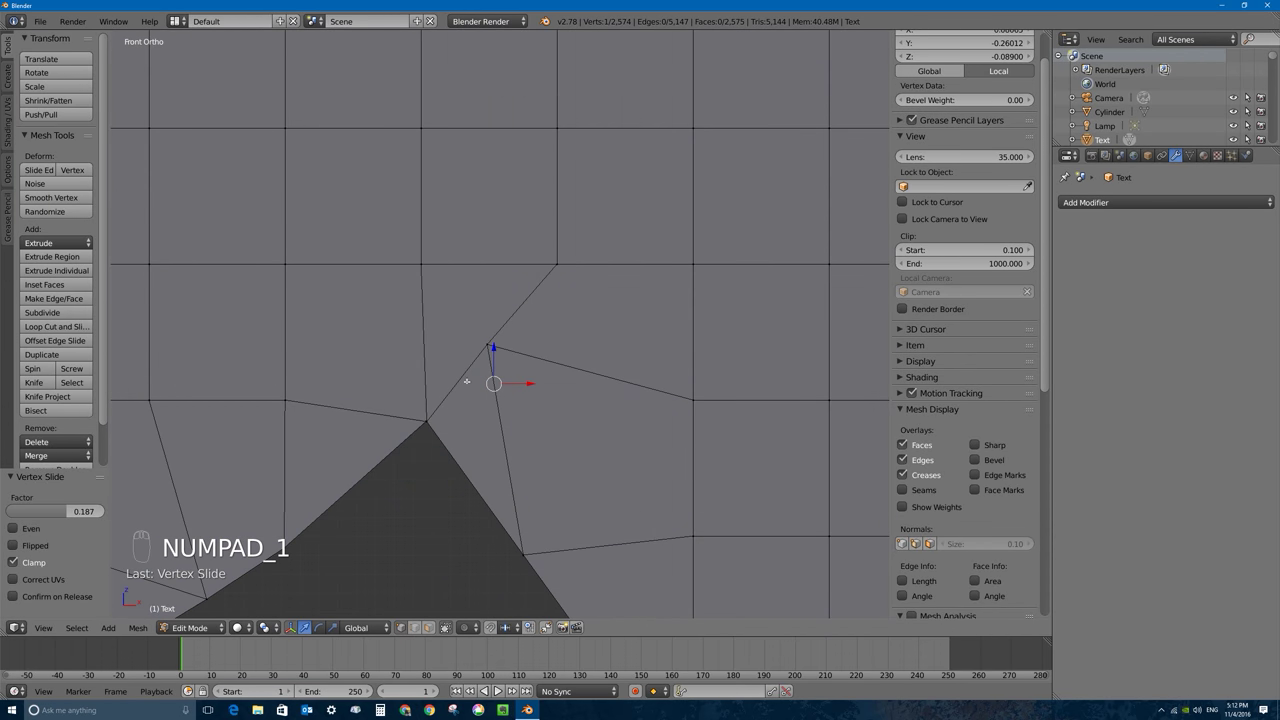
{"action": "key", "text": "ctrl+KP_1"}
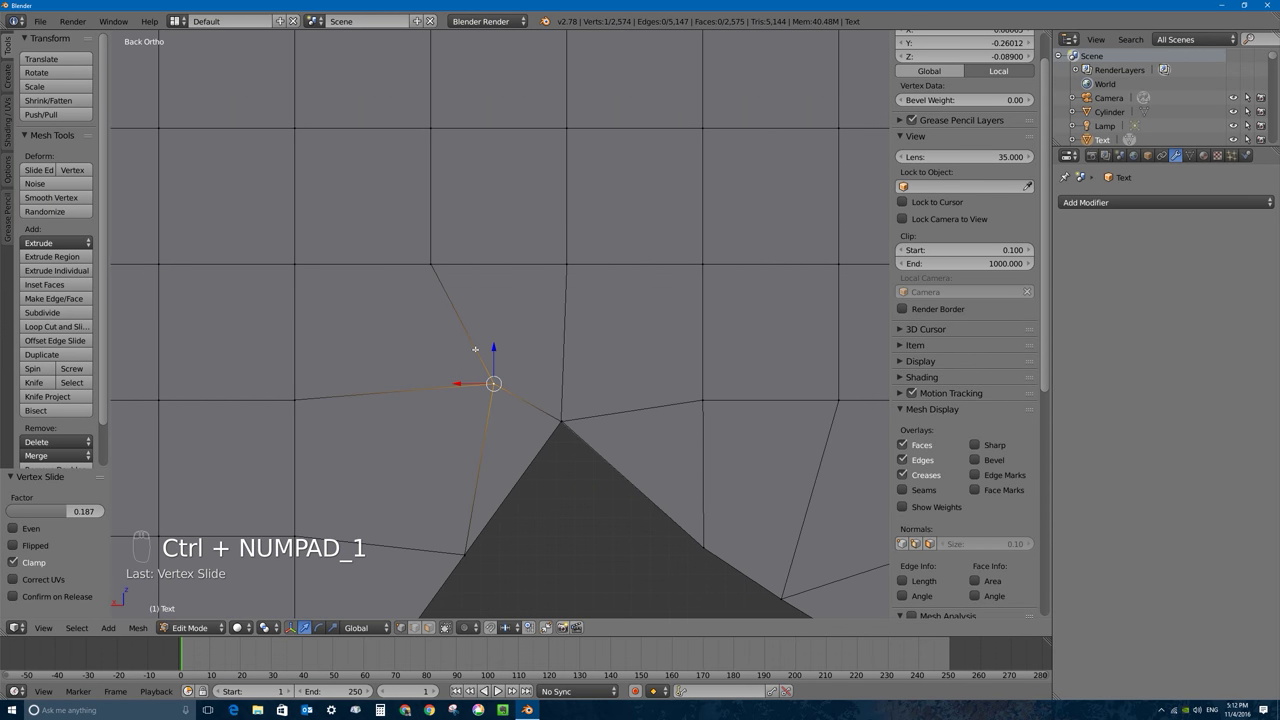
{"action": "key", "text": "g"}
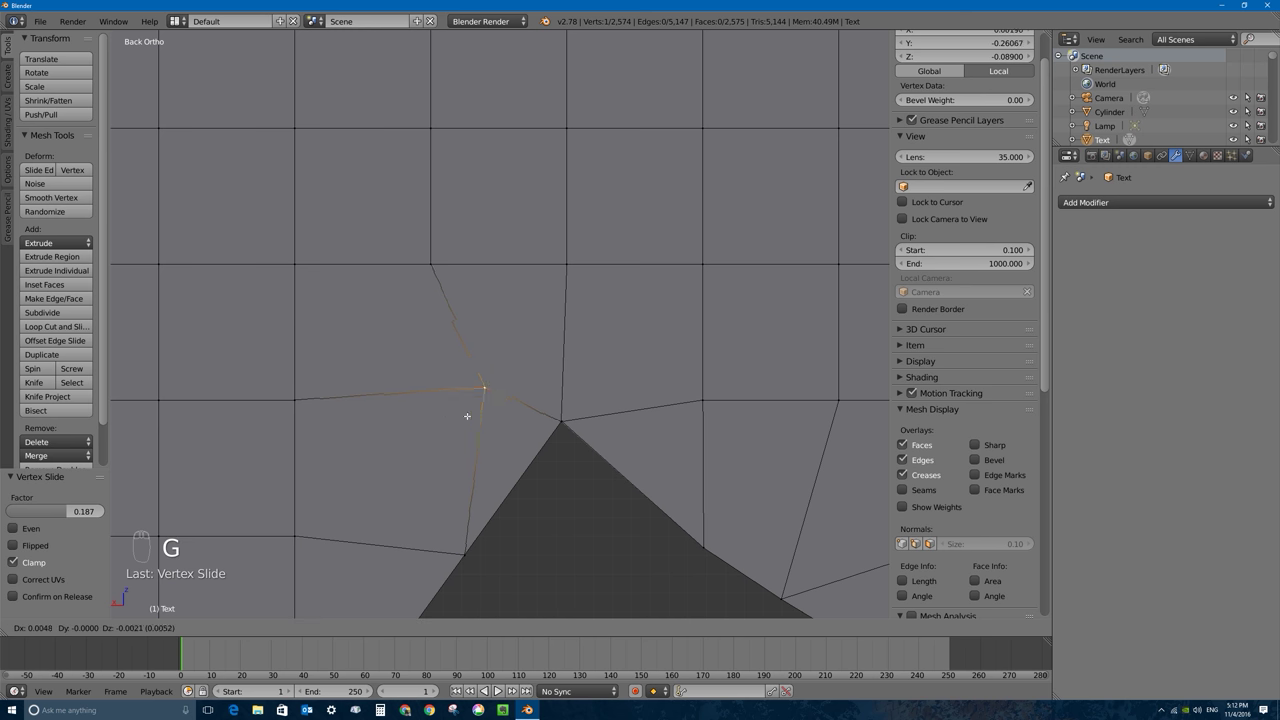
{"action": "left_click", "coordinate": [420, 425]}
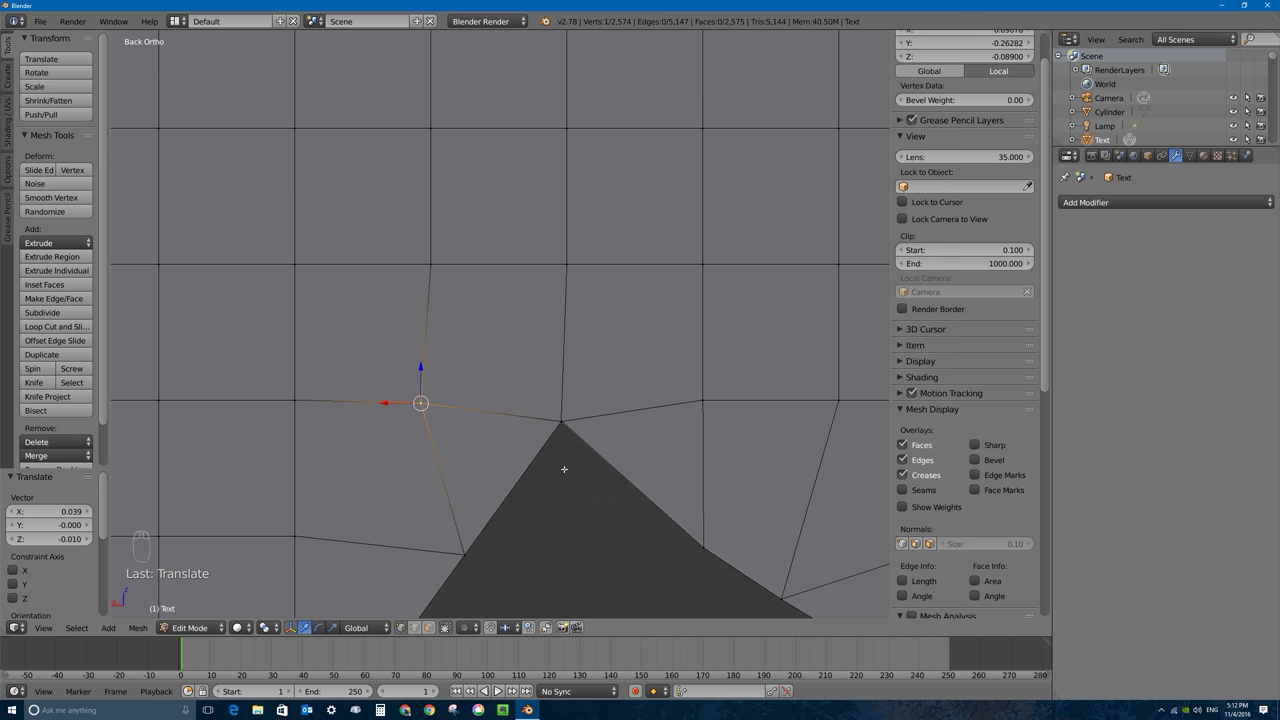
Step: Separate the nearly overlapping vertices at the notch's tip by raising the upper one about 0.002 along Z
{"action": "scroll", "coordinate": [565, 445], "scroll_direction": "down", "scroll_amount": 2}
{"action": "scroll", "coordinate": [571, 434], "scroll_direction": "up", "scroll_amount": 5}
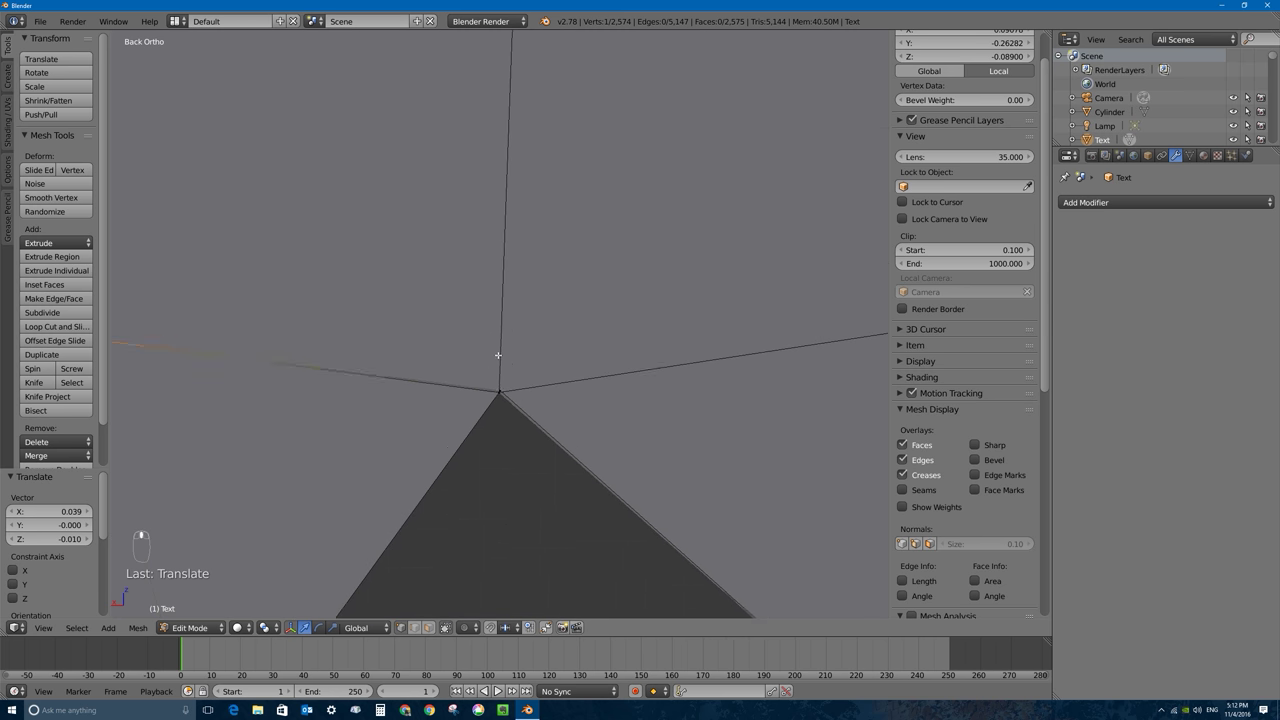
{"action": "scroll", "coordinate": [518, 455], "scroll_direction": "down", "scroll_amount": 1}
{"action": "scroll", "coordinate": [510, 420], "scroll_direction": "up", "scroll_amount": 2}
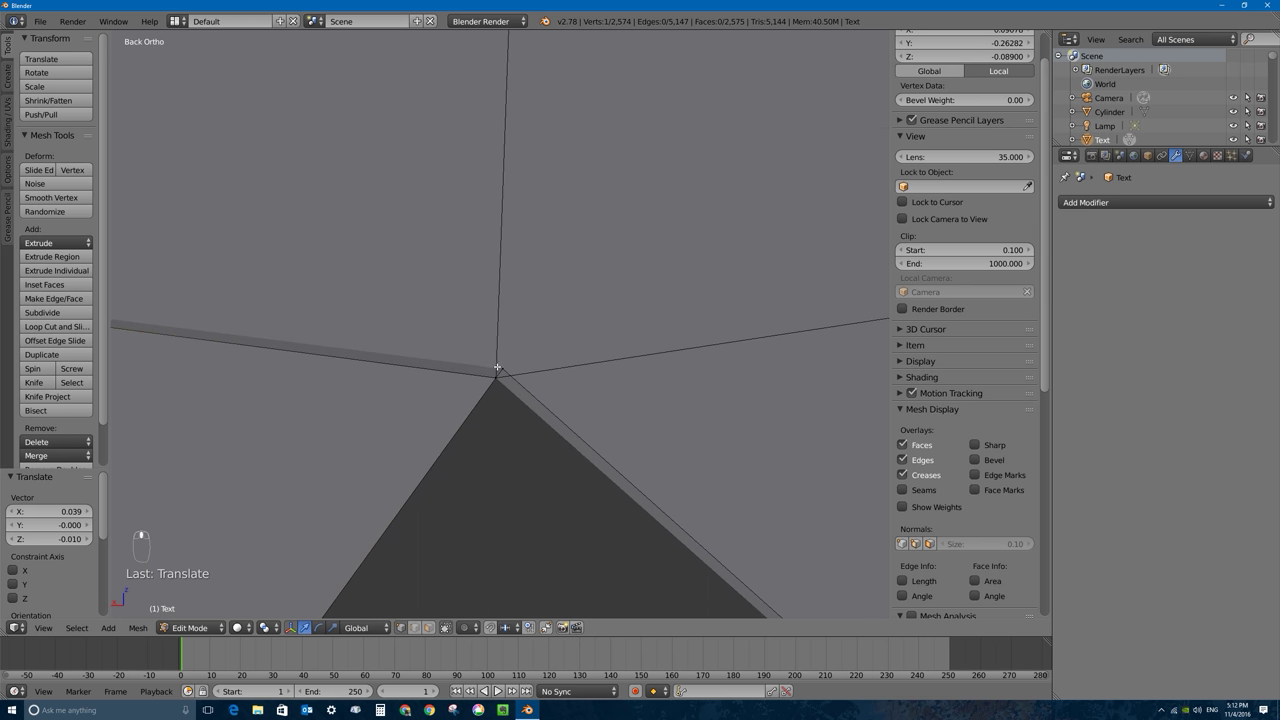
{"action": "right_click", "coordinate": [503, 369]}
{"action": "key", "text": "g"}
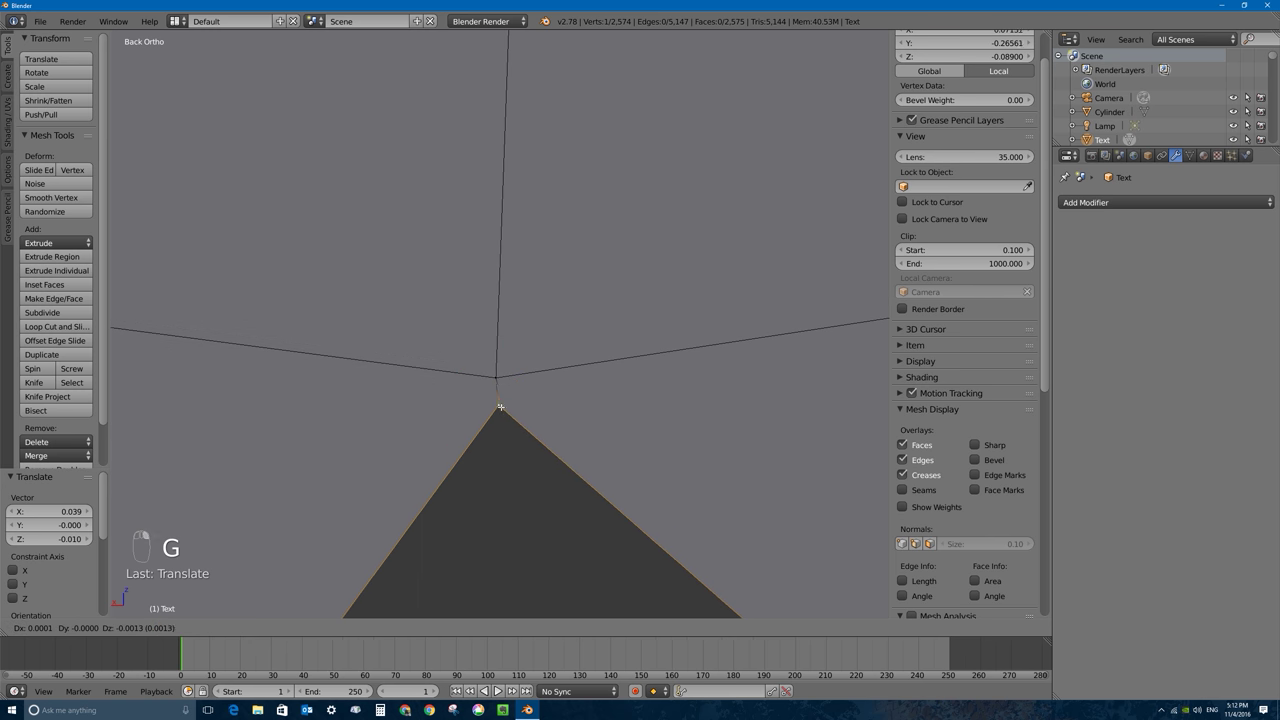
{"action": "right_click", "coordinate": [496, 377]}
{"action": "key", "text": "g"}
{"action": "key", "text": "z"}
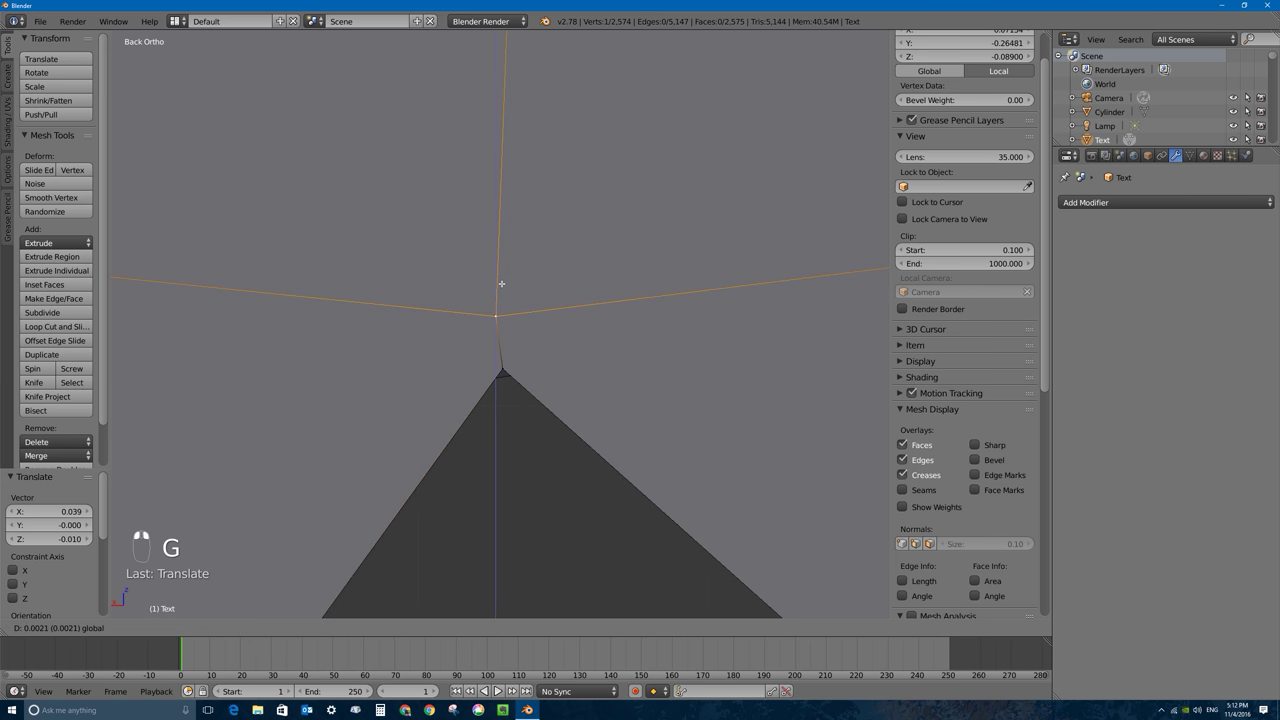
{"action": "left_click", "coordinate": [518, 377]}
{"action": "scroll", "coordinate": [519, 373], "scroll_direction": "down", "scroll_amount": 3}
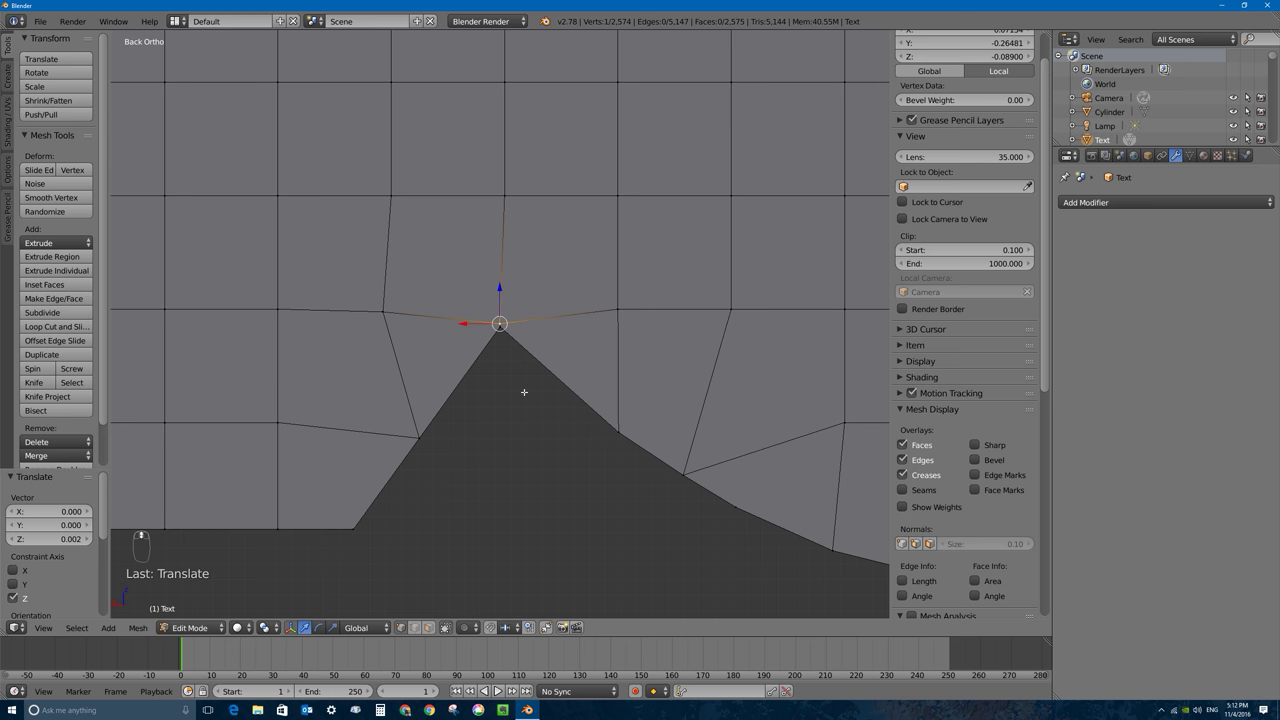
Step: Return to Object Mode, show layer 2 and examine the fractured G's broken areas at the lower corner and inner curve
{"action": "scroll", "coordinate": [482, 402], "scroll_direction": "down", "scroll_amount": 3}
{"action": "scroll", "coordinate": [600, 457], "scroll_direction": "down", "scroll_amount": 2}
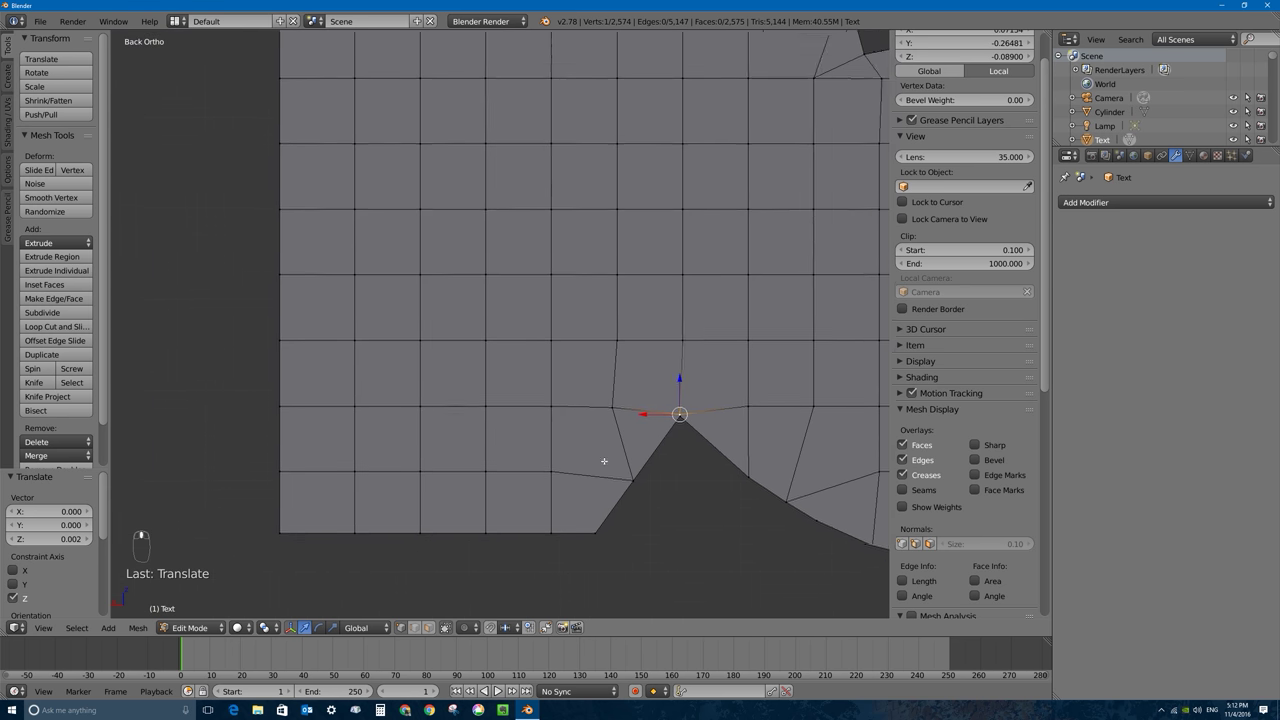
{"action": "scroll", "coordinate": [346, 486], "scroll_direction": "down", "scroll_amount": 2}
{"action": "scroll", "coordinate": [560, 266], "scroll_direction": "down", "scroll_amount": 2}
{"action": "scroll", "coordinate": [539, 318], "scroll_direction": "down", "scroll_amount": 1}
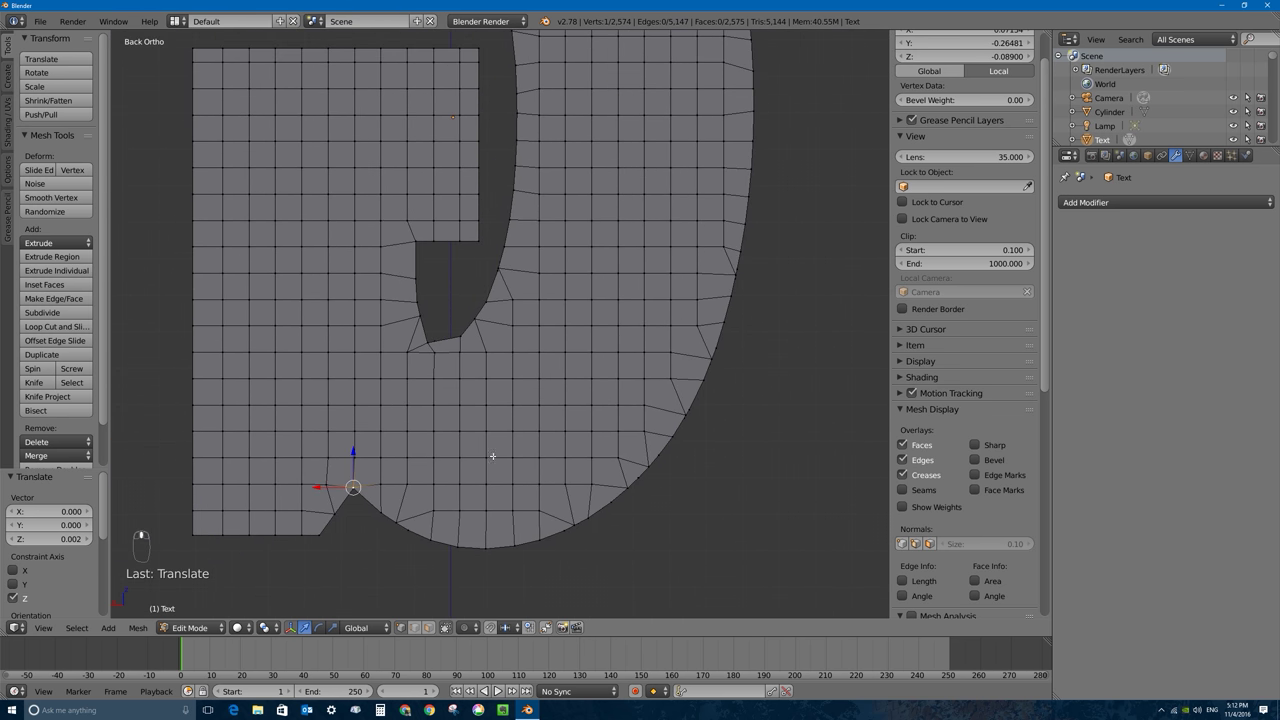
{"action": "key", "text": "Tab"}
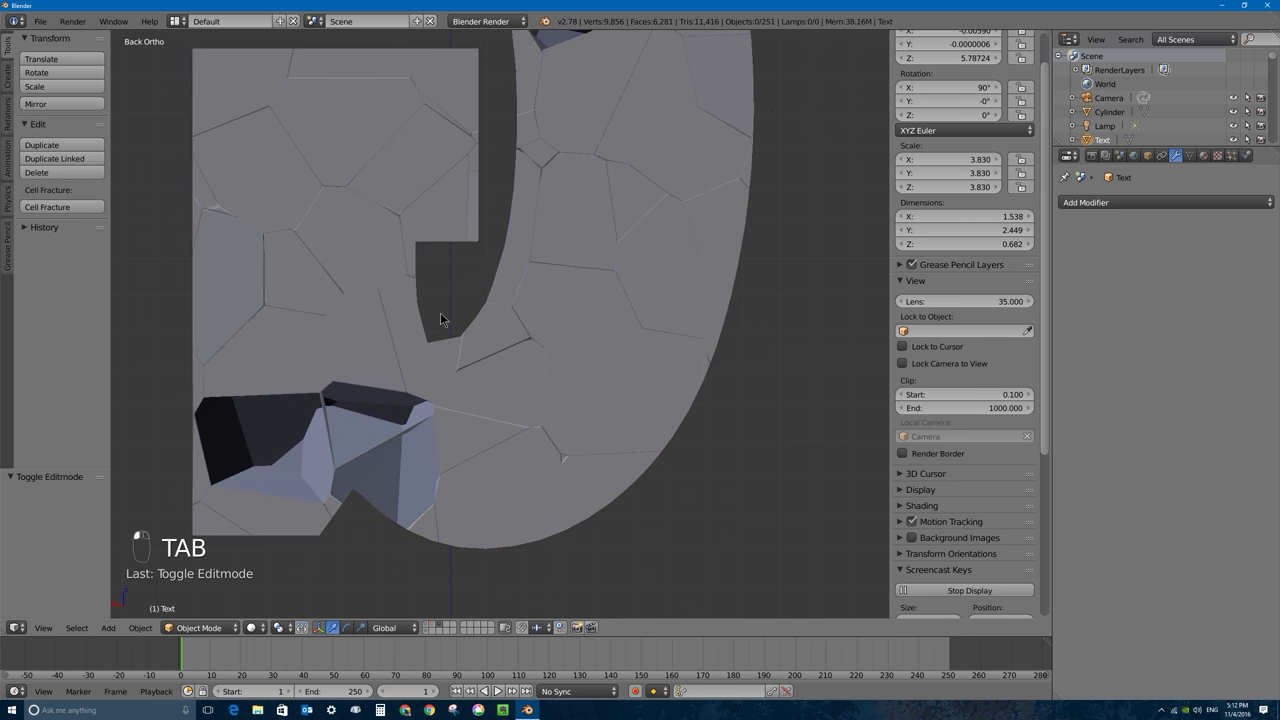
{"action": "scroll", "coordinate": [401, 489], "scroll_direction": "down", "scroll_amount": 2}
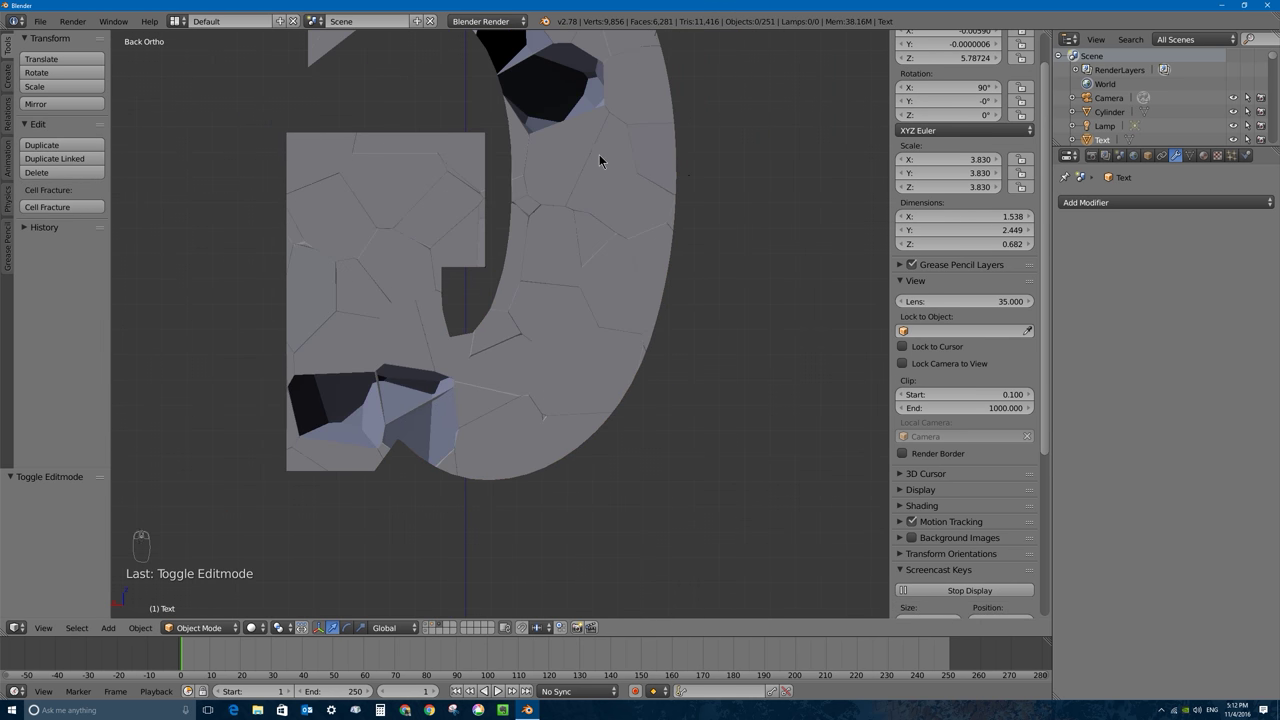
{"action": "scroll", "coordinate": [537, 449], "scroll_direction": "up", "scroll_amount": 4}
{"action": "middle_click_drag", "start_coordinate": [474, 392], "coordinate": [498, 374]}
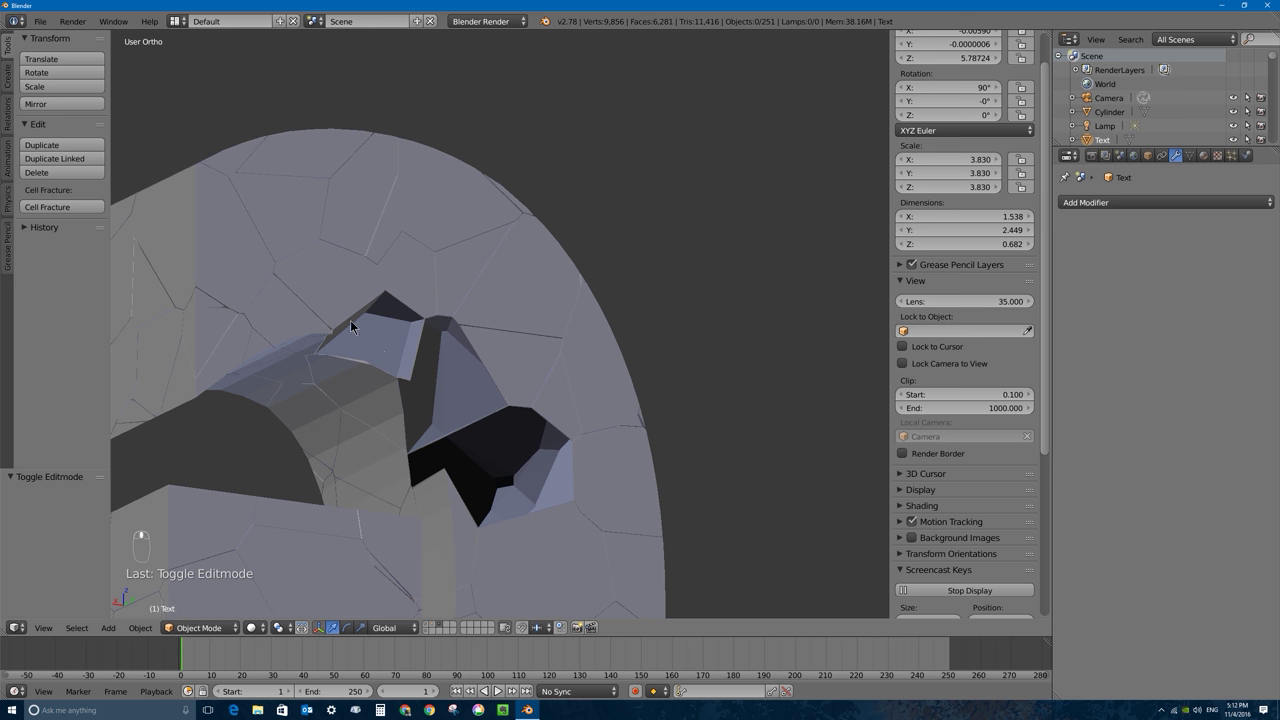
Step: Return to layer 1, enter Edit Mode on the G and connect a vertex on the inner curve's back edge to the neighbouring grid vertex
{"action": "left_click", "coordinate": [435, 628]}
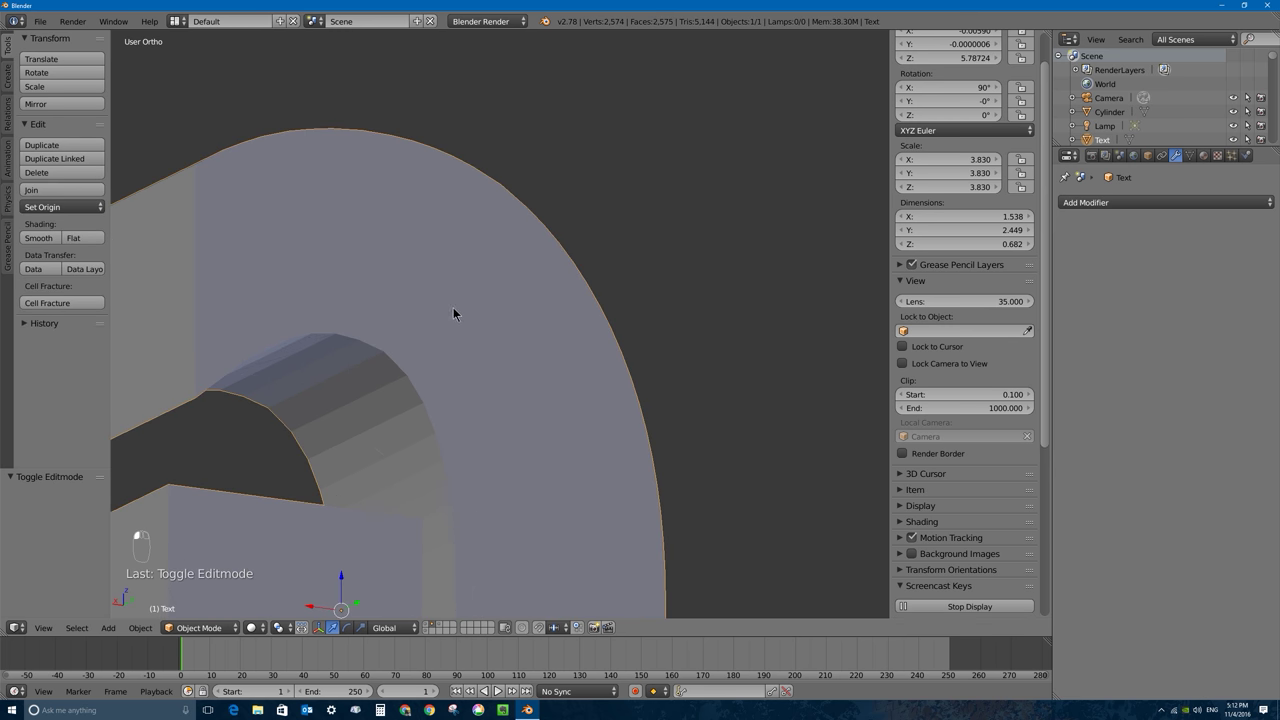
{"action": "scroll", "coordinate": [440, 315], "scroll_direction": "up", "scroll_amount": 2}
{"action": "key", "text": "Tab"}
{"action": "scroll", "coordinate": [443, 371], "scroll_direction": "up", "scroll_amount": 4}
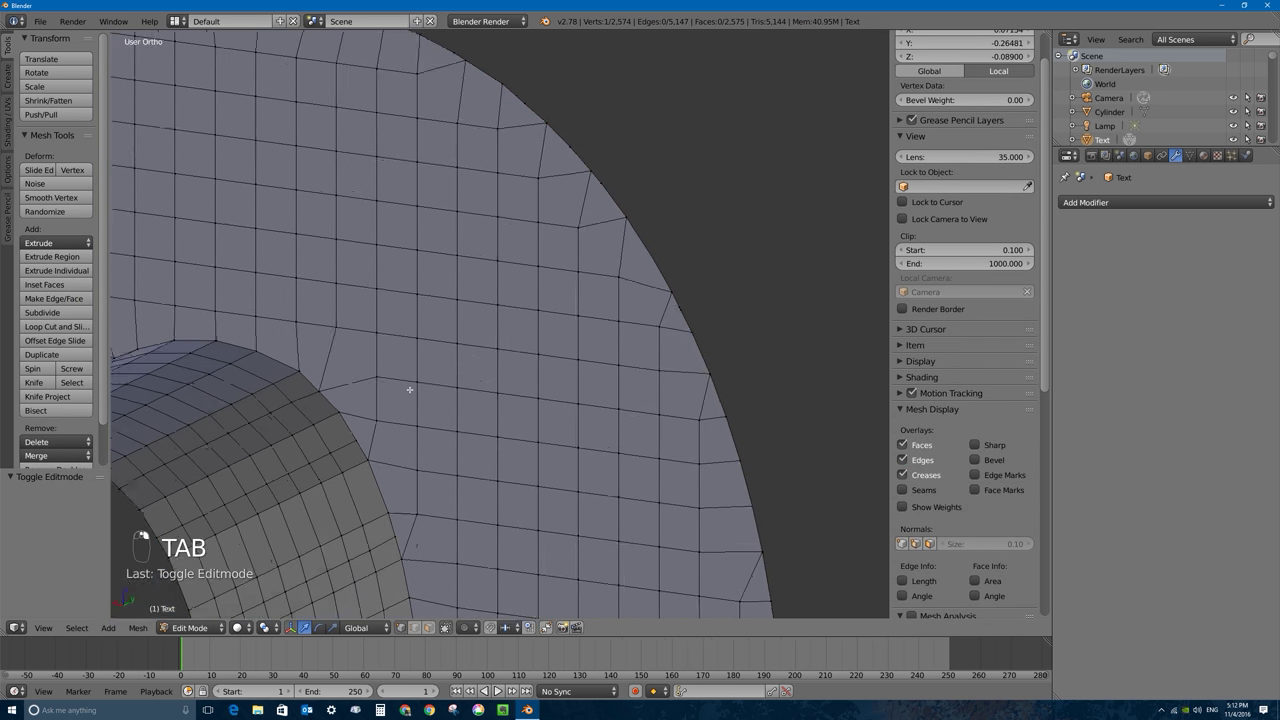
{"action": "right_click", "coordinate": [566, 358]}
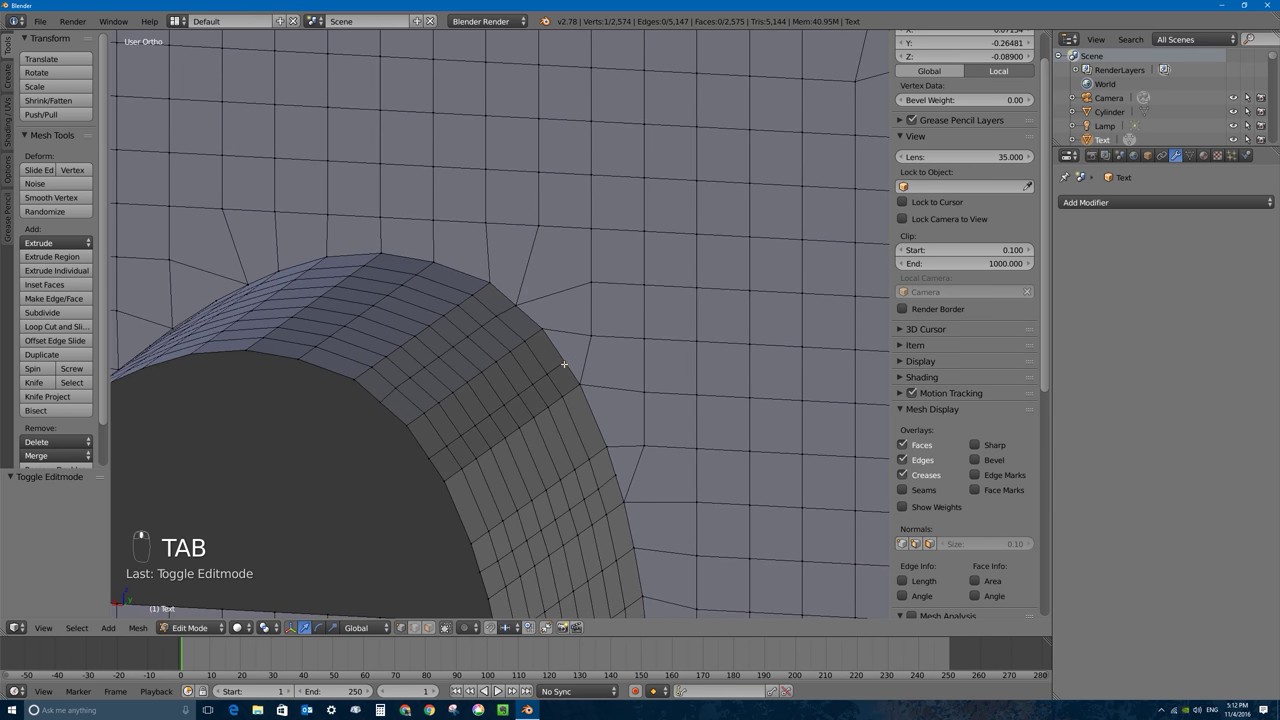
{"action": "right_click", "coordinate": [614, 473]}
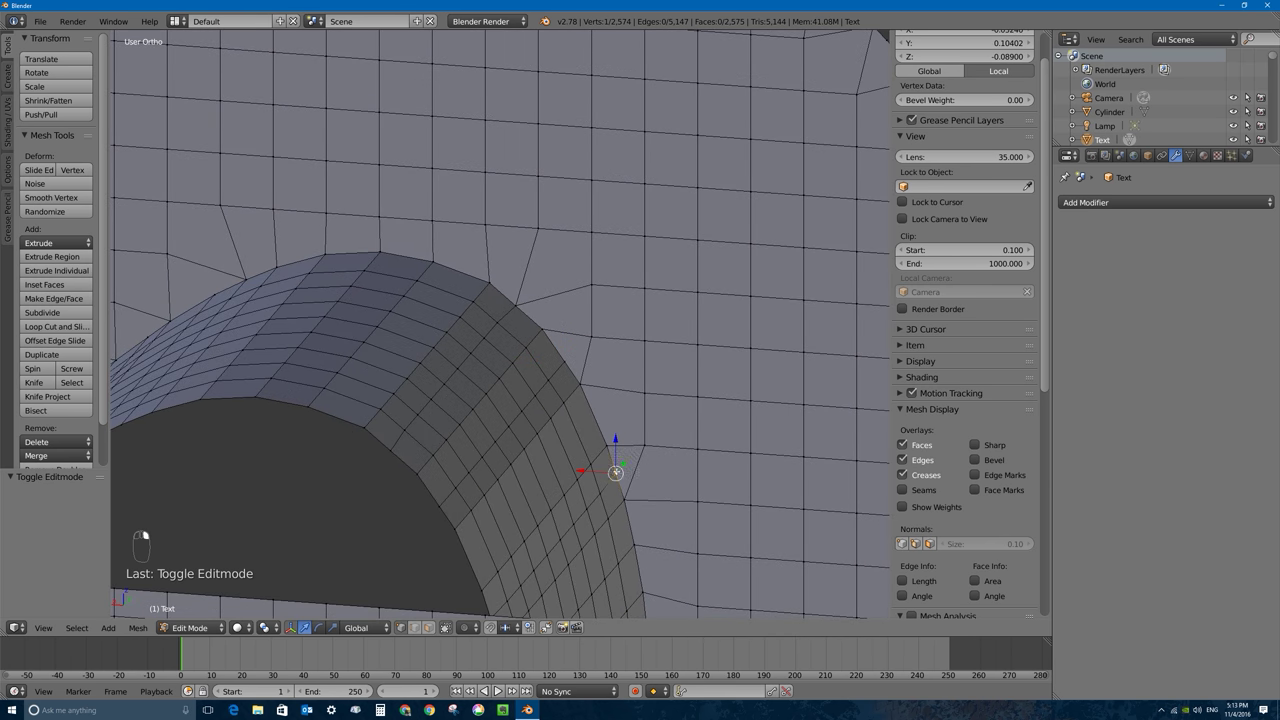
{"action": "right_click", "coordinate": [640, 445], "text": "shift"}
{"action": "key", "text": "j"}
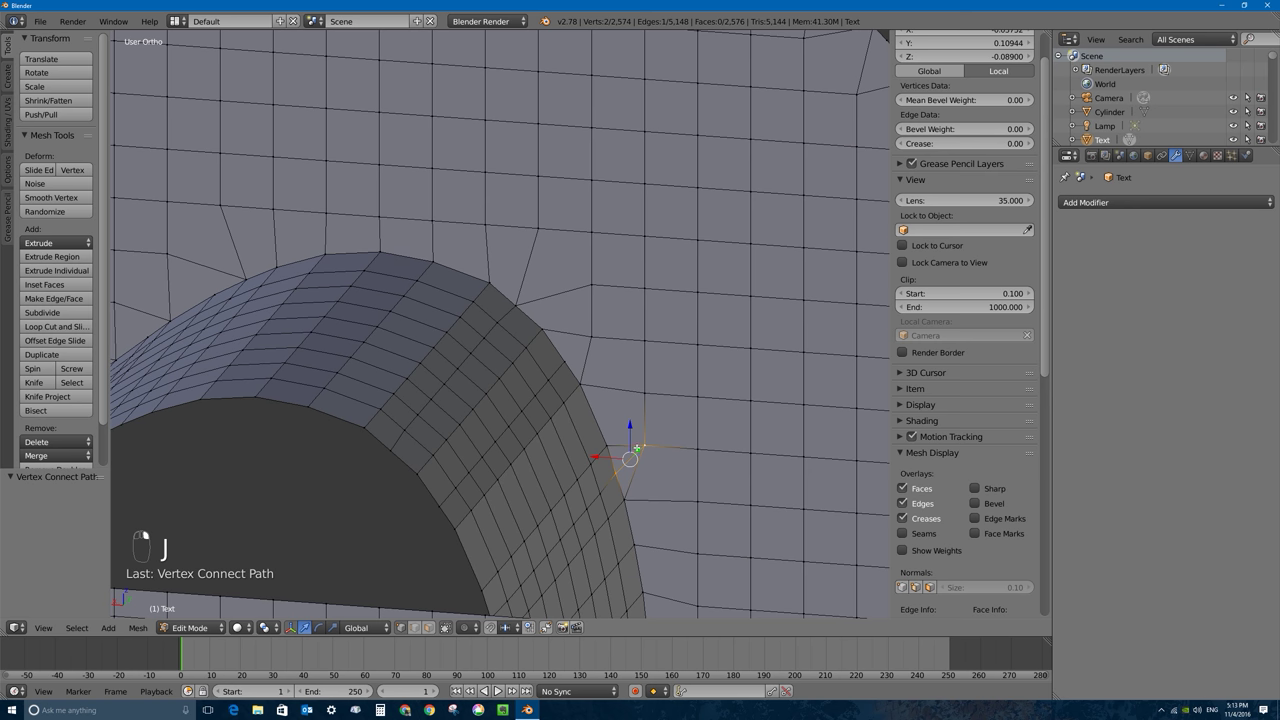
Step: Connect another vertex higher on the inner curve's edge to its nearby grid vertex and return to Object Mode
{"action": "right_click", "coordinate": [568, 360]}
{"action": "right_click", "coordinate": [591, 338], "text": "shift"}
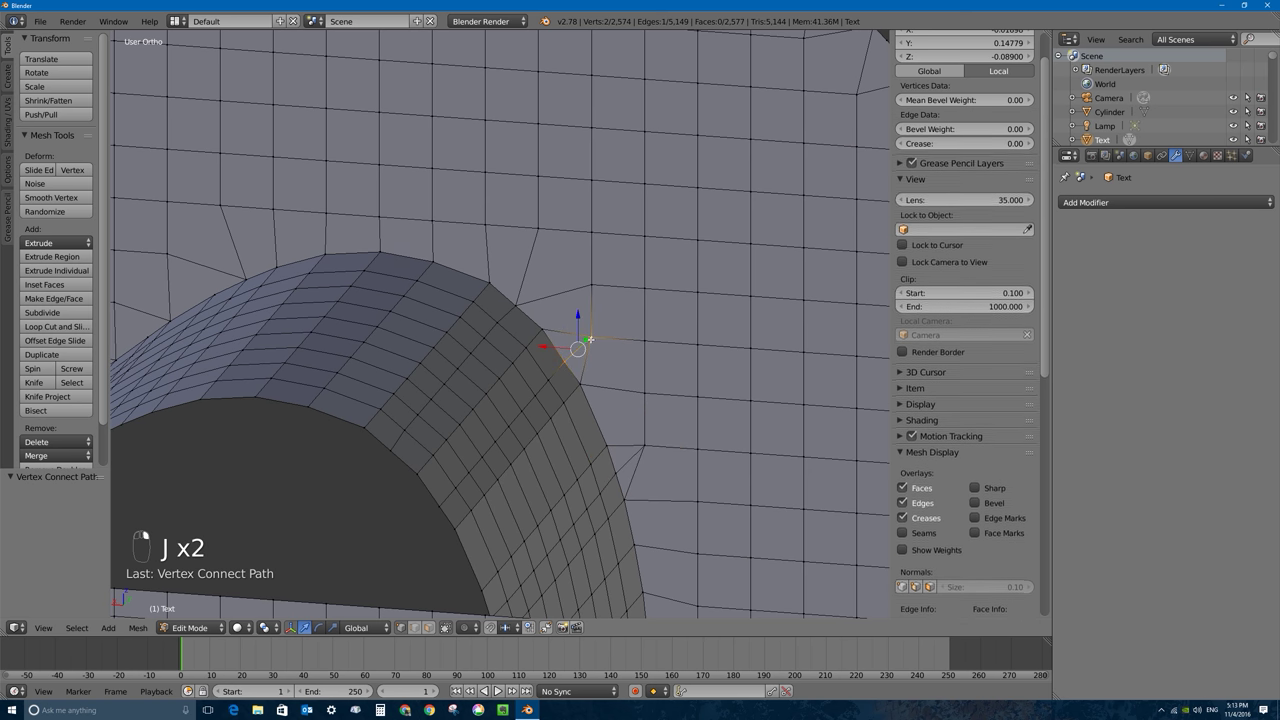
{"action": "key", "text": "j"}
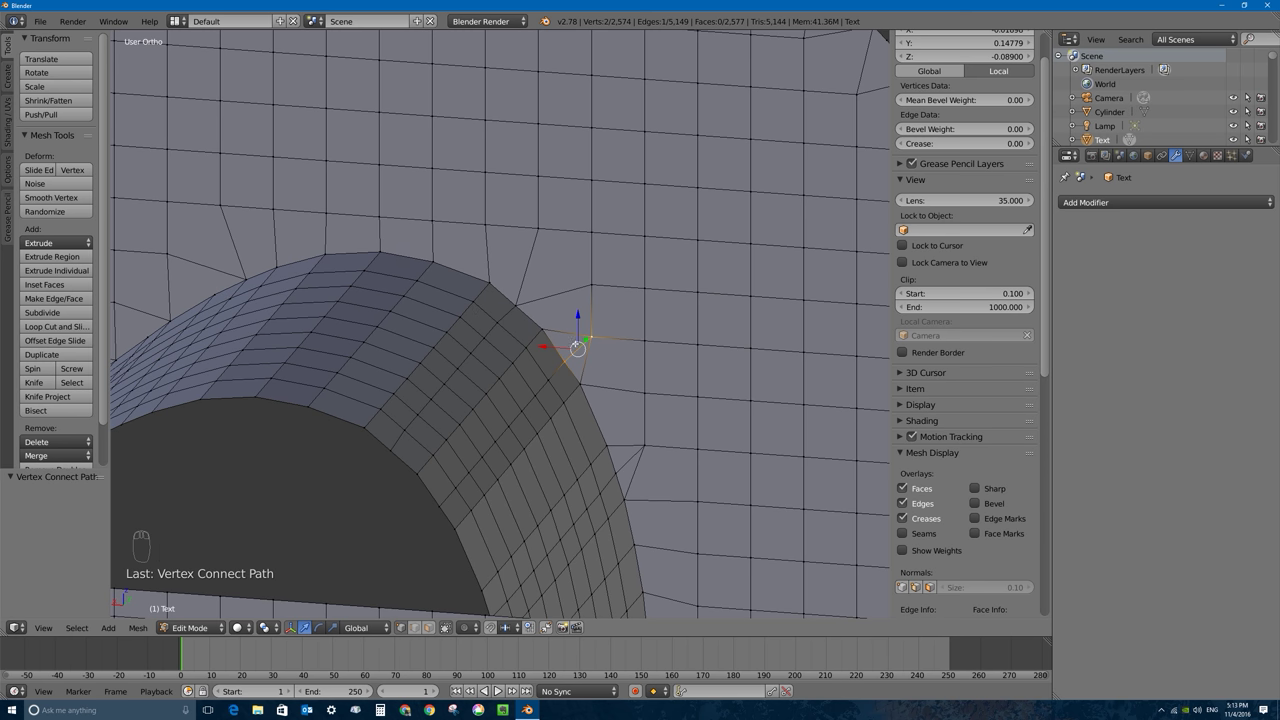
{"action": "key", "text": "Tab"}
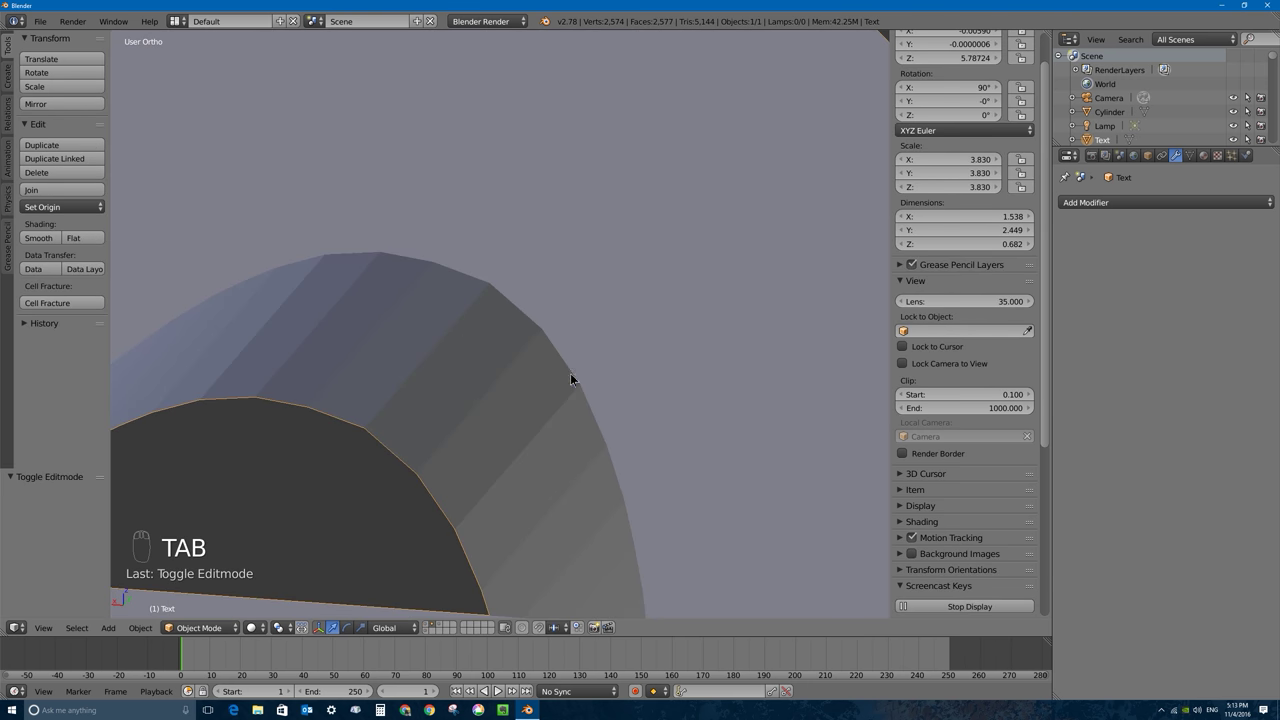
Step: Show layer 2, select all the old fracture pieces and delete them
{"action": "middle_click_drag", "start_coordinate": [570, 373], "coordinate": [567, 359]}
{"action": "scroll", "coordinate": [567, 359], "scroll_direction": "down", "scroll_amount": 6}
{"action": "key", "text": "a"}
{"action": "key", "text": "a"}
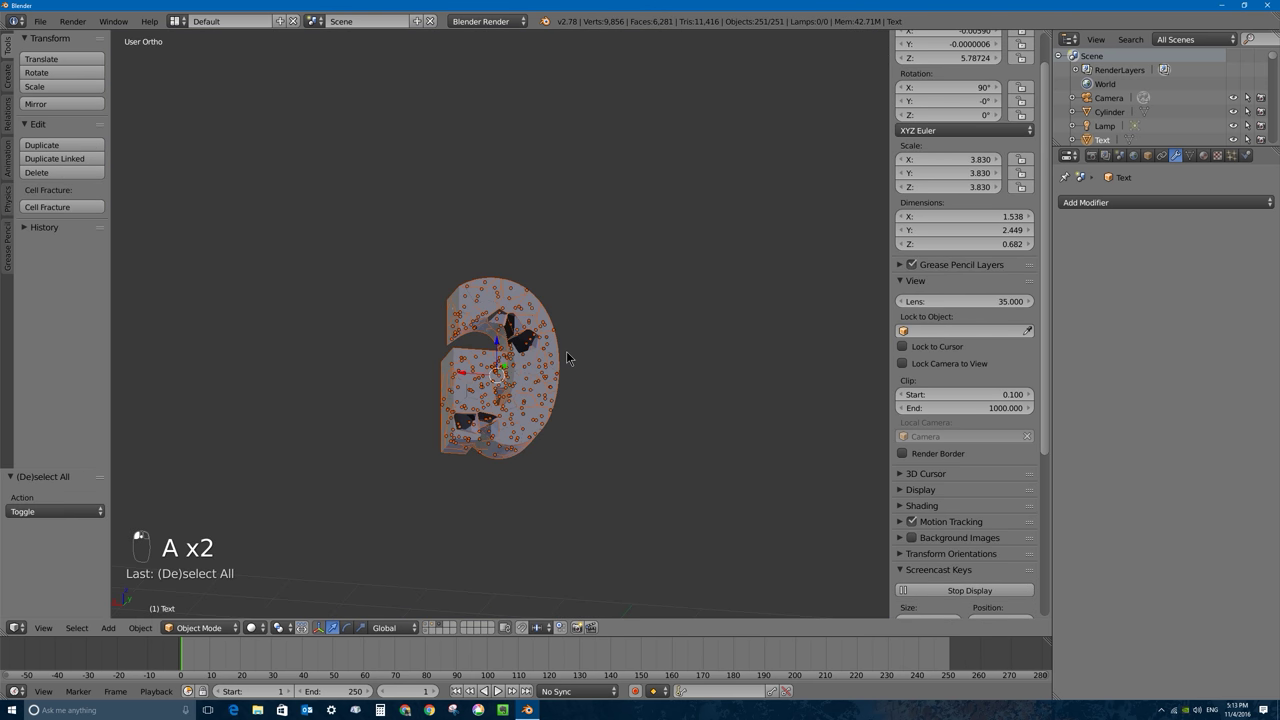
{"action": "key", "text": "x"}
{"action": "left_click", "coordinate": [510, 367]}
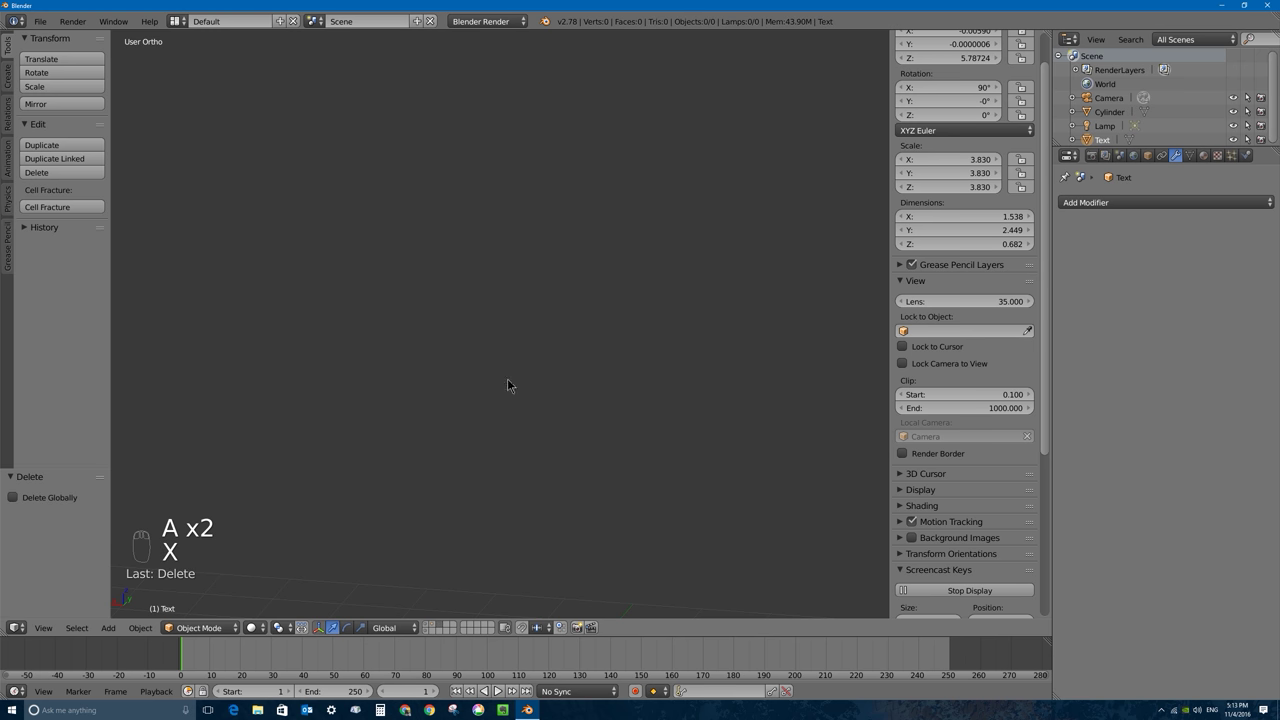
Step: Return to layer 1 and run Cell Fracture again on the repaired G with its current settings
{"action": "left_click", "coordinate": [431, 622]}
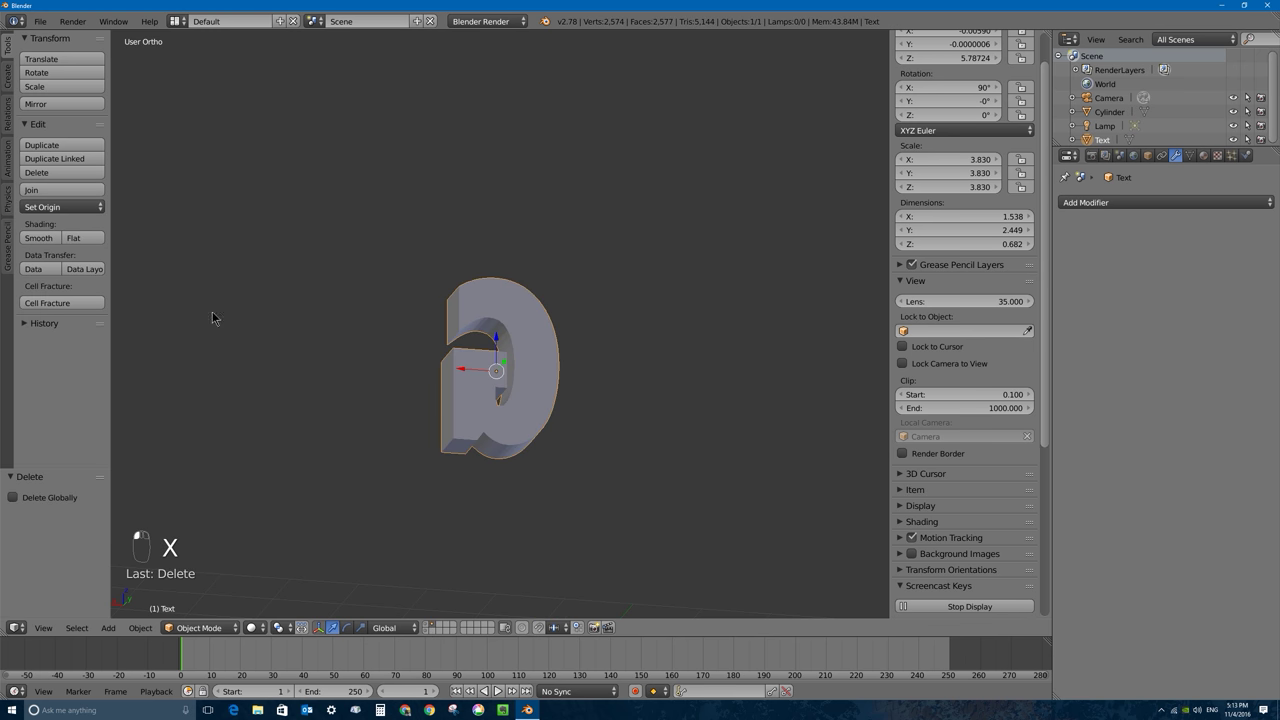
{"action": "left_click", "coordinate": [64, 309]}
{"action": "left_click", "coordinate": [170, 666]}
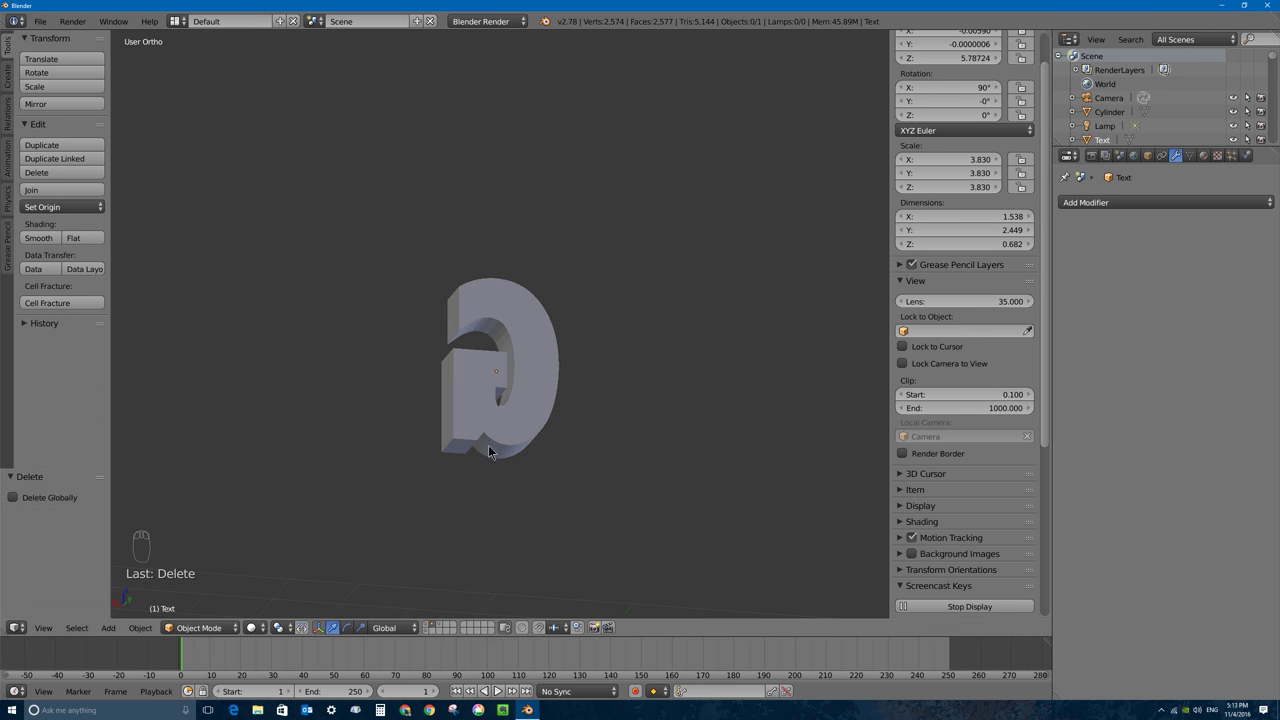
Step: Show layer 2 and examine the newly fractured G from the front and back for missing pieces
{"action": "left_click", "coordinate": [439, 627]}
{"action": "middle_click_drag", "start_coordinate": [406, 380], "coordinate": [582, 395]}
{"action": "scroll", "coordinate": [597, 395], "scroll_direction": "up", "scroll_amount": 4}
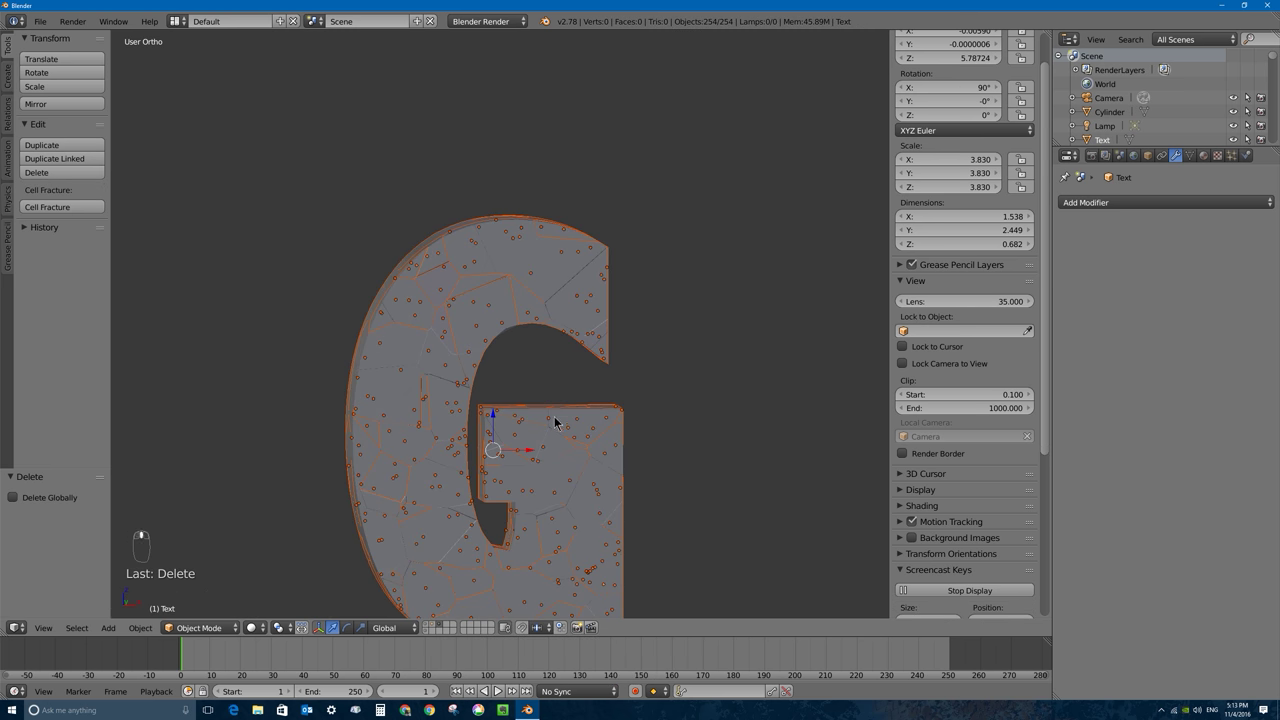
{"action": "scroll", "coordinate": [555, 422], "scroll_direction": "down", "scroll_amount": 2}
{"action": "middle_click_drag", "start_coordinate": [503, 471], "coordinate": [607, 437]}
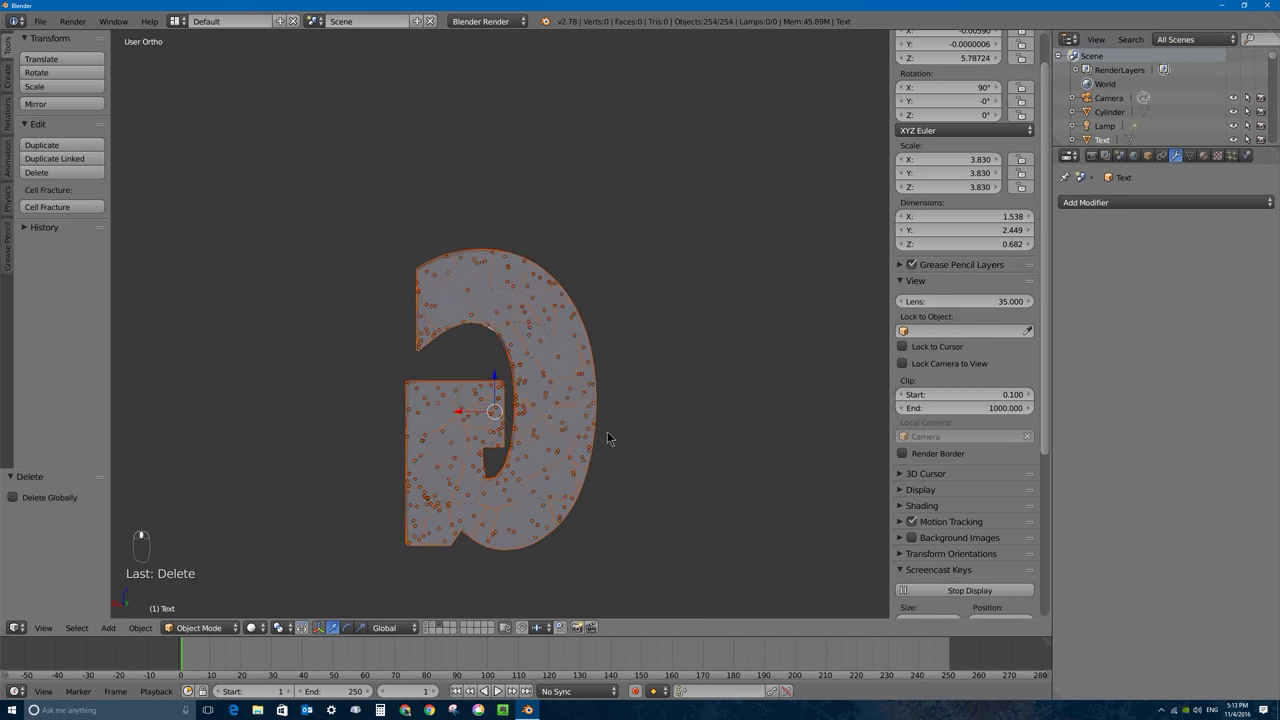
Step: Select individual pieces on the G's back face and examine the tiny fragment near the lower corner up close
{"action": "right_click", "coordinate": [462, 311]}
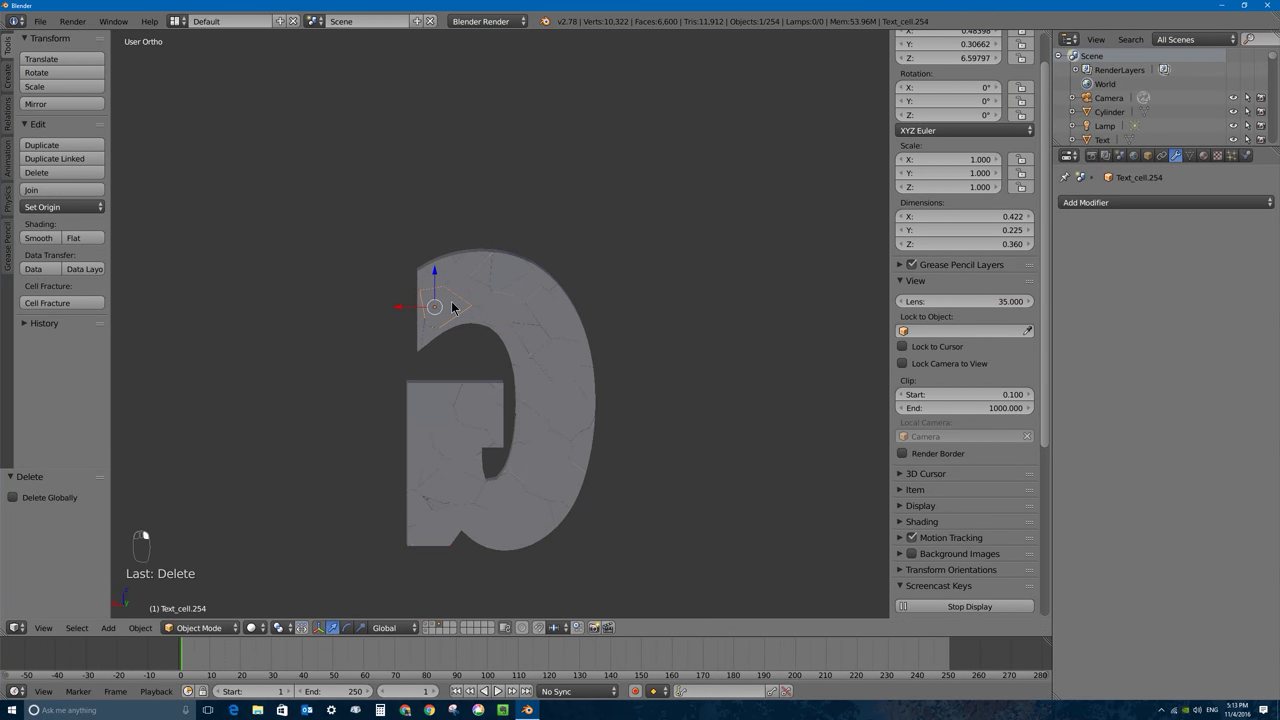
{"action": "right_click", "coordinate": [428, 502]}
{"action": "middle_click_drag", "start_coordinate": [435, 506], "coordinate": [508, 394], "text": "shift"}
{"action": "scroll", "coordinate": [490, 400], "scroll_direction": "up", "scroll_amount": 4}
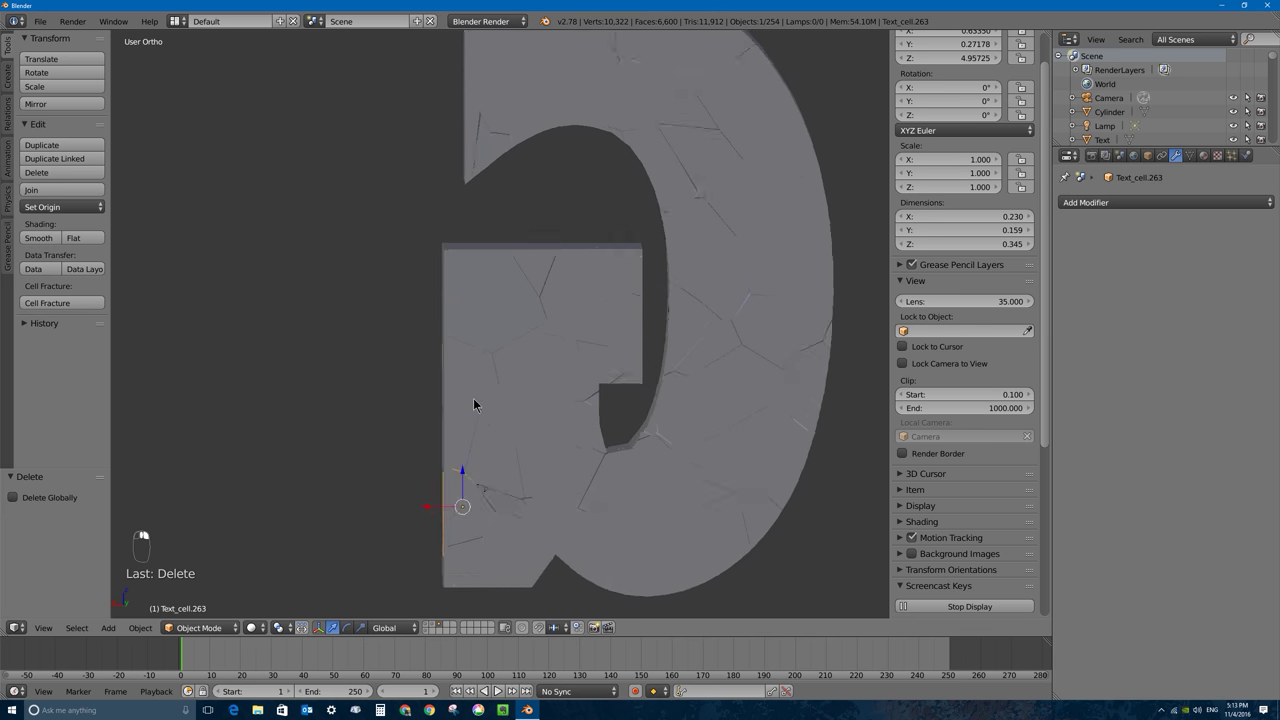
{"action": "scroll", "coordinate": [473, 403], "scroll_direction": "up", "scroll_amount": 2}
{"action": "scroll", "coordinate": [499, 512], "scroll_direction": "up", "scroll_amount": 2}
{"action": "scroll", "coordinate": [430, 390], "scroll_direction": "up", "scroll_amount": 2}
{"action": "right_click", "coordinate": [362, 432]}
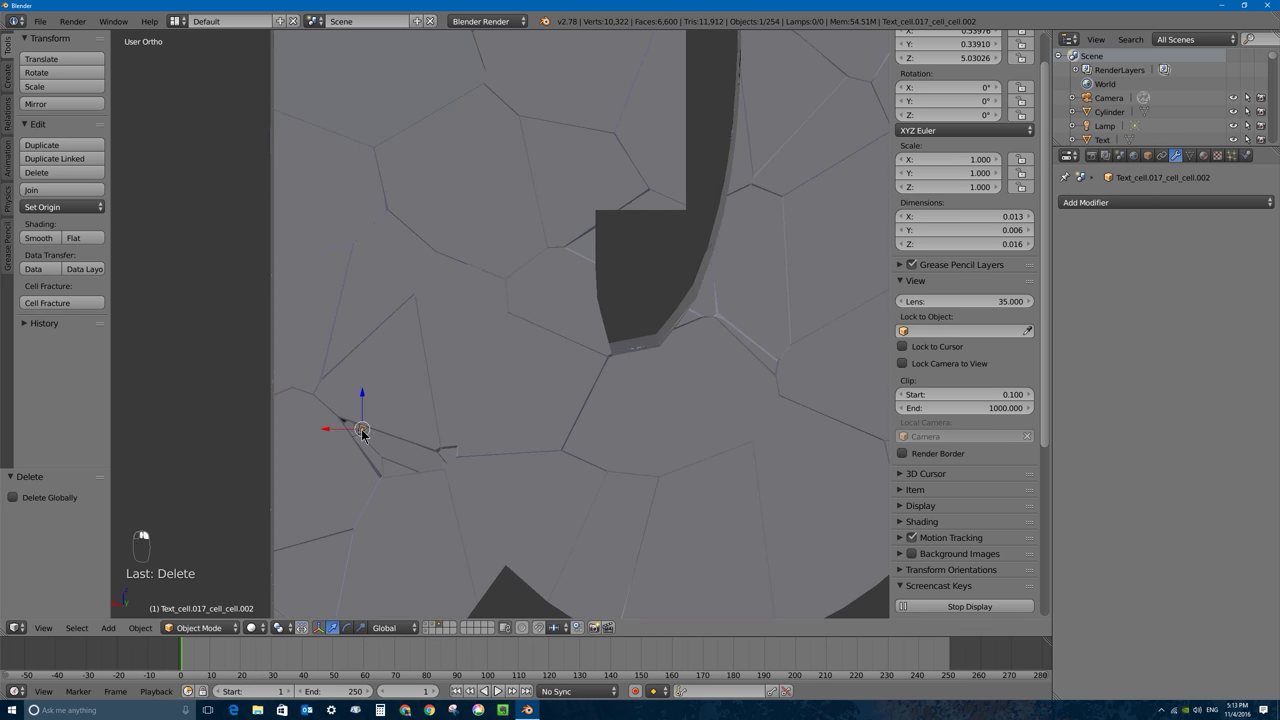
{"action": "scroll", "coordinate": [424, 412], "scroll_direction": "down", "scroll_amount": 4}
{"action": "scroll", "coordinate": [550, 420], "scroll_direction": "down", "scroll_amount": 2}
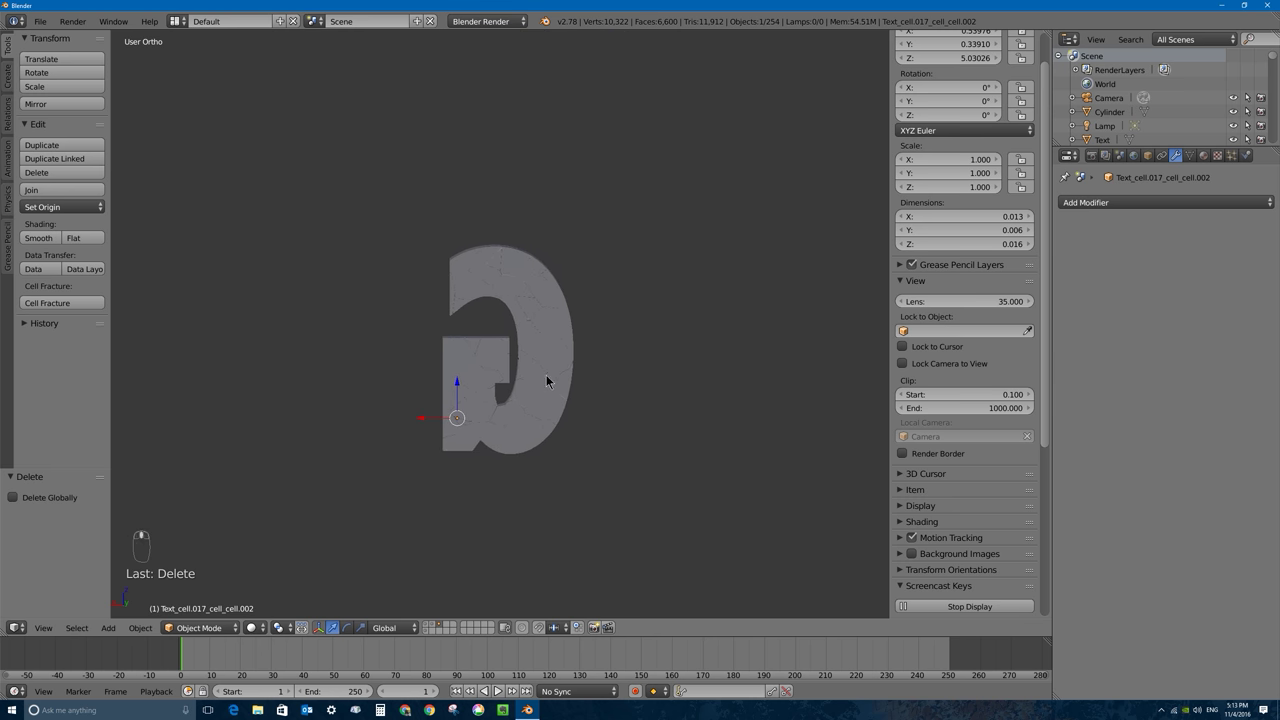
Step: Compare the fractured G with the unfractured letter on its own layer, and return to the layer of fractured pieces
{"action": "middle_click_drag", "start_coordinate": [546, 380], "coordinate": [614, 386]}
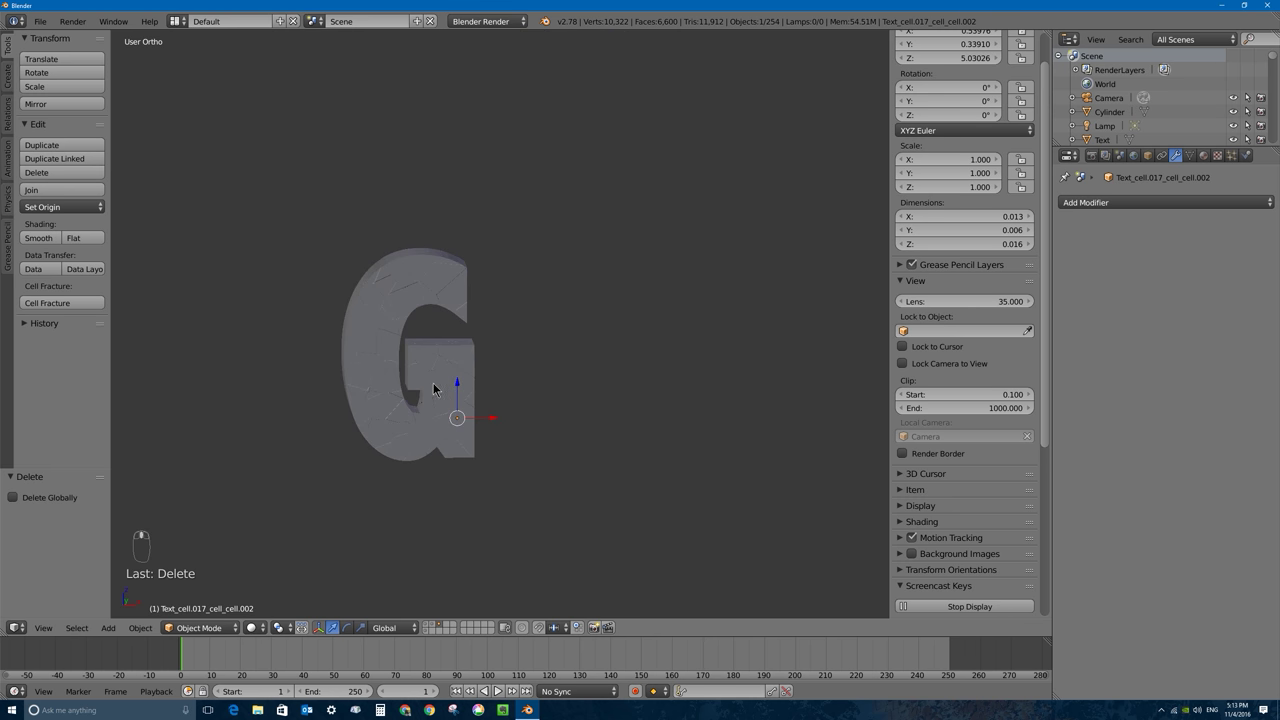
{"action": "left_click", "coordinate": [435, 624]}
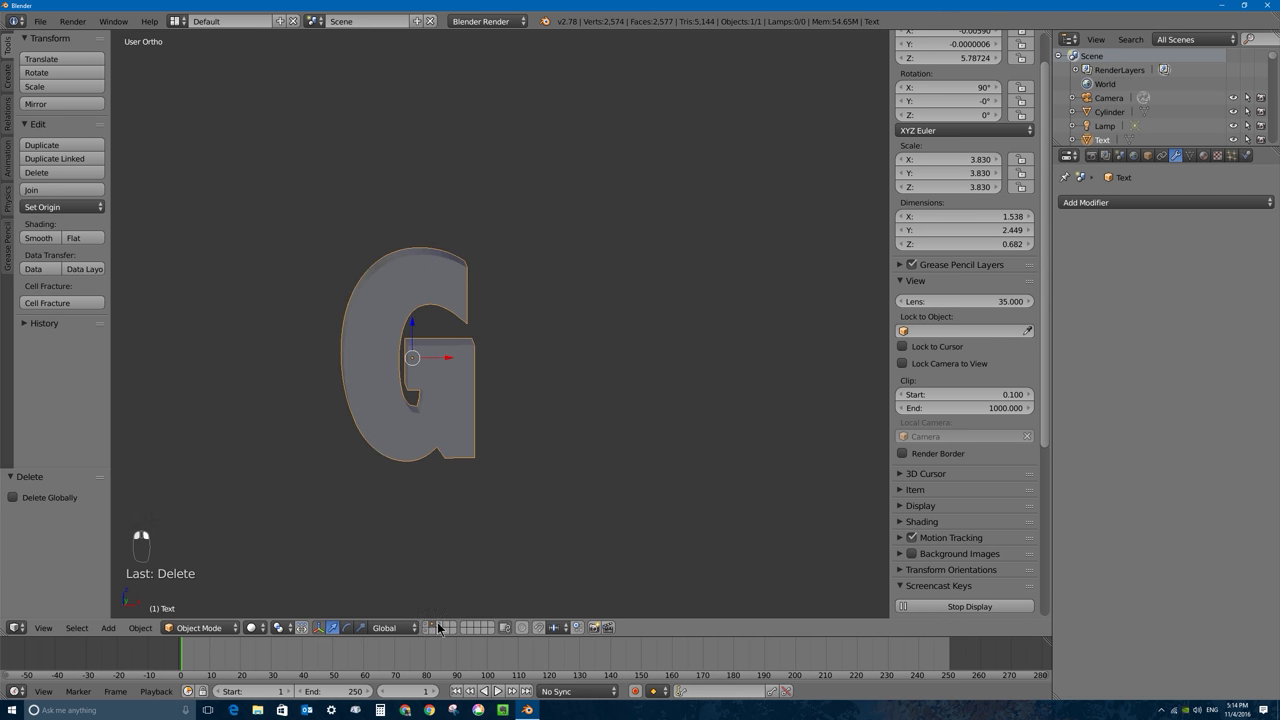
{"action": "left_click", "coordinate": [441, 624]}
{"action": "middle_click_drag", "start_coordinate": [450, 412], "coordinate": [568, 292], "text": "shift"}
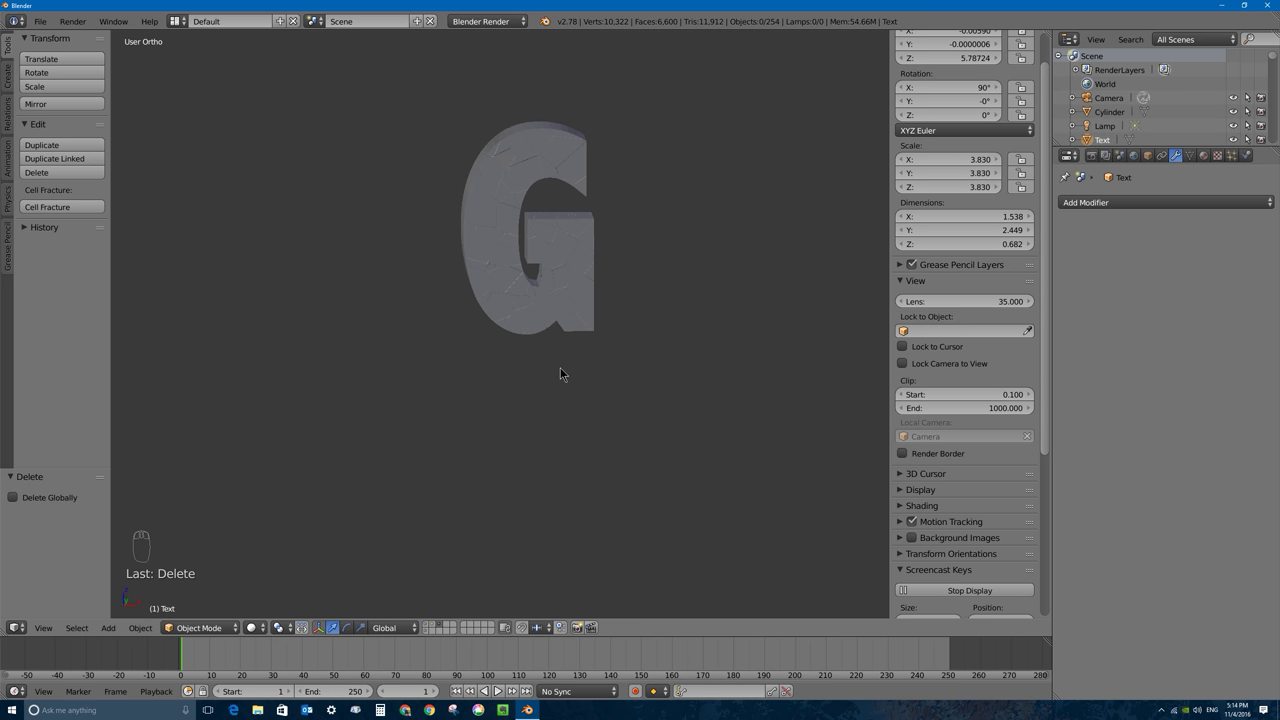
Step: Show only the ground disc's layer and add the disc to the simulation as a passive rigid body
{"action": "scroll", "coordinate": [560, 367], "scroll_direction": "down", "scroll_amount": 6}
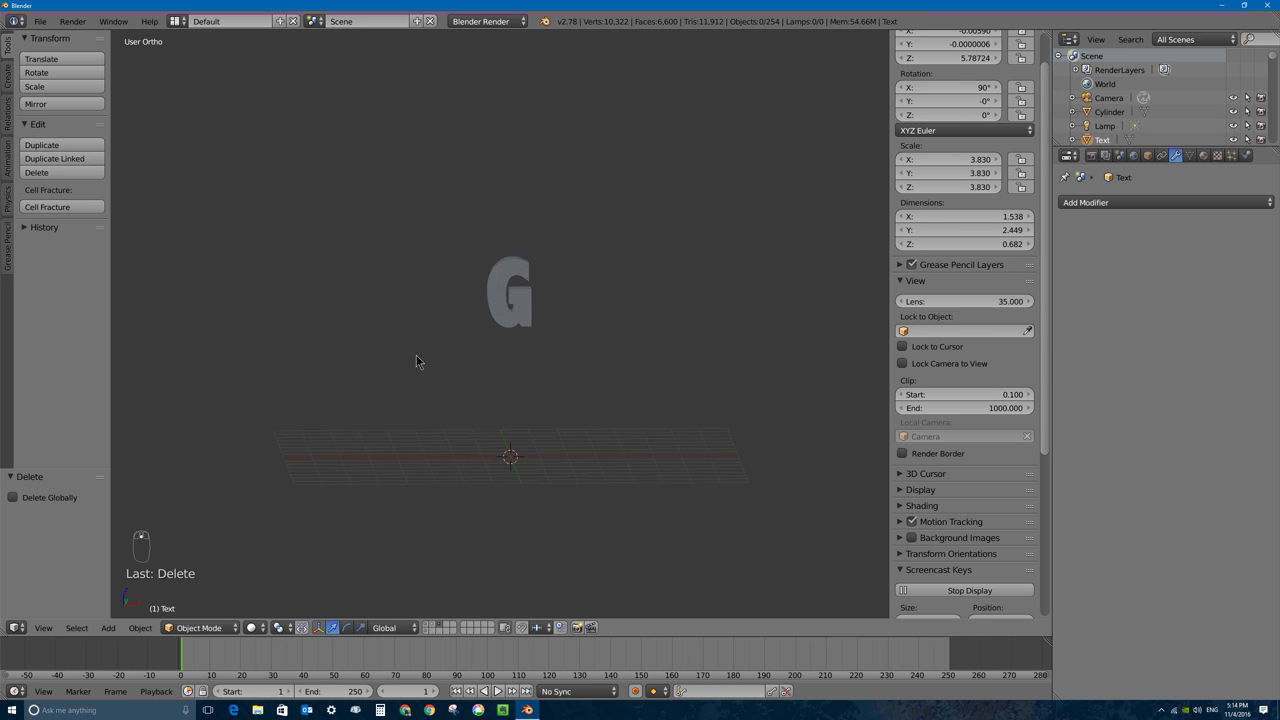
{"action": "left_click", "coordinate": [425, 630]}
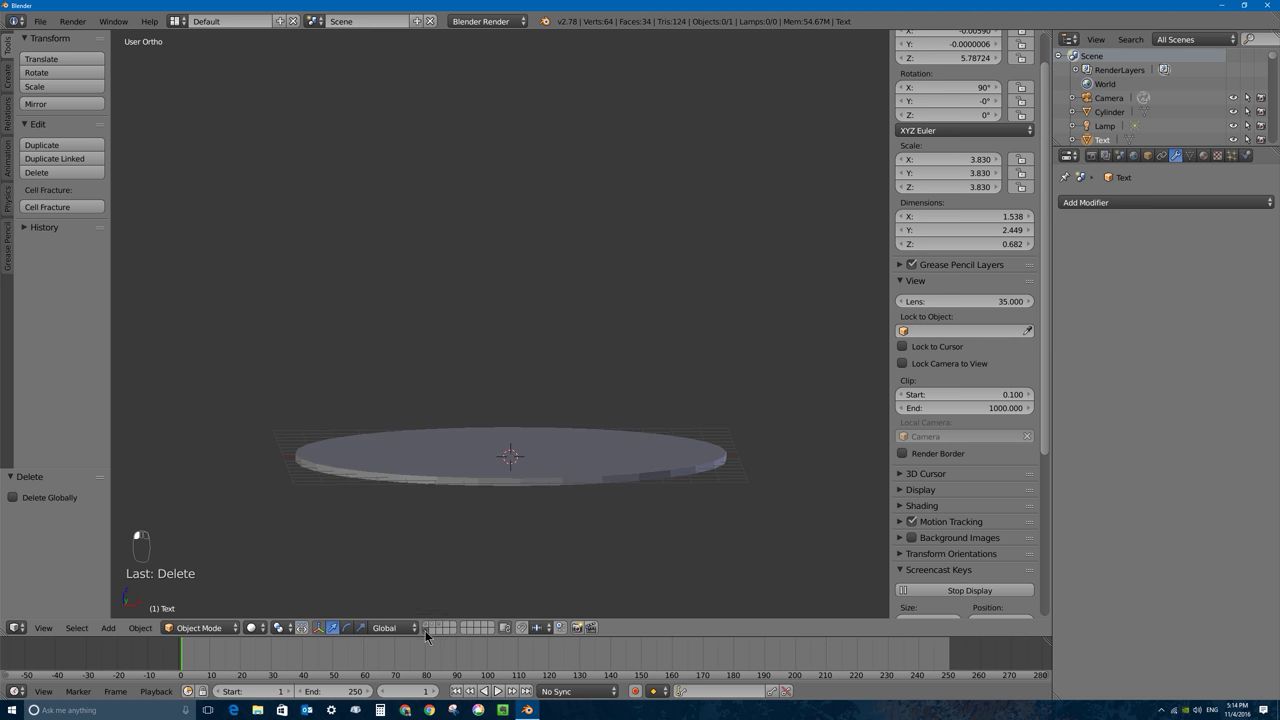
{"action": "right_click", "coordinate": [526, 443]}
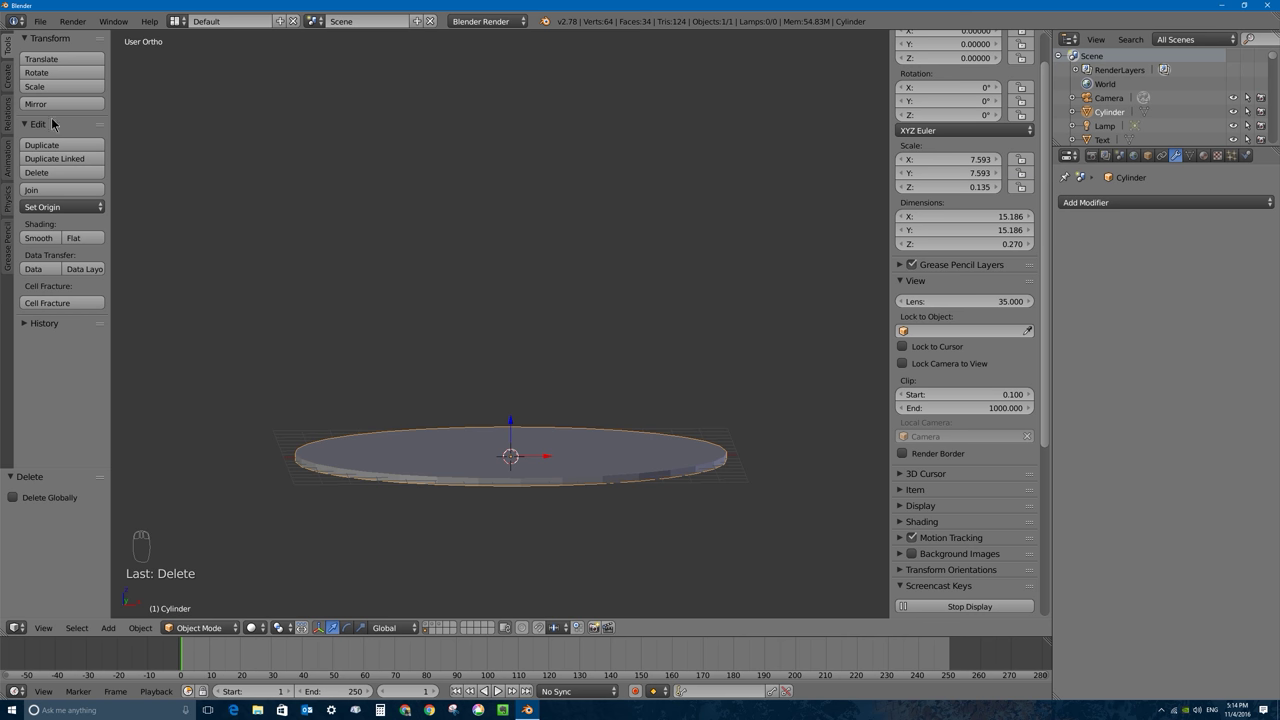
{"action": "left_click", "coordinate": [7, 198]}
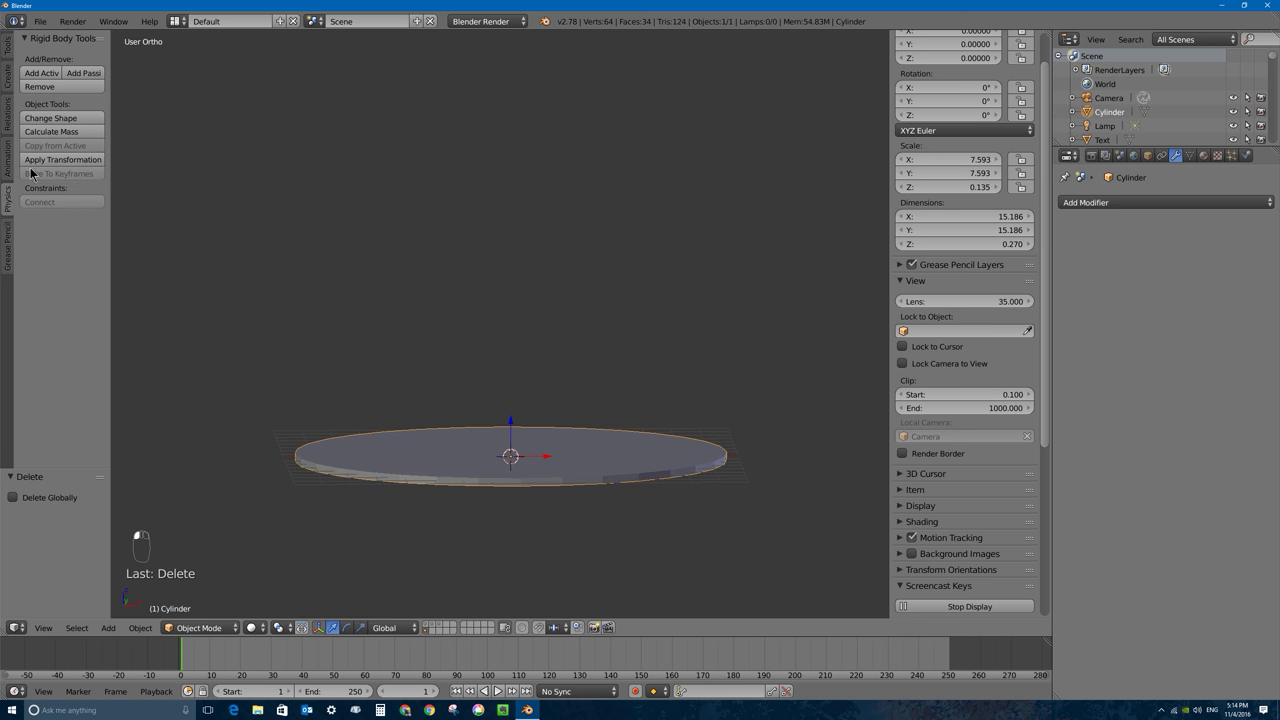
{"action": "left_click", "coordinate": [84, 73]}
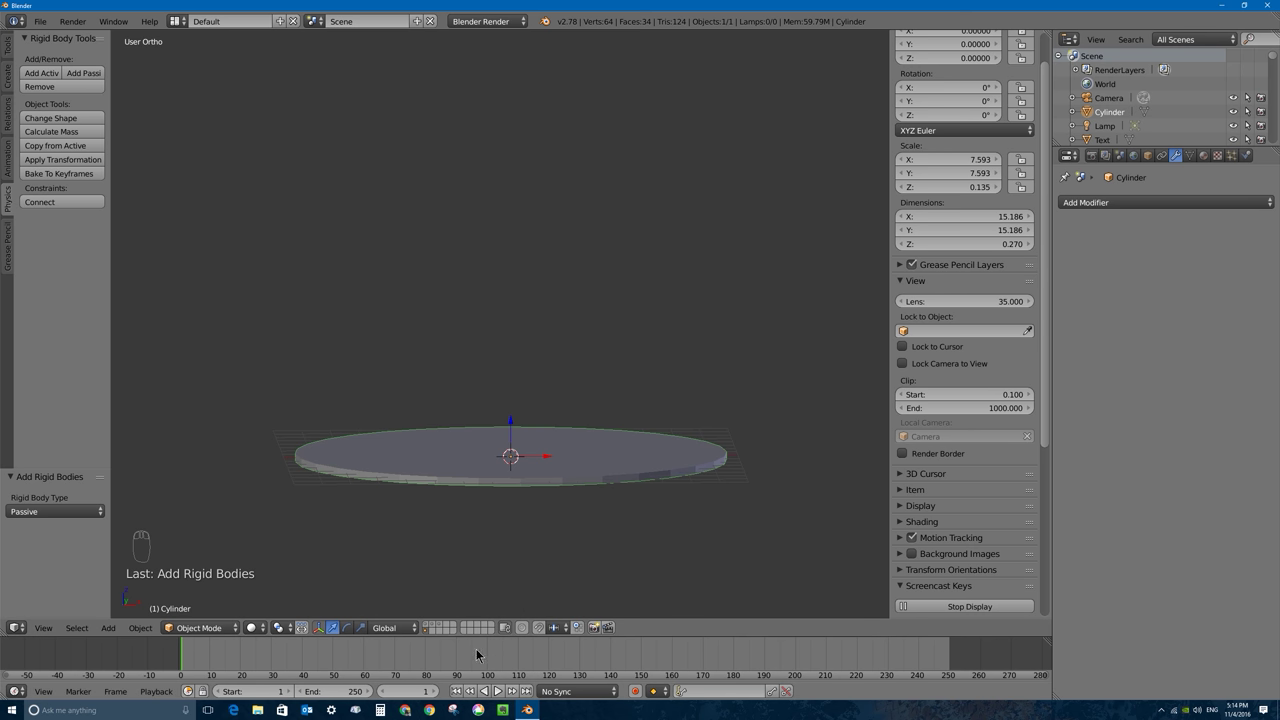
Step: Return to the fractured G's layer, select all the pieces with an upper one as active, and make them active rigid bodies
{"action": "left_click", "coordinate": [440, 625]}
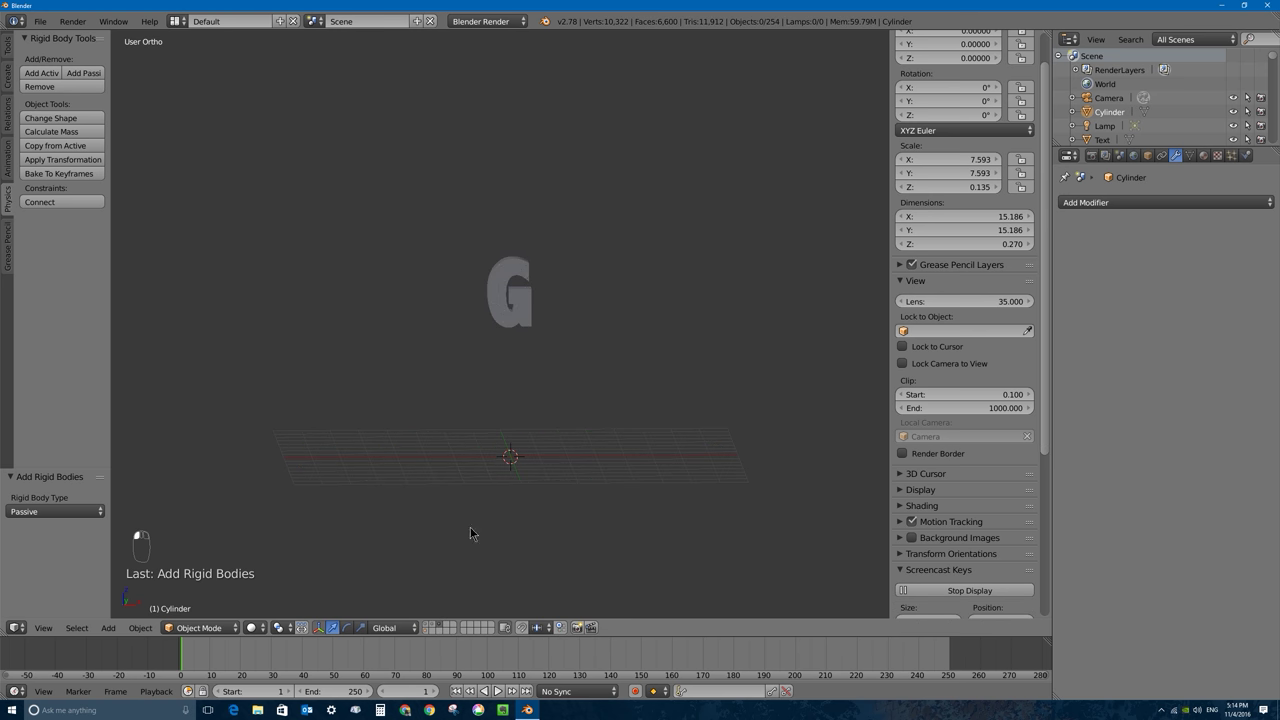
{"action": "scroll", "coordinate": [515, 302], "scroll_direction": "up", "scroll_amount": 5}
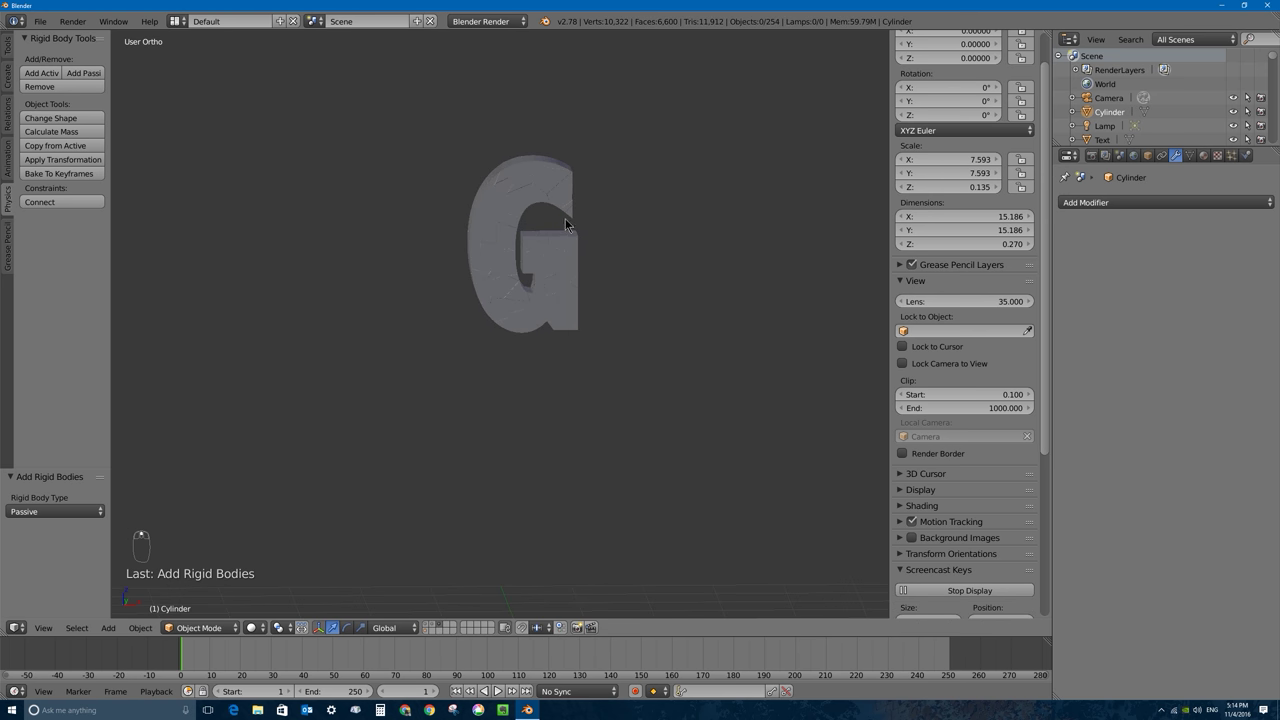
{"action": "key", "text": "a"}
{"action": "key", "text": "a"}
{"action": "key", "text": "a"}
{"action": "key", "text": "a"}
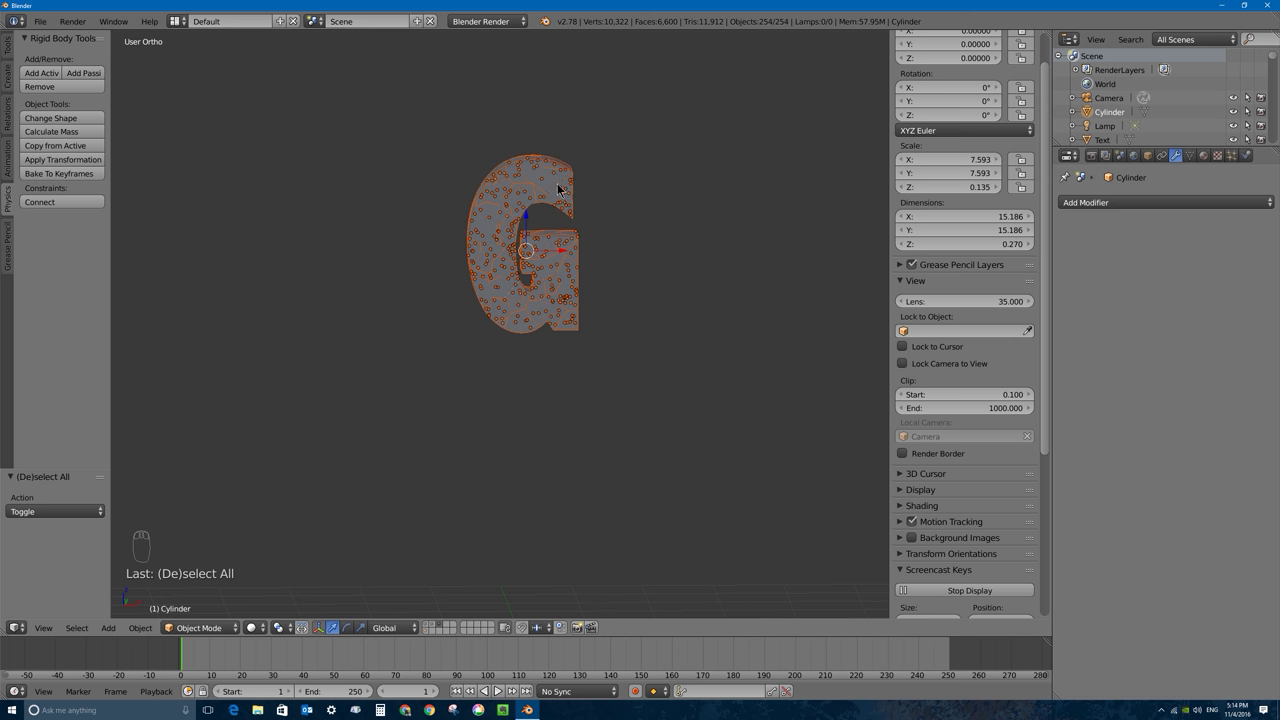
{"action": "key", "text": "a"}
{"action": "key", "text": "a"}
{"action": "right_click", "coordinate": [558, 179], "text": "shift"}
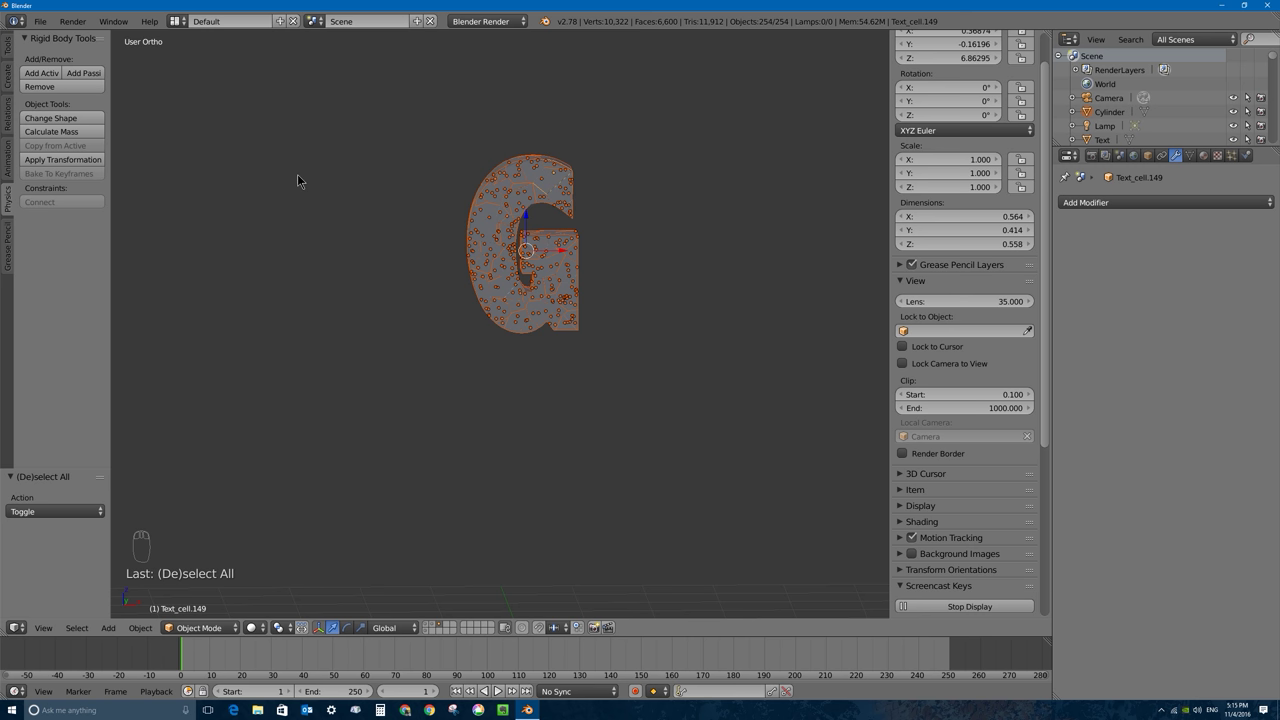
{"action": "left_click", "coordinate": [42, 75]}
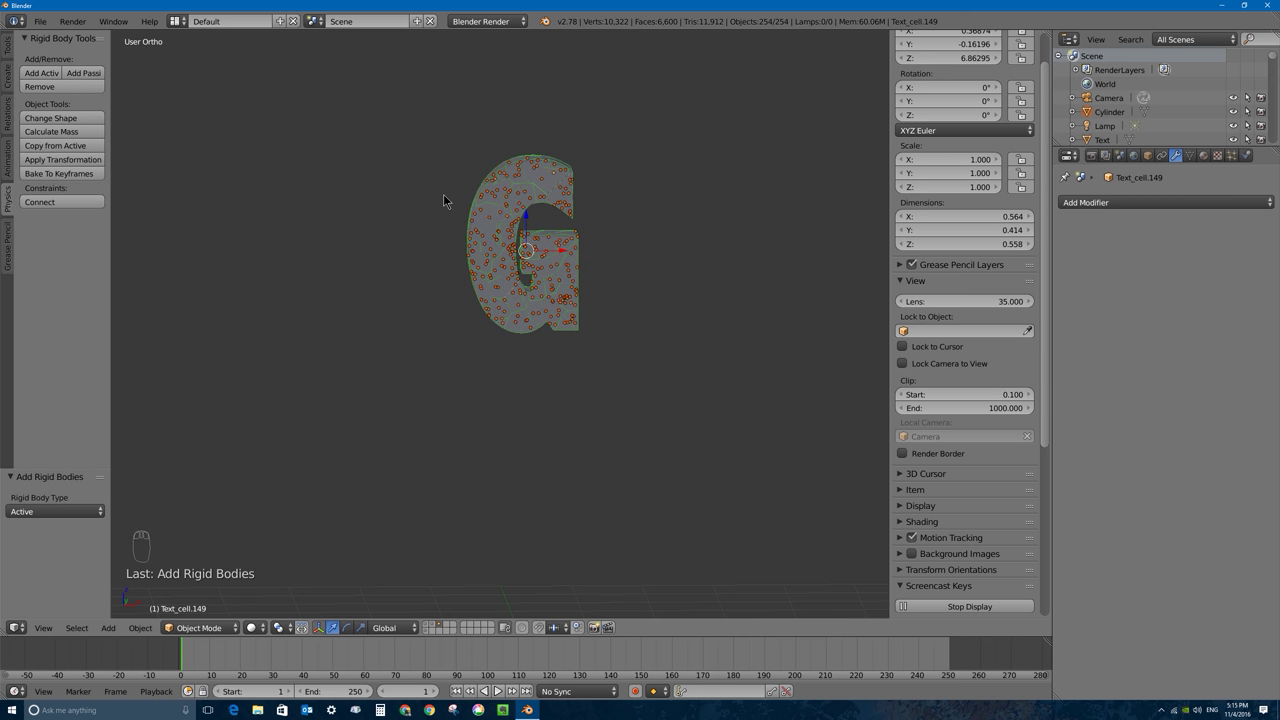
Step: Show the ground disc's layer together with the G pieces and play the simulation of the letter falling onto it
{"action": "middle_click_drag", "start_coordinate": [491, 243], "coordinate": [542, 256]}
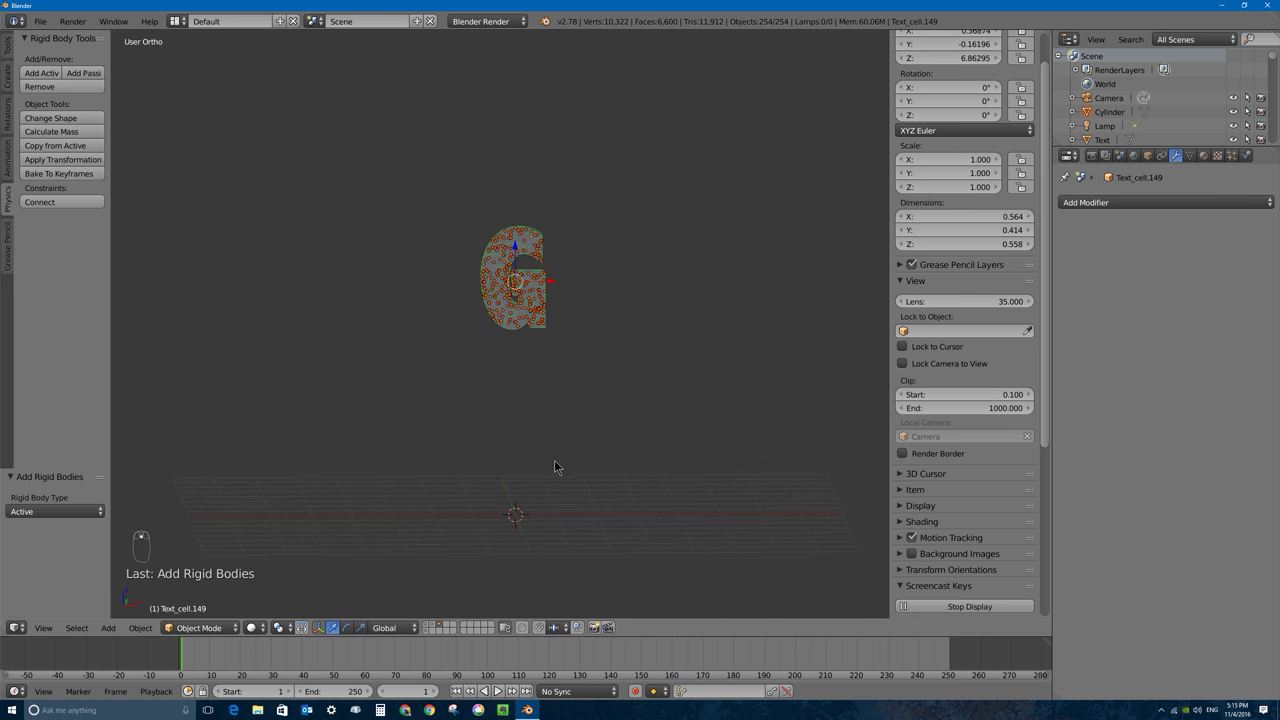
{"action": "left_click", "coordinate": [428, 633], "text": "shift"}
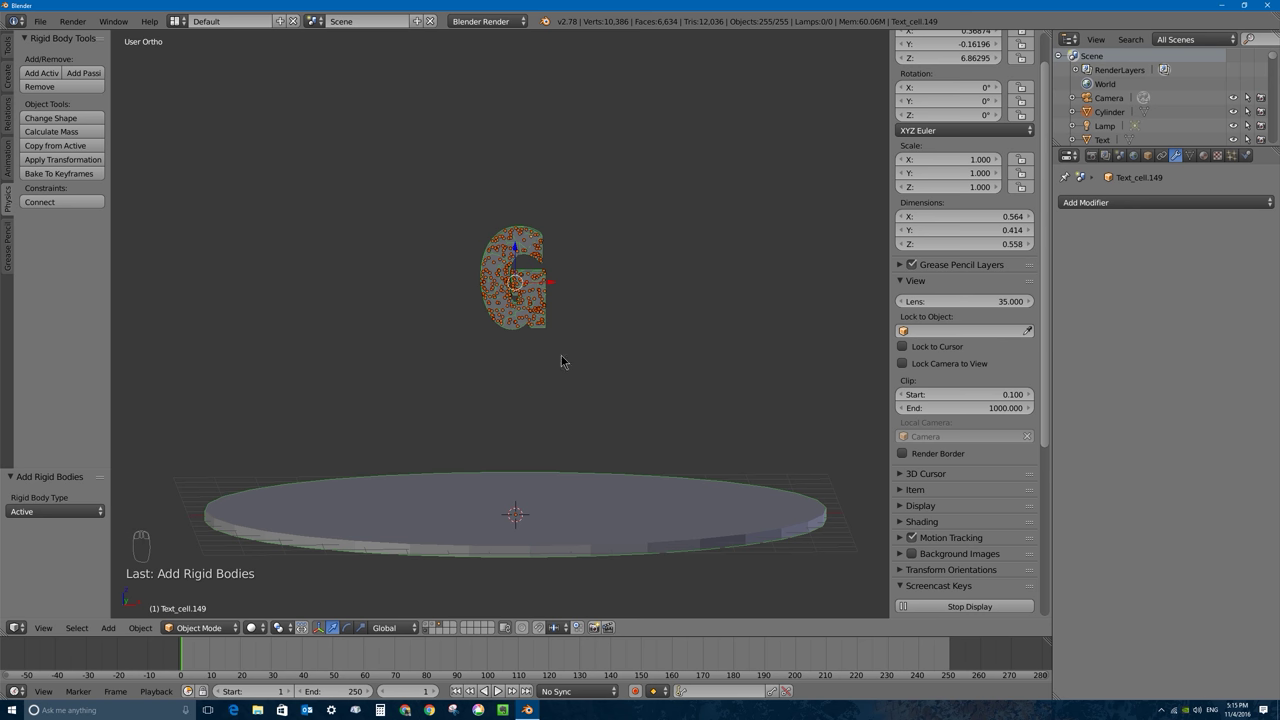
{"action": "key", "text": "alt+a"}
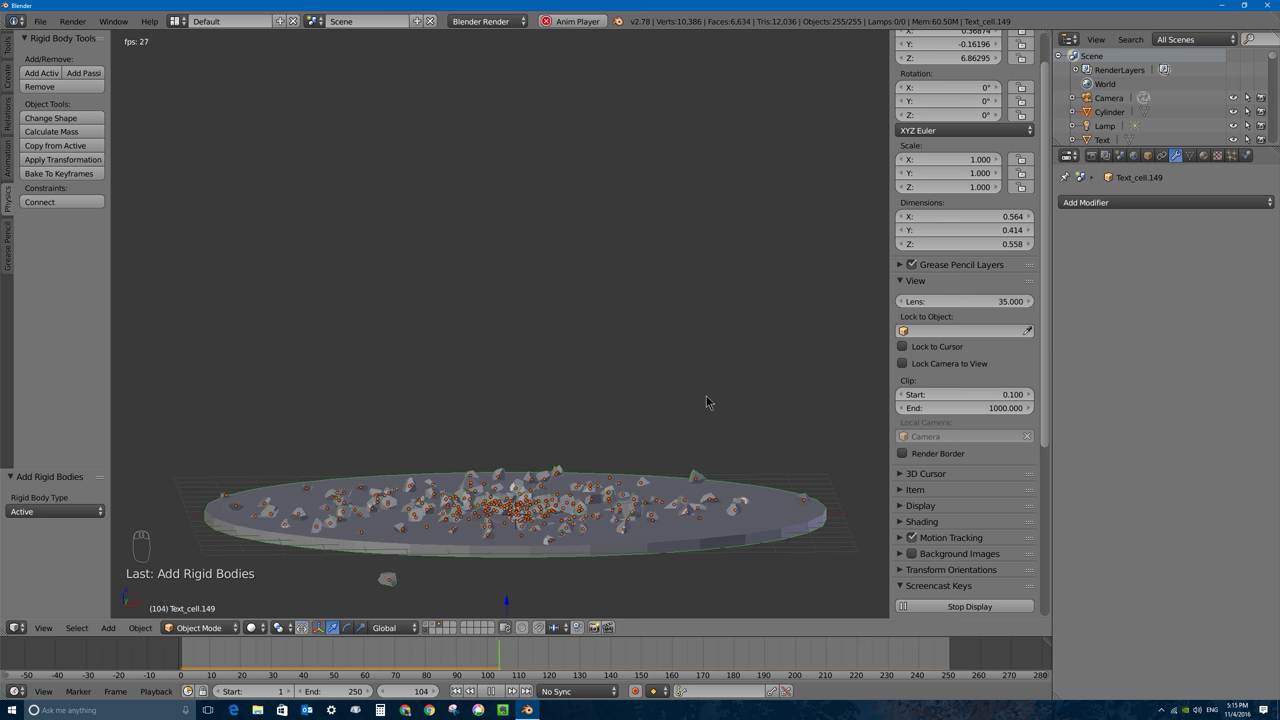
{"action": "key", "text": "Escape"}
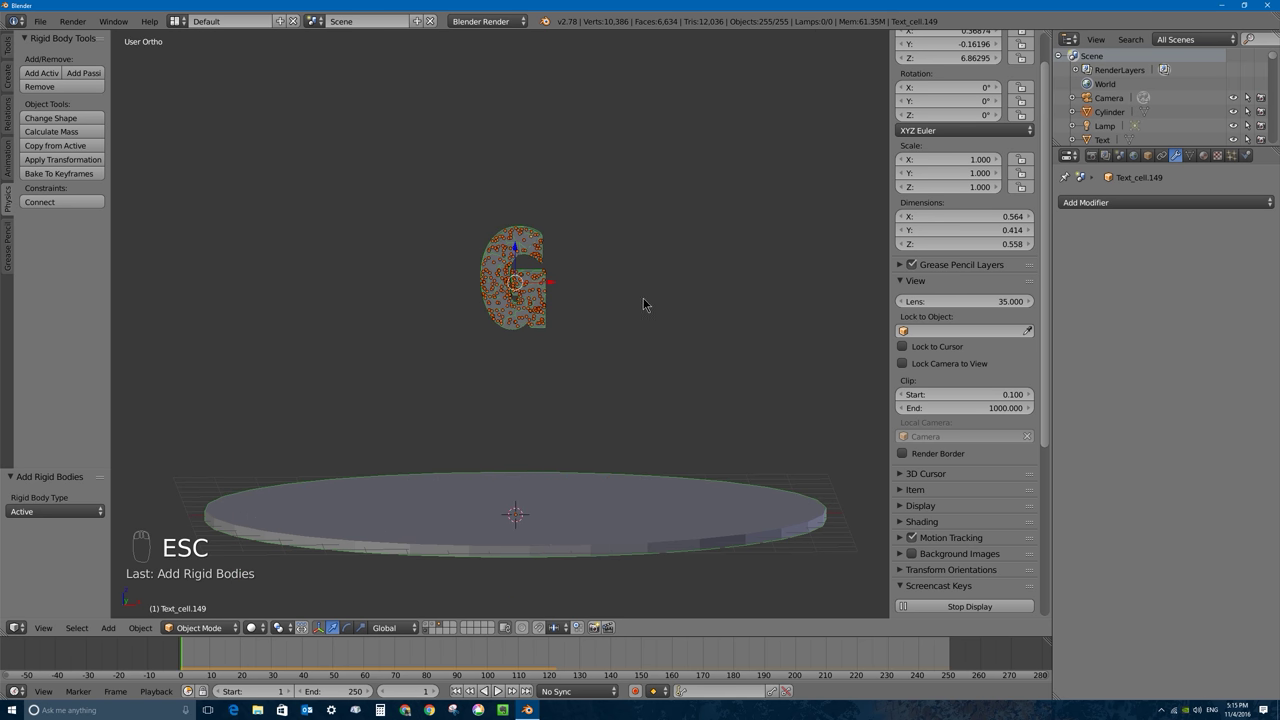
Step: Show only the G pieces, select them all with one near the top as active, enable its Collision Margin and preview the fall
{"action": "left_click", "coordinate": [1245, 155]}
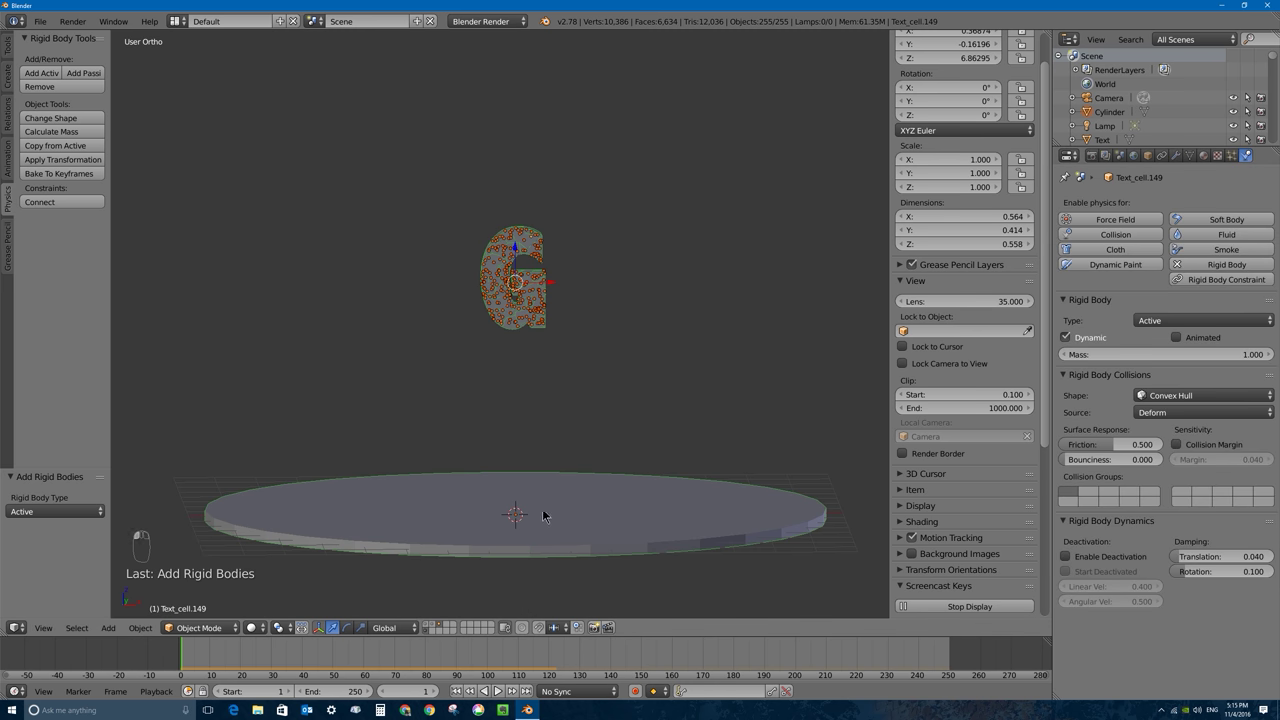
{"action": "left_click", "coordinate": [440, 623]}
{"action": "key", "text": "a"}
{"action": "key", "text": "a"}
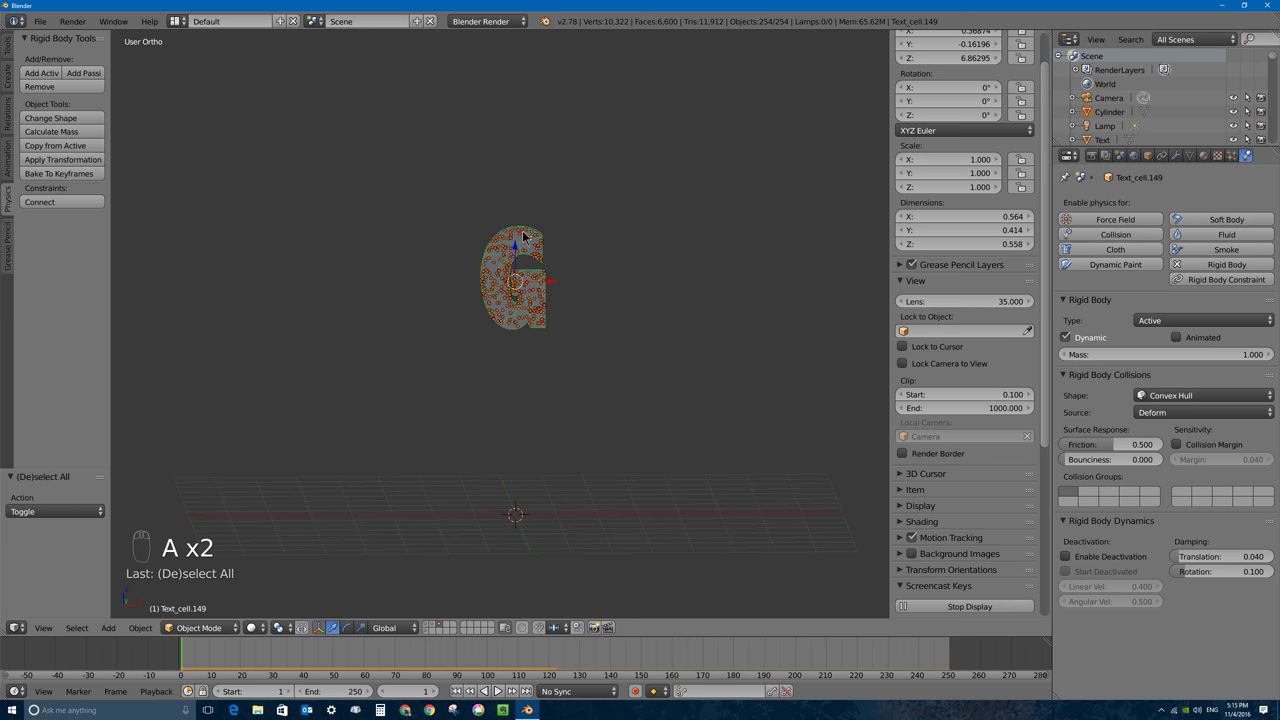
{"action": "right_click", "coordinate": [530, 243], "text": "shift"}
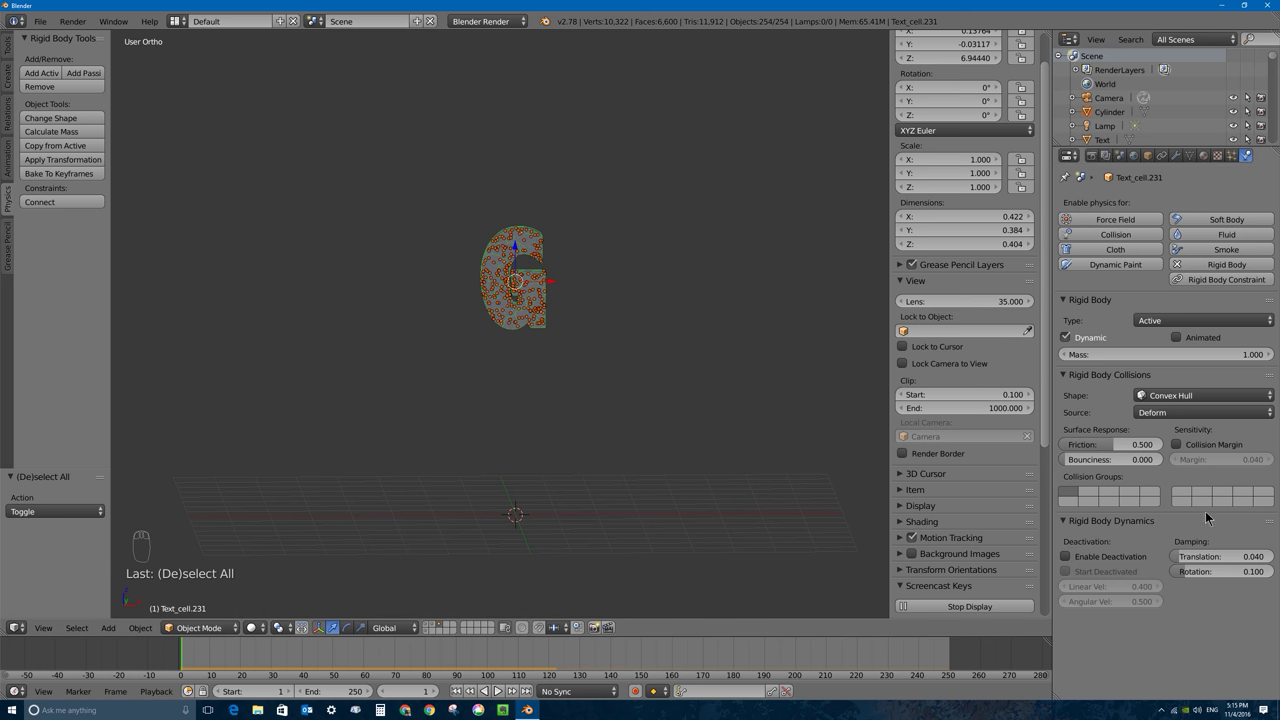
{"action": "left_click", "coordinate": [1177, 444]}
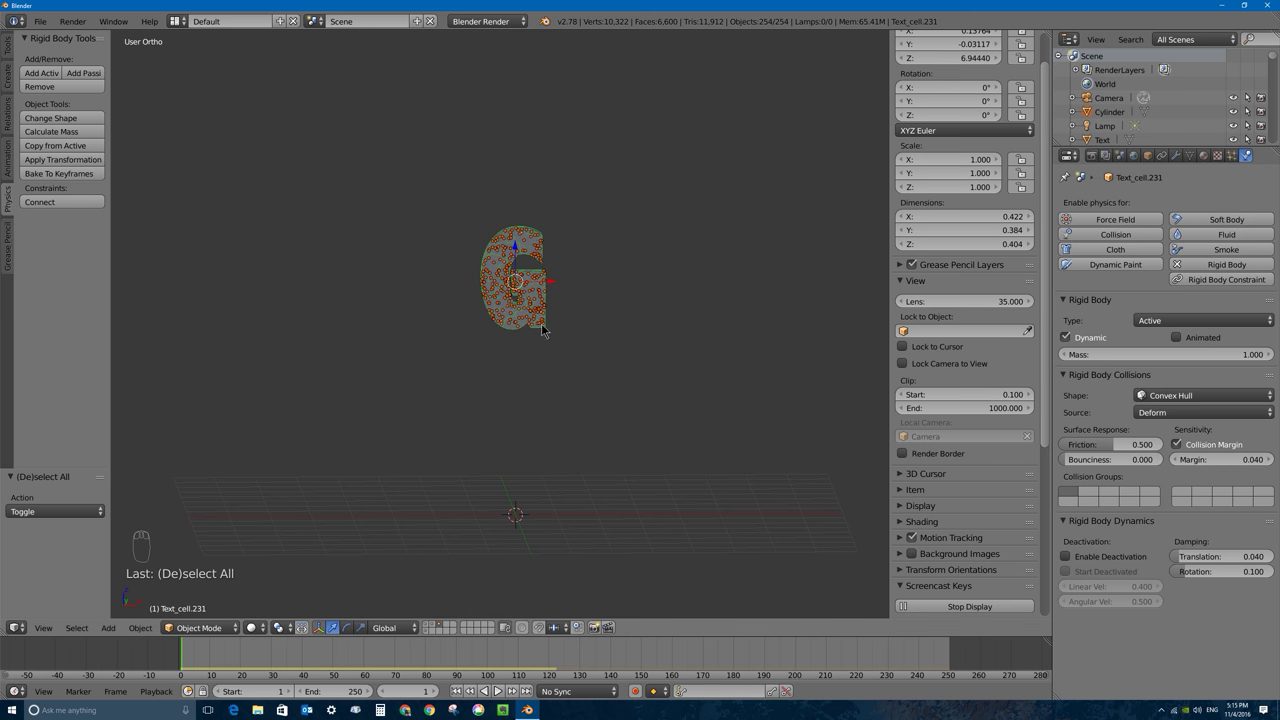
{"action": "key", "text": "alt+a"}
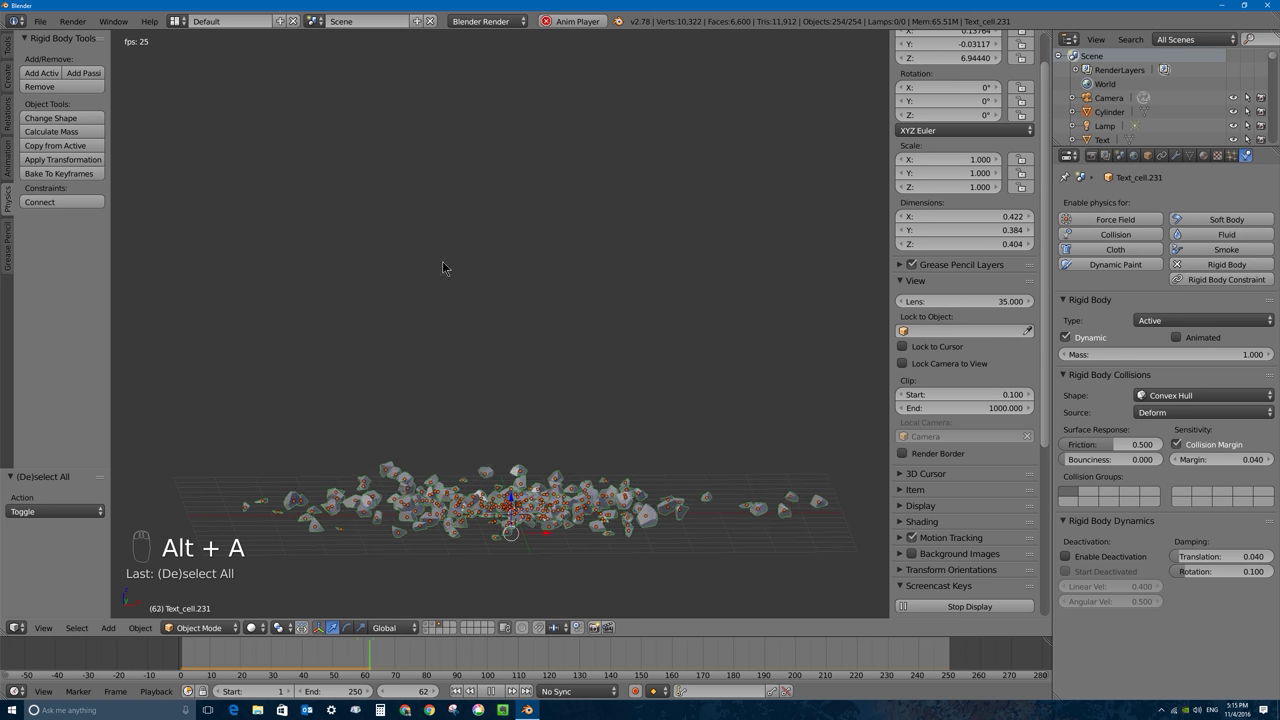
{"action": "key", "text": "Escape"}
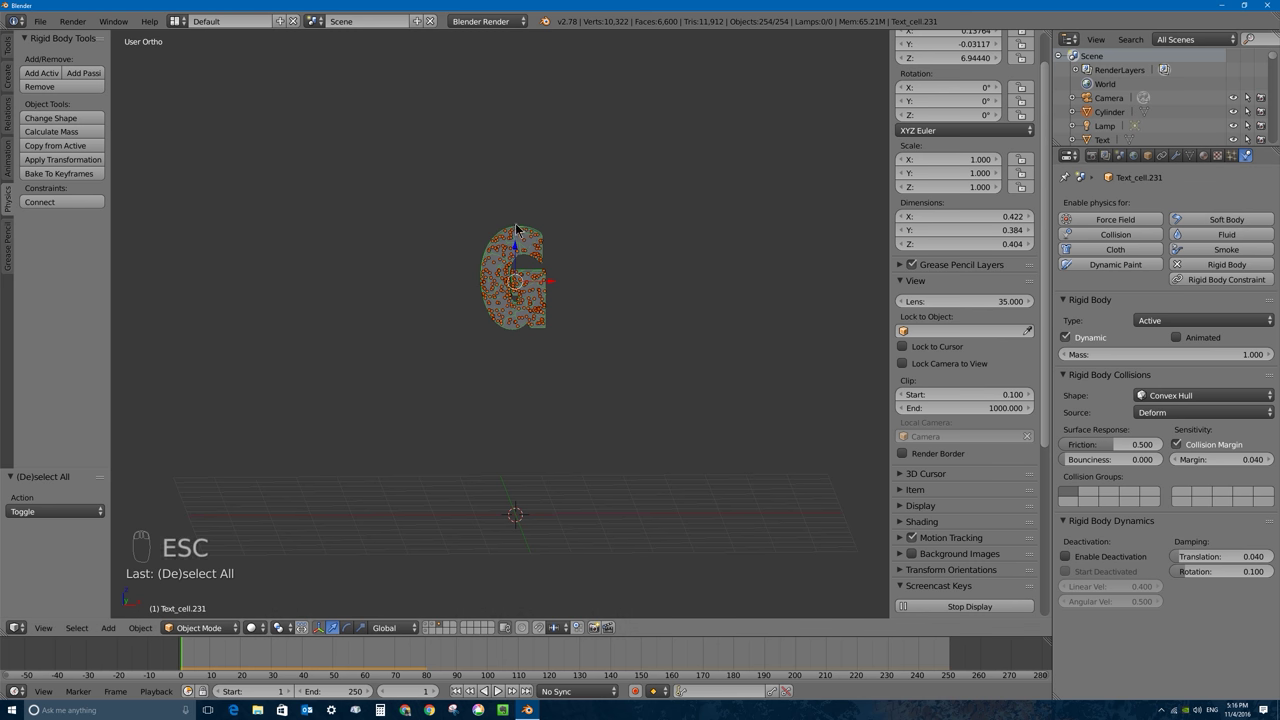
Step: Set the active piece's collision margin to 0.001 and copy its rigid body settings to all the selected pieces
{"action": "left_click", "coordinate": [1218, 456]}
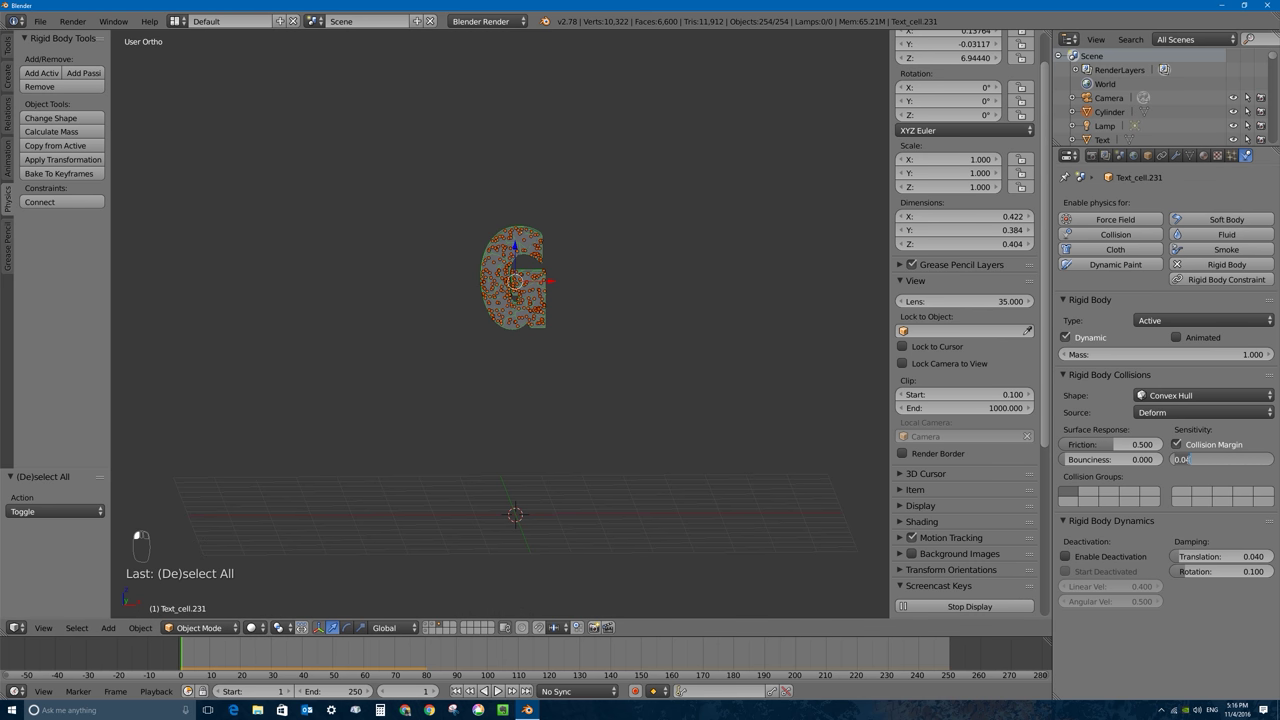
{"action": "type", "text": "0.001"}
{"action": "key", "text": "Return"}
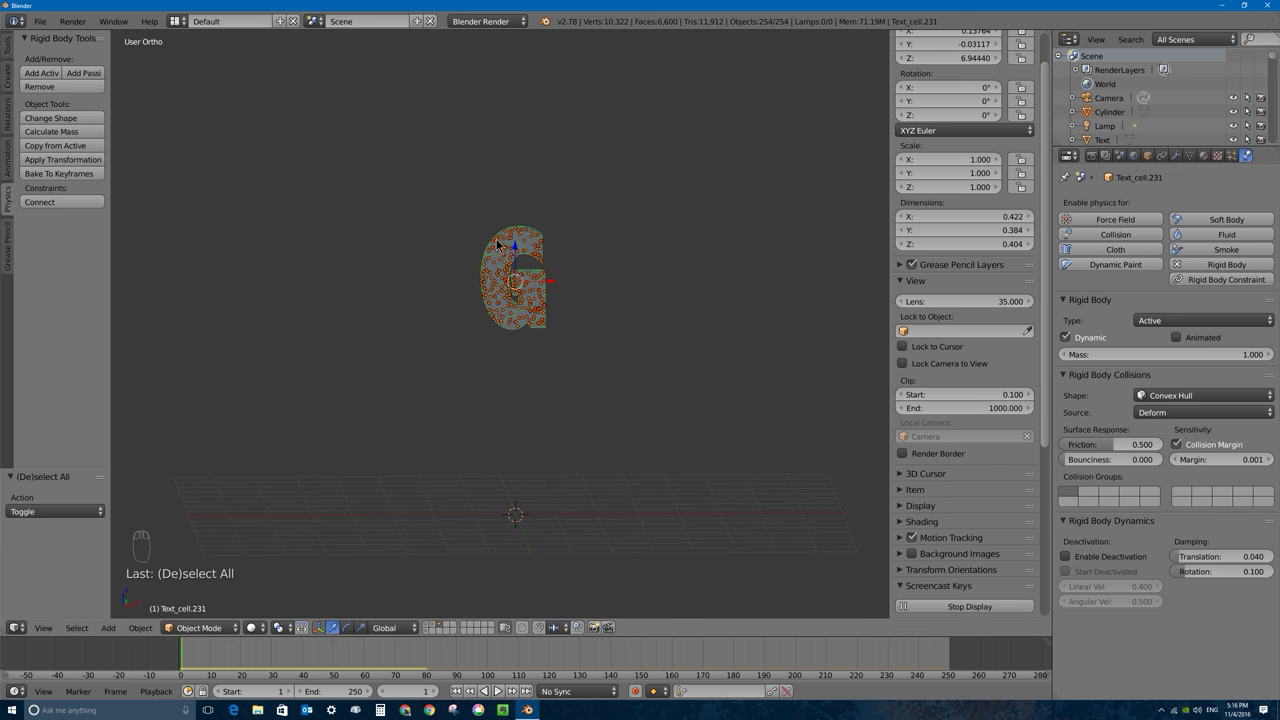
{"action": "scroll", "coordinate": [497, 242], "scroll_direction": "up", "scroll_amount": 4}
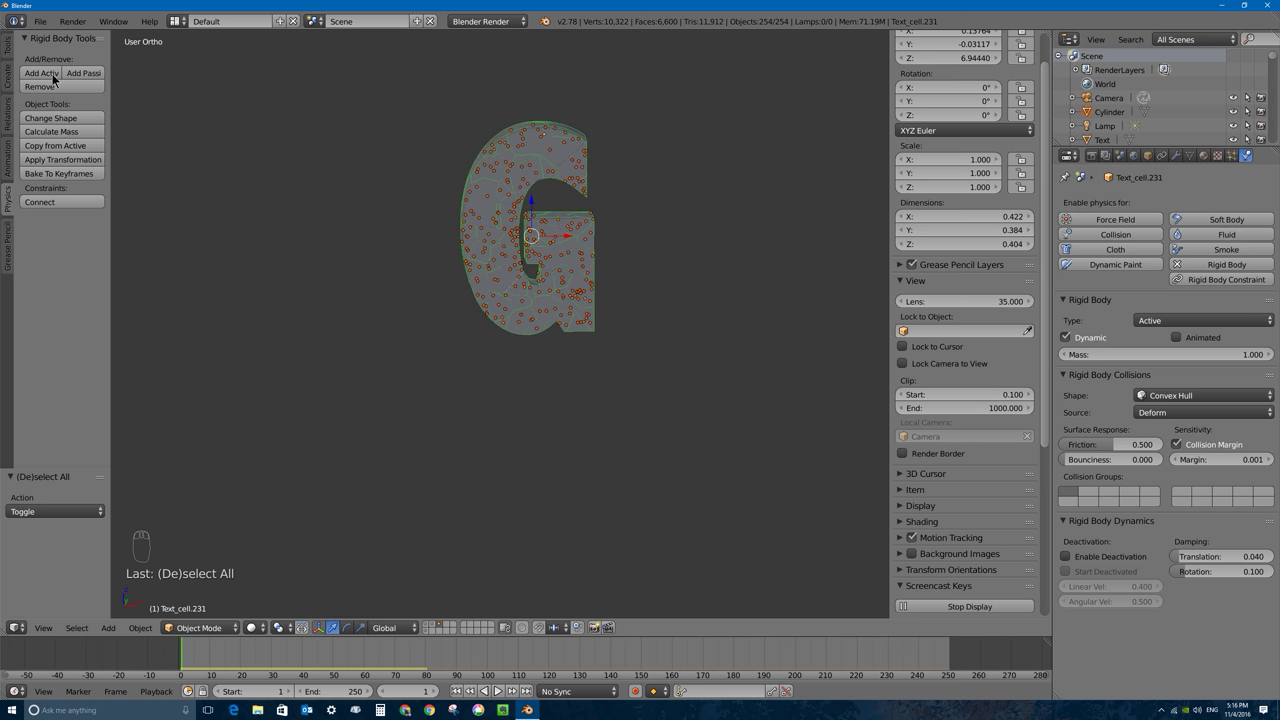
{"action": "left_click", "coordinate": [55, 147]}
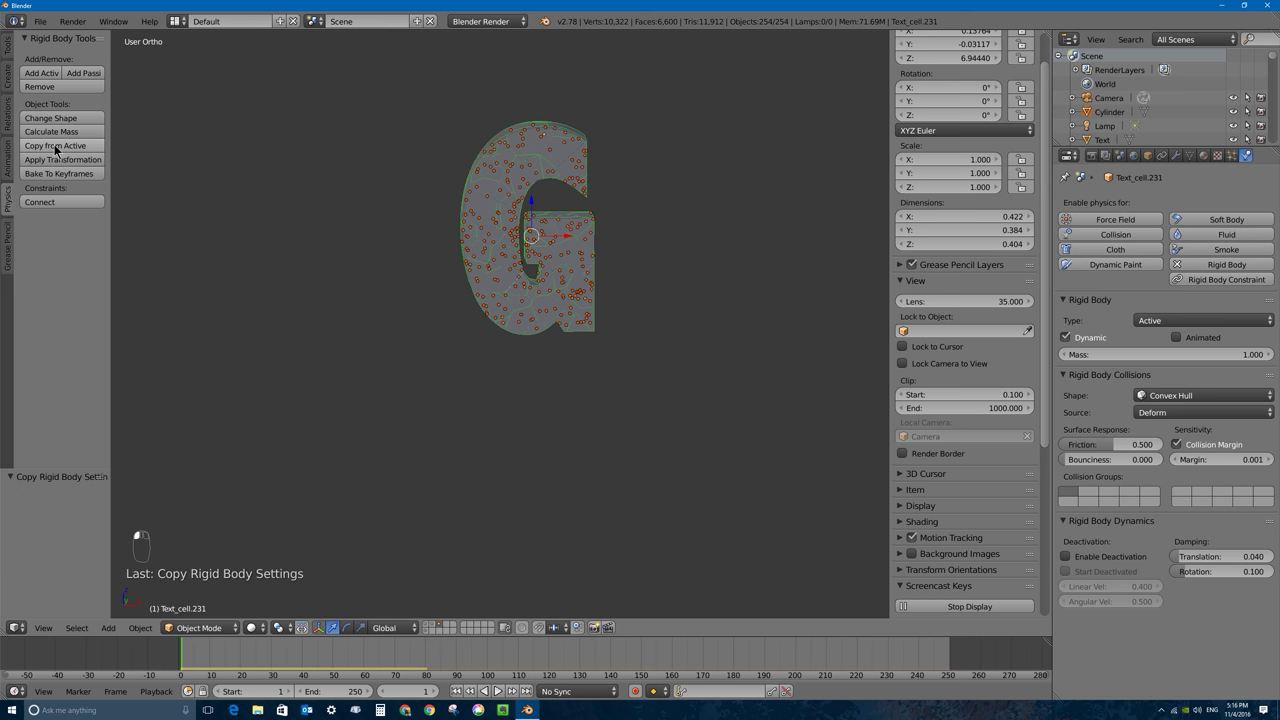
Step: Check the copied collision margin on several individual pieces of the G and replay the simulation
{"action": "right_click", "coordinate": [497, 212]}
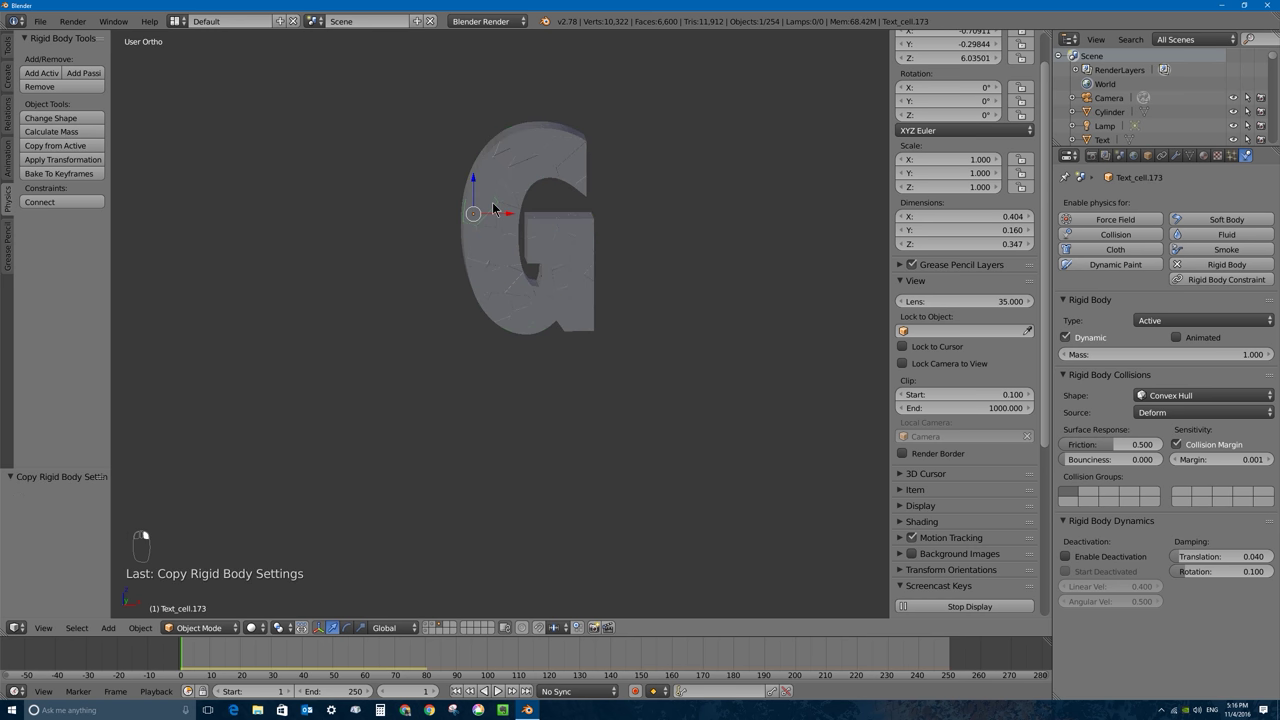
{"action": "right_click", "coordinate": [572, 251]}
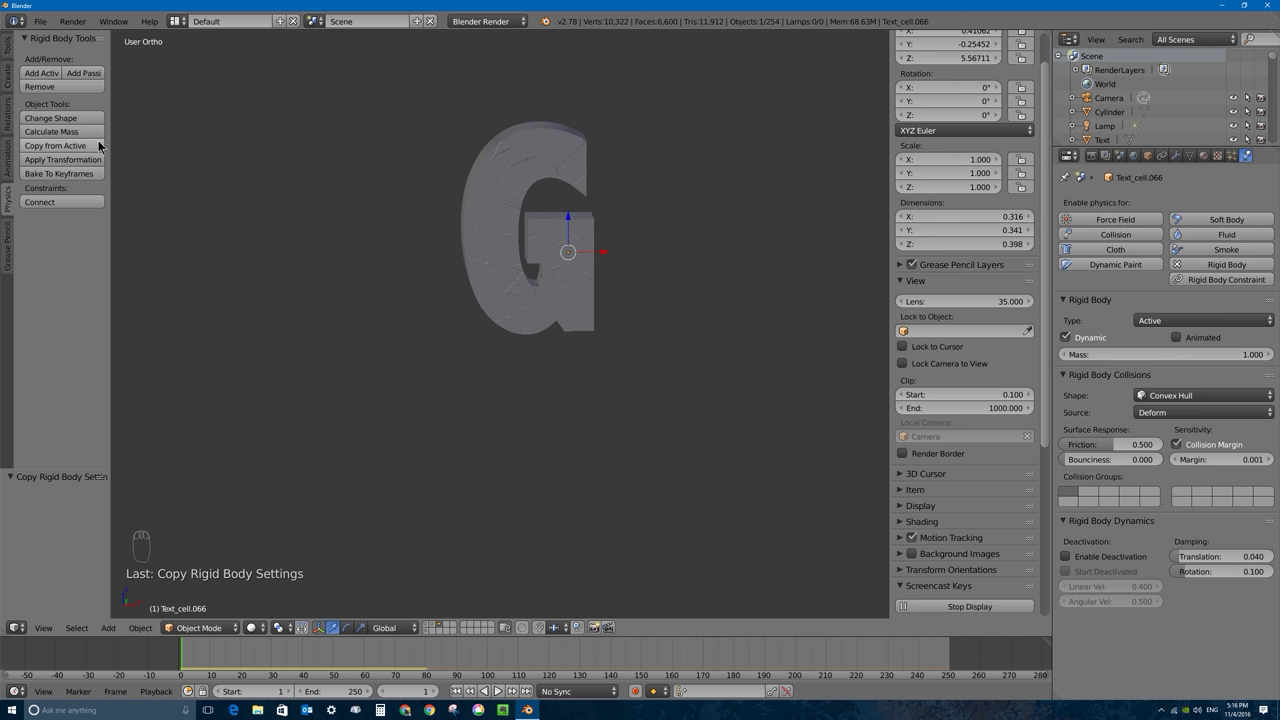
{"action": "right_click", "coordinate": [568, 146]}
{"action": "scroll", "coordinate": [503, 298], "scroll_direction": "down", "scroll_amount": 4}
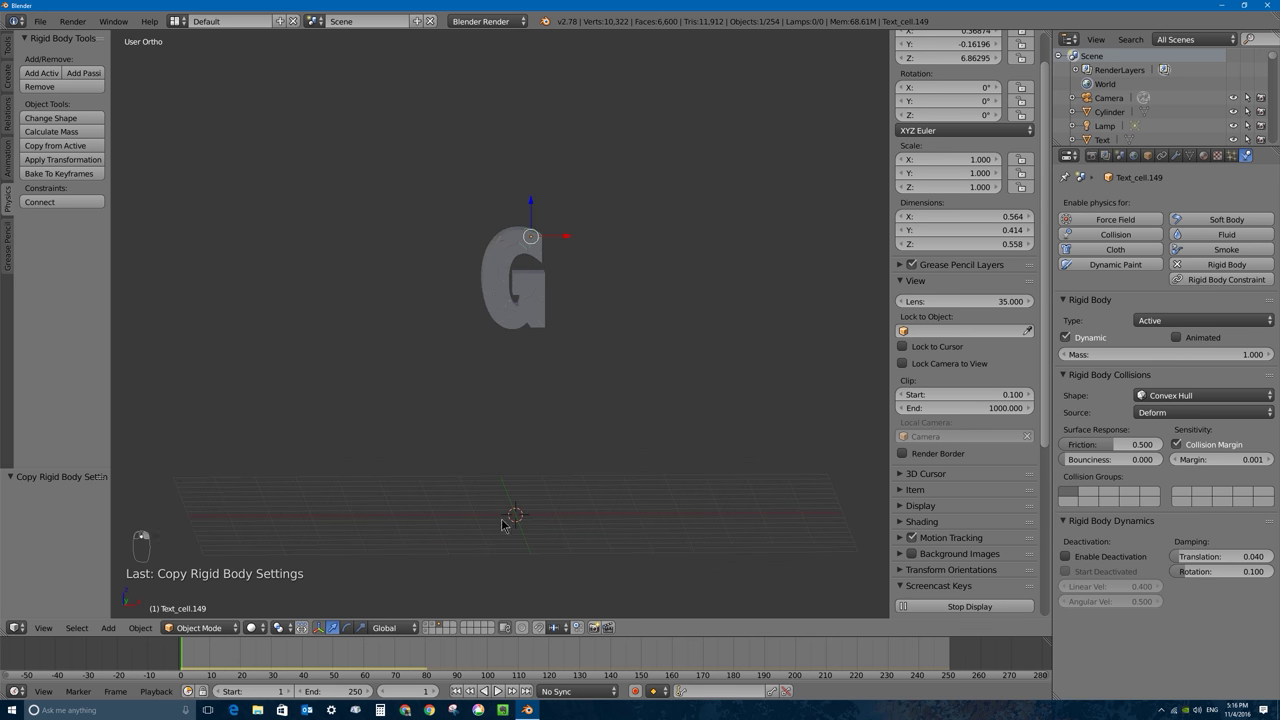
{"action": "key", "text": "alt+a"}
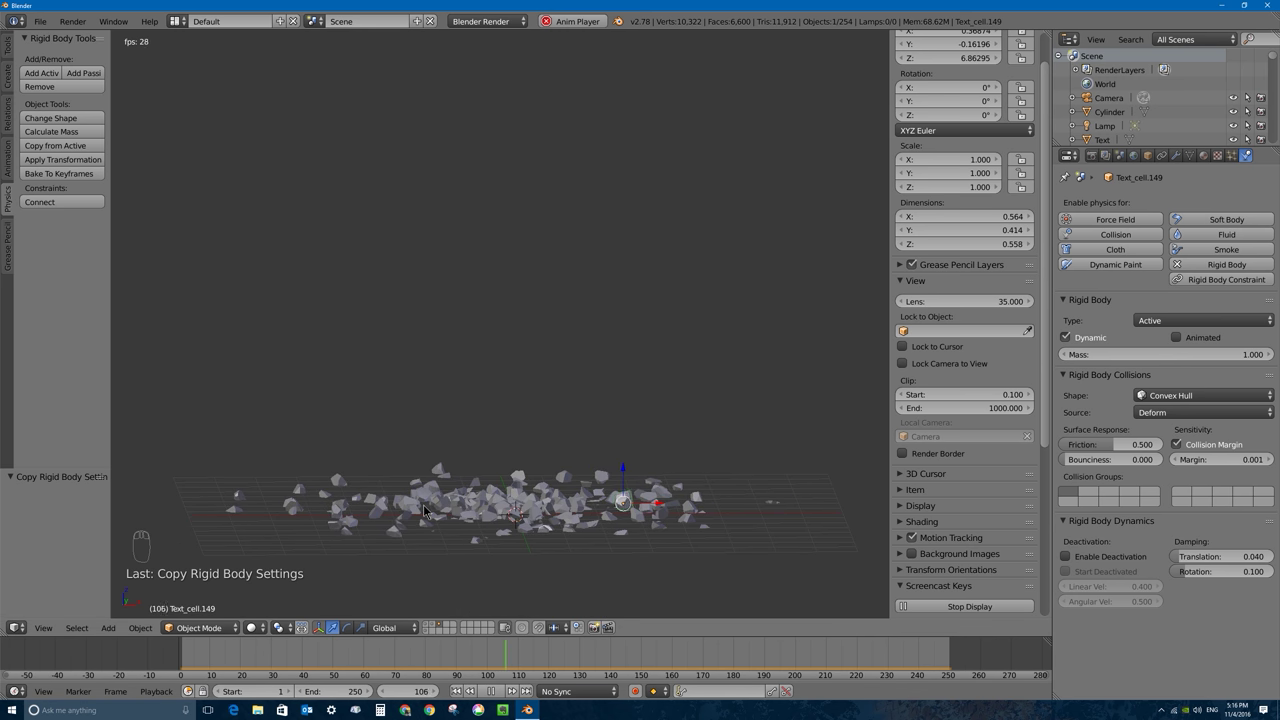
{"action": "key", "text": "Escape"}
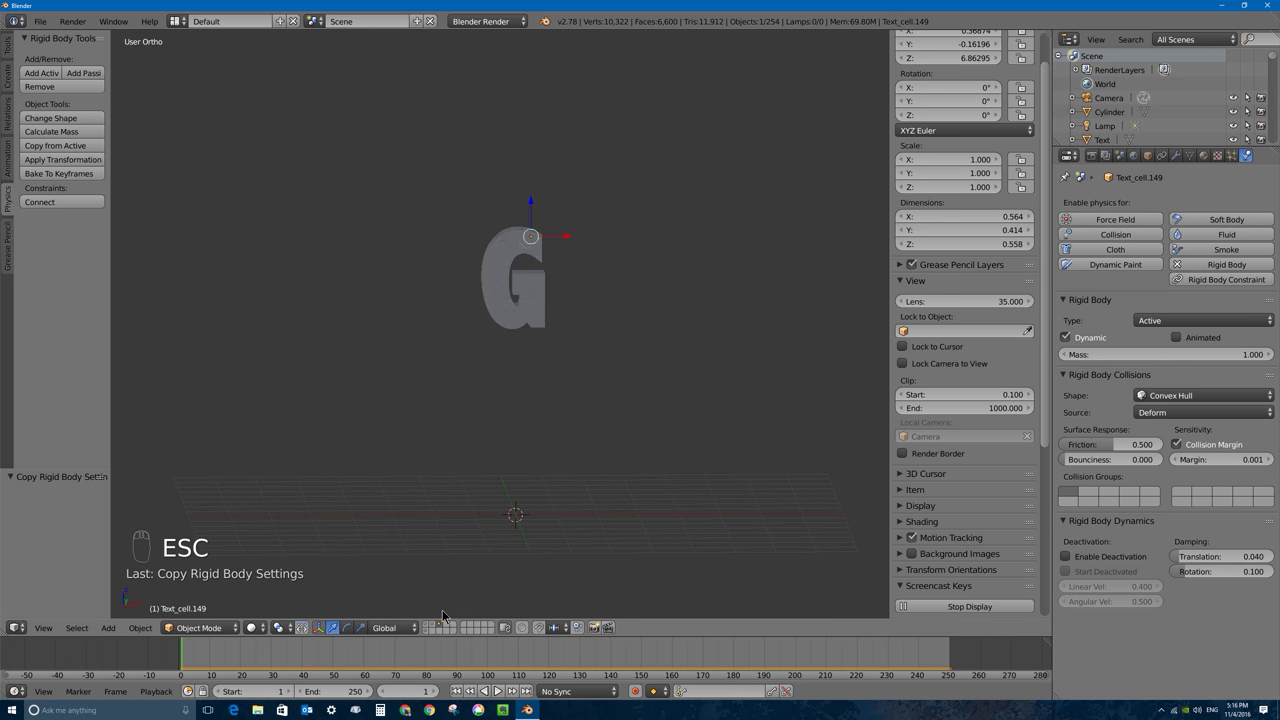
Step: Advance the simulation to frame 27 and examine how the G's pieces break apart on impact
{"action": "right_click", "coordinate": [511, 258]}
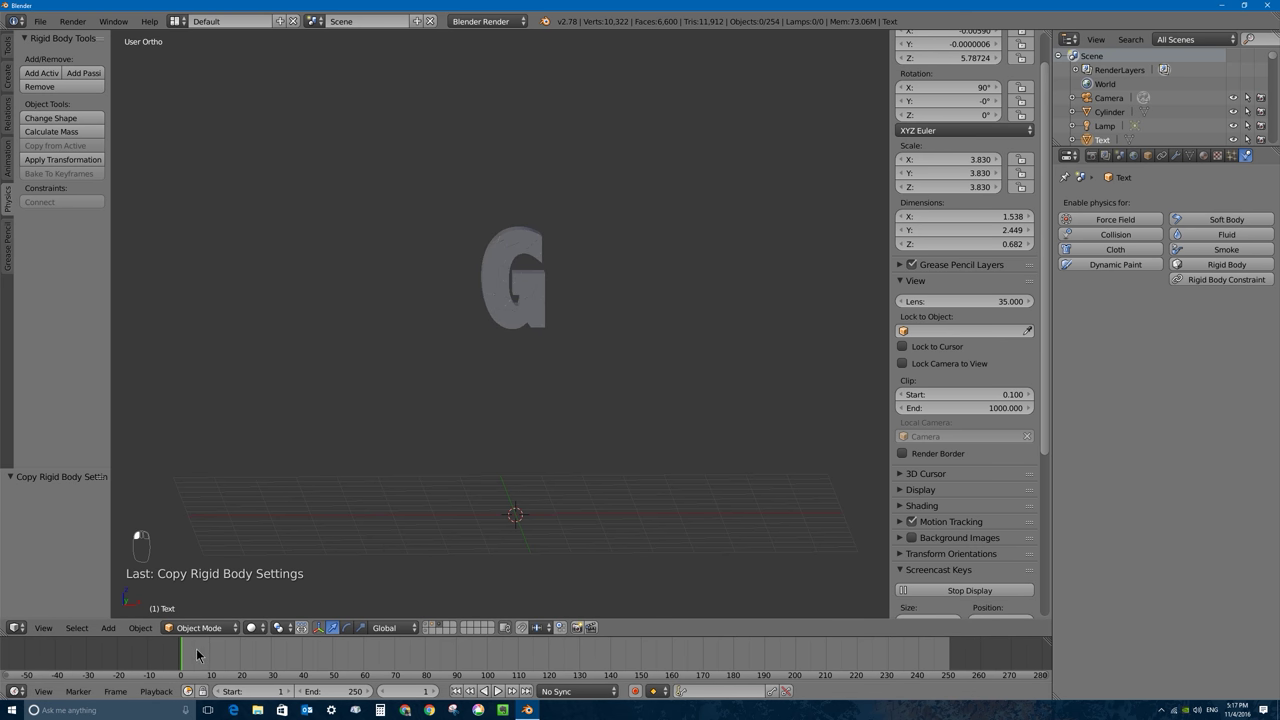
{"action": "key", "text": "alt+a"}
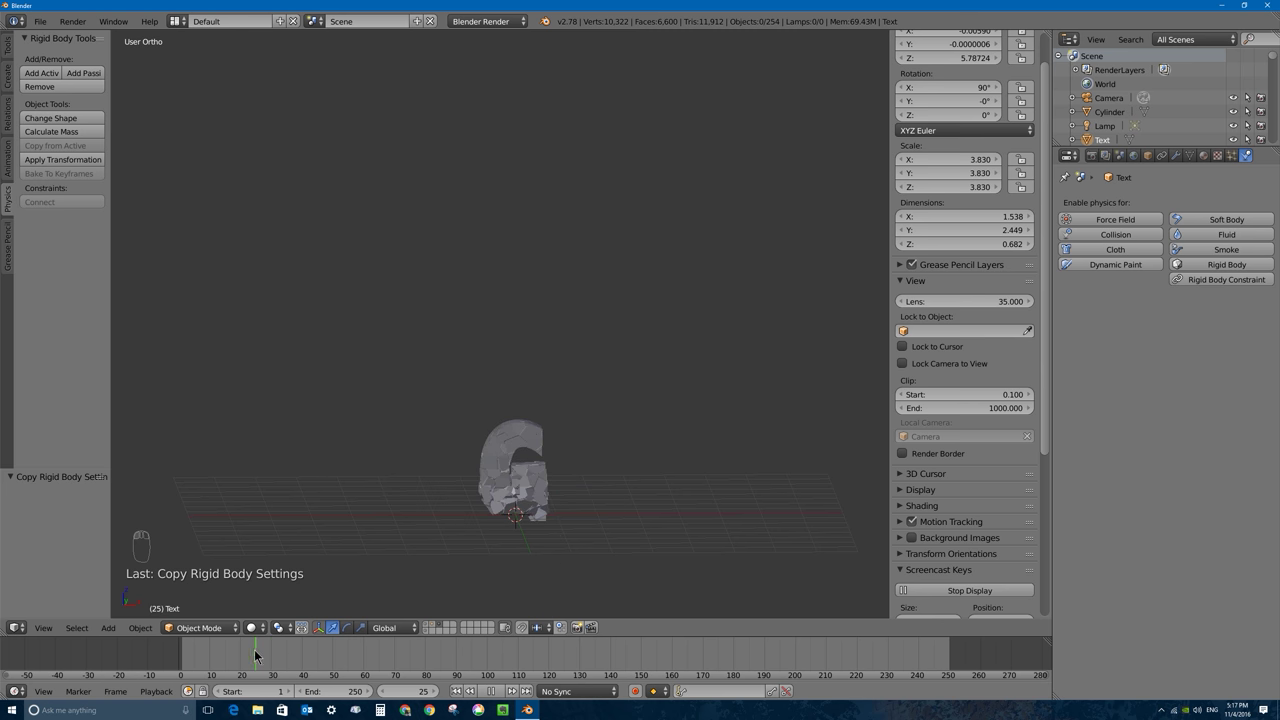
{"action": "key", "text": "alt+a"}
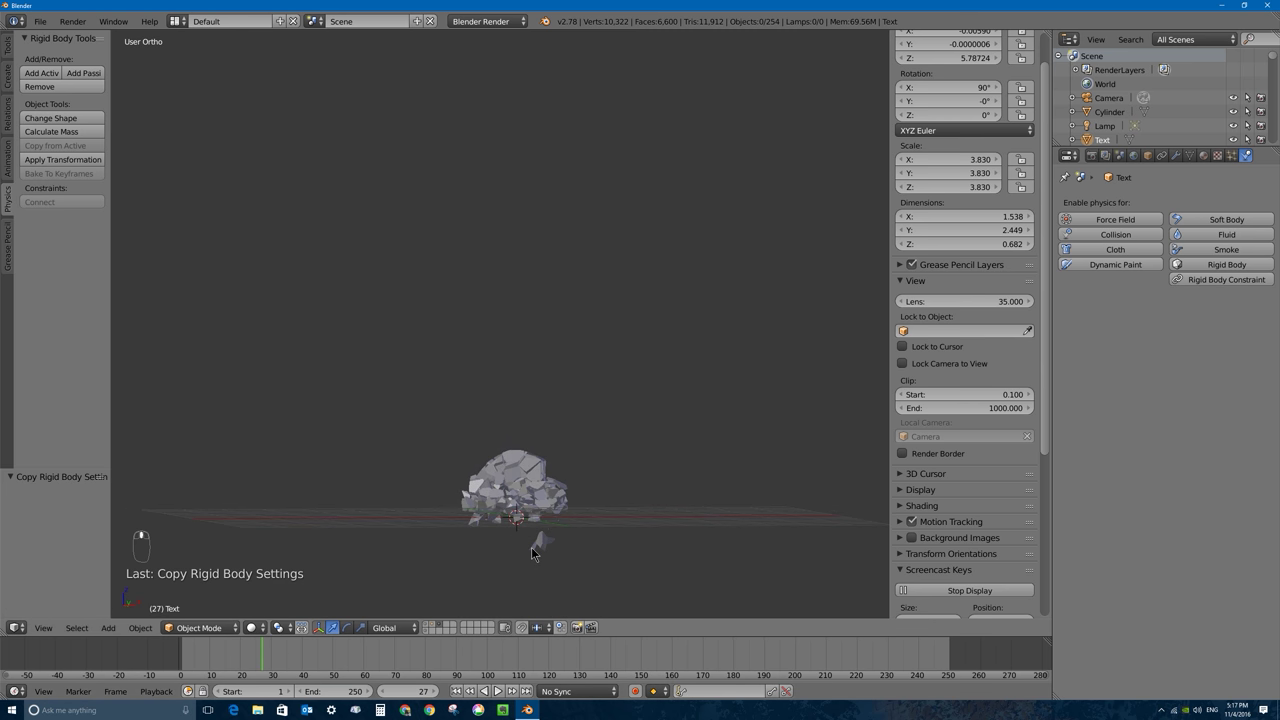
Step: Show the ground disc together with the G pieces, select the disc and set its rigid body collision shape to Cylinder
{"action": "key", "text": "Escape"}
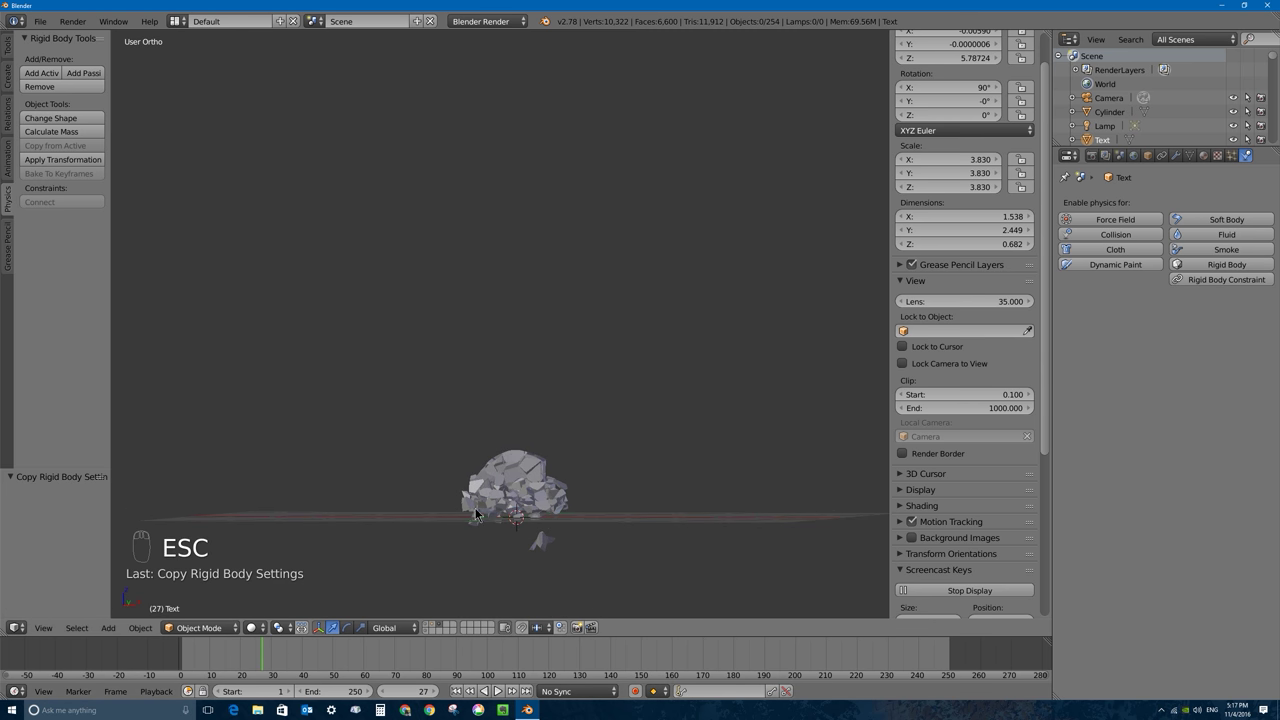
{"action": "left_click", "coordinate": [425, 630], "text": "shift"}
{"action": "right_click", "coordinate": [422, 524]}
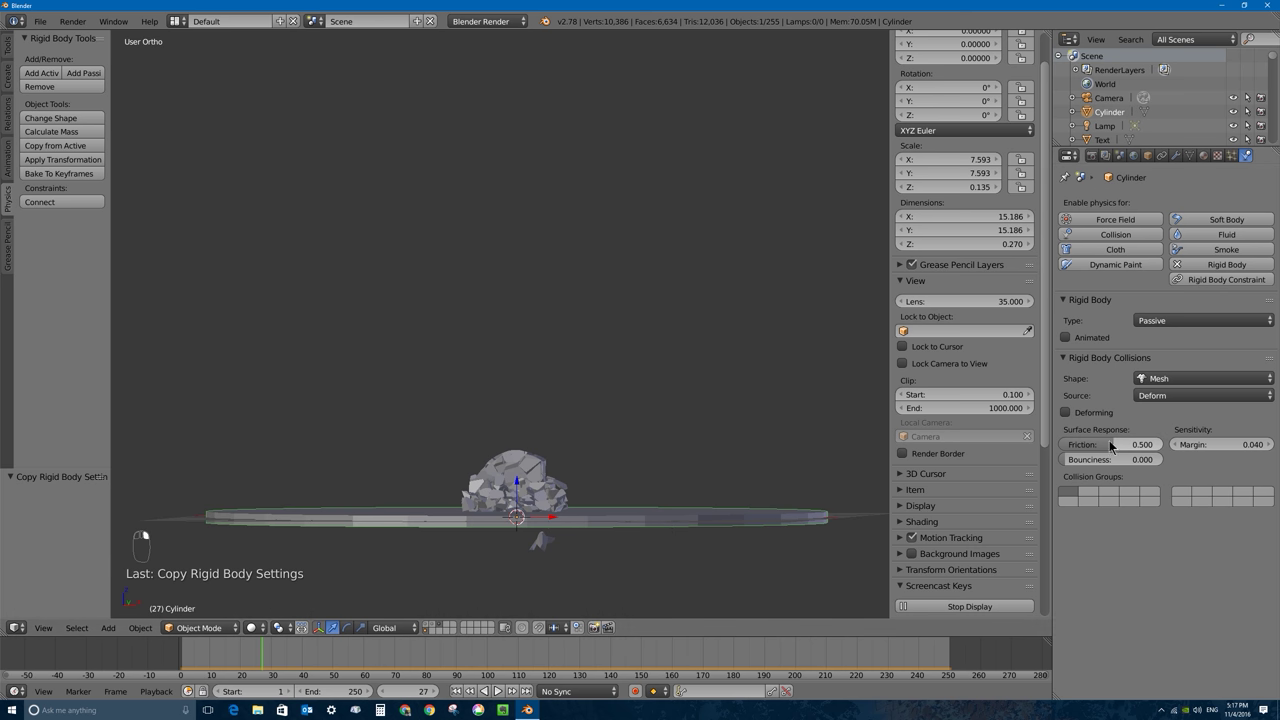
{"action": "left_click", "coordinate": [1169, 379]}
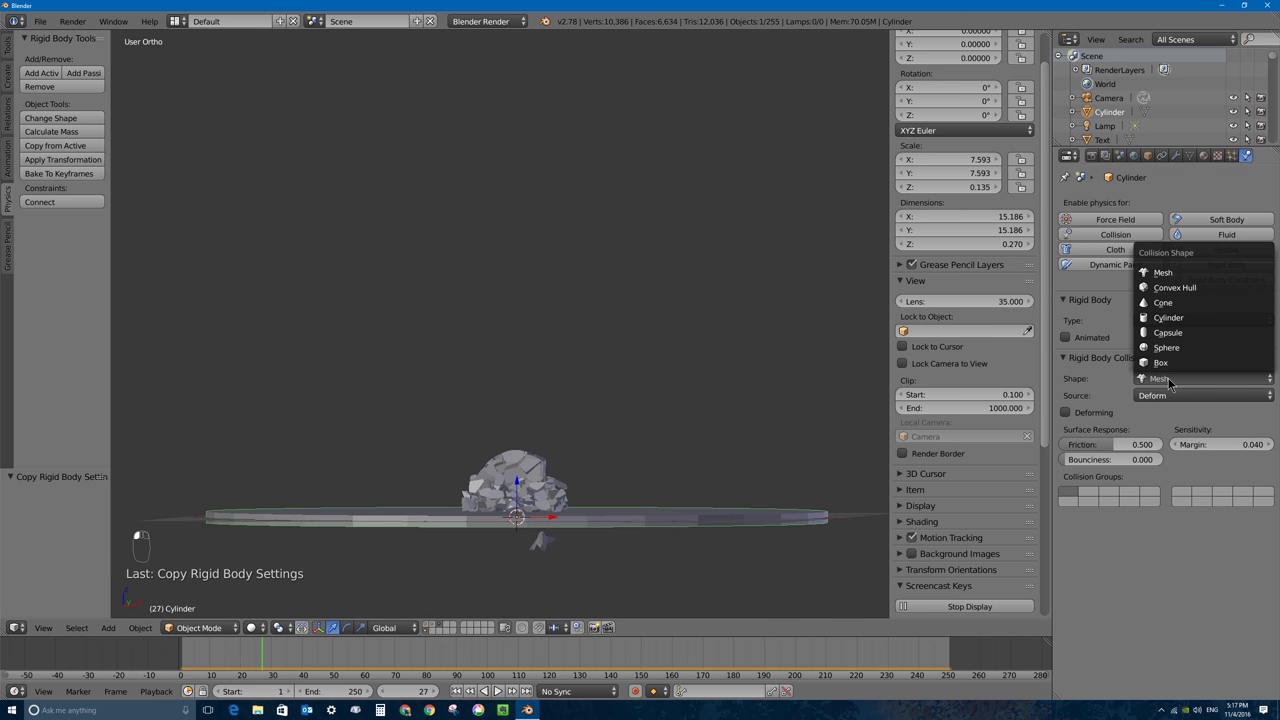
{"action": "left_click", "coordinate": [1174, 319]}
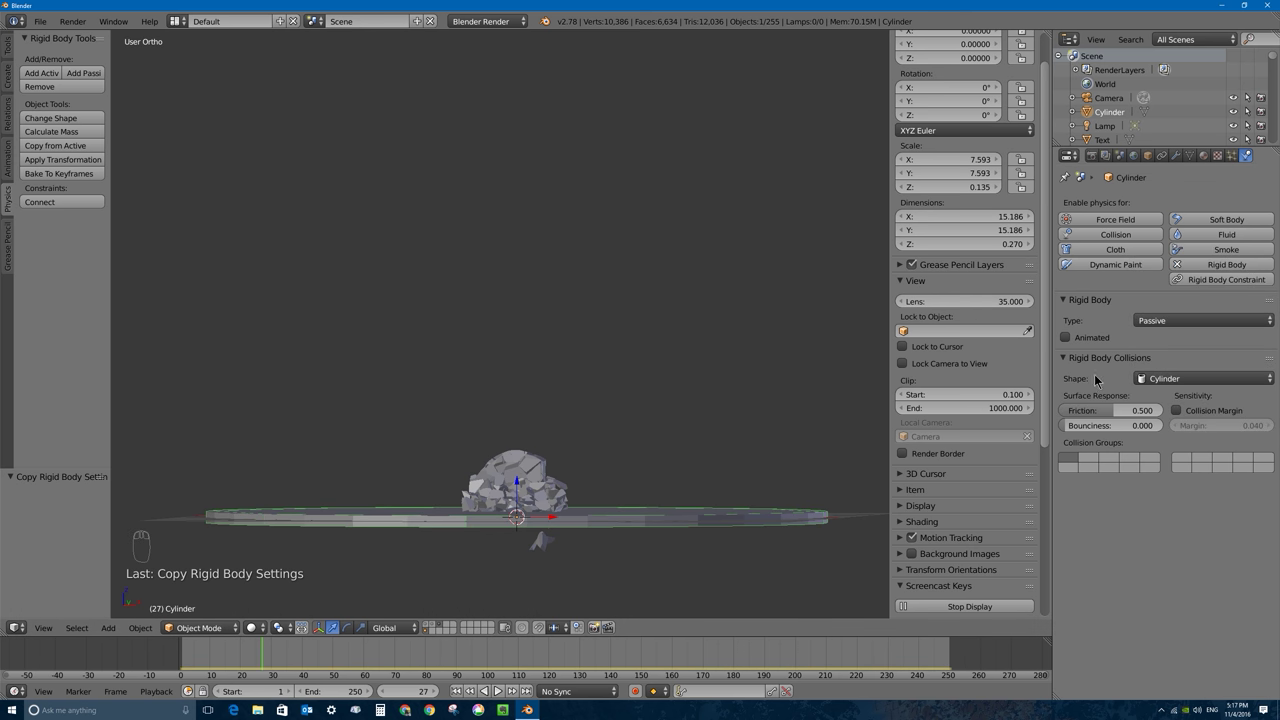
Step: Enable the ground disc's Collision Margin with a margin of 0.040
{"action": "left_click", "coordinate": [1176, 410]}
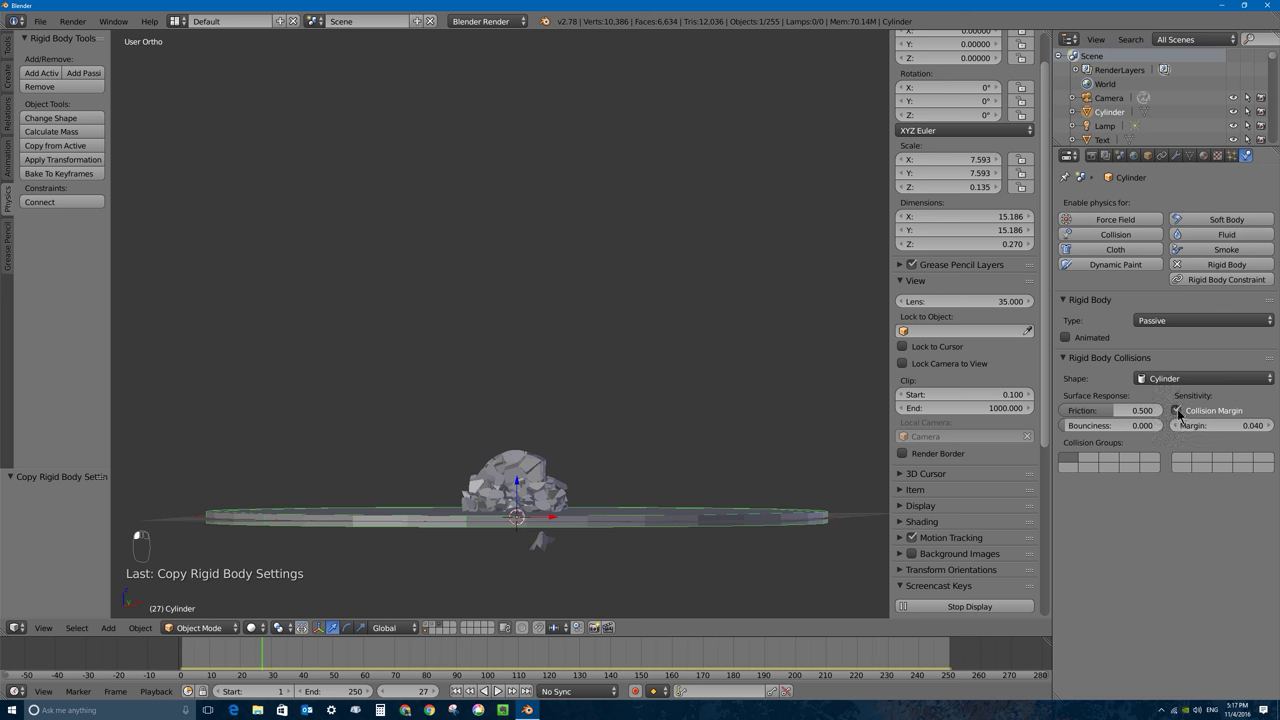
{"action": "left_click", "coordinate": [1214, 425]}
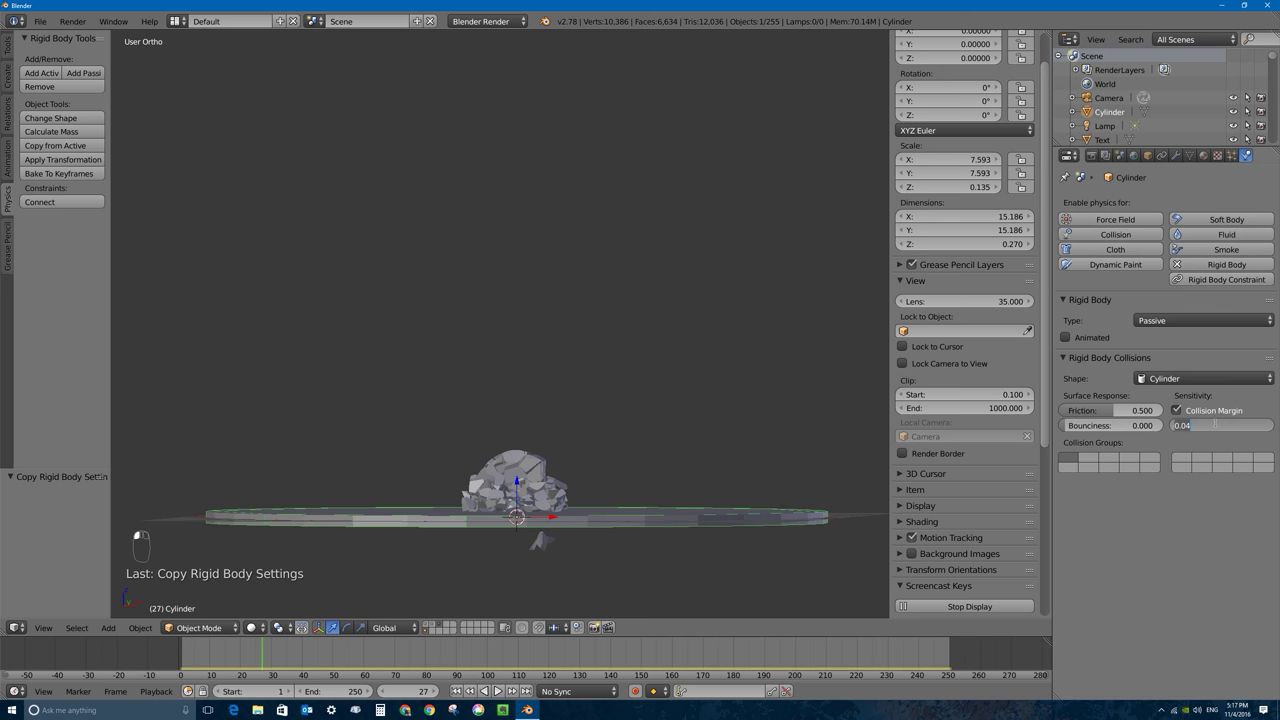
{"action": "key", "text": "Return"}
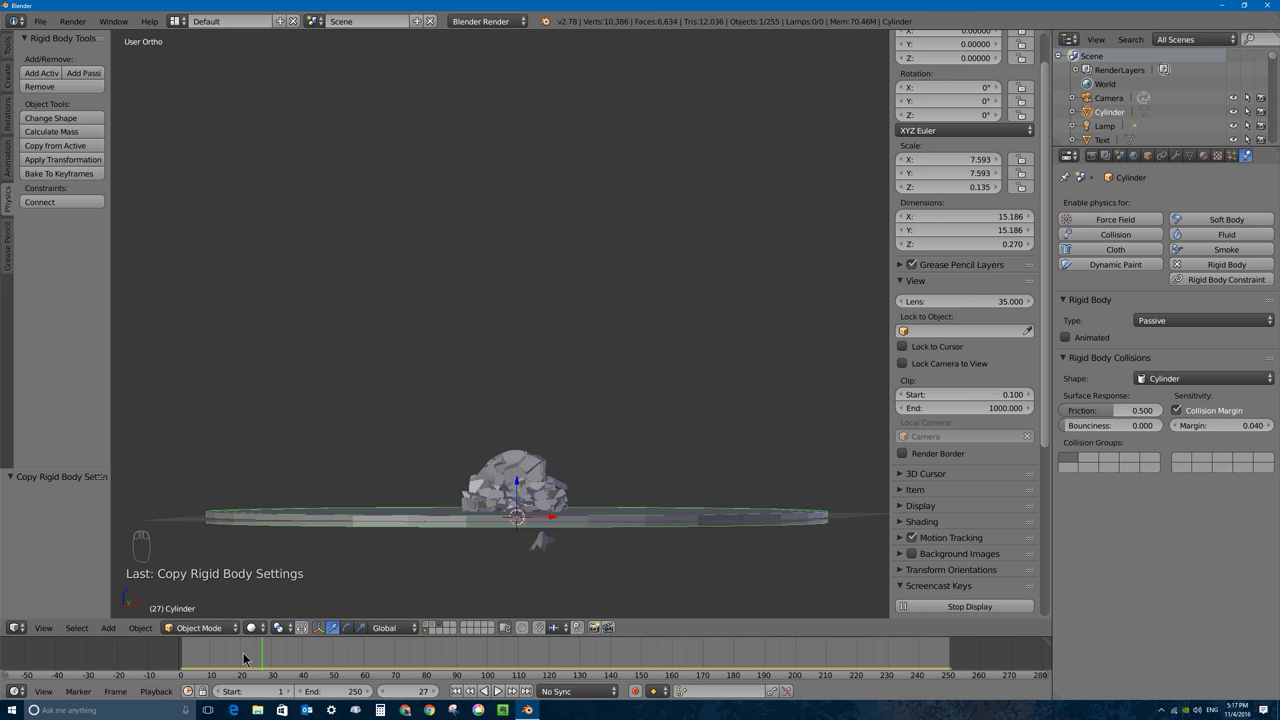
Step: Replay the simulation from frame 0 and examine from several angles how the G's pieces scatter over the disc
{"action": "left_click", "coordinate": [160, 658]}
{"action": "key", "text": "alt+a"}
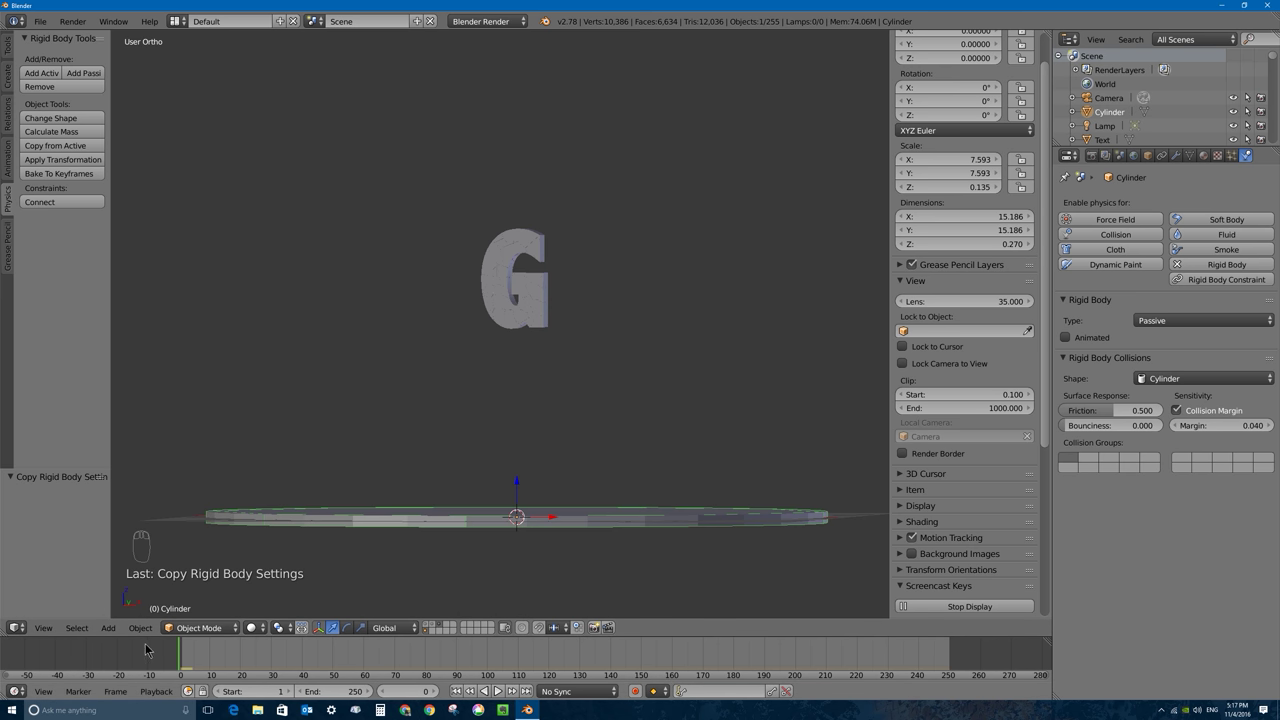
{"action": "key", "text": "alt+a"}
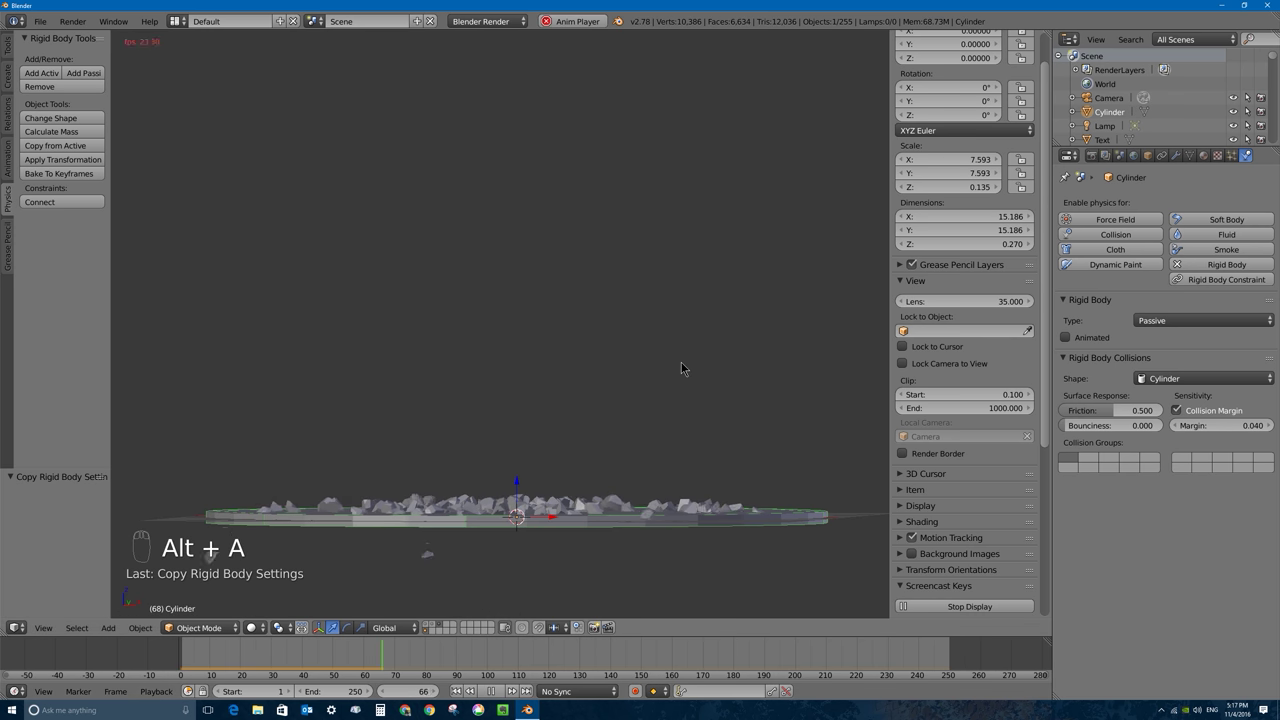
{"action": "middle_click_drag", "start_coordinate": [476, 600], "coordinate": [502, 543]}
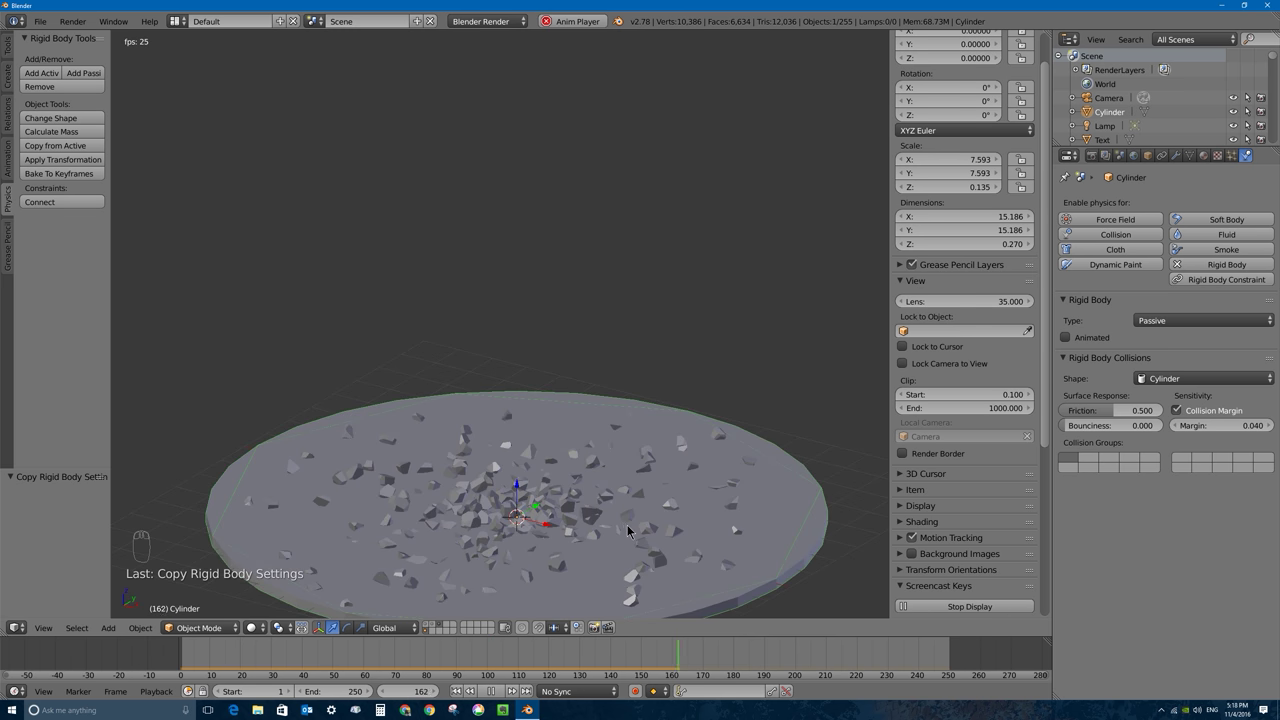
{"action": "key", "text": "Escape"}
{"action": "middle_click_drag", "start_coordinate": [519, 517], "coordinate": [449, 490]}
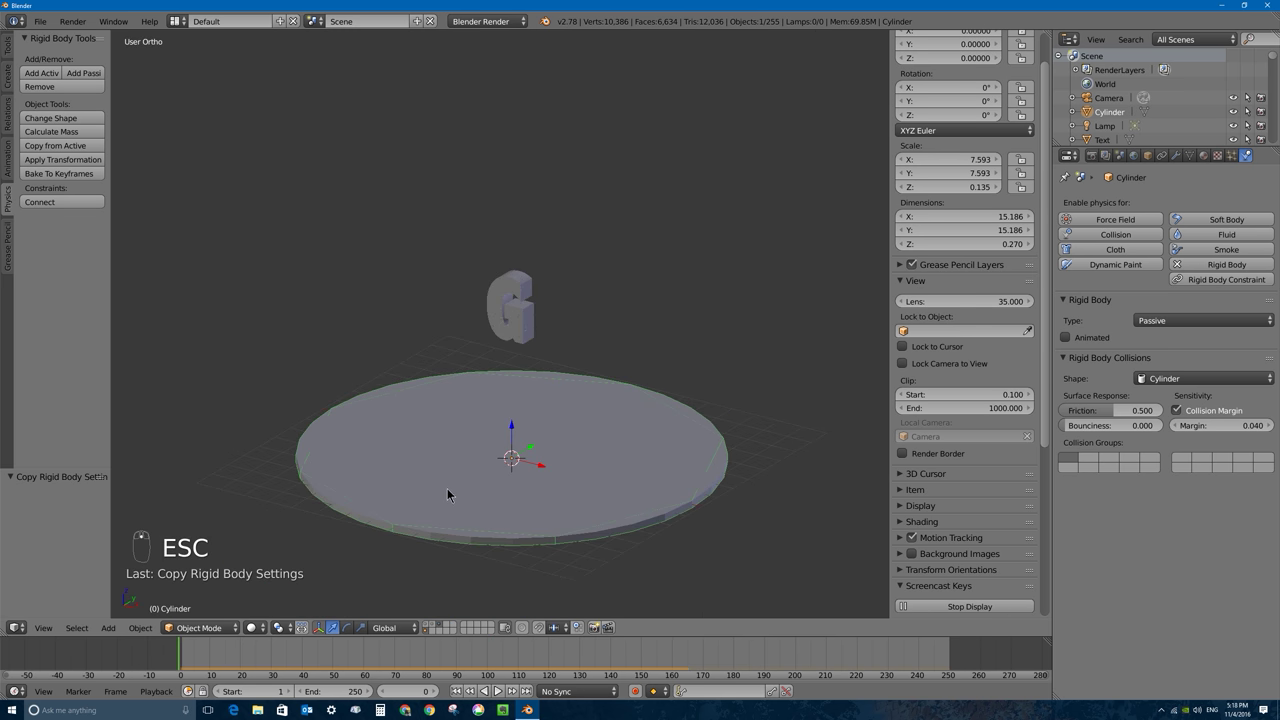
{"action": "middle_click_drag", "start_coordinate": [427, 552], "coordinate": [595, 430]}
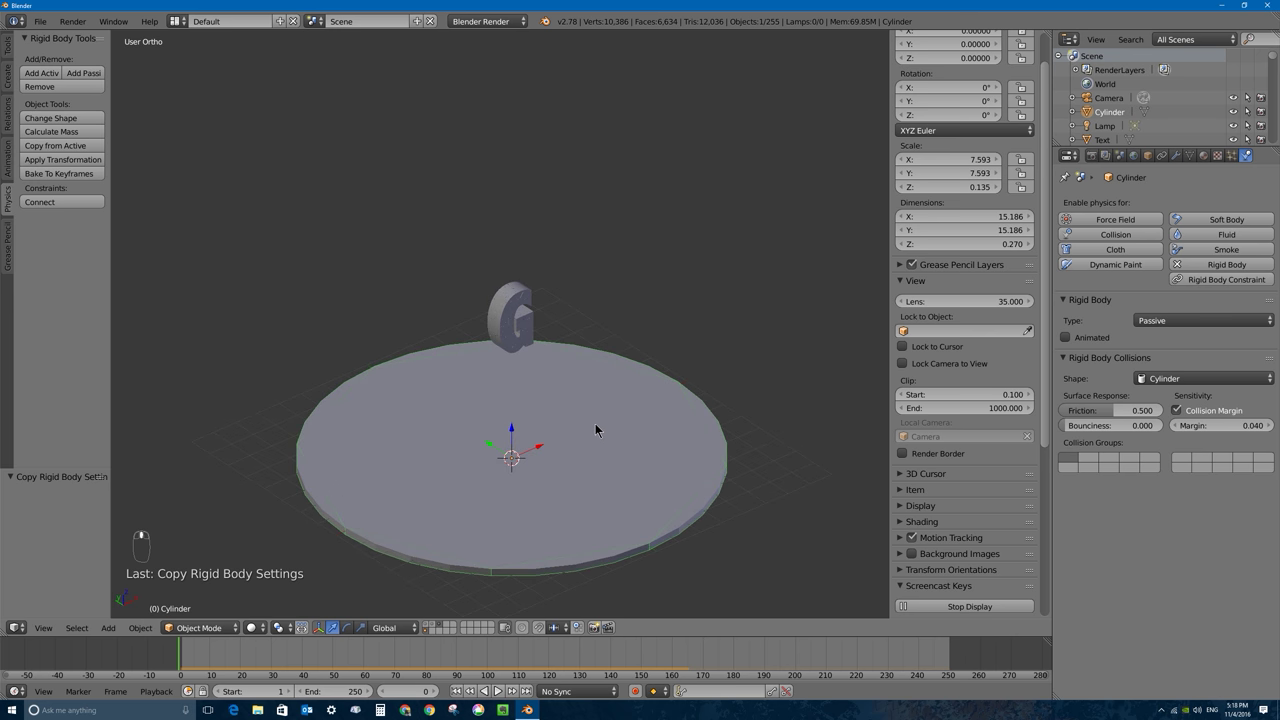
Step: Set the ground disc's collision shape to Convex Hull and preview the G's fall onto it
{"action": "left_click", "coordinate": [1182, 379]}
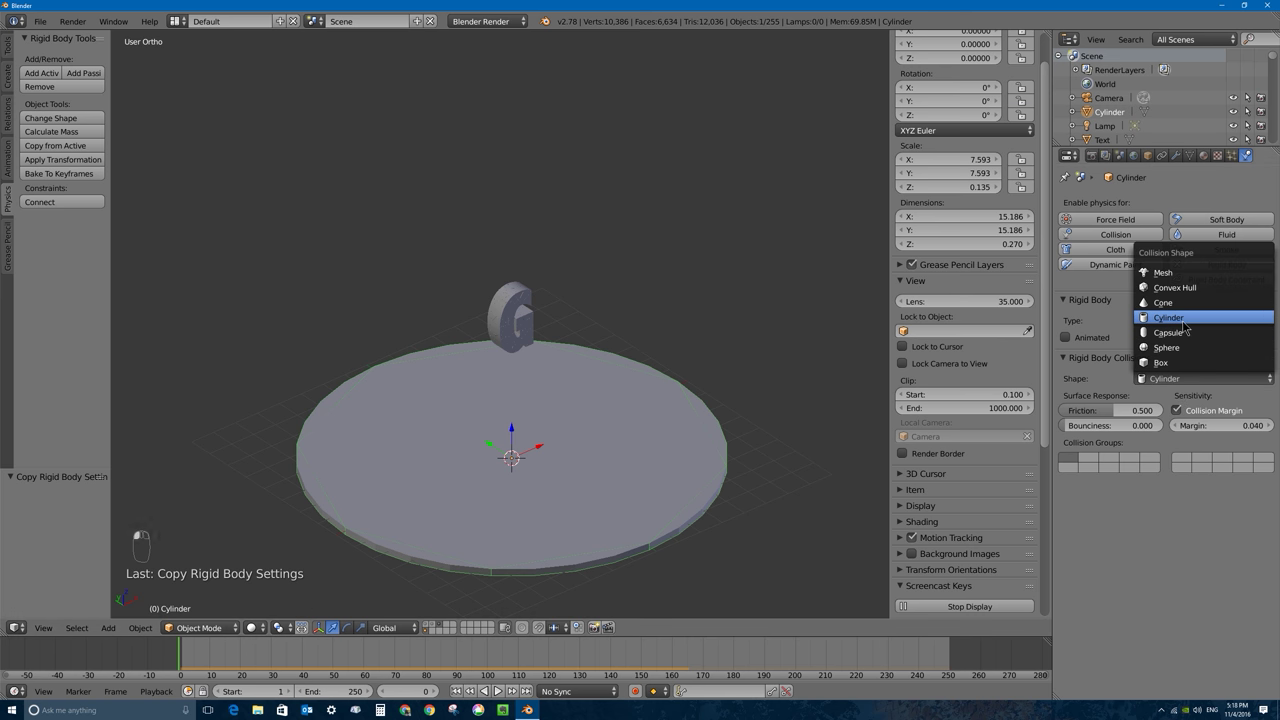
{"action": "left_click", "coordinate": [1175, 287]}
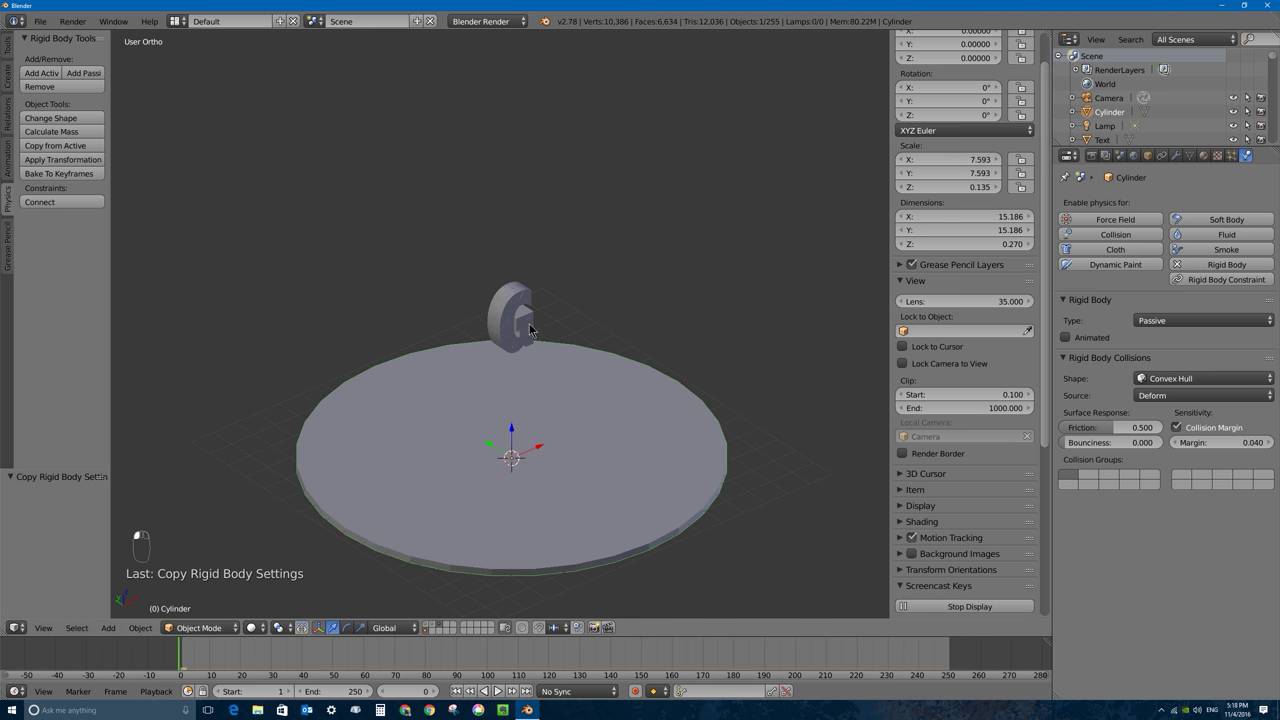
{"action": "key", "text": "alt+a"}
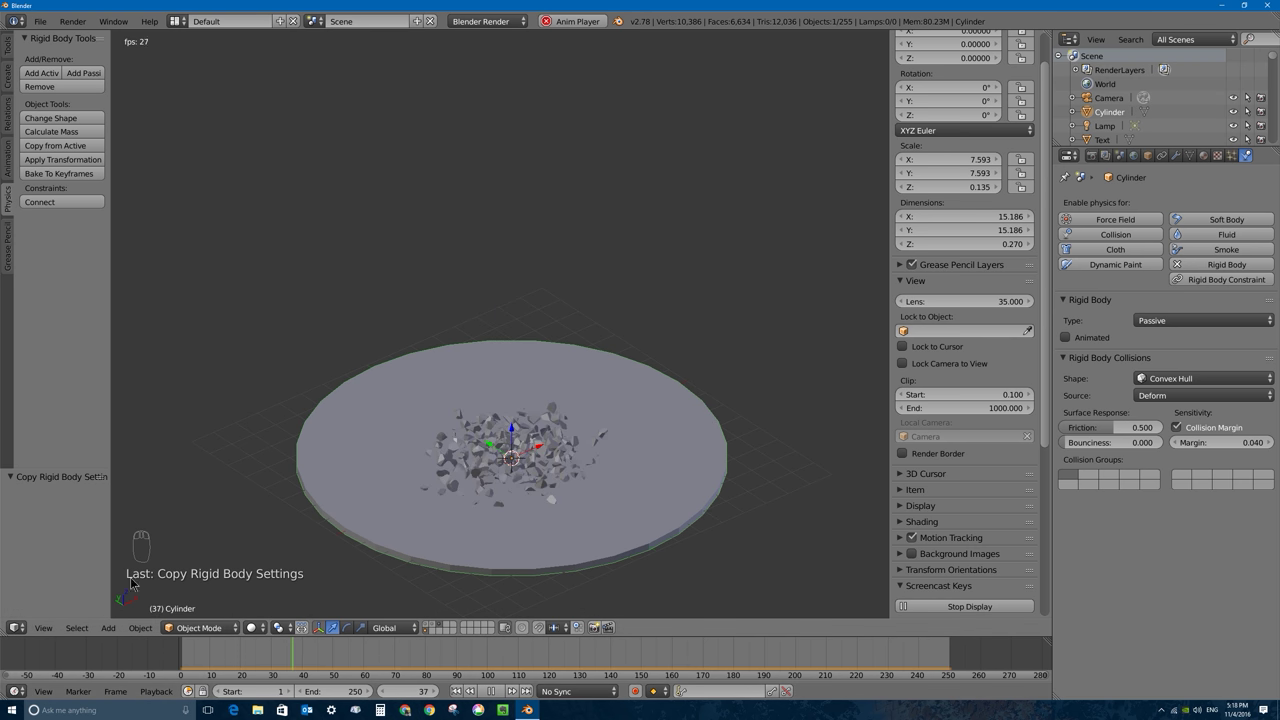
{"action": "key", "text": "Escape"}
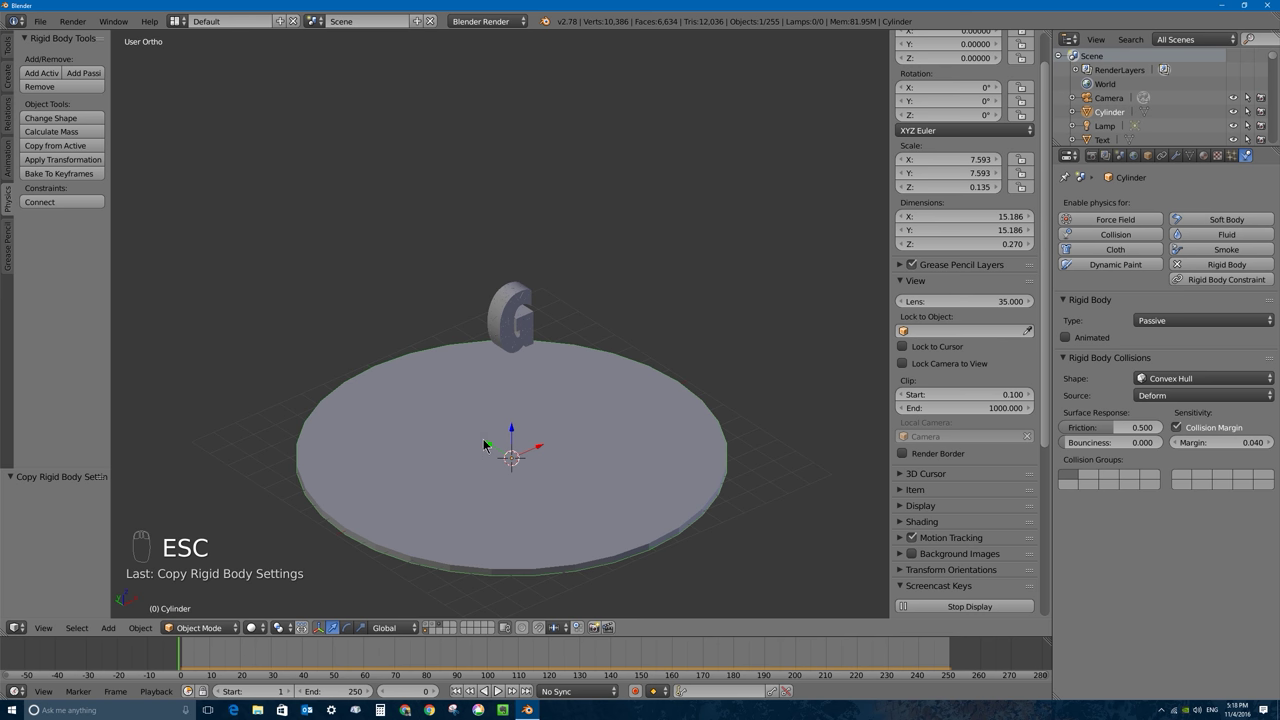
Step: Select all the G's pieces without the disc and bake their simulation to keyframes from frame 1 to 250 with frame step 1
{"action": "middle_click_drag", "start_coordinate": [484, 445], "coordinate": [533, 452]}
{"action": "key", "text": "a"}
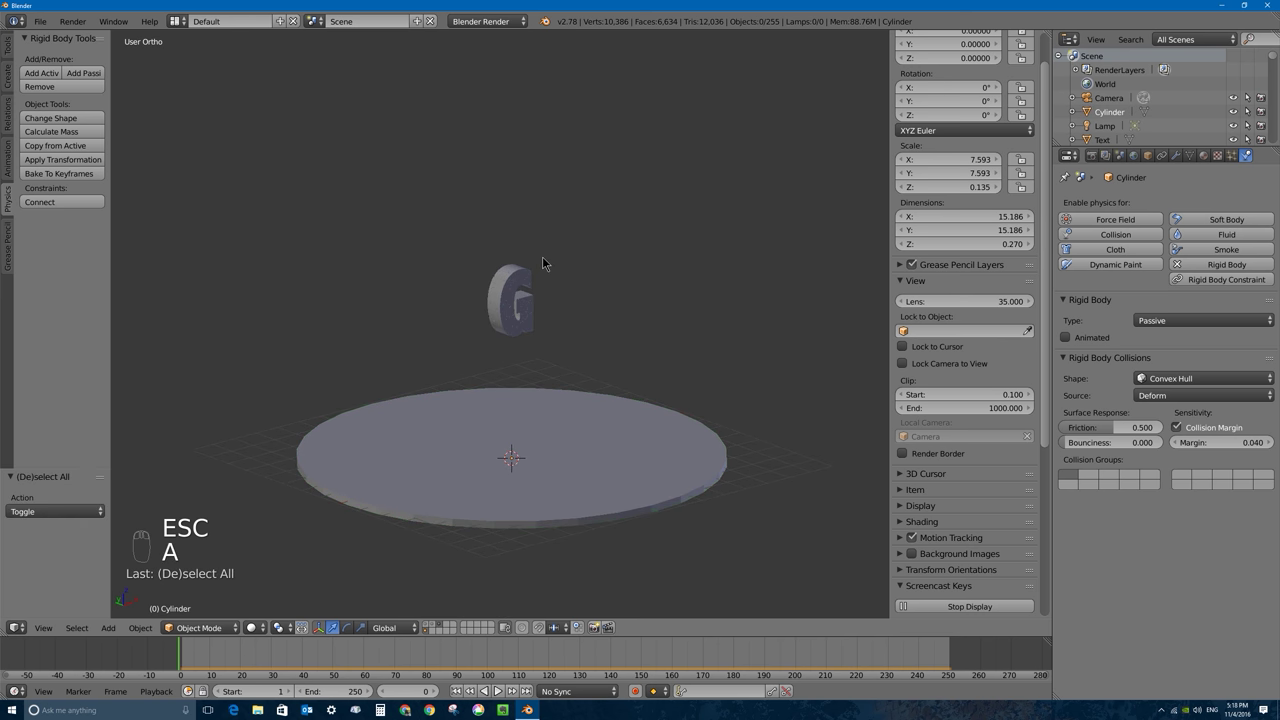
{"action": "key", "text": "b"}
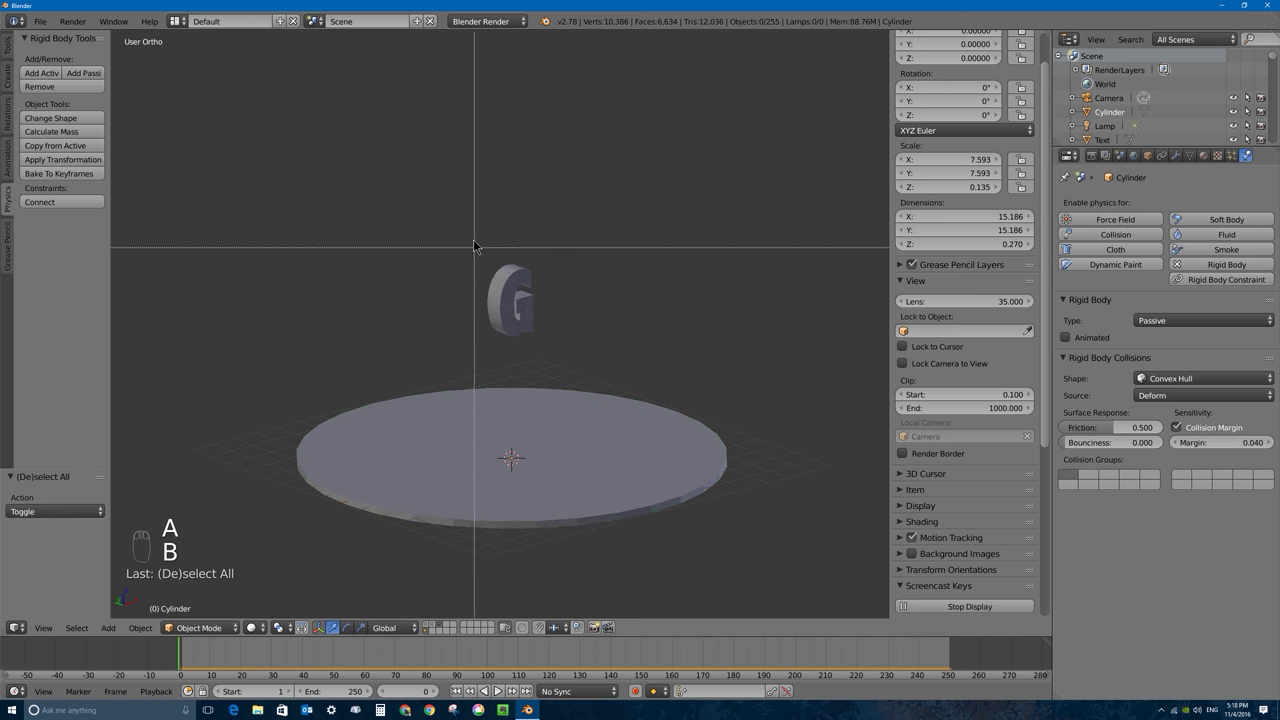
{"action": "left_click_drag", "start_coordinate": [464, 224], "coordinate": [561, 356]}
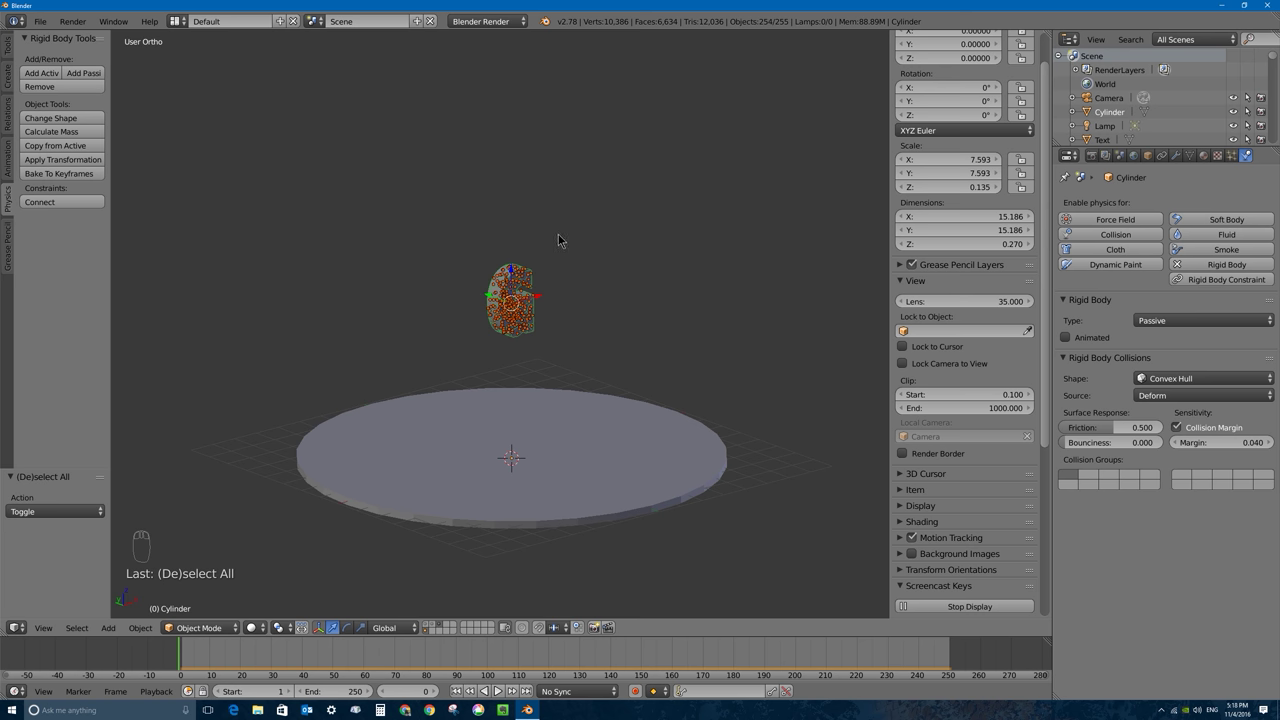
{"action": "left_click", "coordinate": [58, 174]}
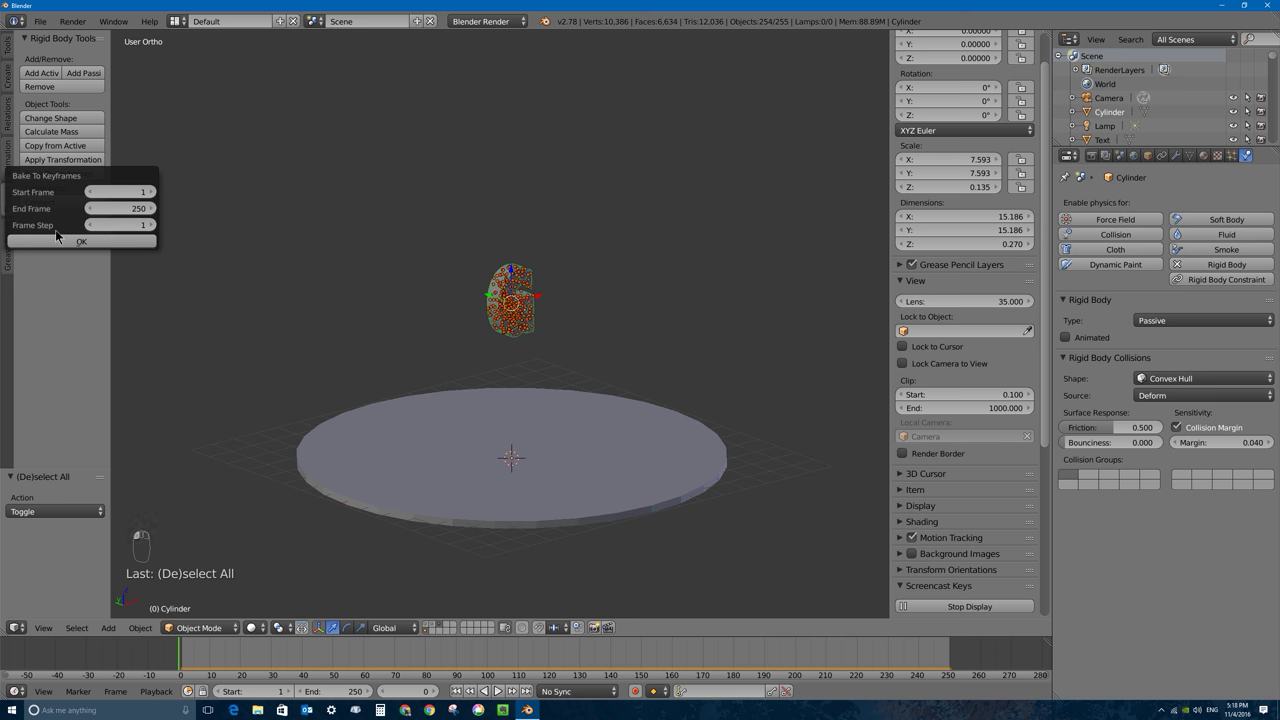
{"action": "left_click", "coordinate": [139, 225]}
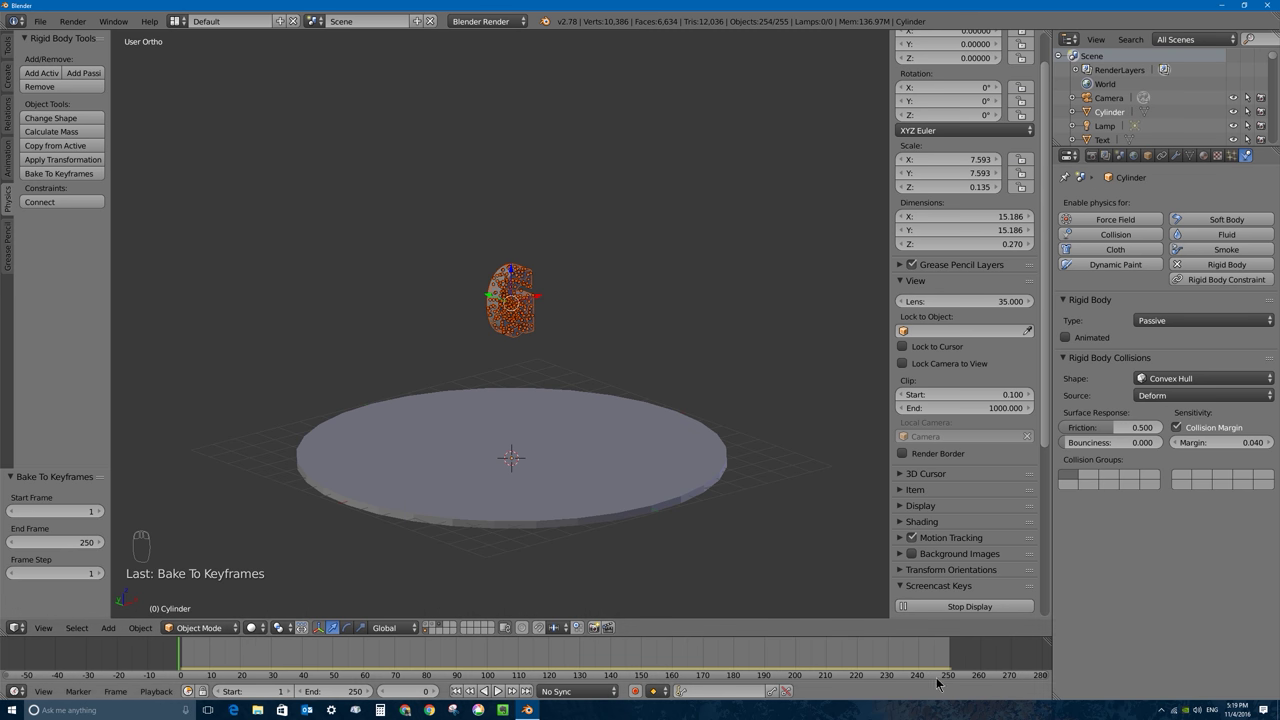
Step: Enlarge the timeline area, split it horizontally and turn the upper part into a Dope Sheet
{"action": "left_click_drag", "start_coordinate": [920, 637], "coordinate": [930, 521]}
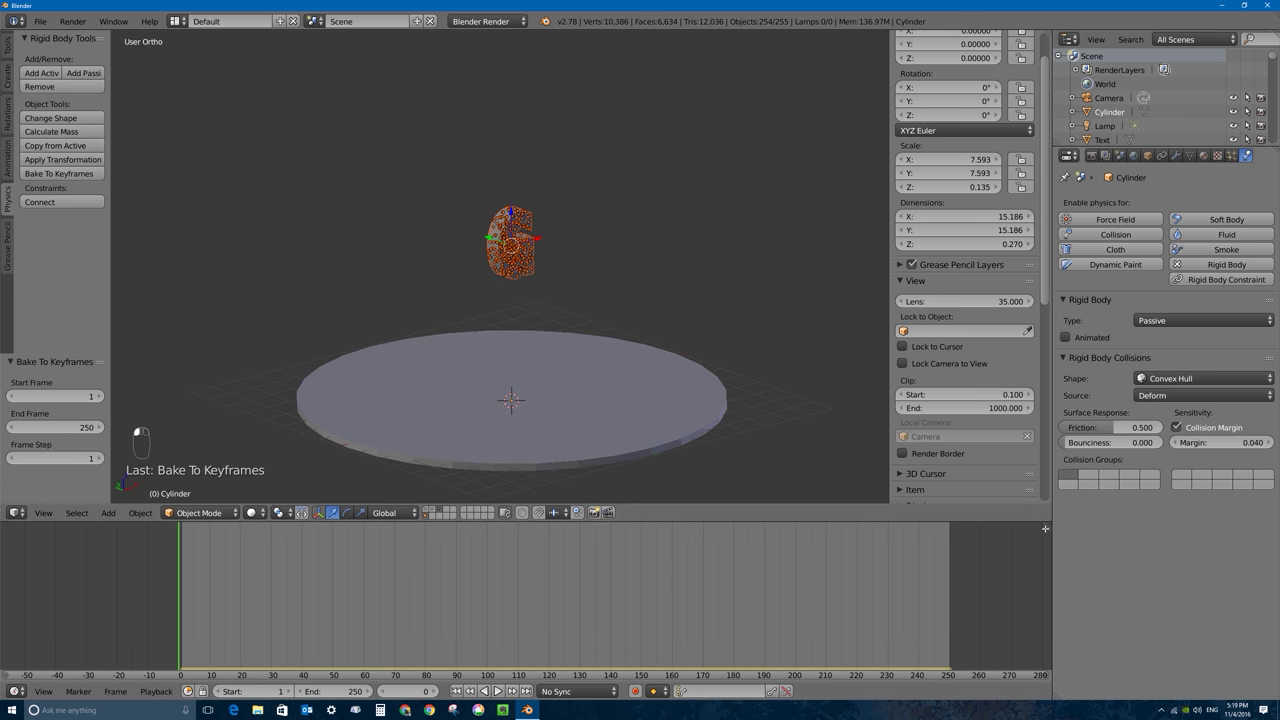
{"action": "left_click_drag", "start_coordinate": [1047, 529], "coordinate": [1000, 647]}
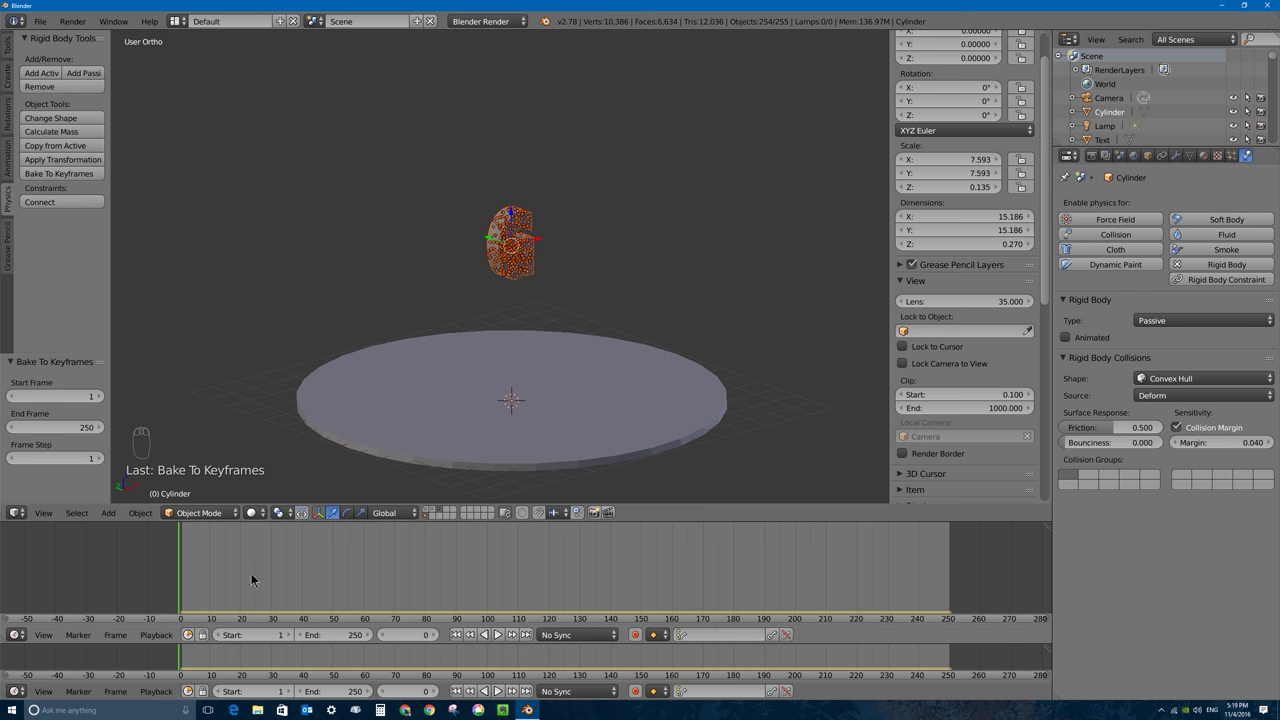
{"action": "left_click", "coordinate": [17, 635]}
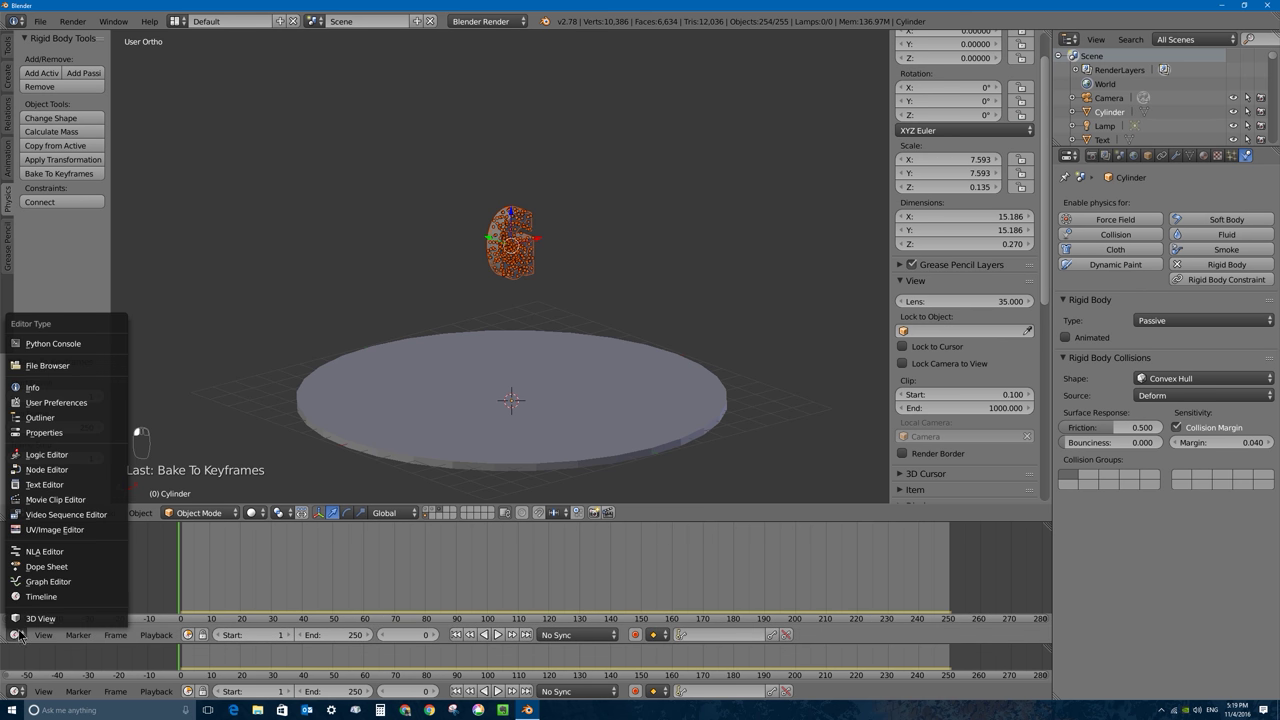
{"action": "left_click", "coordinate": [78, 566]}
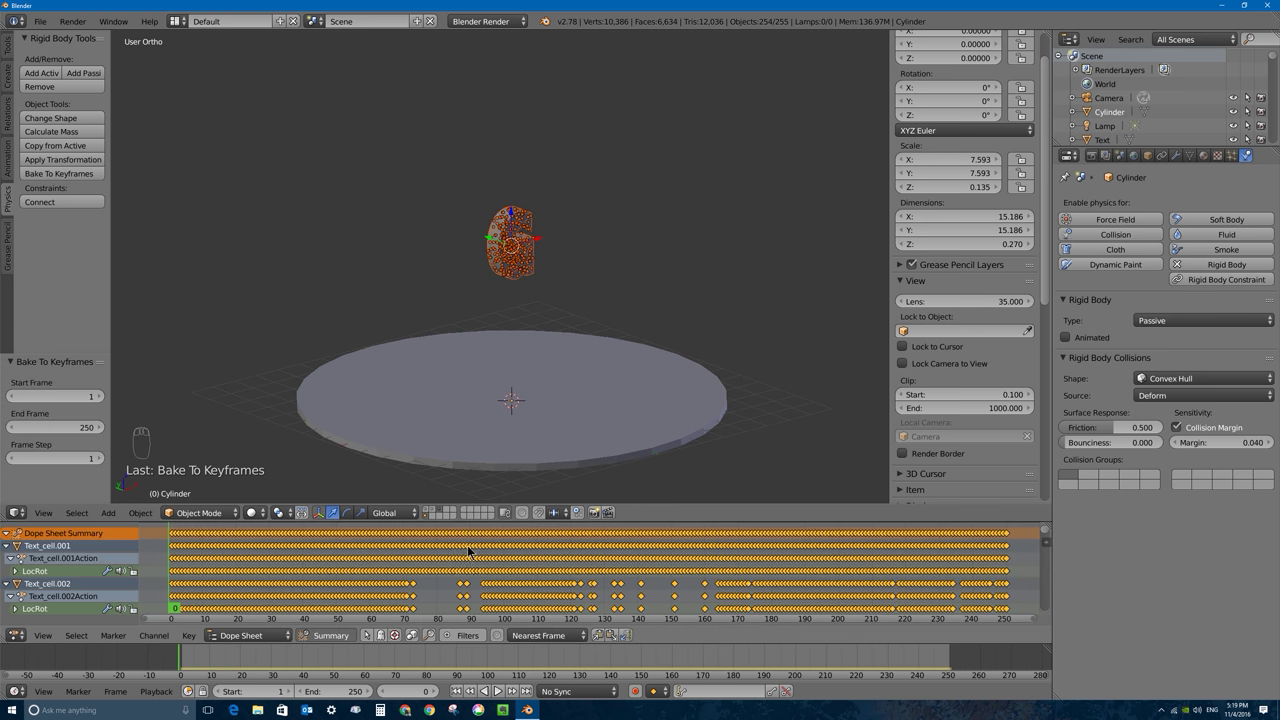
Step: Look through the pieces' baked keyframes in the Dope Sheet and scrub the animation from frame 0 to frame 100
{"action": "scroll", "coordinate": [437, 577], "scroll_direction": "down", "scroll_amount": 3}
{"action": "left_click_drag", "start_coordinate": [480, 592], "coordinate": [602, 573]}
{"action": "scroll", "coordinate": [585, 560], "scroll_direction": "down", "scroll_amount": 6}
{"action": "middle_click_drag", "start_coordinate": [602, 573], "coordinate": [554, 589]}
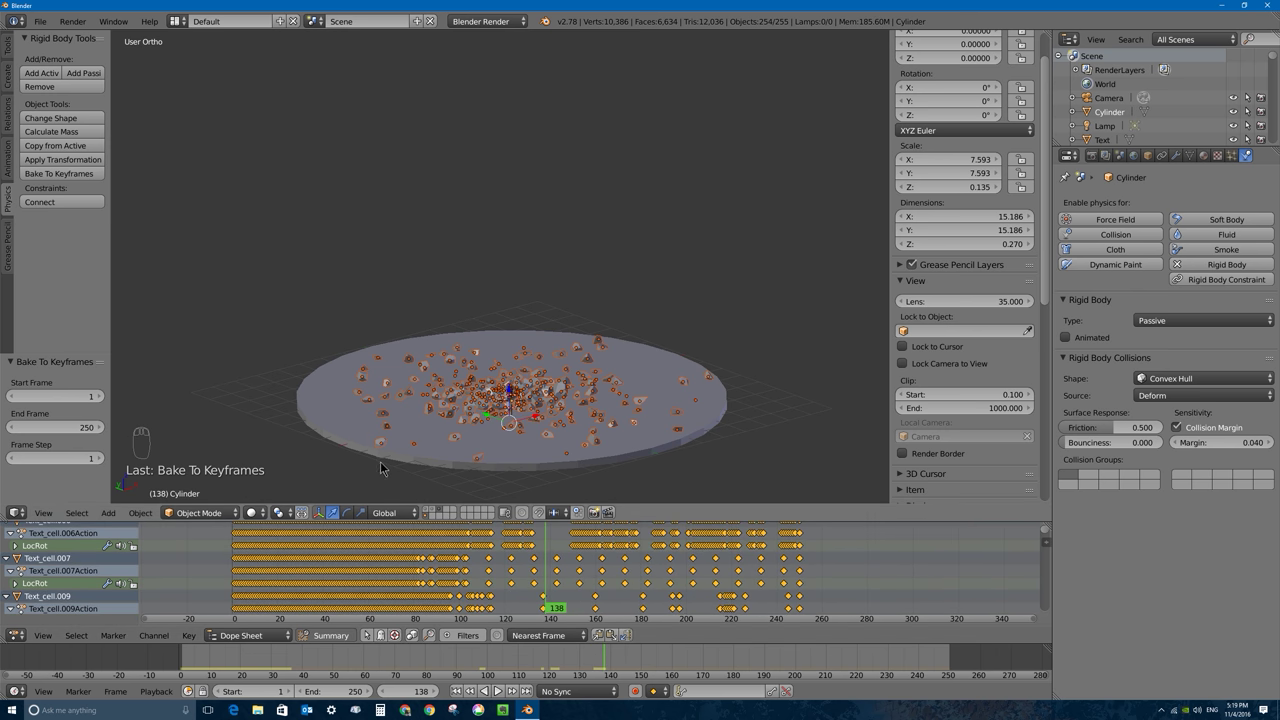
{"action": "left_click_drag", "start_coordinate": [330, 577], "coordinate": [175, 577]}
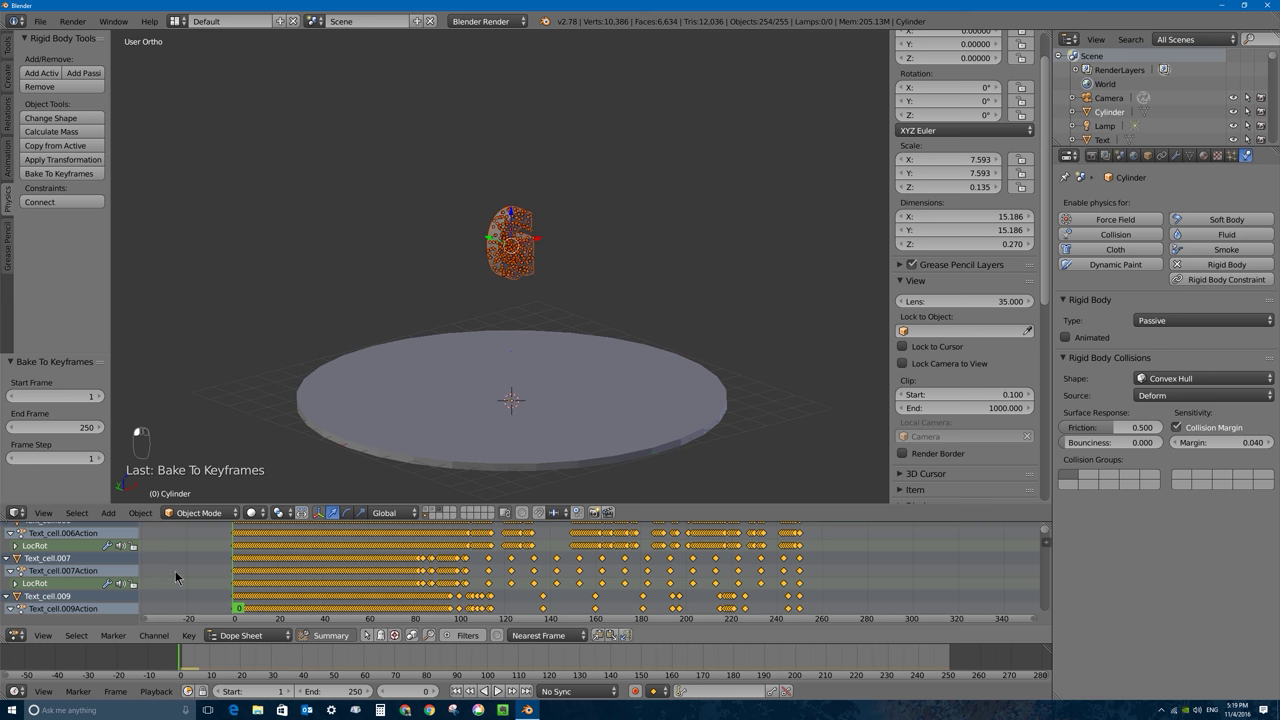
{"action": "left_click_drag", "start_coordinate": [240, 605], "coordinate": [459, 612]}
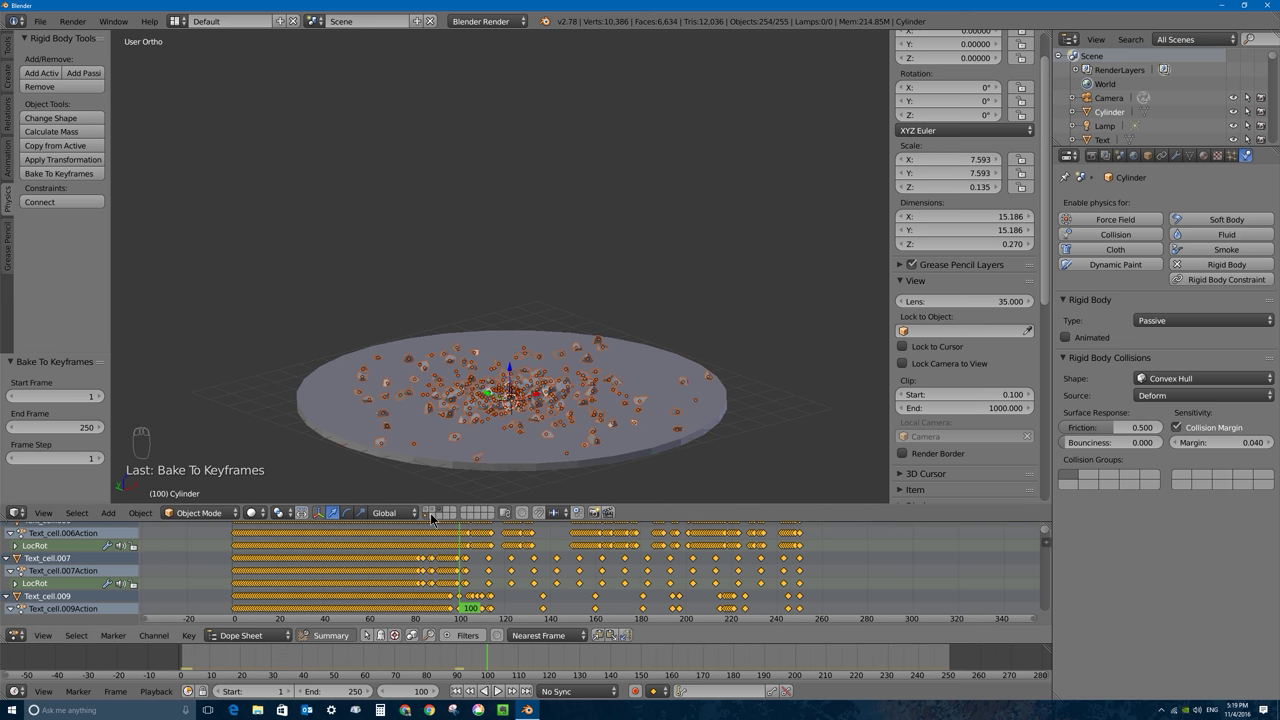
Step: Show only the layer with the unfractured G, select the letter and add it as an active rigid body
{"action": "left_click", "coordinate": [434, 512]}
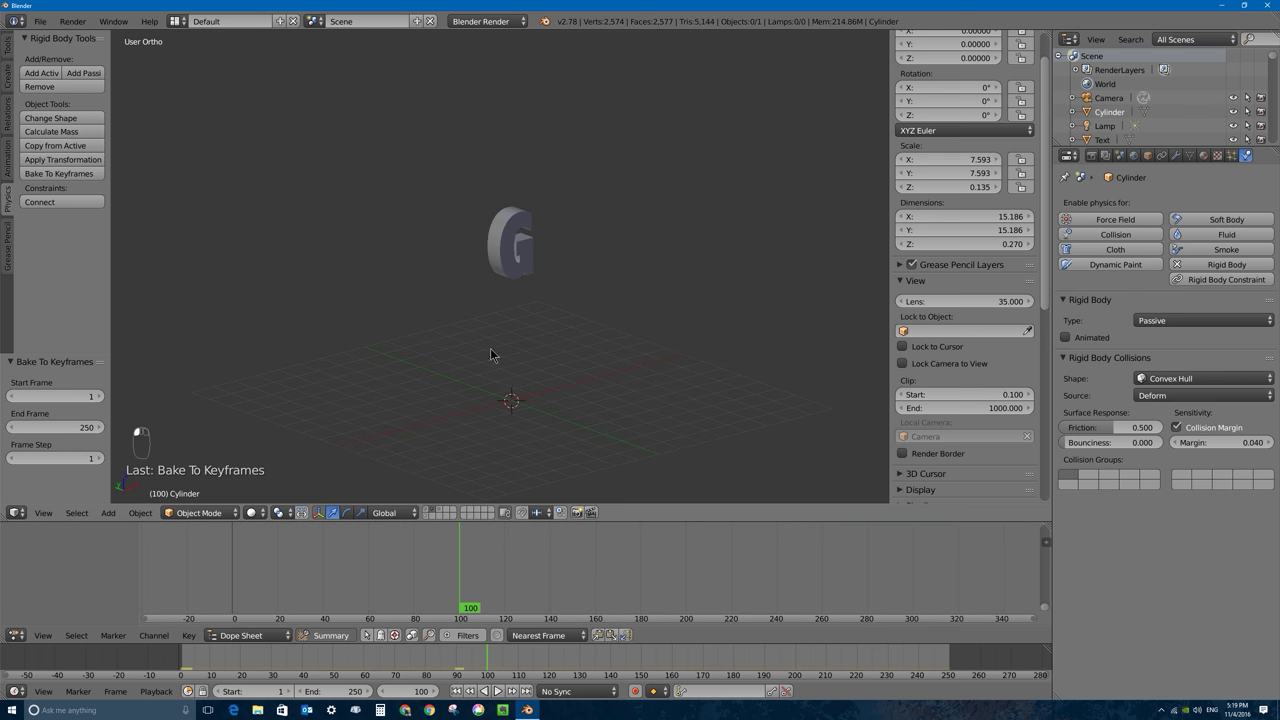
{"action": "left_click", "coordinate": [508, 255]}
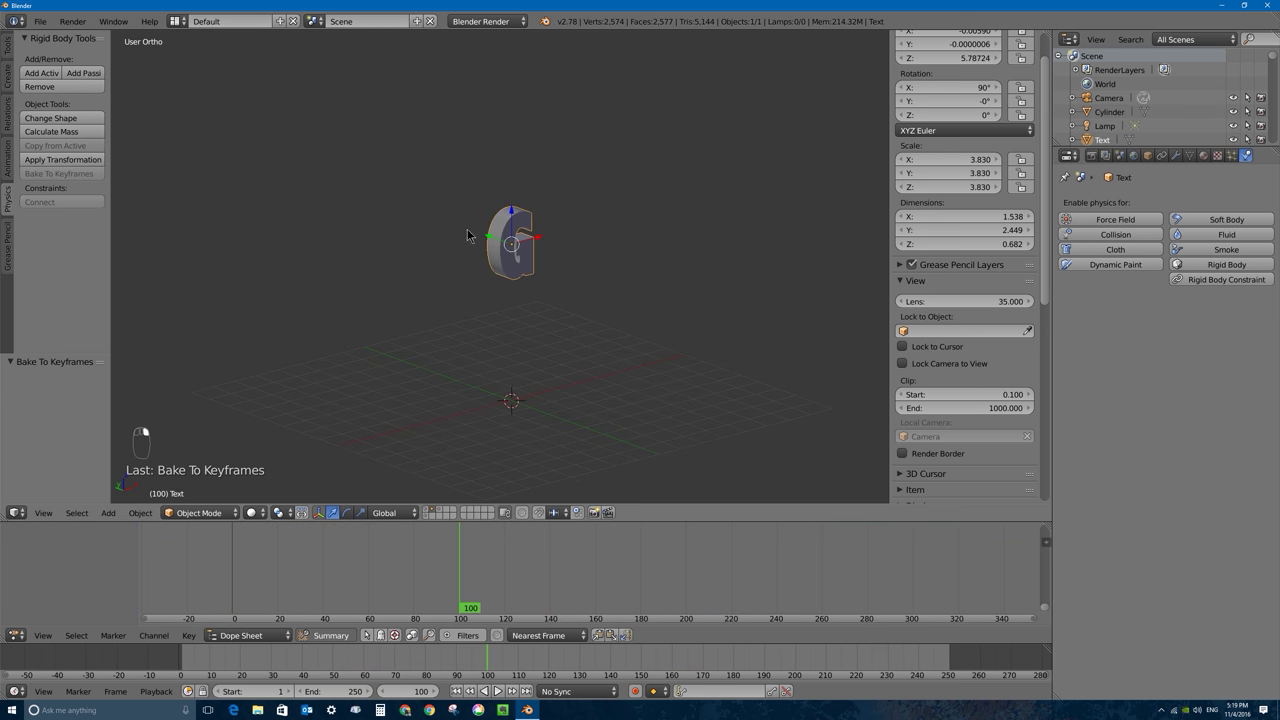
{"action": "left_click", "coordinate": [25, 74]}
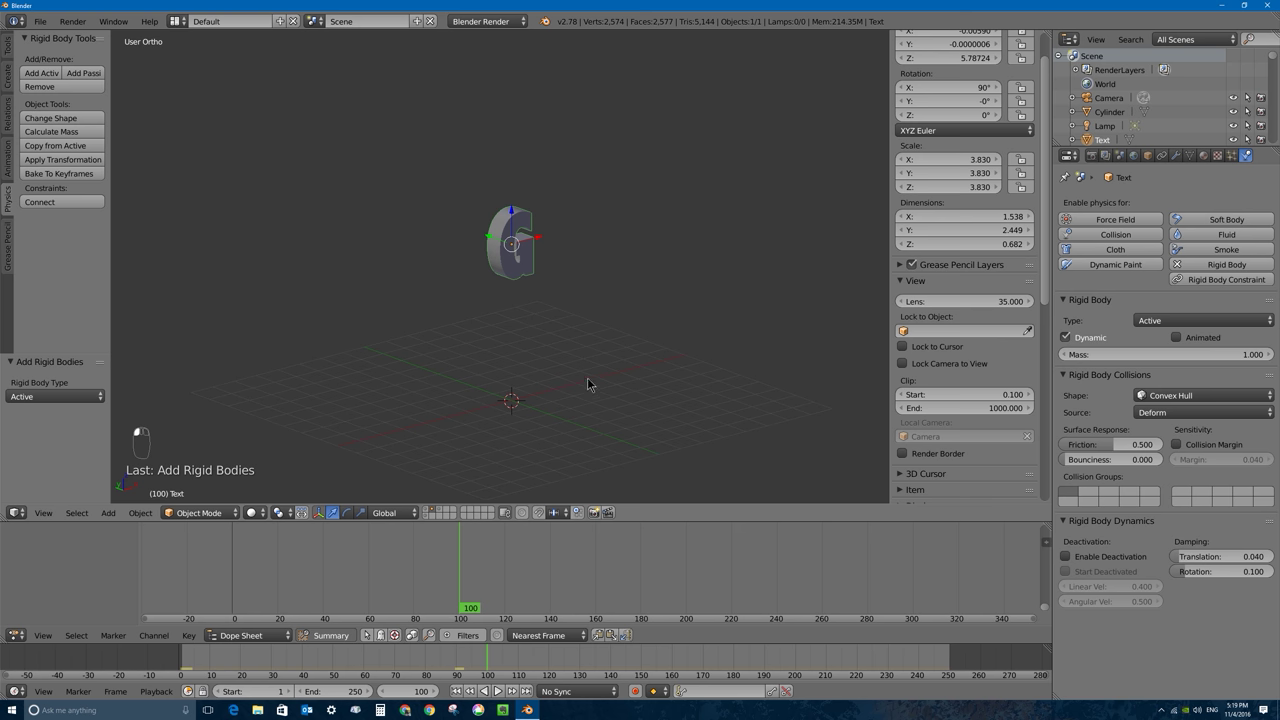
Step: Play the solid G's fall several times from the start of the timeline to check how it lands
{"action": "key", "text": "alt+a"}
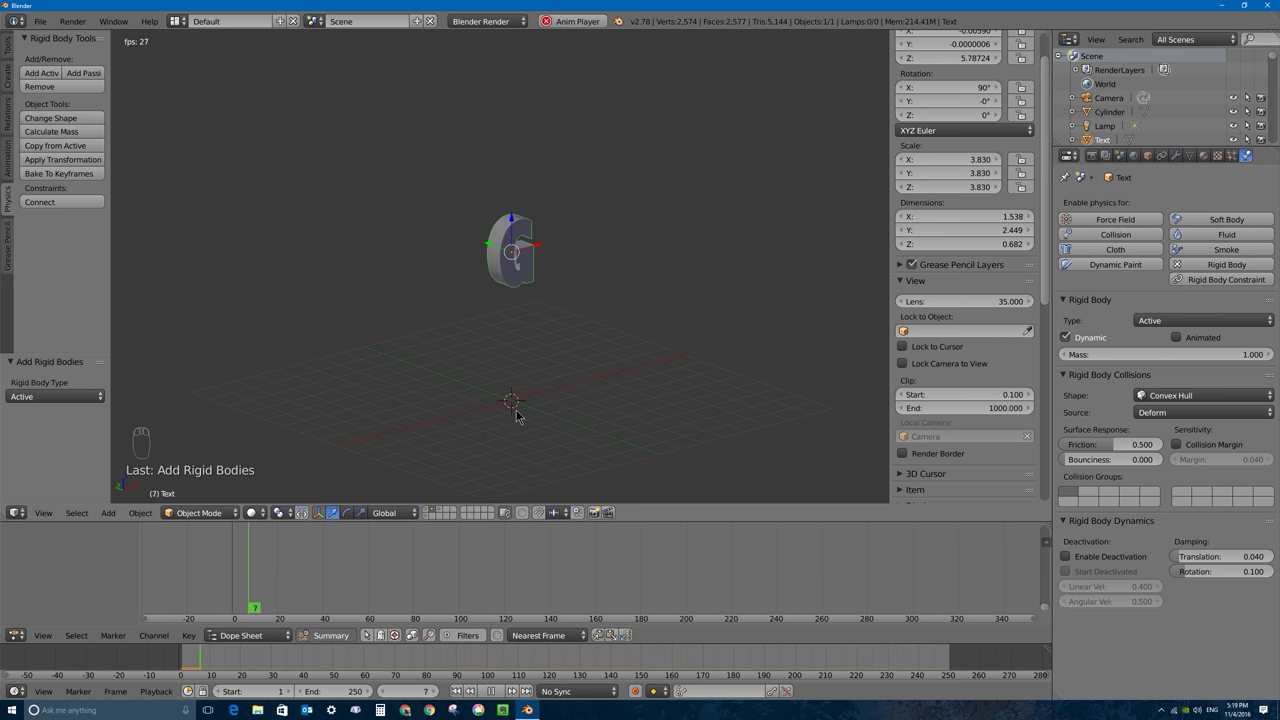
{"action": "key", "text": "Escape"}
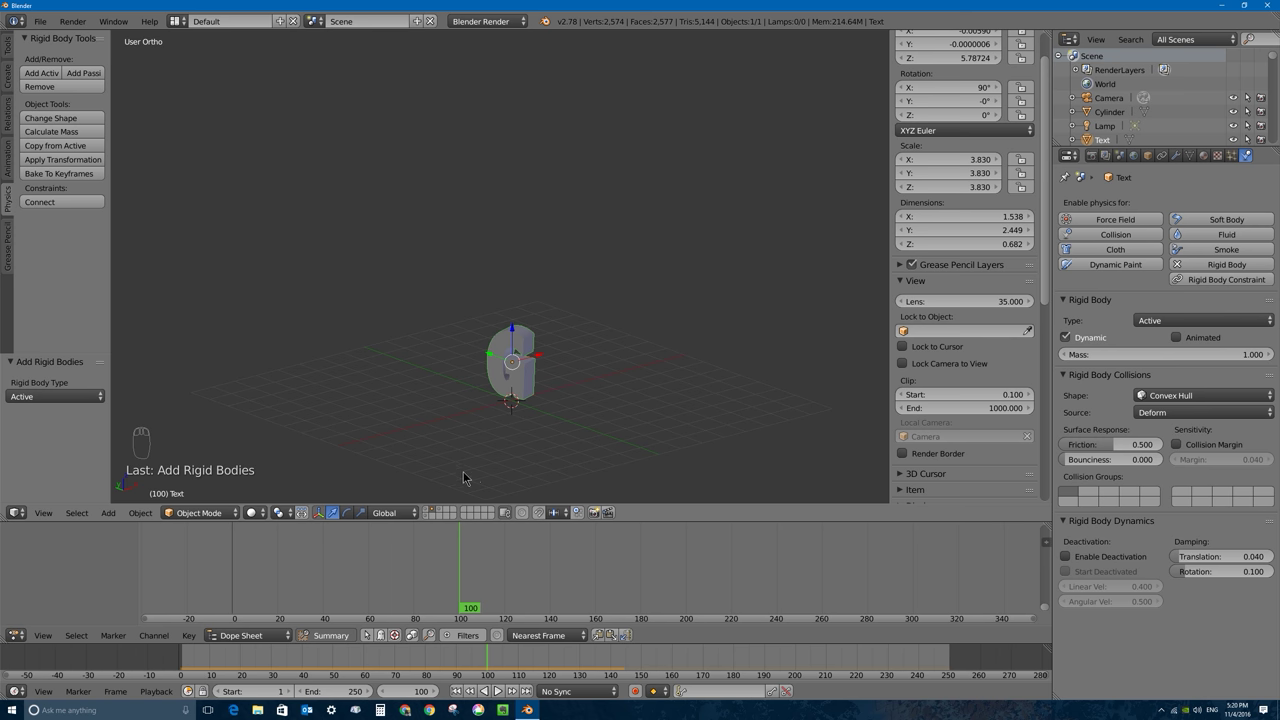
{"action": "left_click", "coordinate": [210, 676]}
{"action": "key", "text": "alt+a"}
{"action": "key", "text": "Escape"}
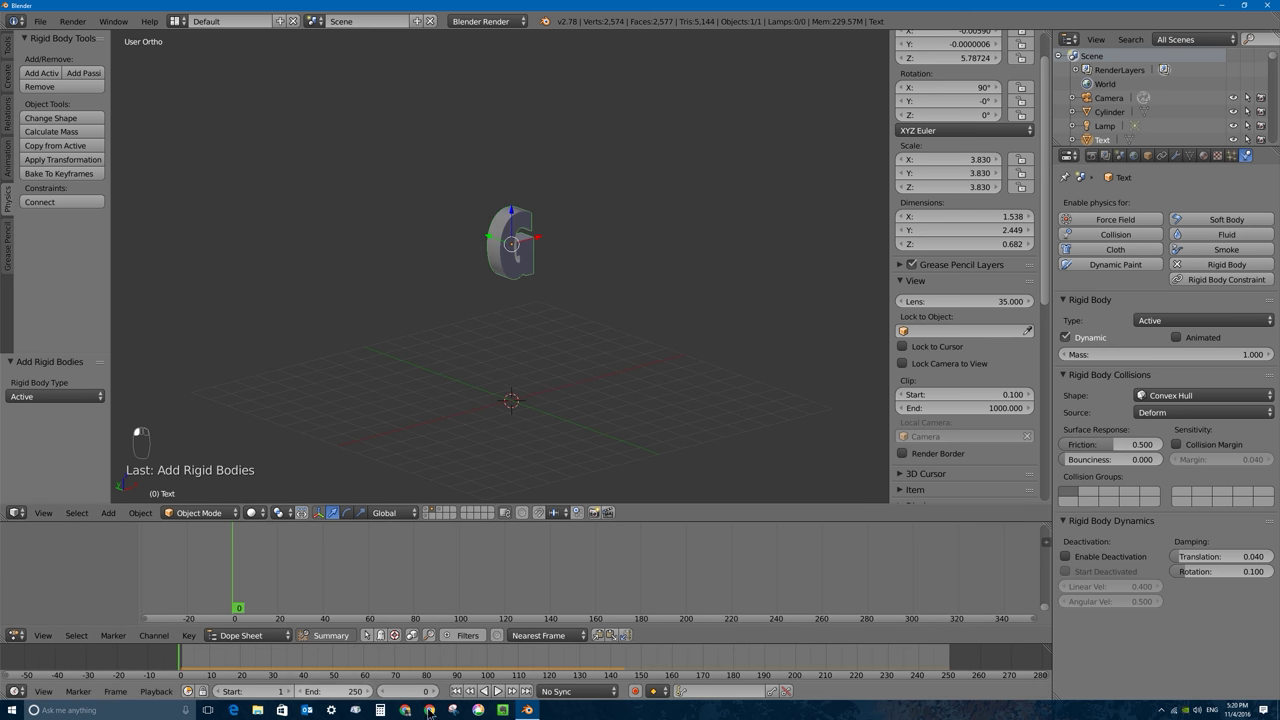
{"action": "key", "text": "alt+a"}
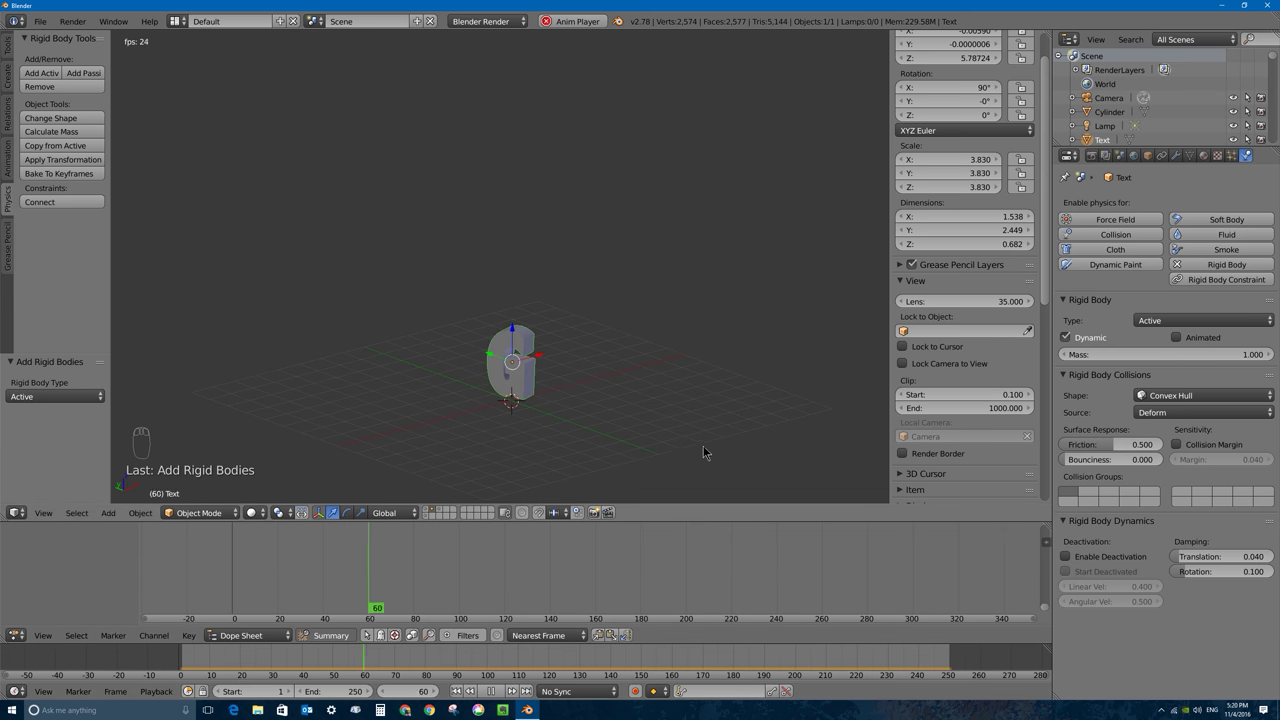
Step: Stop the playback and bake the solid G's rigid body fall to keyframes
{"action": "key", "text": "Escape"}
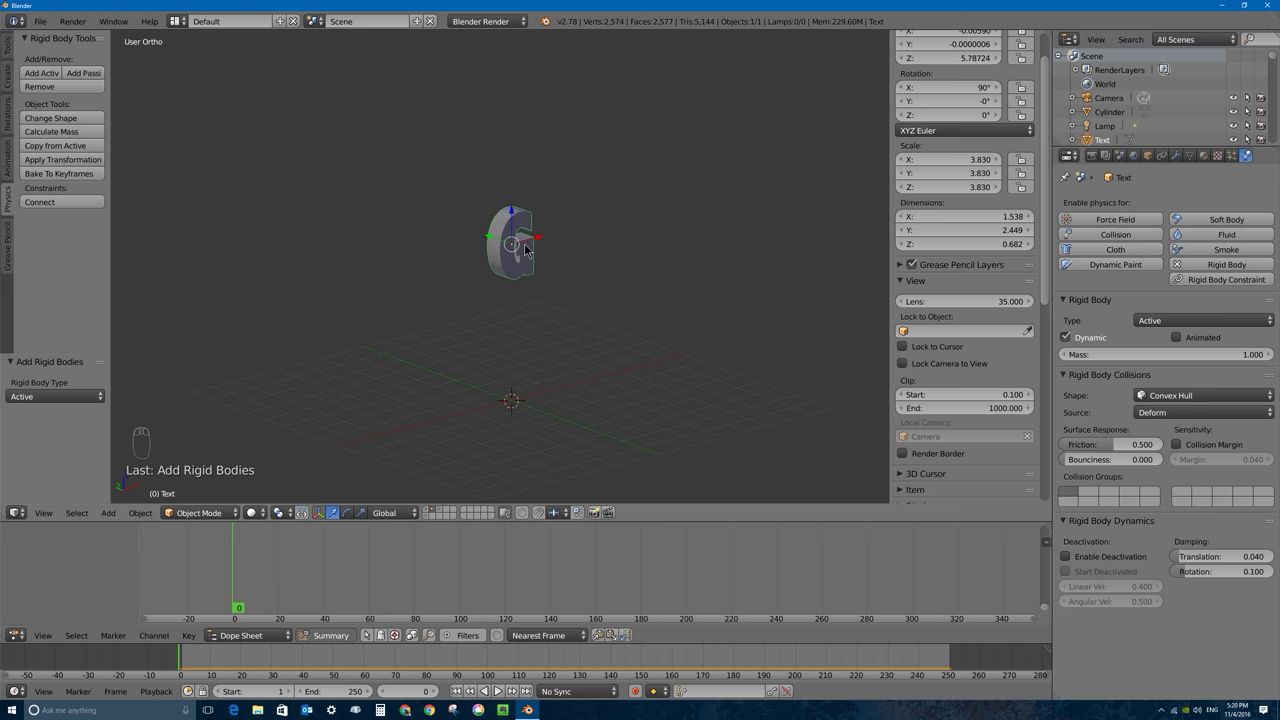
{"action": "left_click", "coordinate": [60, 176]}
{"action": "left_click", "coordinate": [84, 240]}
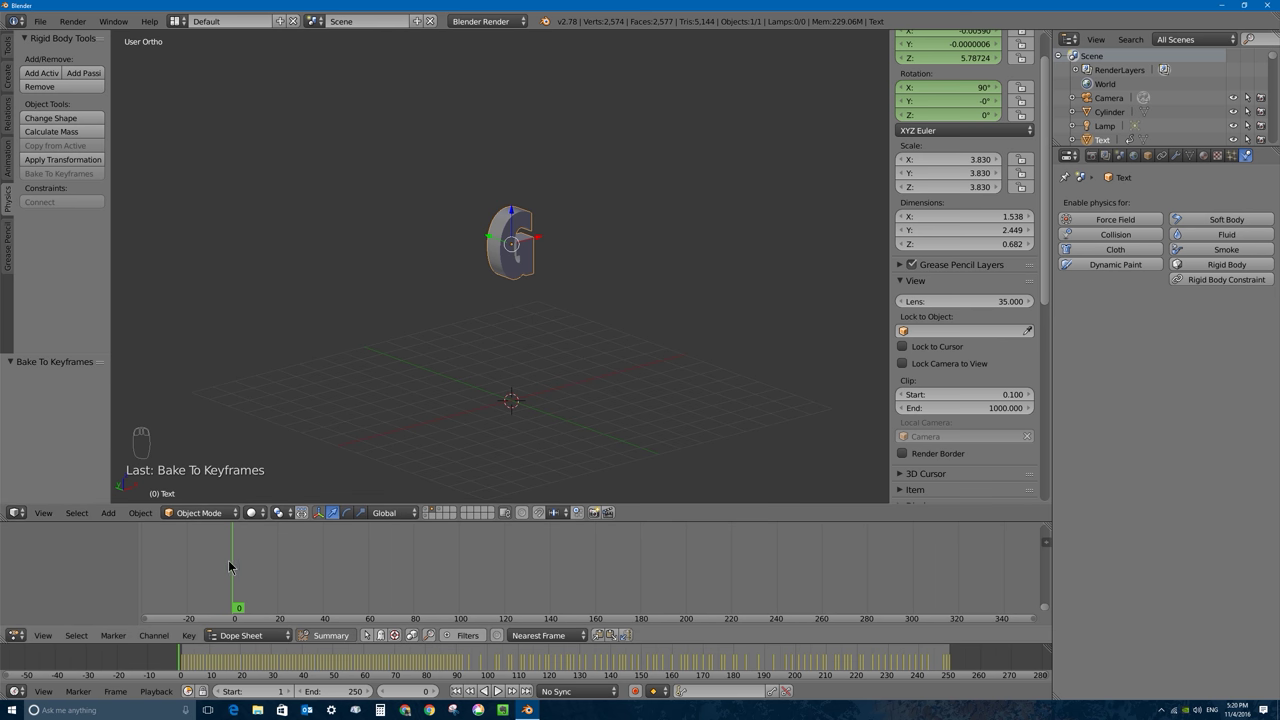
Step: Scrub the solid G's baked fall in close-up and front view to find the frame where it reaches the ground
{"action": "left_click_drag", "start_coordinate": [238, 568], "coordinate": [307, 560]}
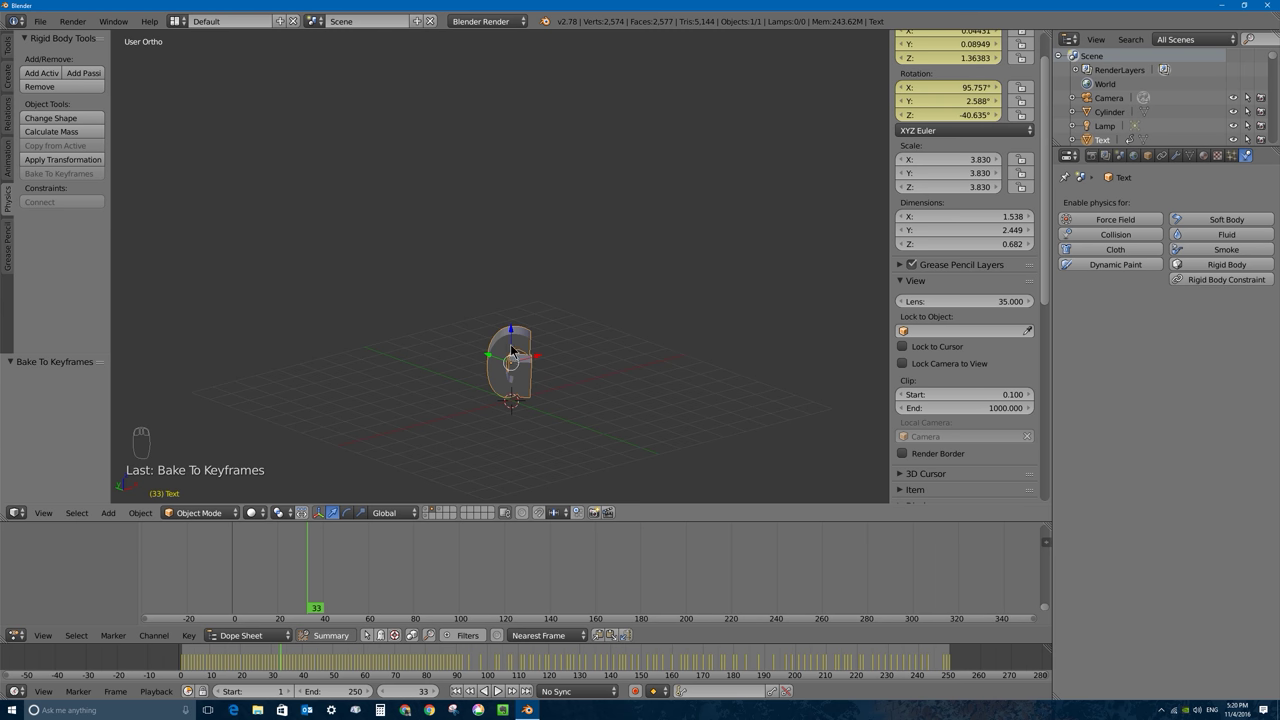
{"action": "scroll", "coordinate": [511, 350], "scroll_direction": "up", "scroll_amount": 4}
{"action": "middle_click_drag", "start_coordinate": [531, 403], "coordinate": [564, 340]}
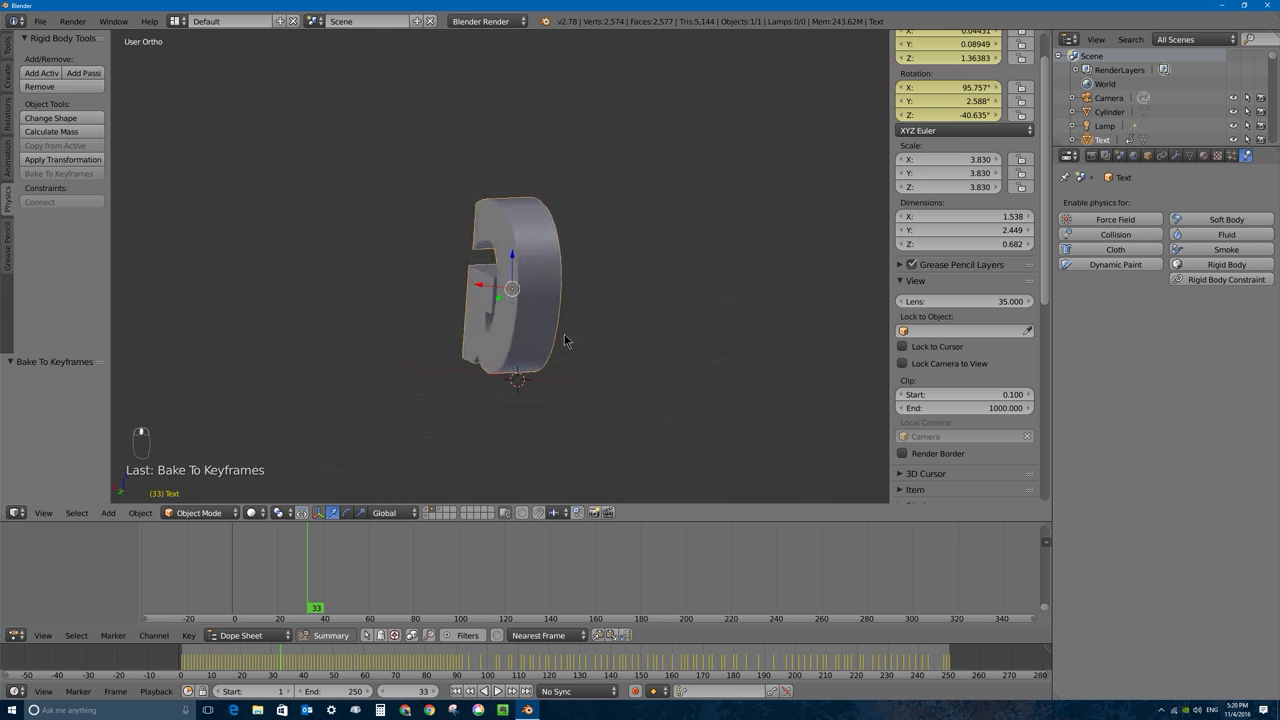
{"action": "left_click_drag", "start_coordinate": [326, 571], "coordinate": [284, 575]}
{"action": "middle_click_drag", "start_coordinate": [450, 420], "coordinate": [510, 415]}
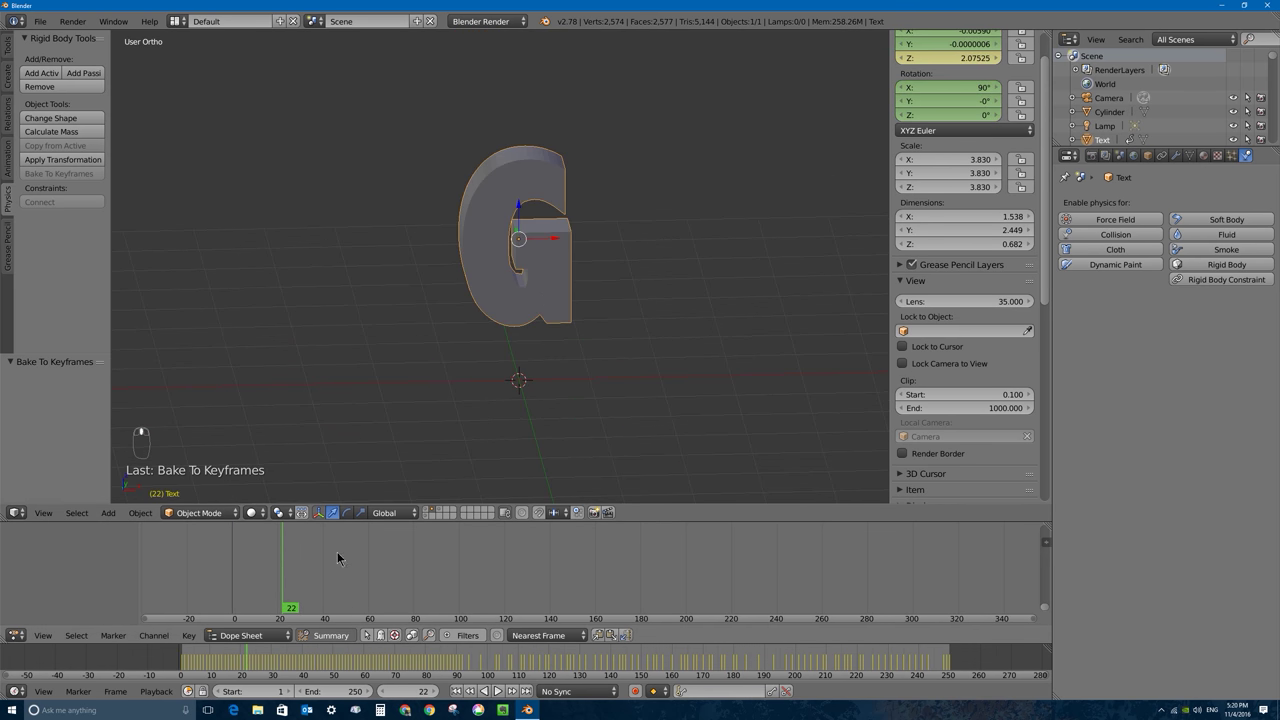
{"action": "mouse_move", "coordinate": [292, 572]}
{"action": "left_mouse_down"}
{"action": "mouse_move", "coordinate": [272, 568]}
{"action": "mouse_move", "coordinate": [287, 566]}
{"action": "left_mouse_up"}
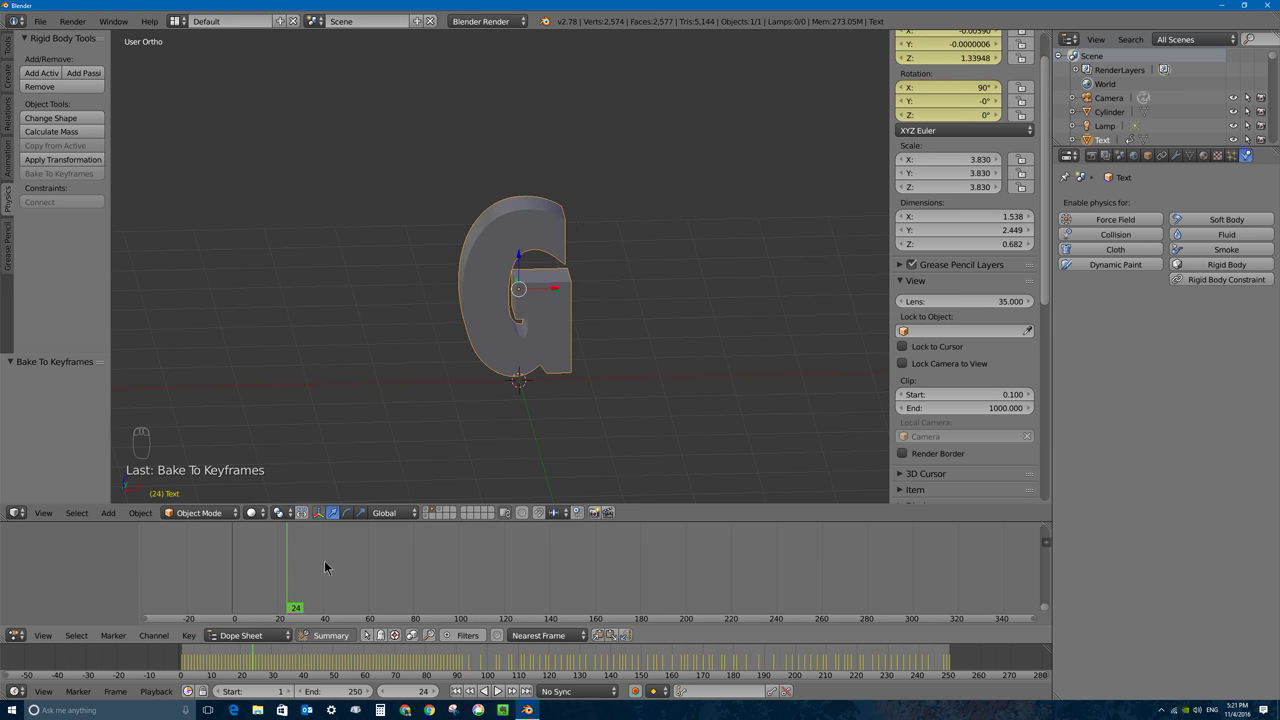
{"action": "key", "text": "KP_1"}
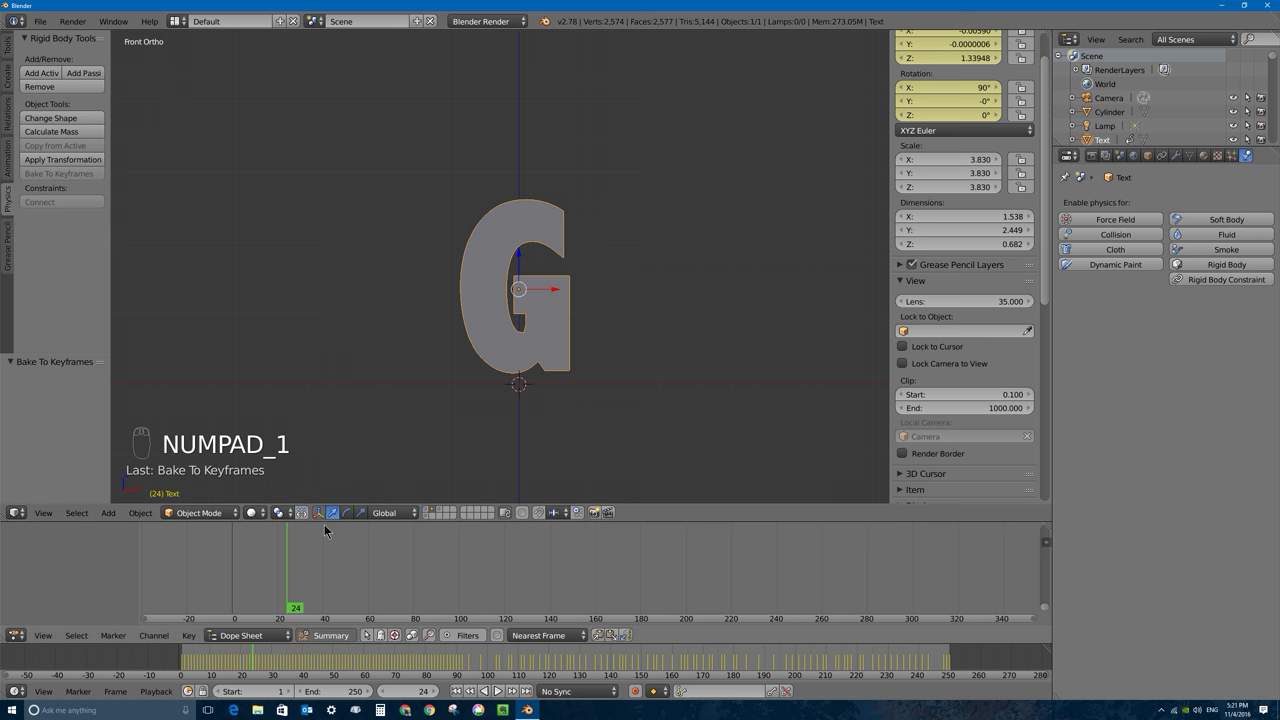
{"action": "key", "text": "Right"}
{"action": "key", "text": "Left"}
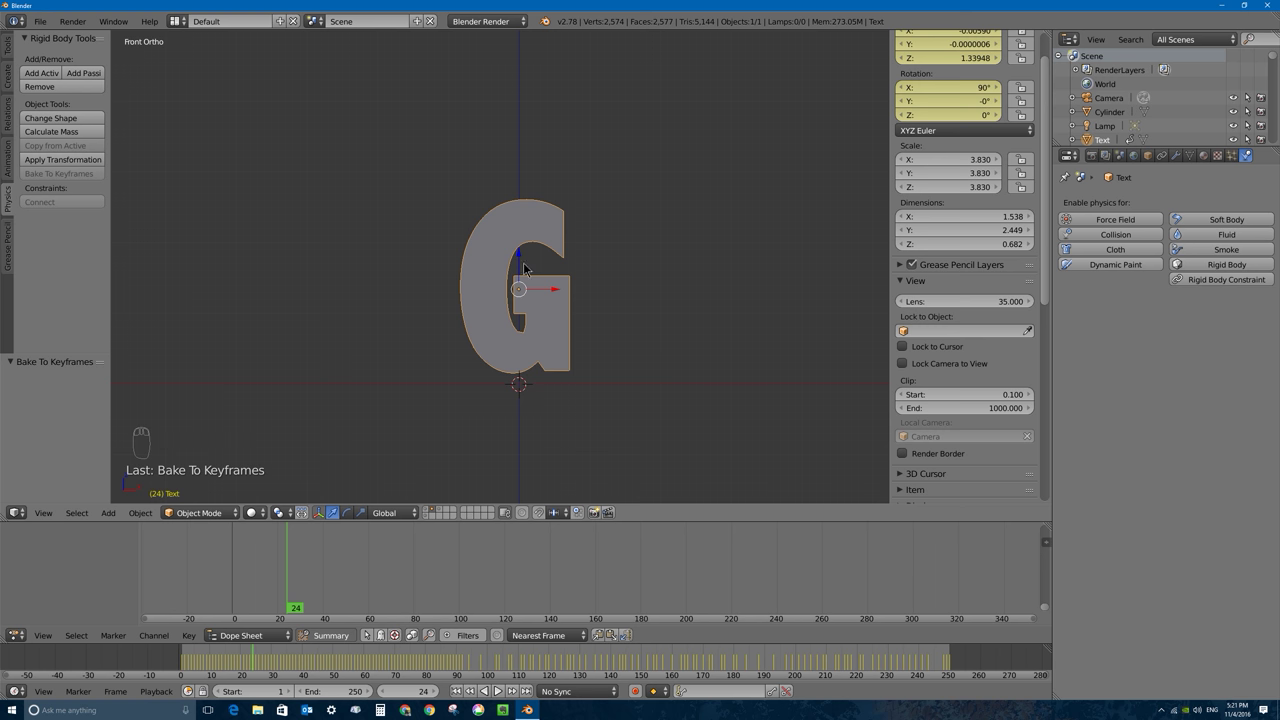
Step: Show the fractured pieces together with the solid G in wireframe and compare their falls around frame 24
{"action": "left_click", "coordinate": [437, 508], "text": "shift"}
{"action": "mouse_move", "coordinate": [294, 586]}
{"action": "left_mouse_down"}
{"action": "mouse_move", "coordinate": [237, 571]}
{"action": "mouse_move", "coordinate": [303, 575]}
{"action": "mouse_move", "coordinate": [281, 573]}
{"action": "left_mouse_up"}
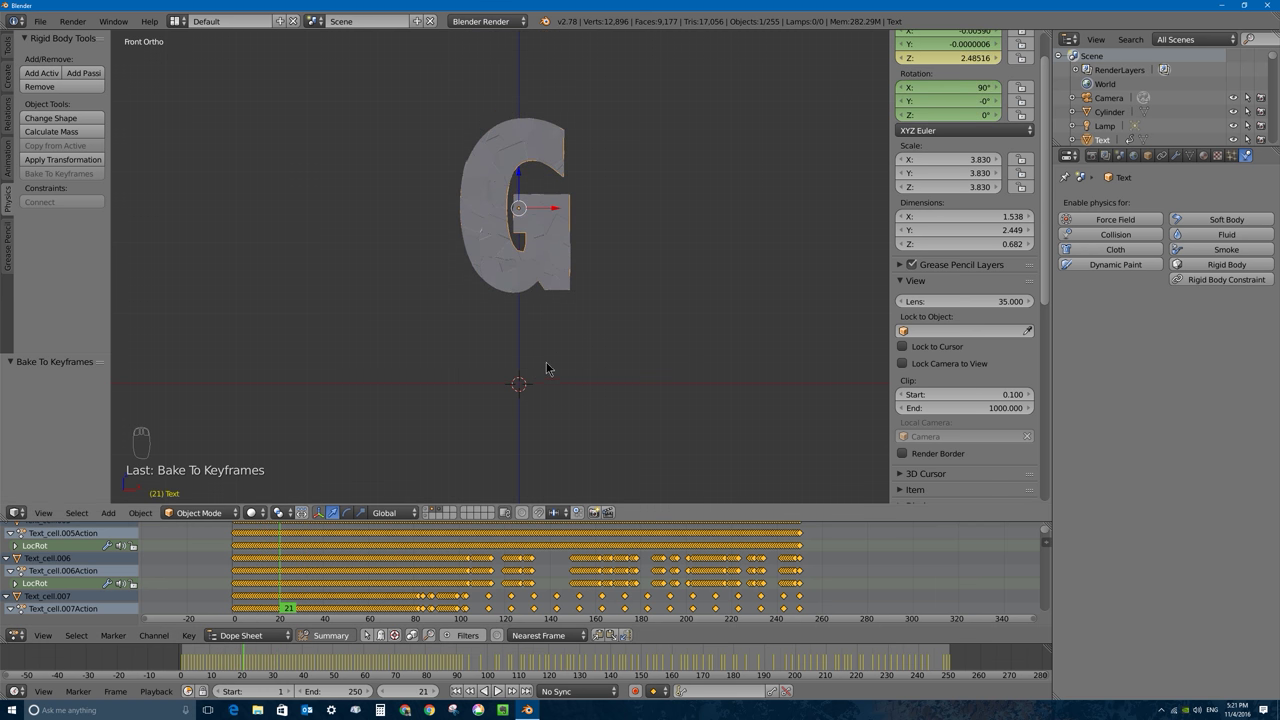
{"action": "key", "text": "z"}
{"action": "mouse_move", "coordinate": [276, 553]}
{"action": "left_mouse_down"}
{"action": "mouse_move", "coordinate": [298, 551]}
{"action": "mouse_move", "coordinate": [273, 547]}
{"action": "left_mouse_up"}
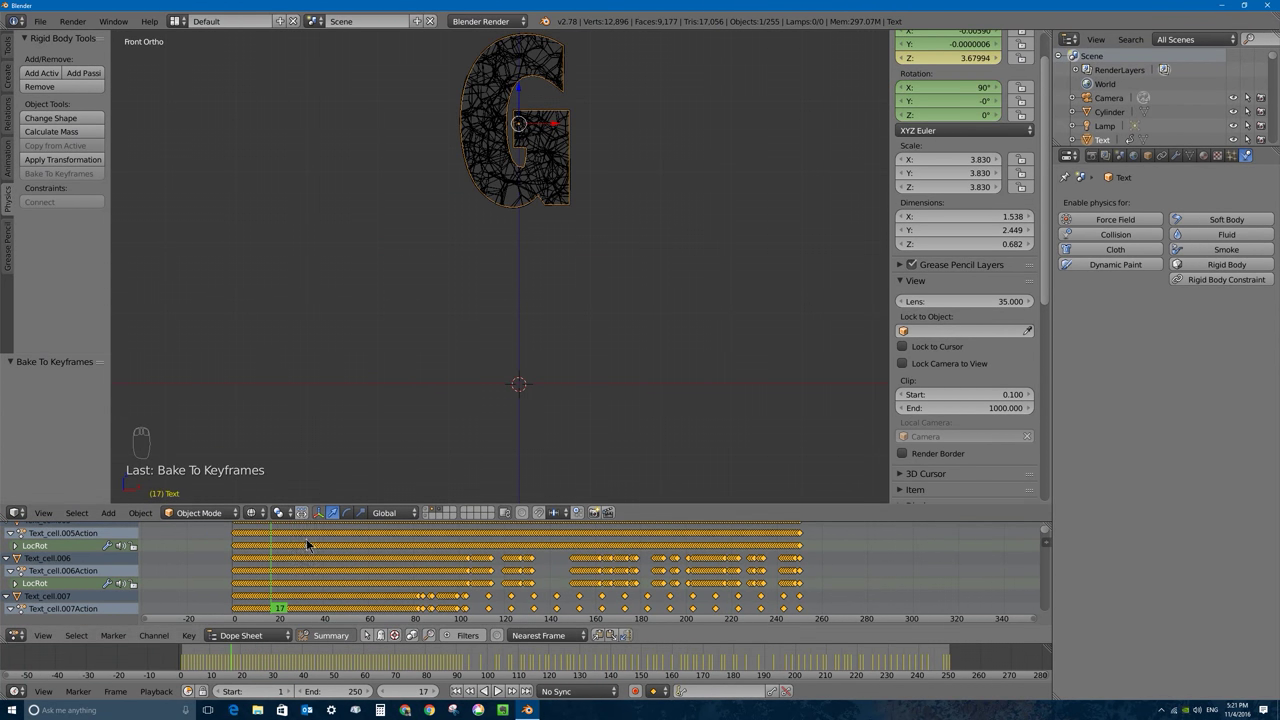
{"action": "left_click_drag", "start_coordinate": [300, 540], "coordinate": [267, 550]}
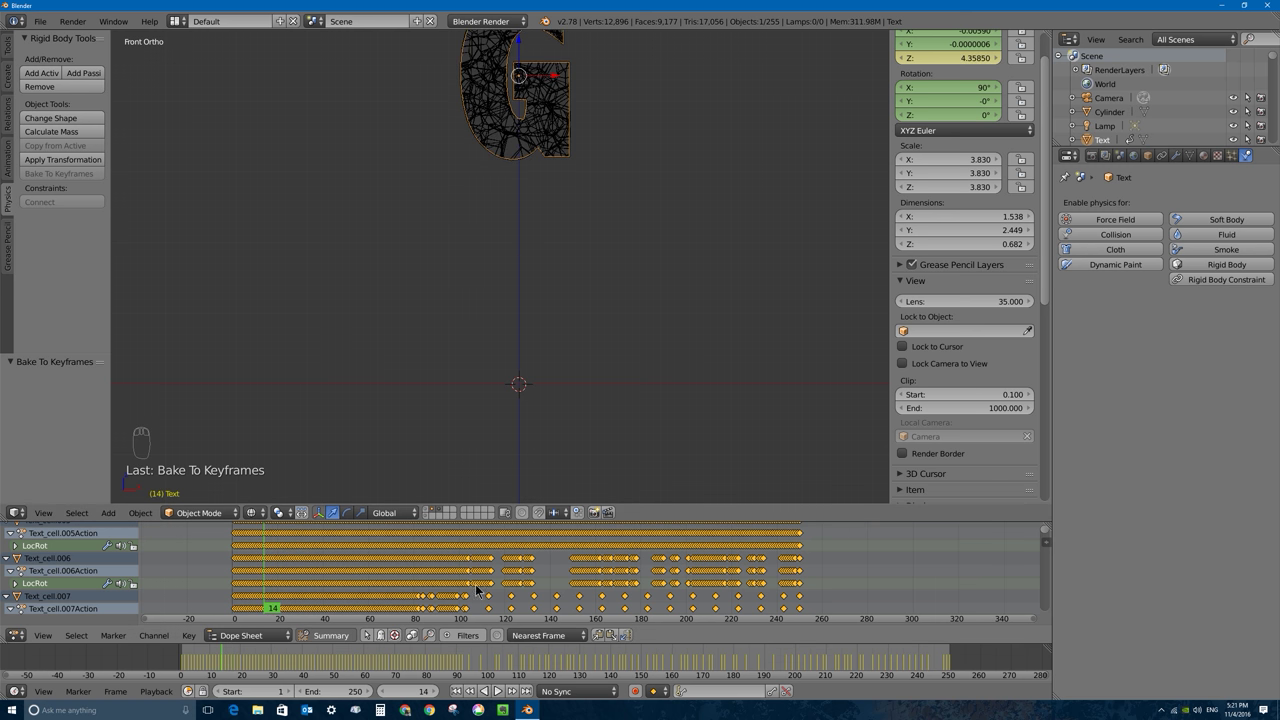
{"action": "scroll", "coordinate": [501, 376], "scroll_direction": "down", "scroll_amount": 4}
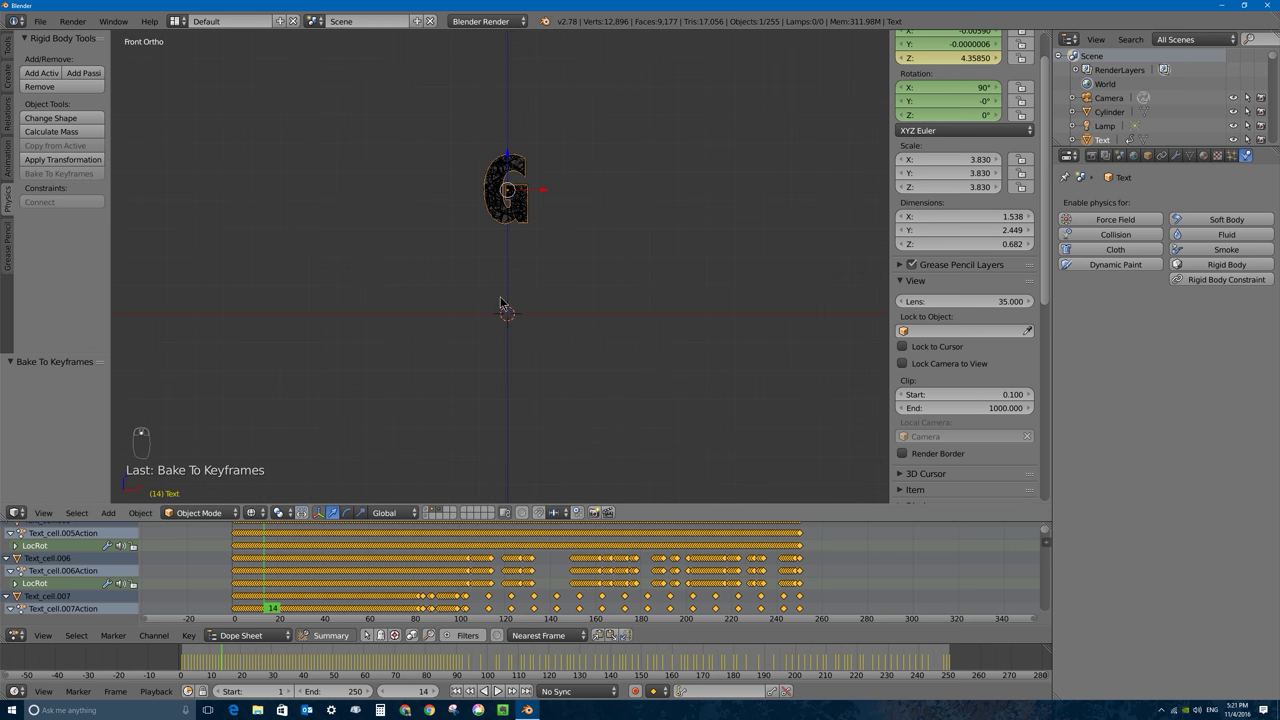
{"action": "scroll", "coordinate": [505, 310], "scroll_direction": "up", "scroll_amount": 4}
{"action": "middle_click_drag", "start_coordinate": [556, 193], "coordinate": [526, 265], "text": "shift"}
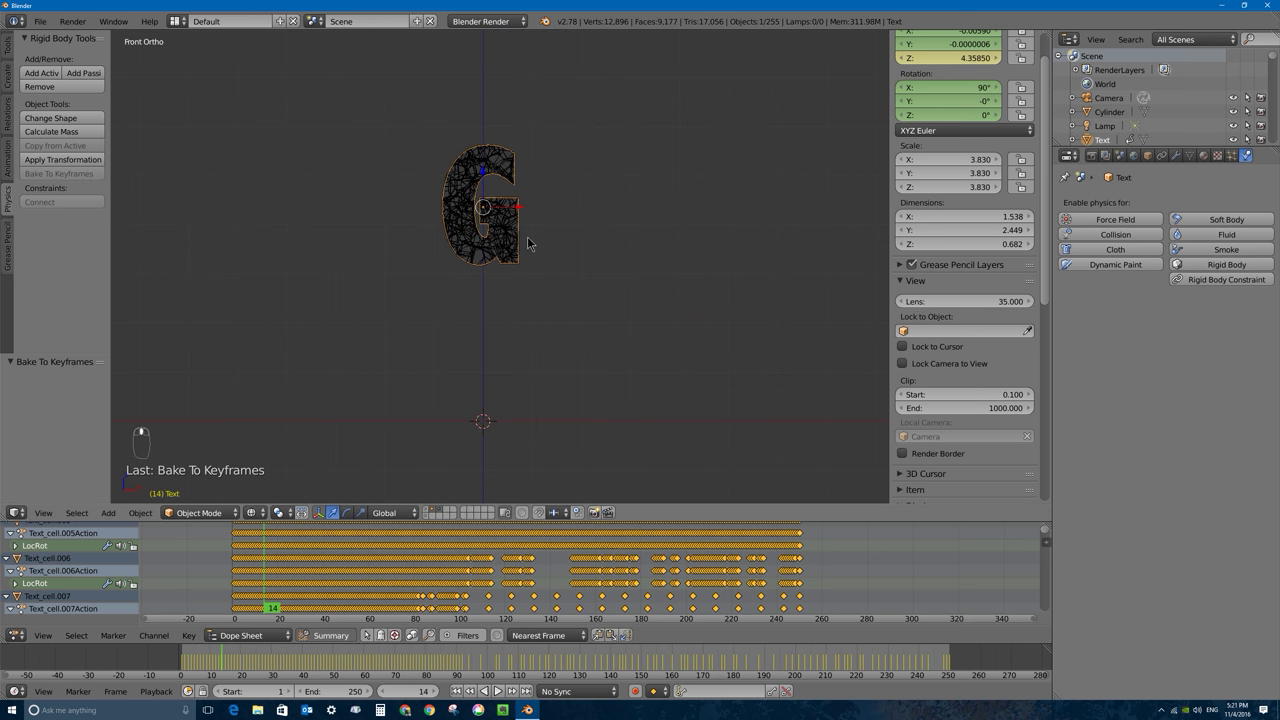
{"action": "left_click_drag", "start_coordinate": [321, 554], "coordinate": [287, 561]}
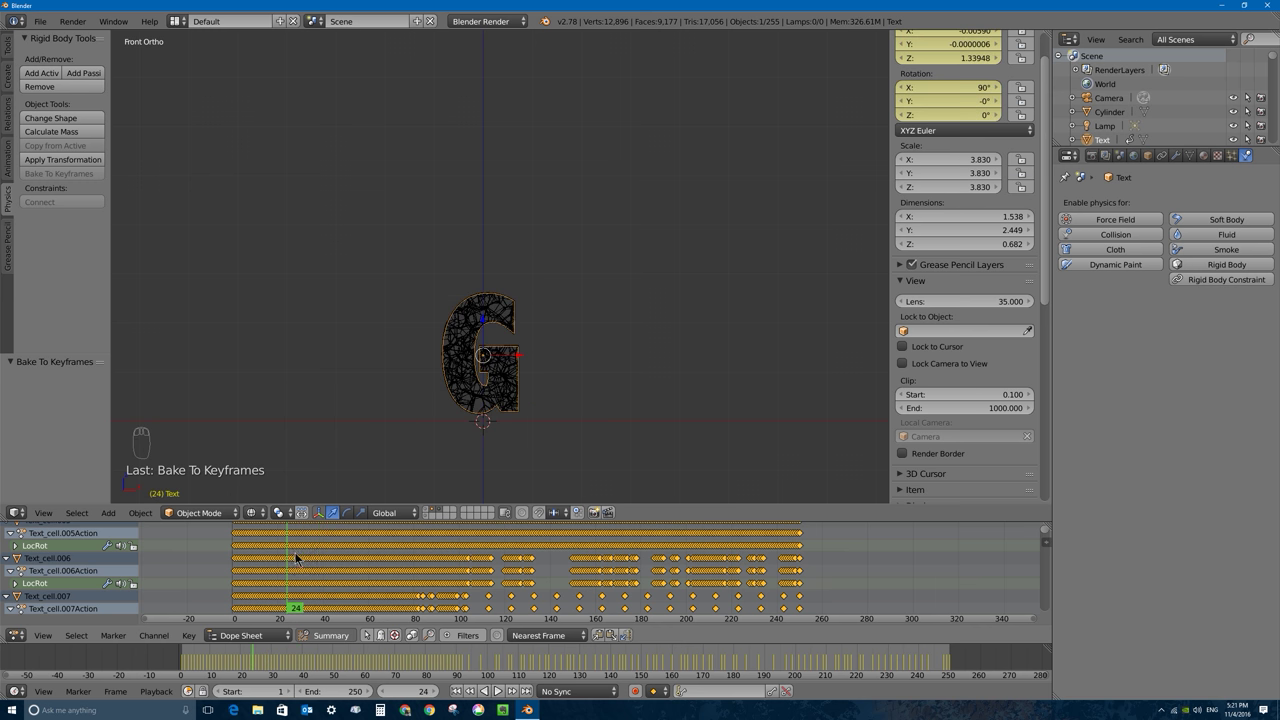
{"action": "key", "text": "Right"}
{"action": "key", "text": "Left"}
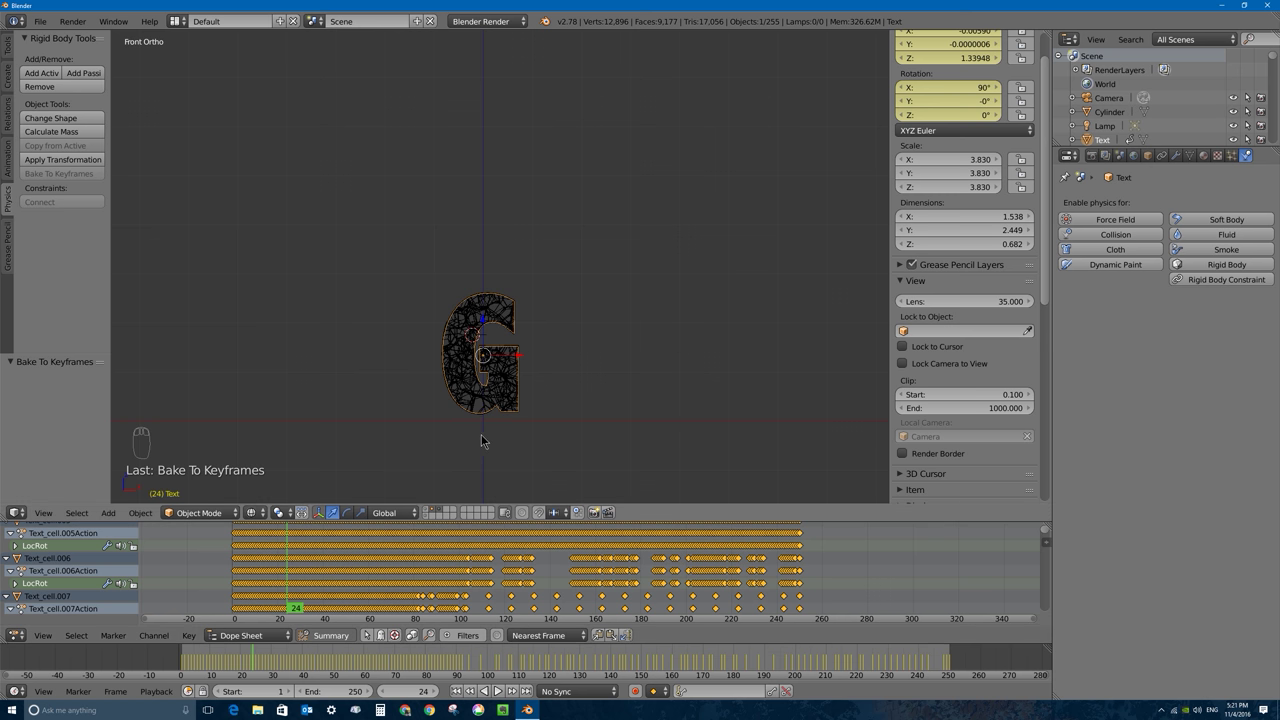
Step: Show the layer with the ground, camera and lamp as well, and switch the render engine to Cycles Render
{"action": "left_click", "coordinate": [429, 516], "text": "shift"}
{"action": "left_click", "coordinate": [488, 21]}
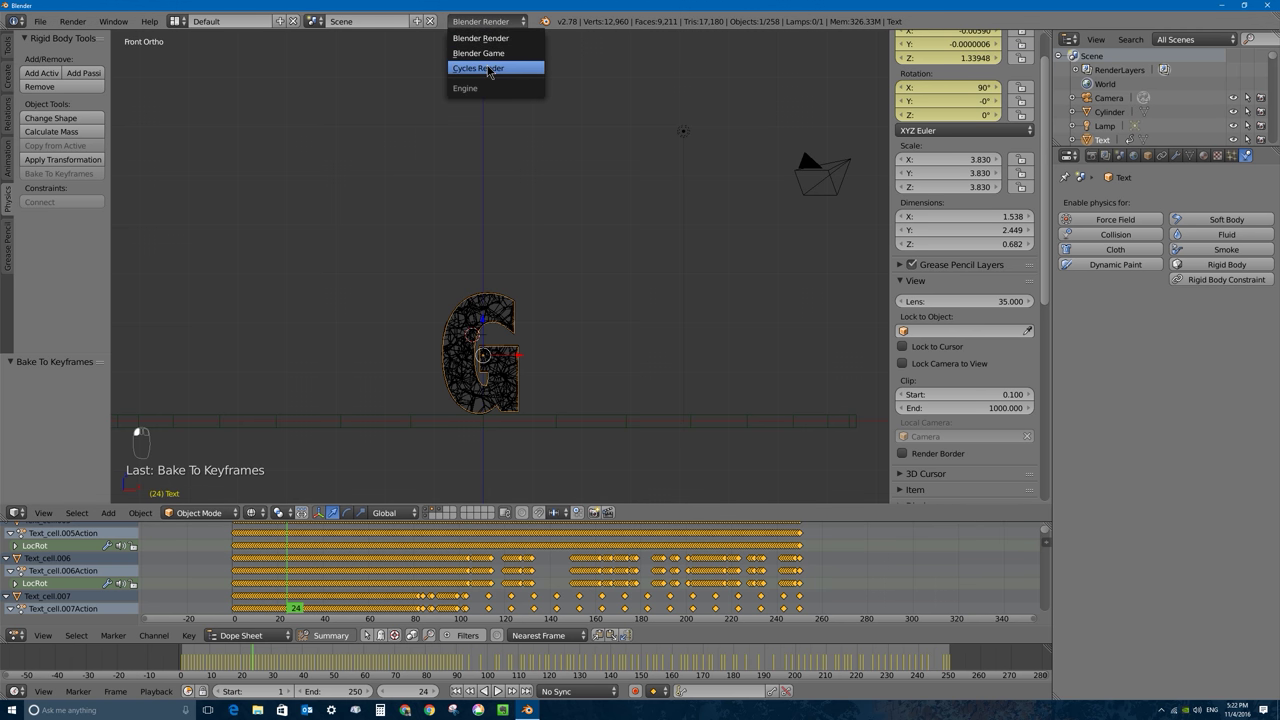
{"action": "left_click", "coordinate": [488, 68]}
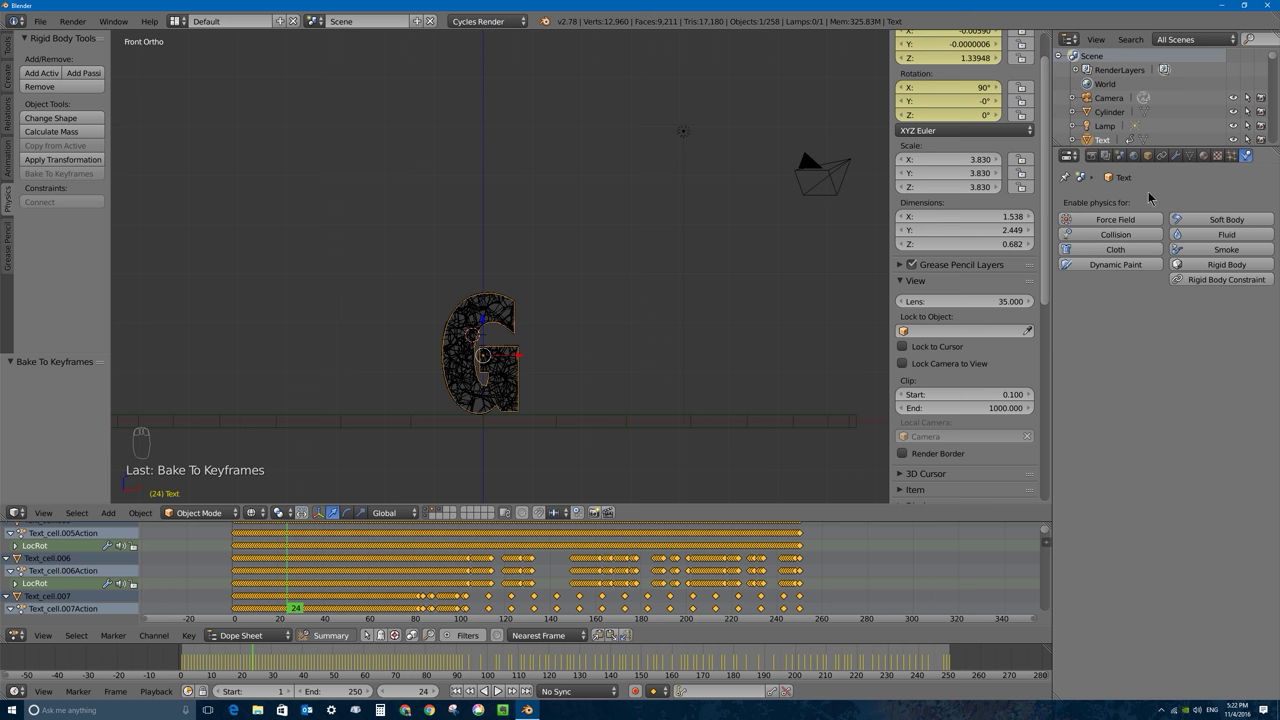
Step: At frame 24, exclude the third scene layer from the render layer and keyframe the Exclude setting
{"action": "left_click", "coordinate": [1106, 157]}
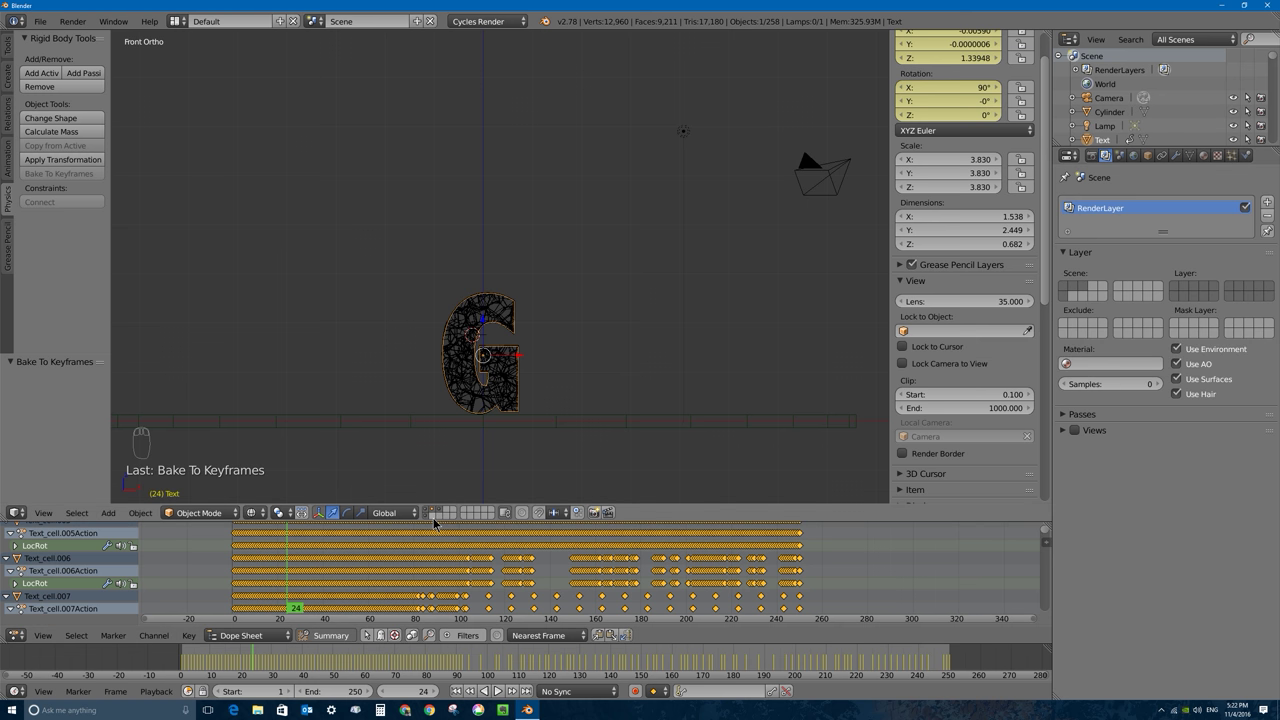
{"action": "key", "text": "Right"}
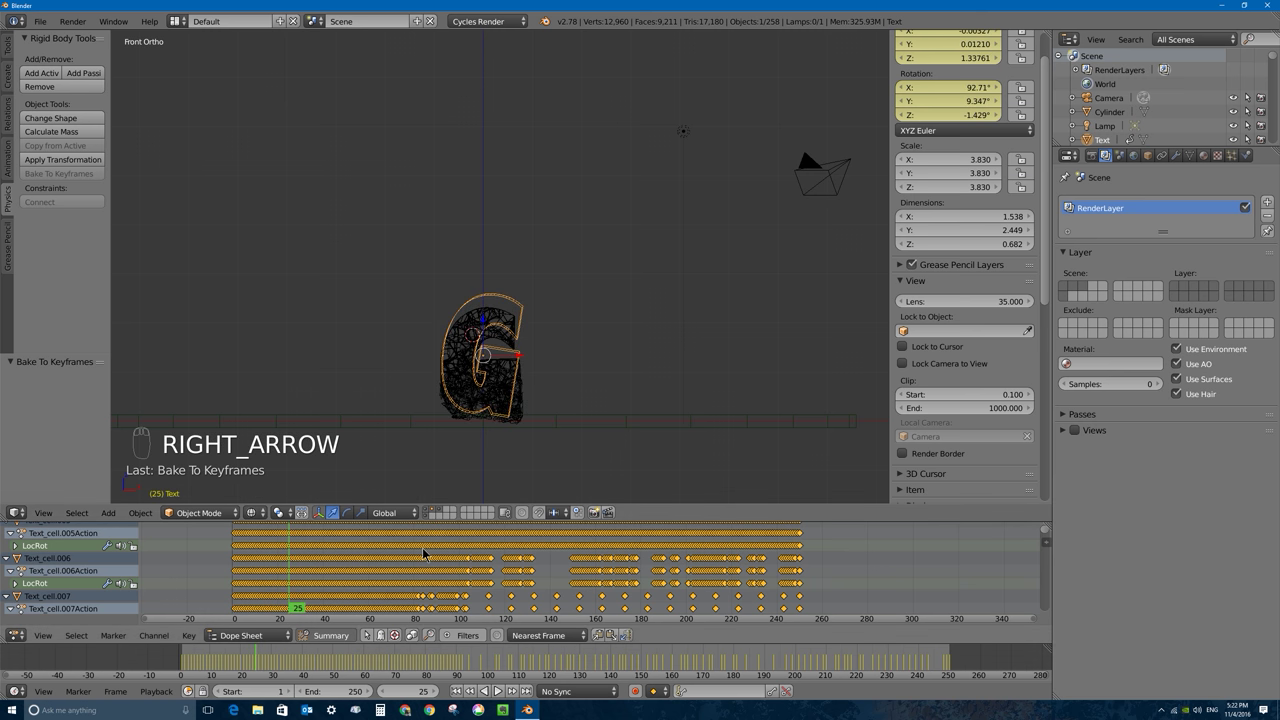
{"action": "key", "text": "Left"}
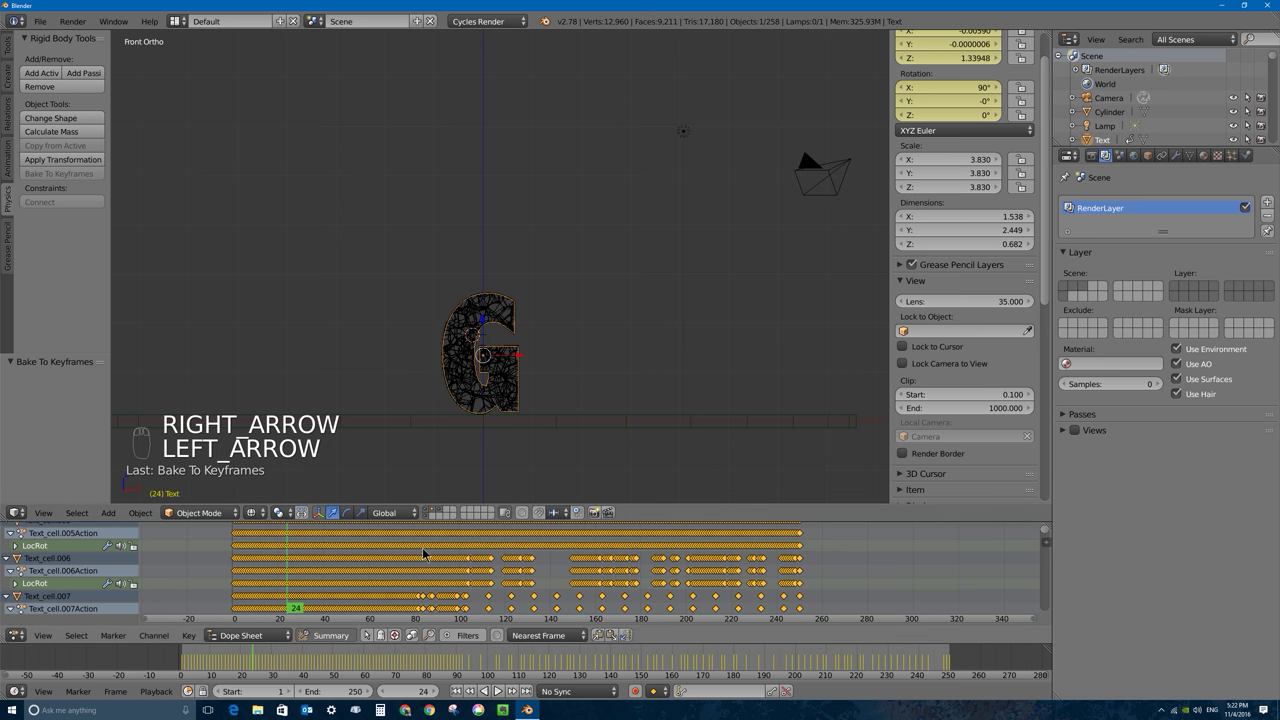
{"action": "left_click", "coordinate": [1082, 324]}
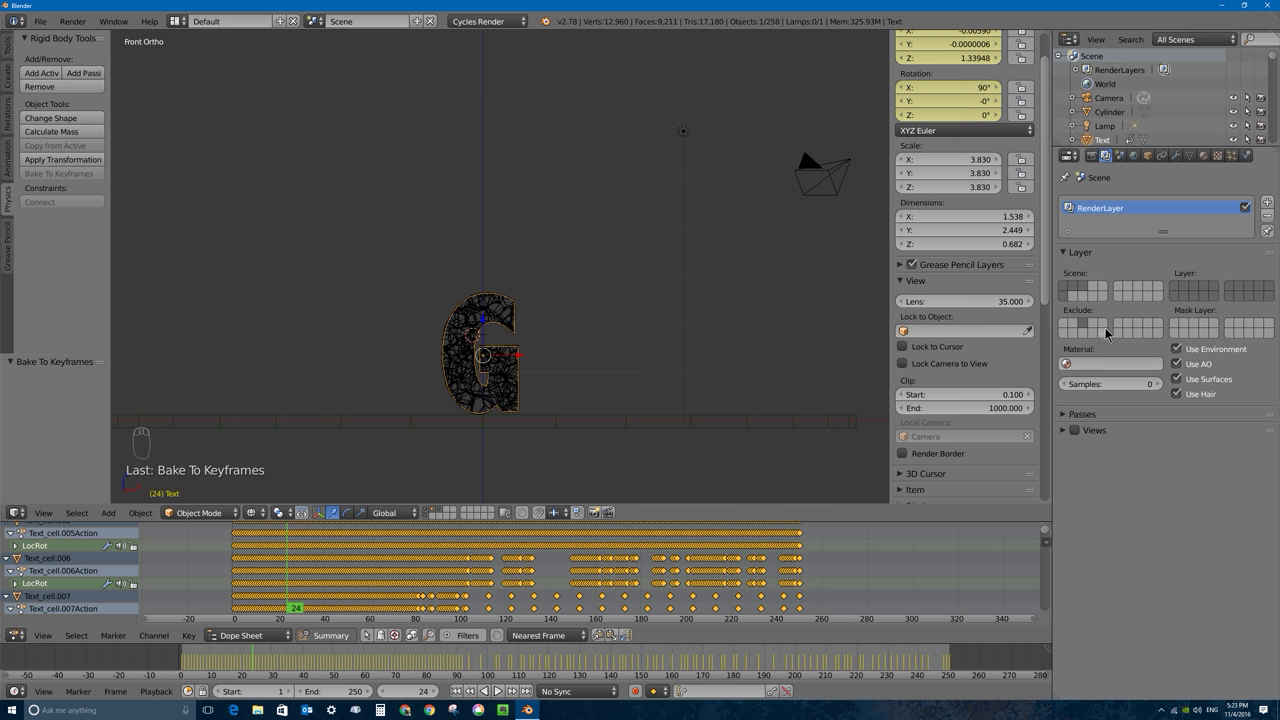
{"action": "key", "text": "i"}
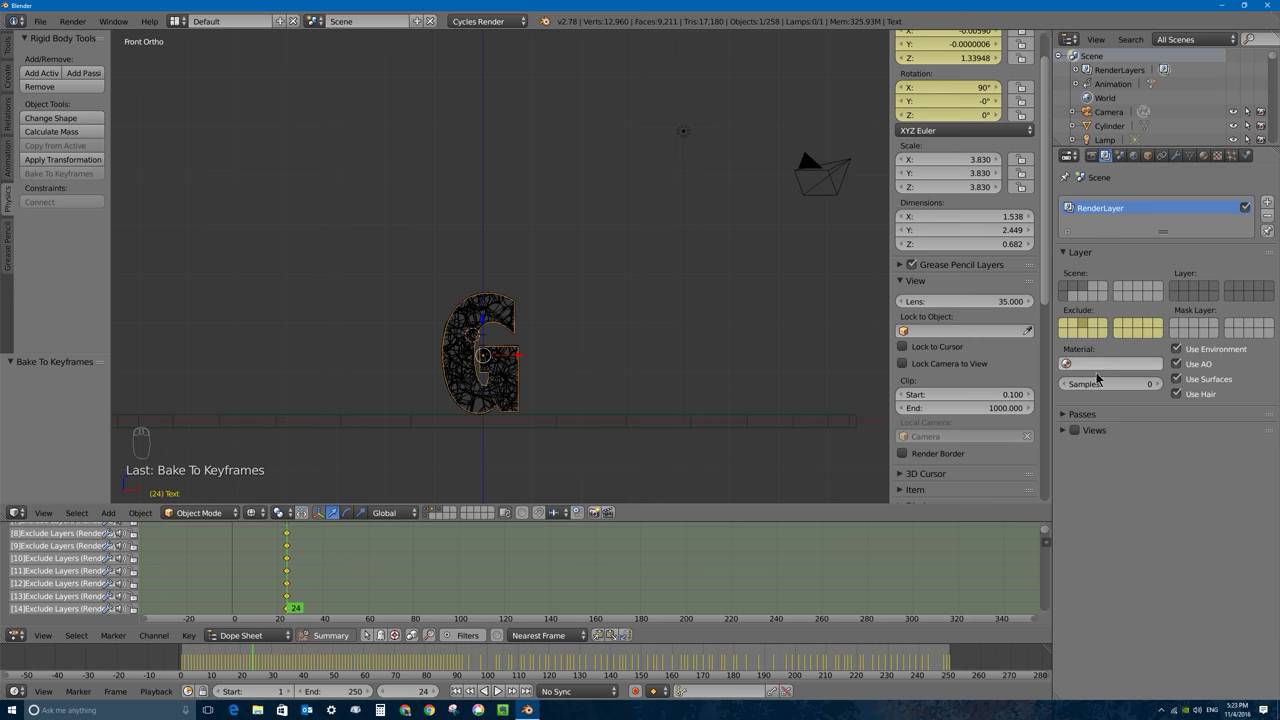
Step: At frame 25, exclude the second scene layer instead of the third, keyframe the Exclude setting and compare frames 24 and 25
{"action": "key", "text": "Right"}
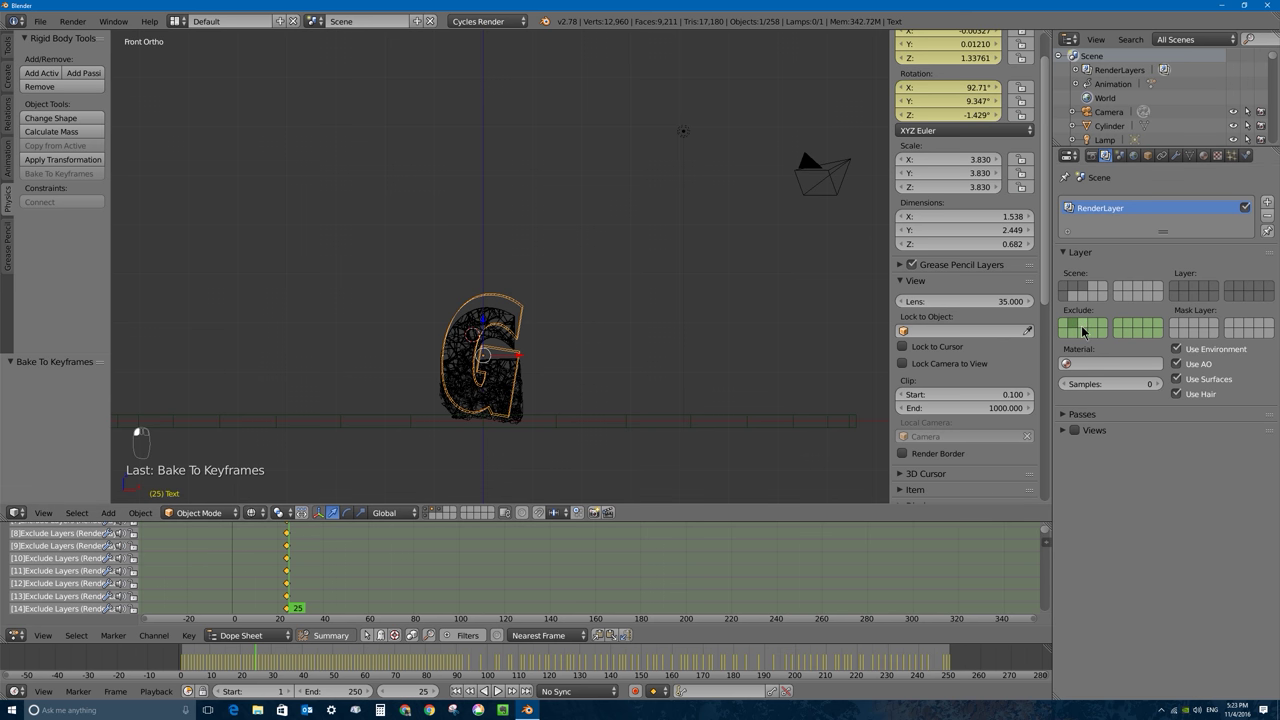
{"action": "key", "text": "i"}
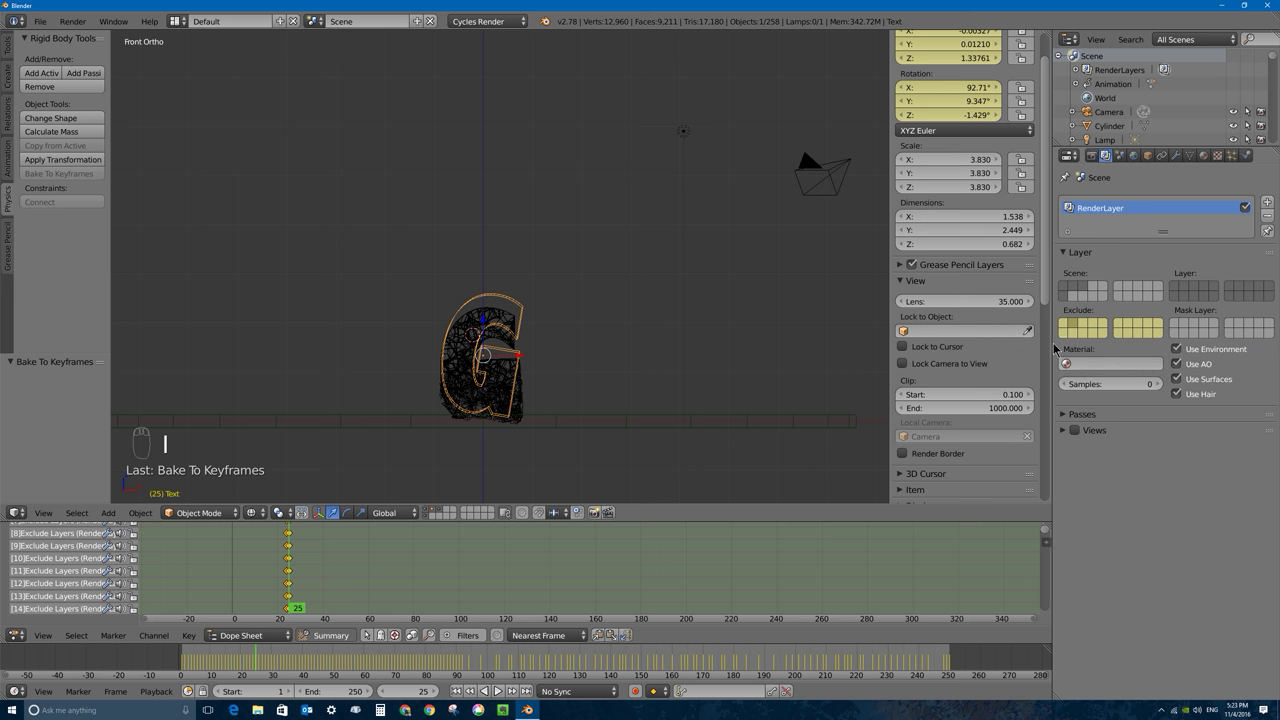
{"action": "key", "text": "Left"}
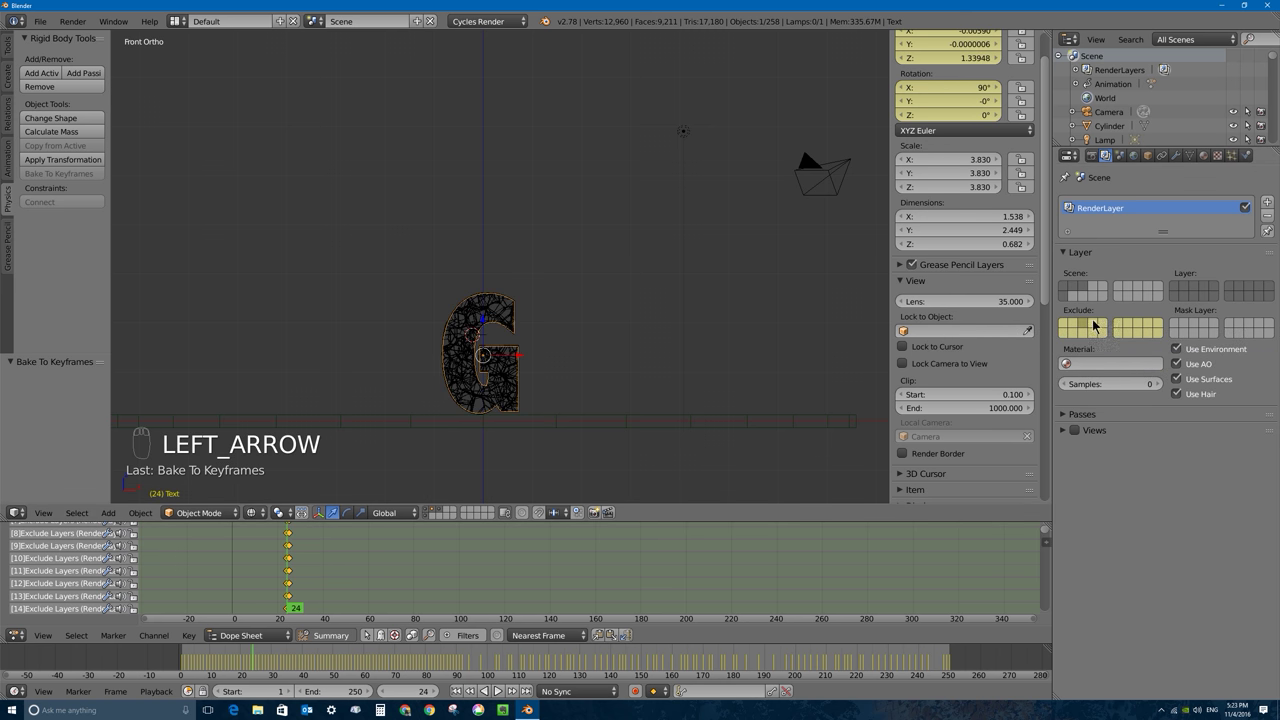
{"action": "key", "text": "Right"}
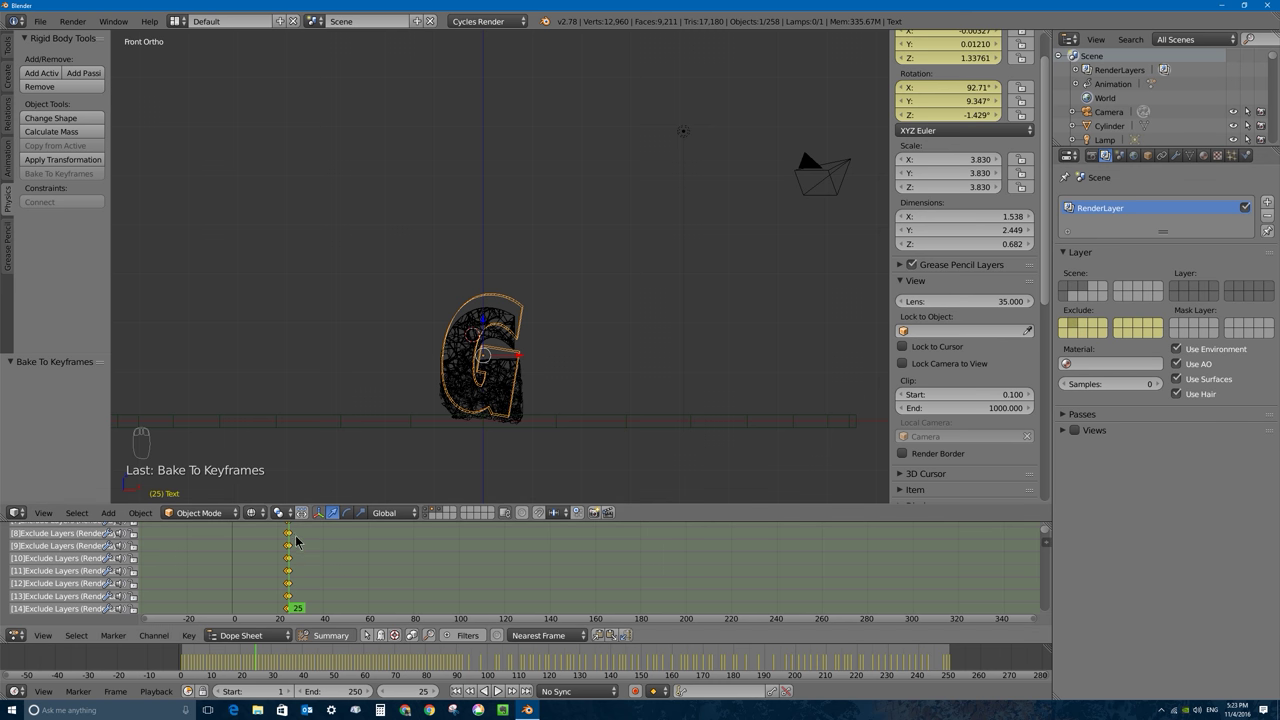
Step: Play the animation and return to frame 24 to check the switch of excluded layers between the two letters
{"action": "key", "text": "alt+a"}
{"action": "key", "text": "Escape"}
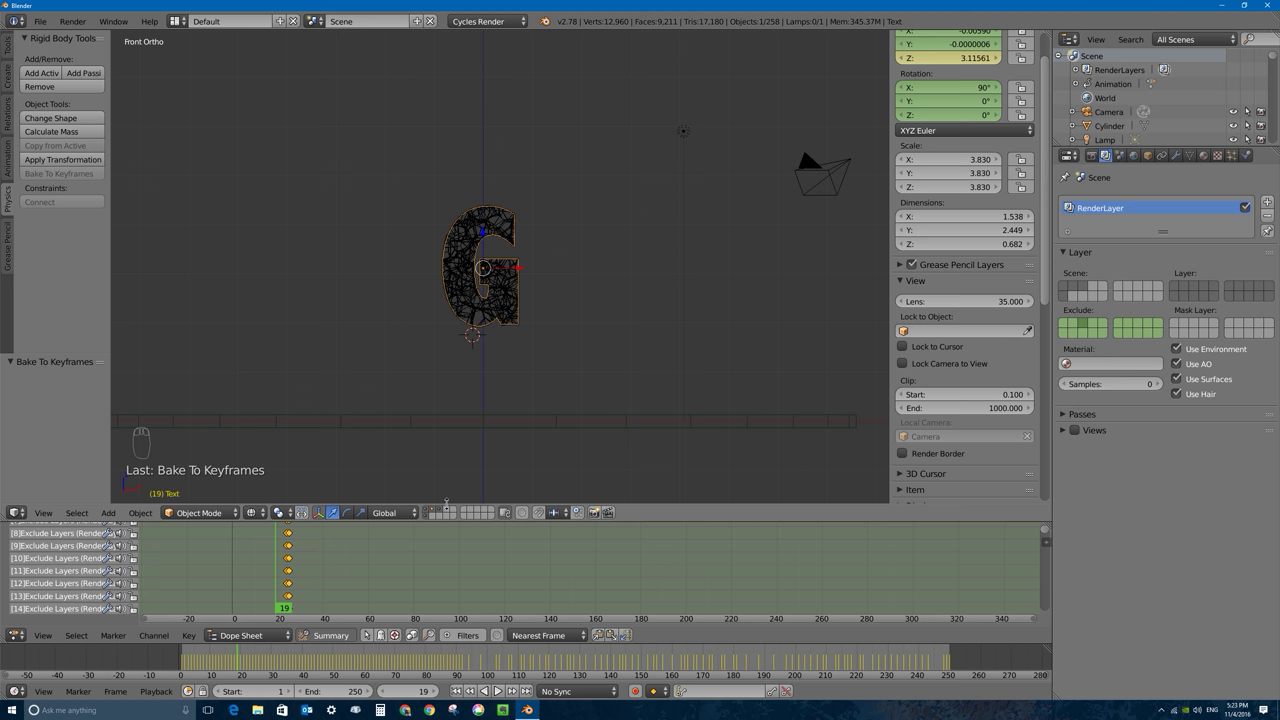
{"action": "key", "text": "alt+a"}
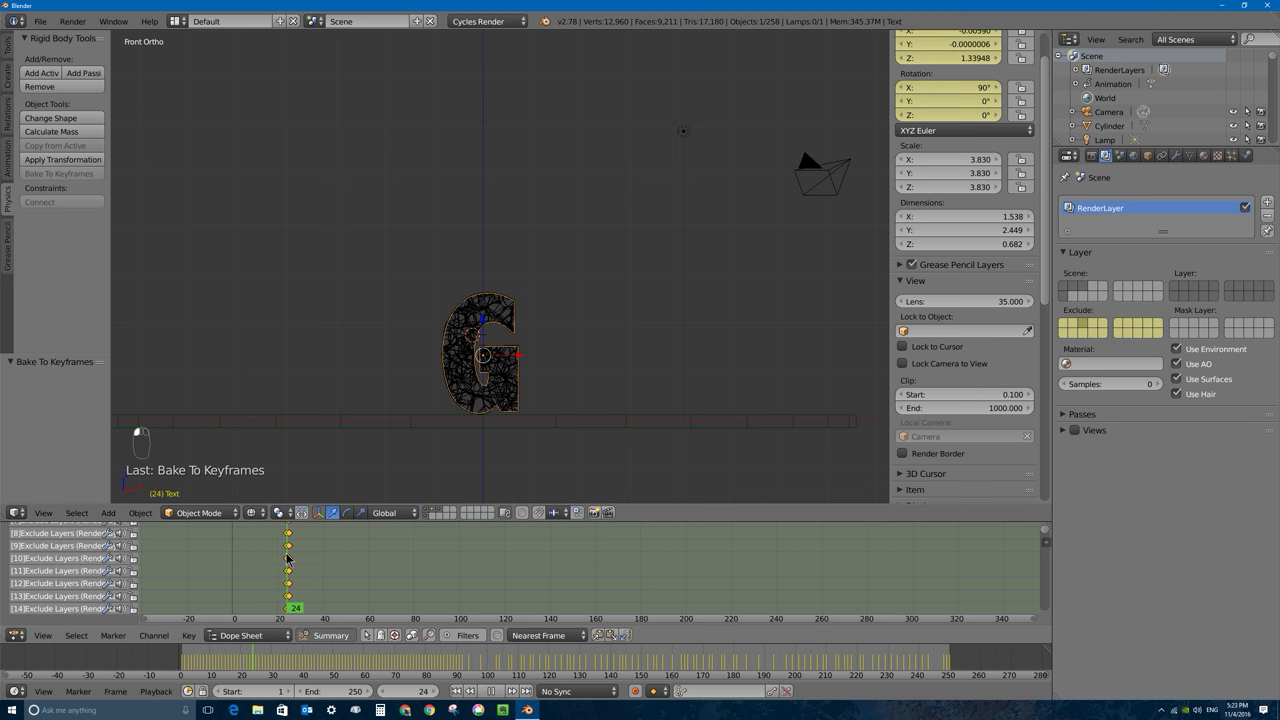
{"action": "key", "text": "alt+a"}
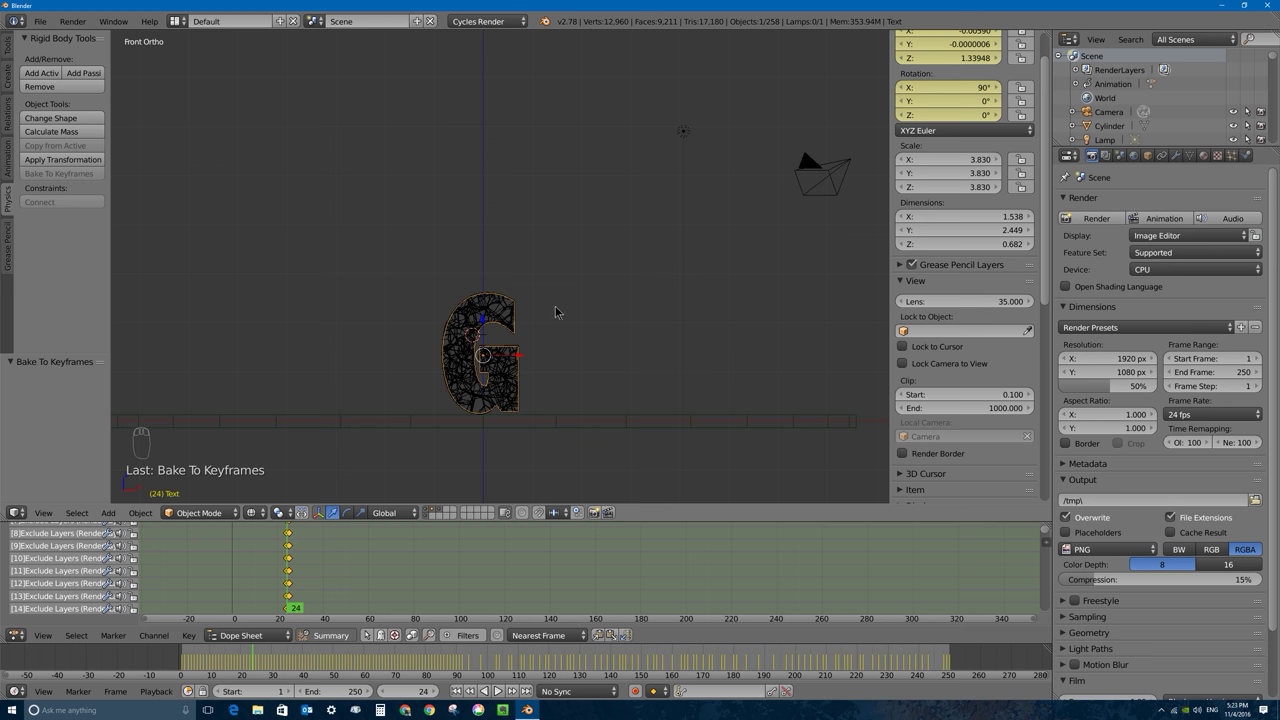
Step: Switch to the camera view, lock the camera to it and reframe the letter G from the front
{"action": "key", "text": "KP_0"}
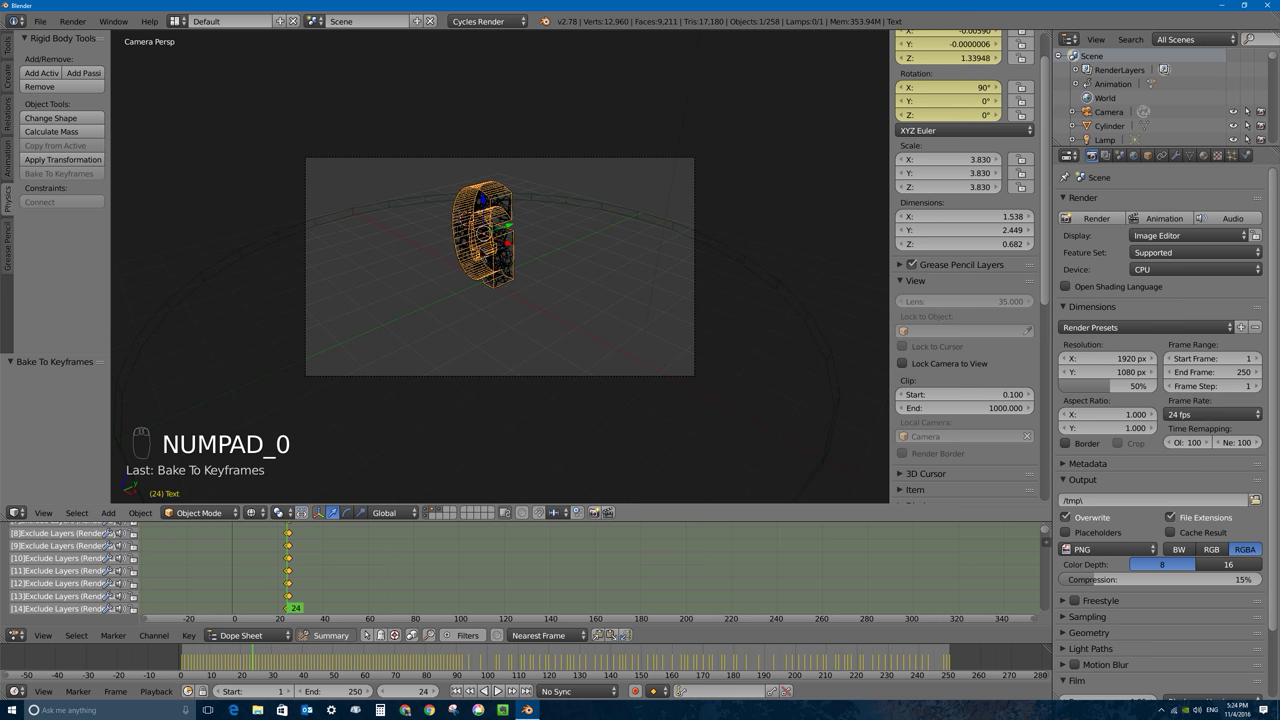
{"action": "left_click", "coordinate": [904, 364]}
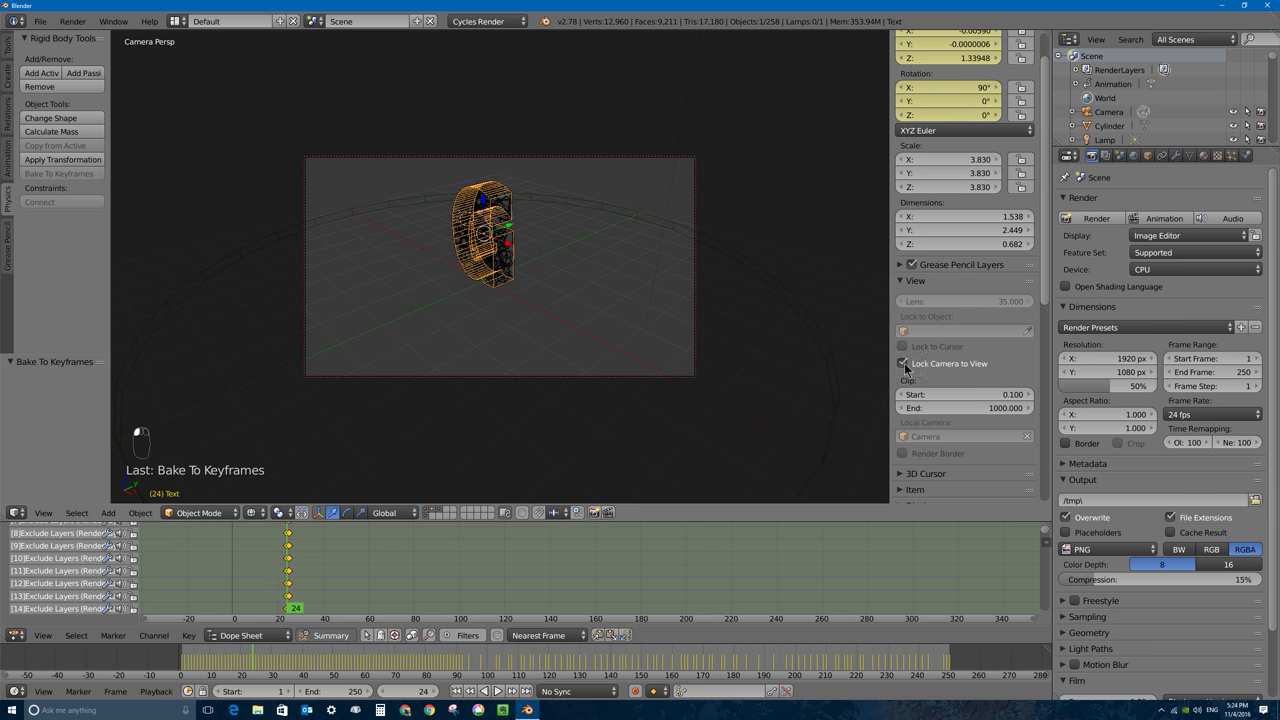
{"action": "middle_click_drag", "start_coordinate": [450, 252], "coordinate": [518, 262]}
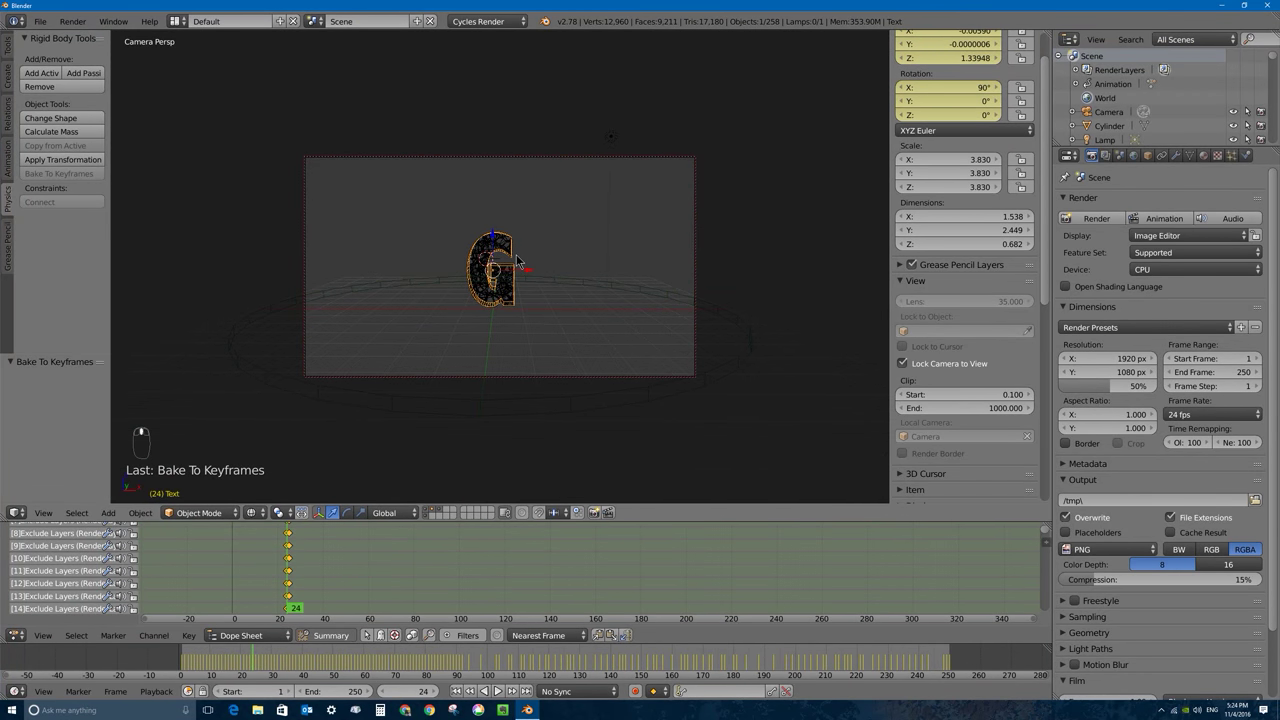
Step: Rotate the sun lamp about -56° around the global Z axis
{"action": "right_click", "coordinate": [626, 133]}
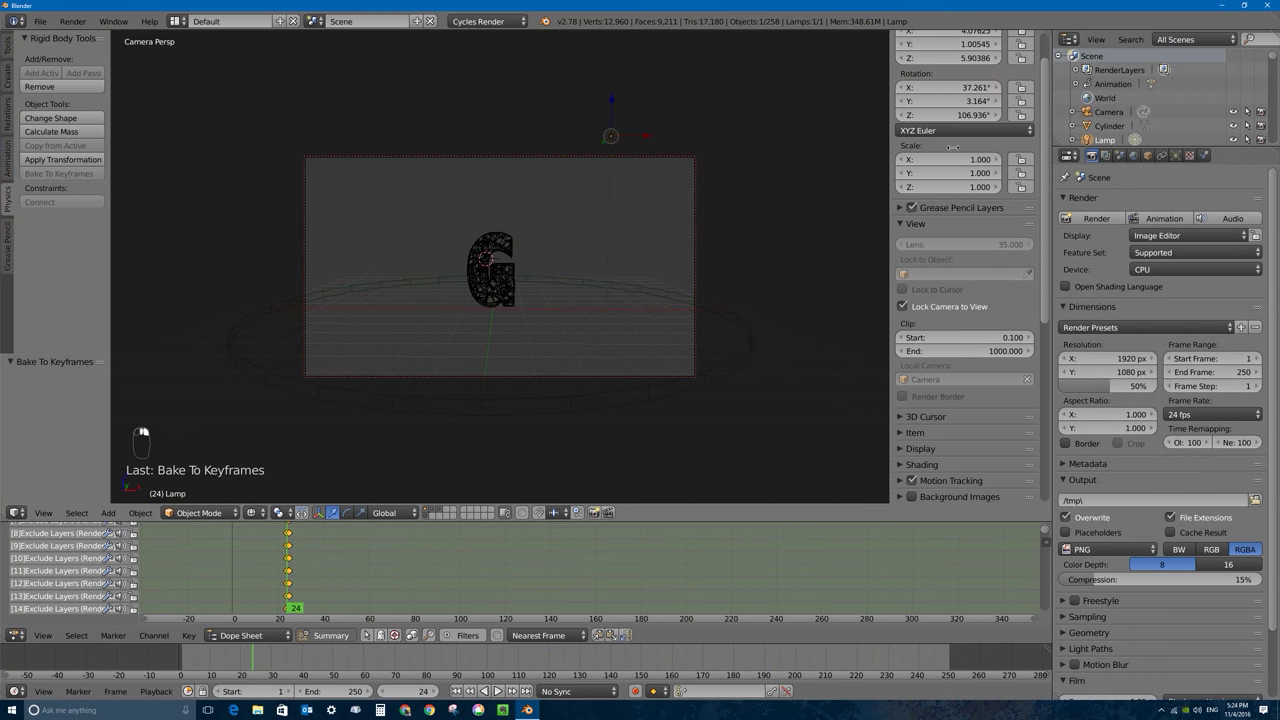
{"action": "left_click", "coordinate": [1187, 157]}
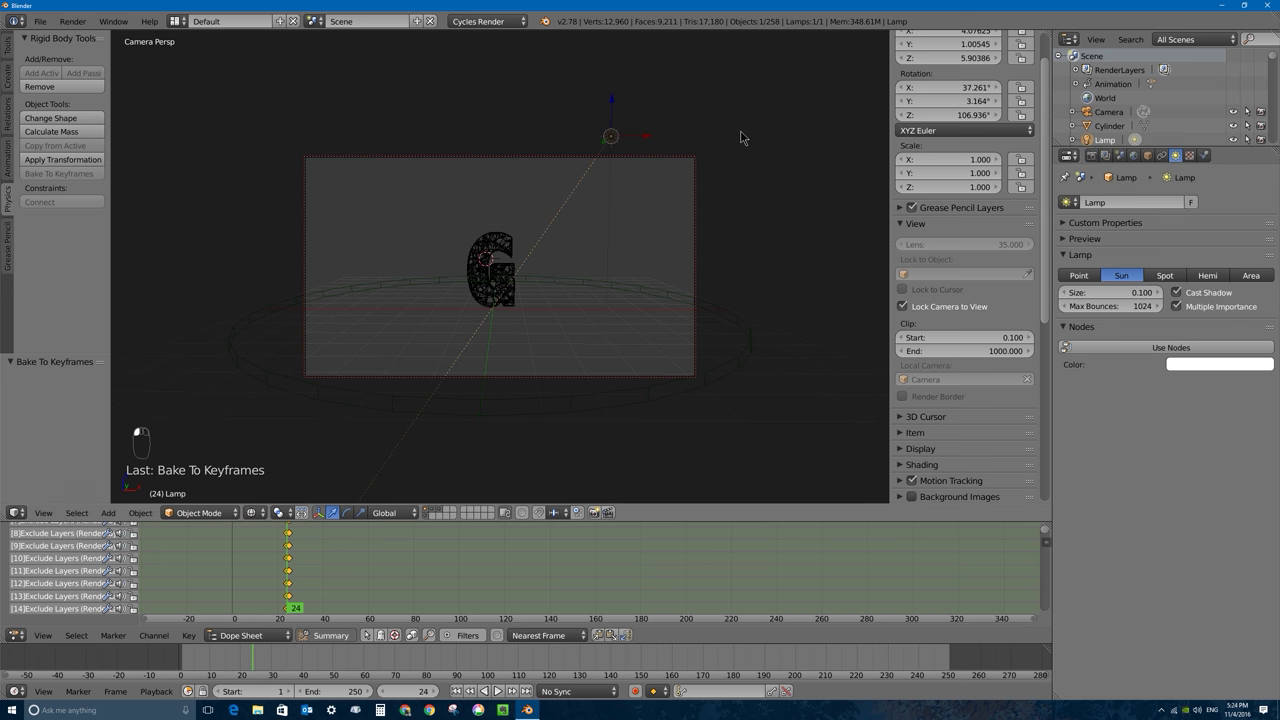
{"action": "key", "text": "r"}
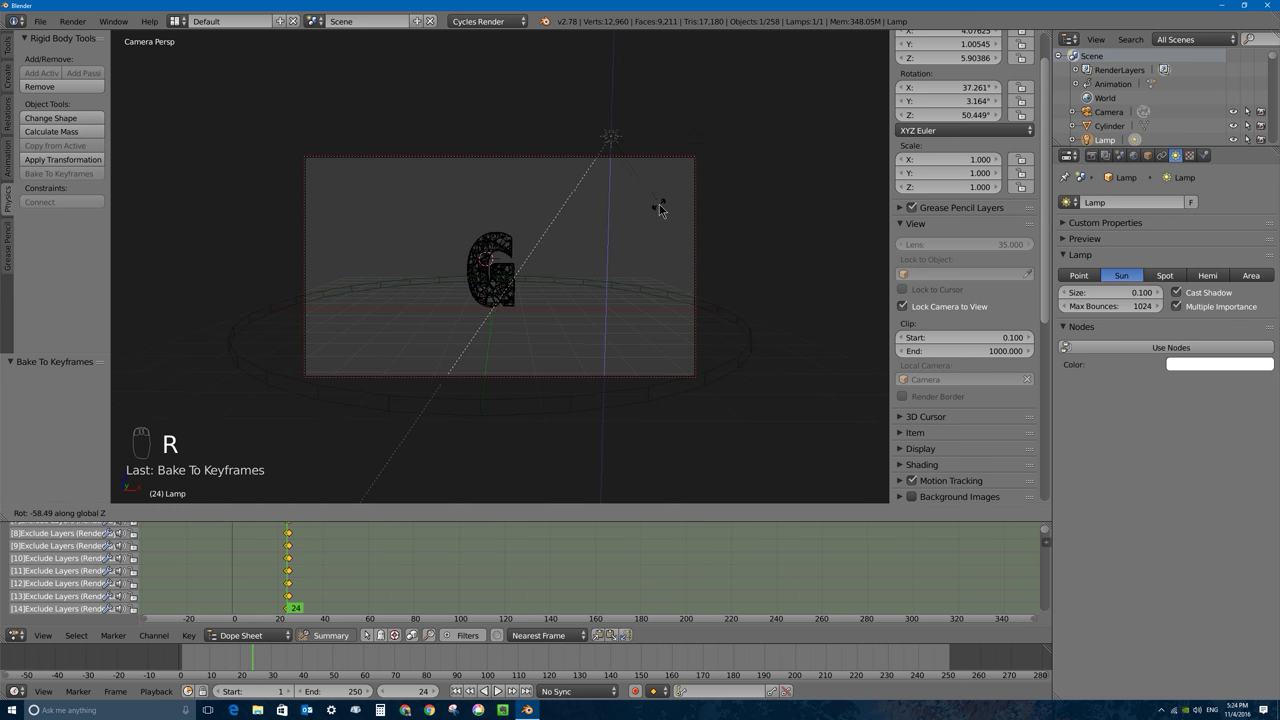
{"action": "left_click", "coordinate": [663, 206]}
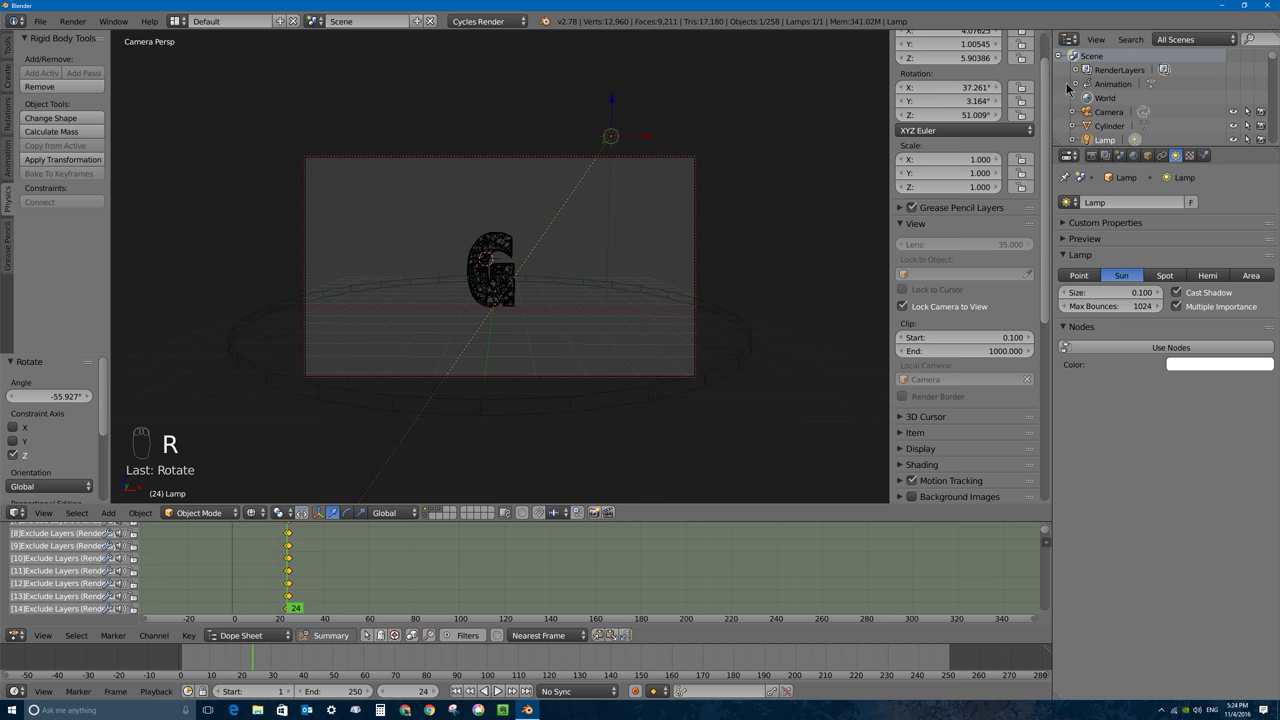
Step: Render frame 24 with the solid G and frame 25 with the fractured G to compare them
{"action": "left_click", "coordinate": [1091, 156]}
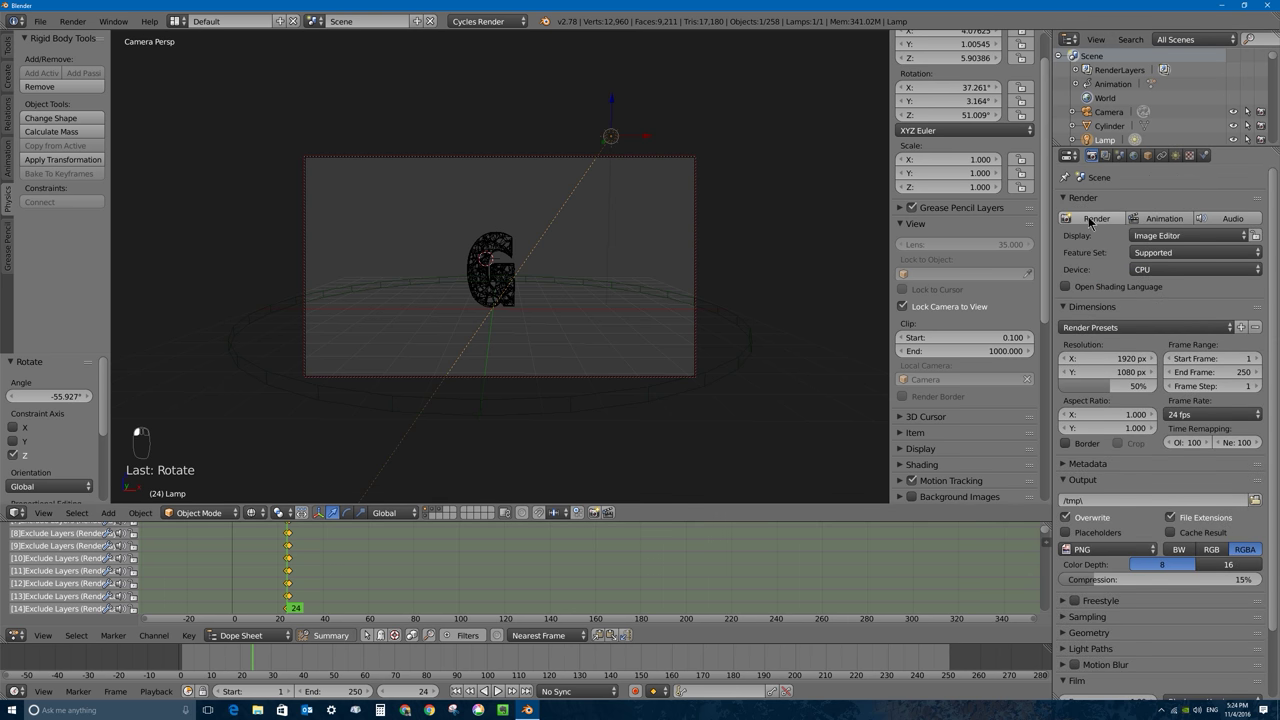
{"action": "left_click", "coordinate": [1097, 218]}
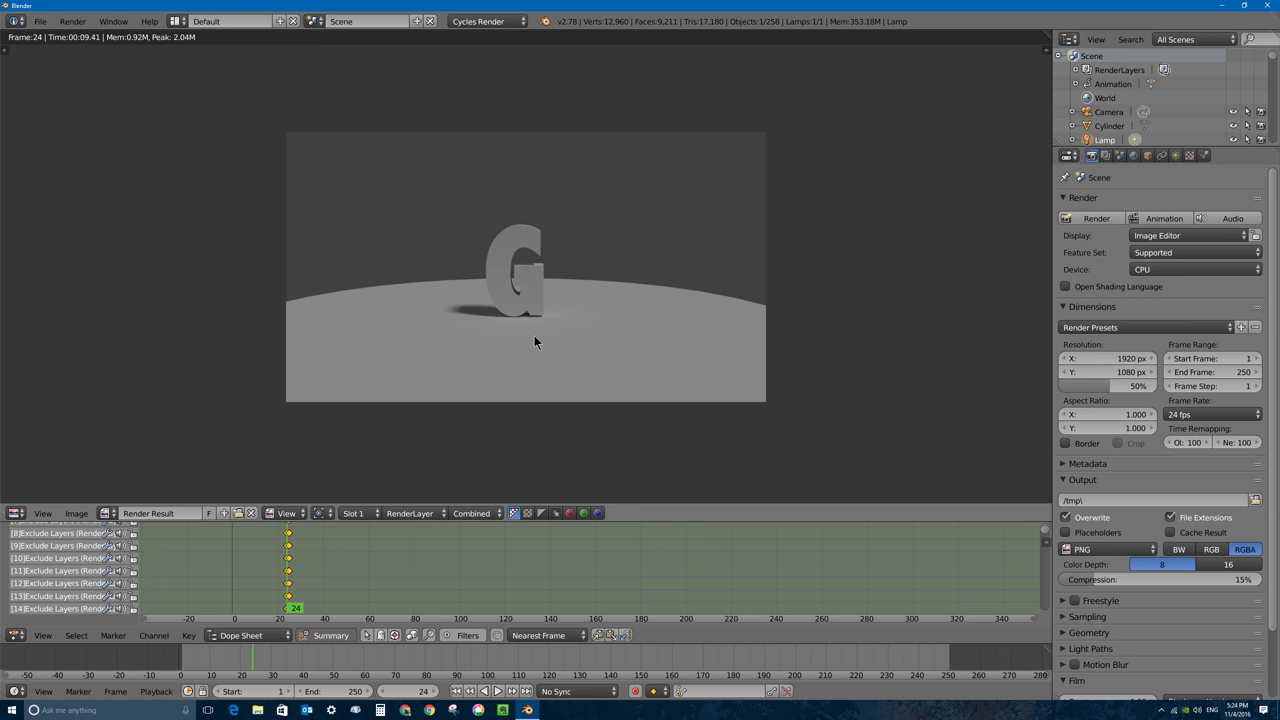
{"action": "key", "text": "Right"}
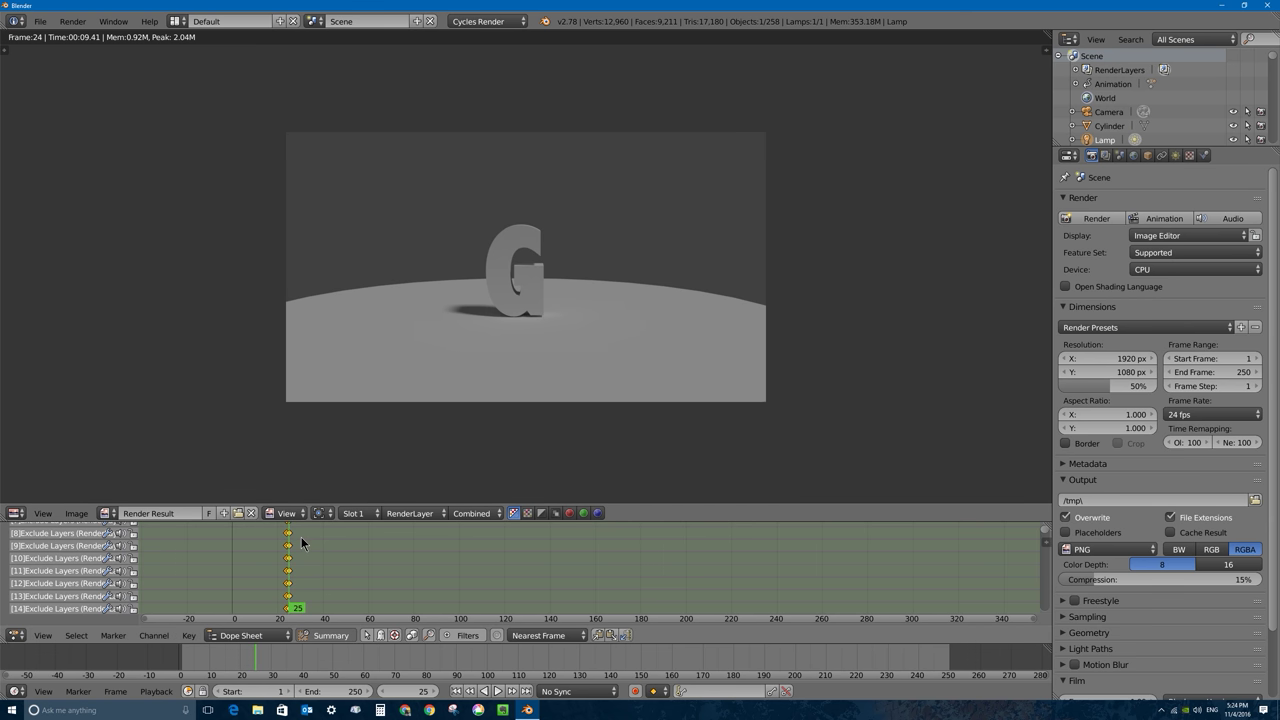
{"action": "left_click", "coordinate": [1097, 218]}
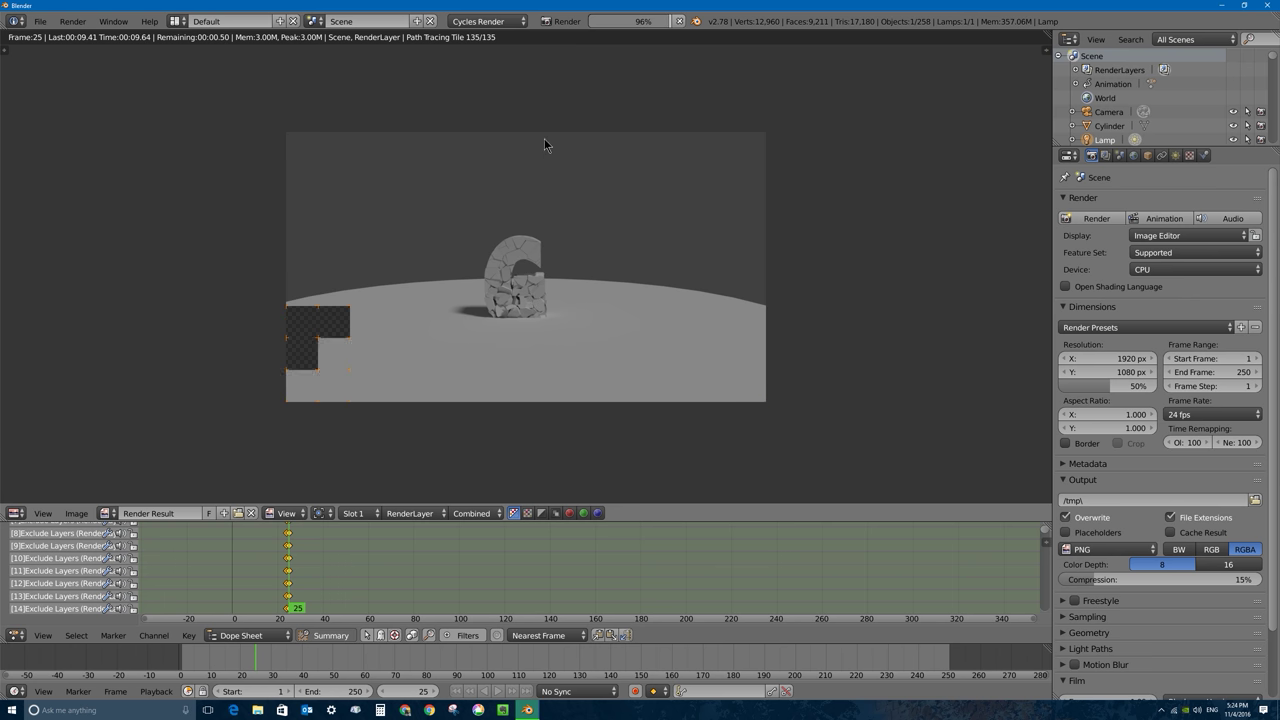
Step: Test-render the collapsed pieces at frame 28, stop the render early and return to the 3D view
{"action": "left_click", "coordinate": [297, 604]}
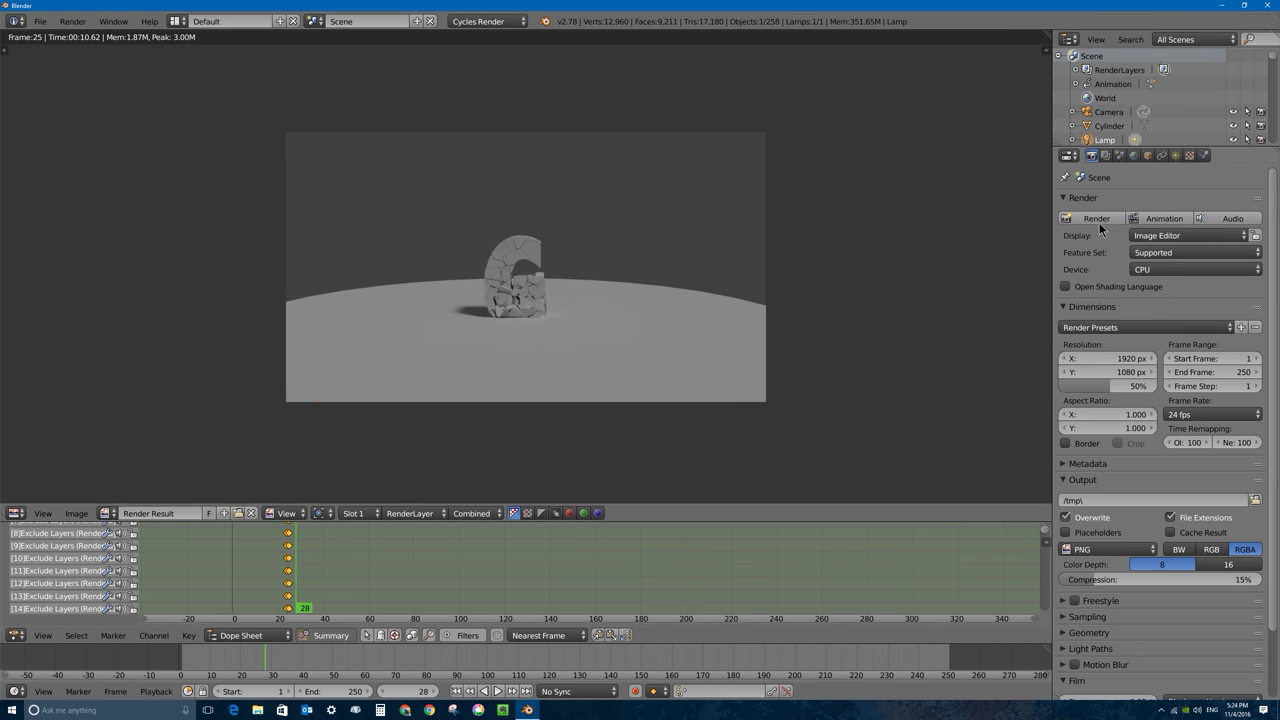
{"action": "left_click", "coordinate": [1099, 222]}
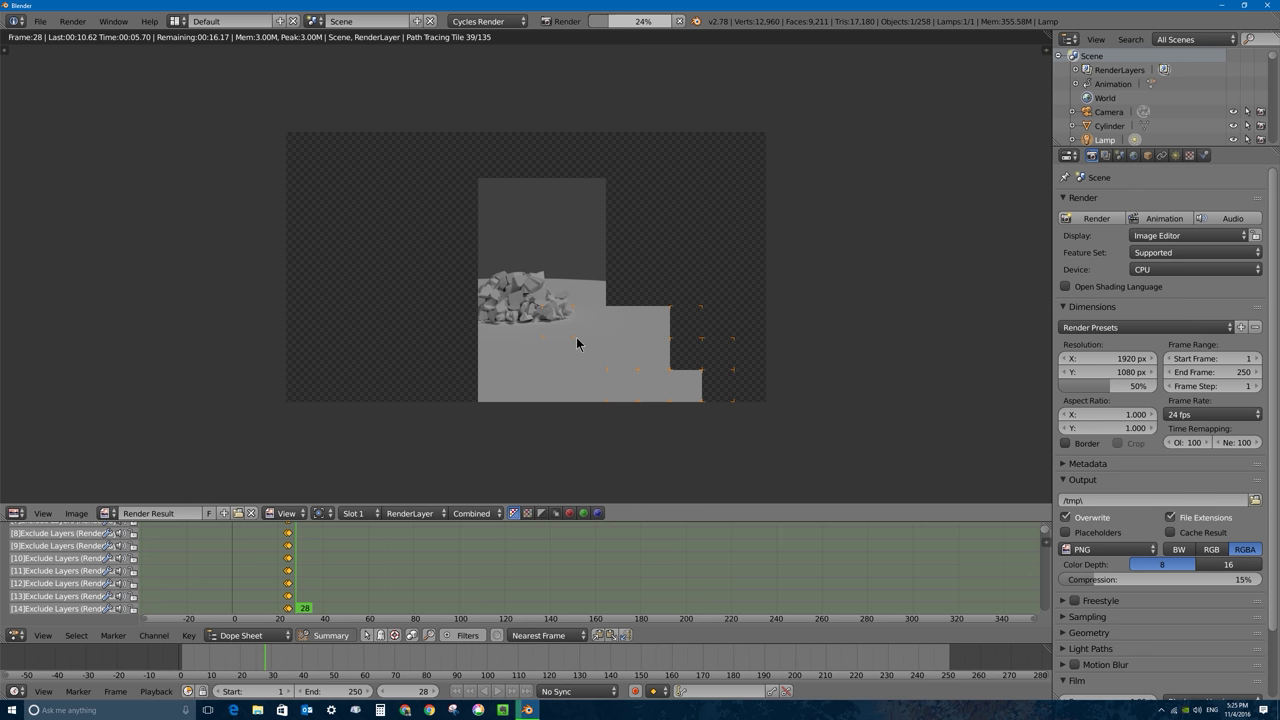
{"action": "key", "text": "Escape"}
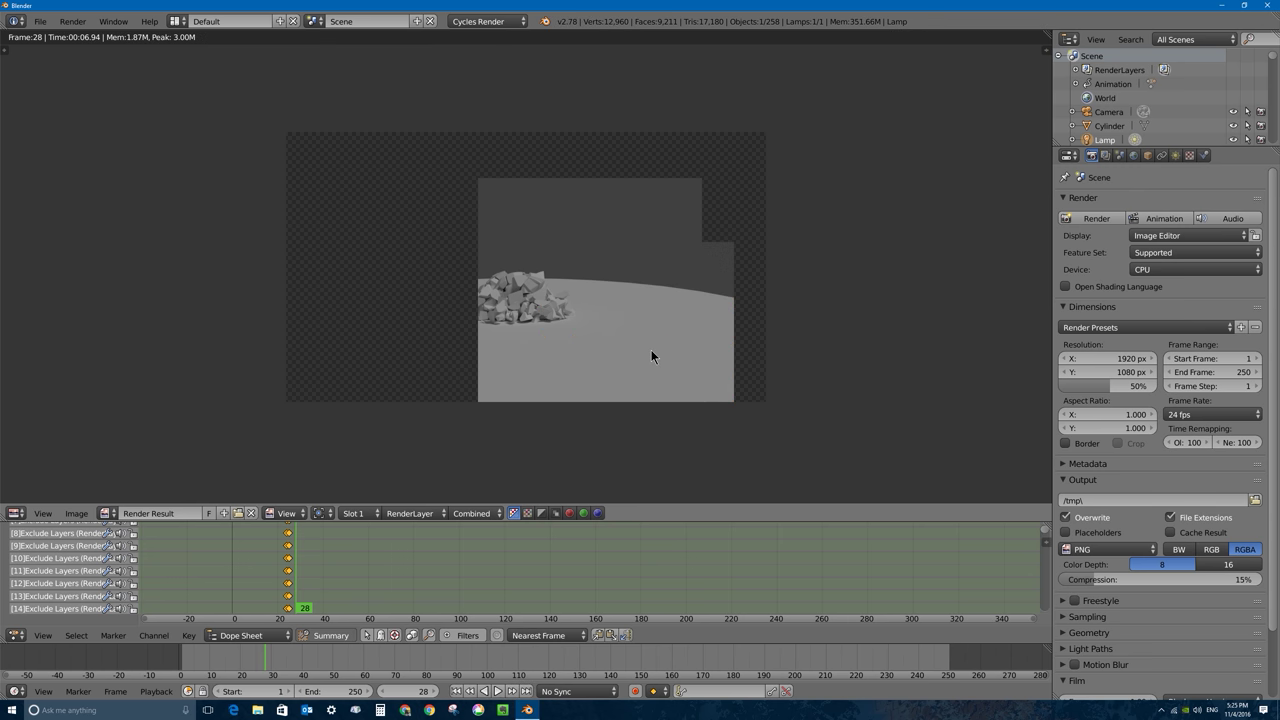
{"action": "key", "text": "Escape"}
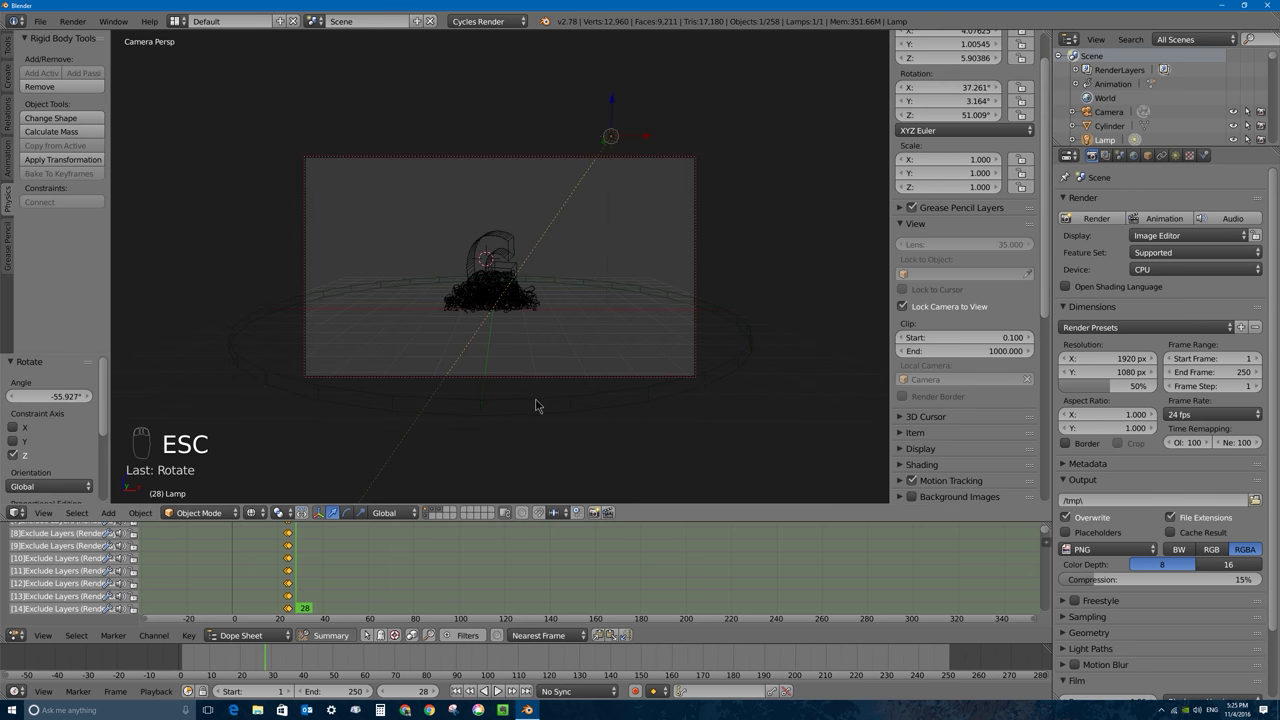
Step: Show only the layer with the fractured pieces in front view and select all pieces, with a central fragment active
{"action": "left_click", "coordinate": [433, 513]}
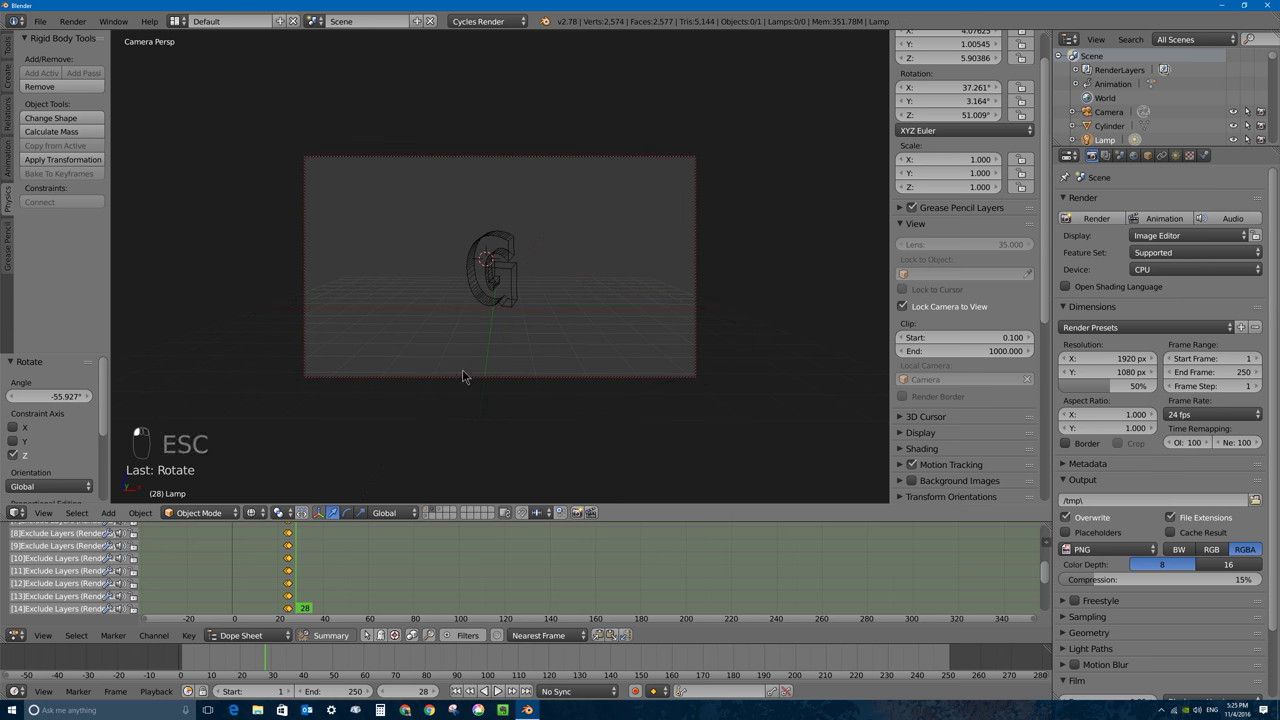
{"action": "right_click", "coordinate": [505, 240]}
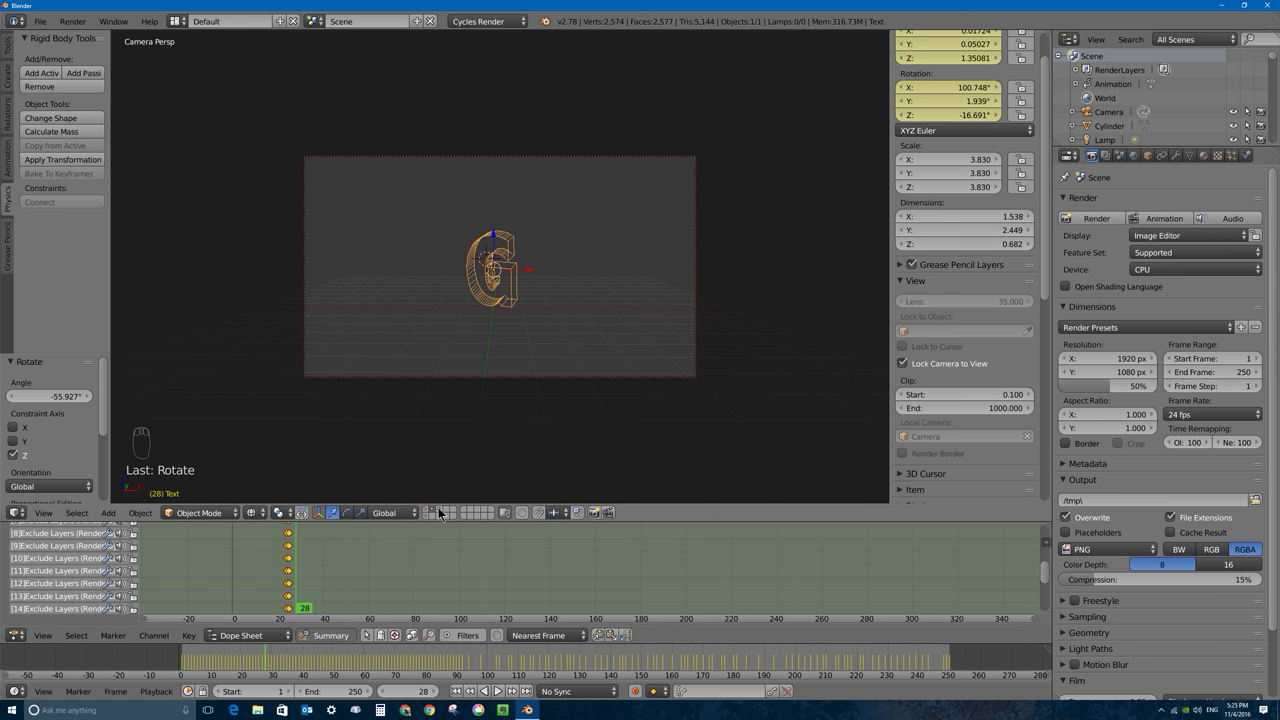
{"action": "right_click", "coordinate": [489, 285]}
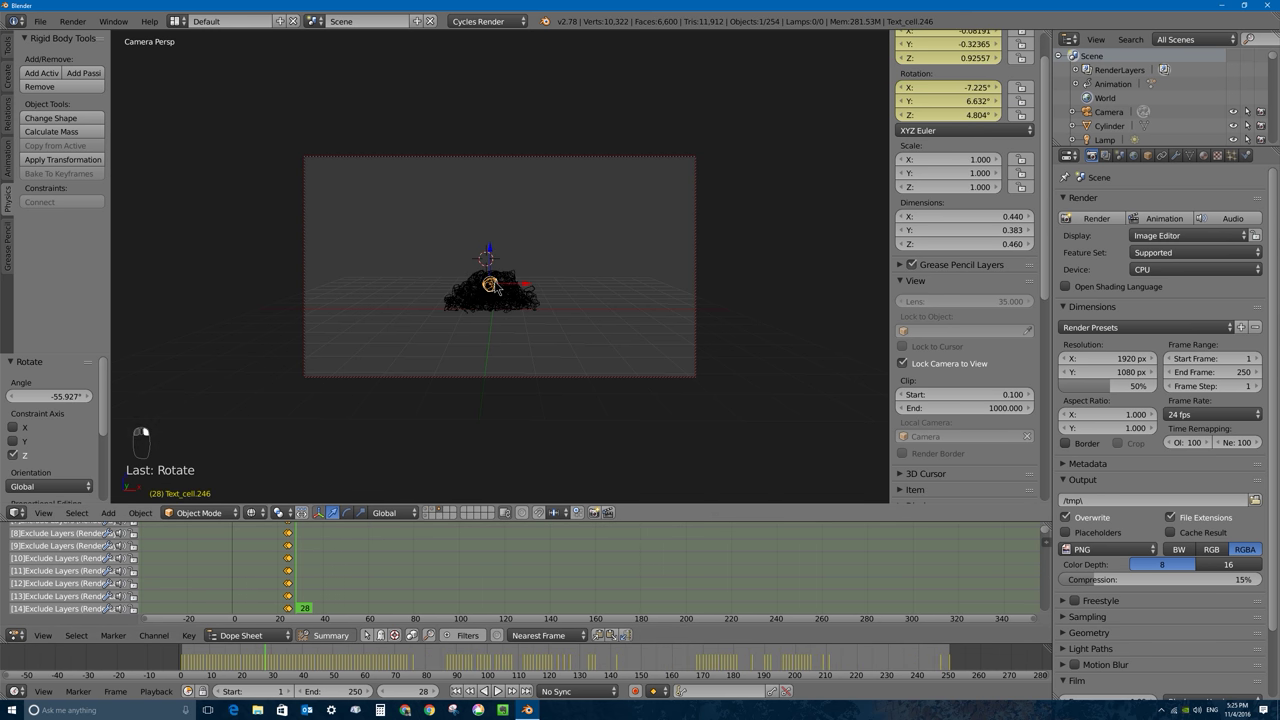
{"action": "key", "text": "KP_1"}
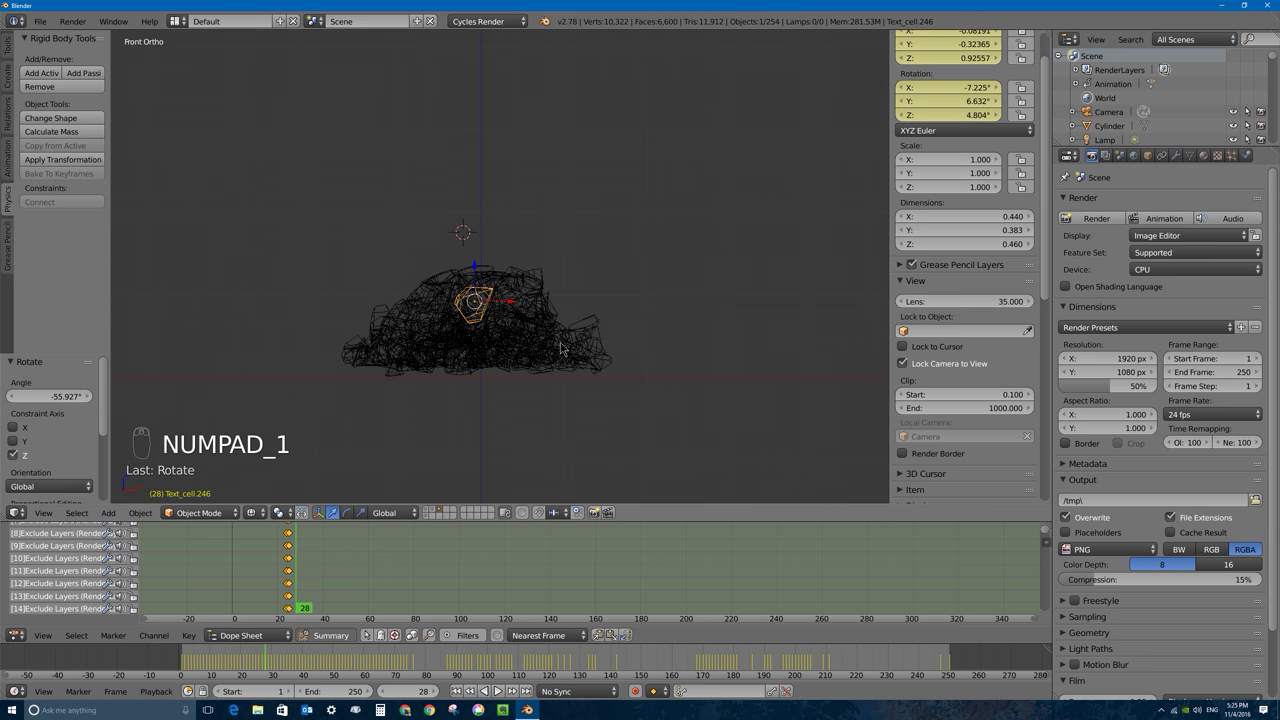
{"action": "middle_click_drag", "start_coordinate": [559, 343], "coordinate": [593, 282], "text": "shift"}
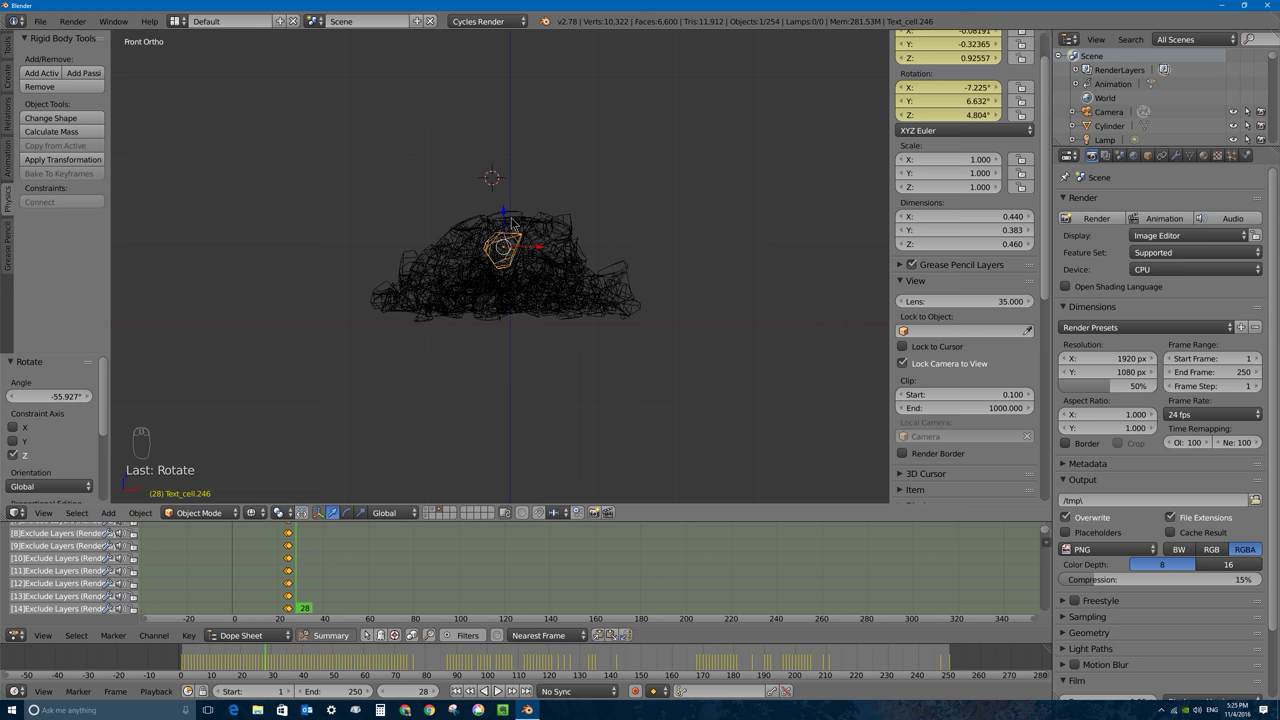
{"action": "key", "text": "a"}
{"action": "key", "text": "a"}
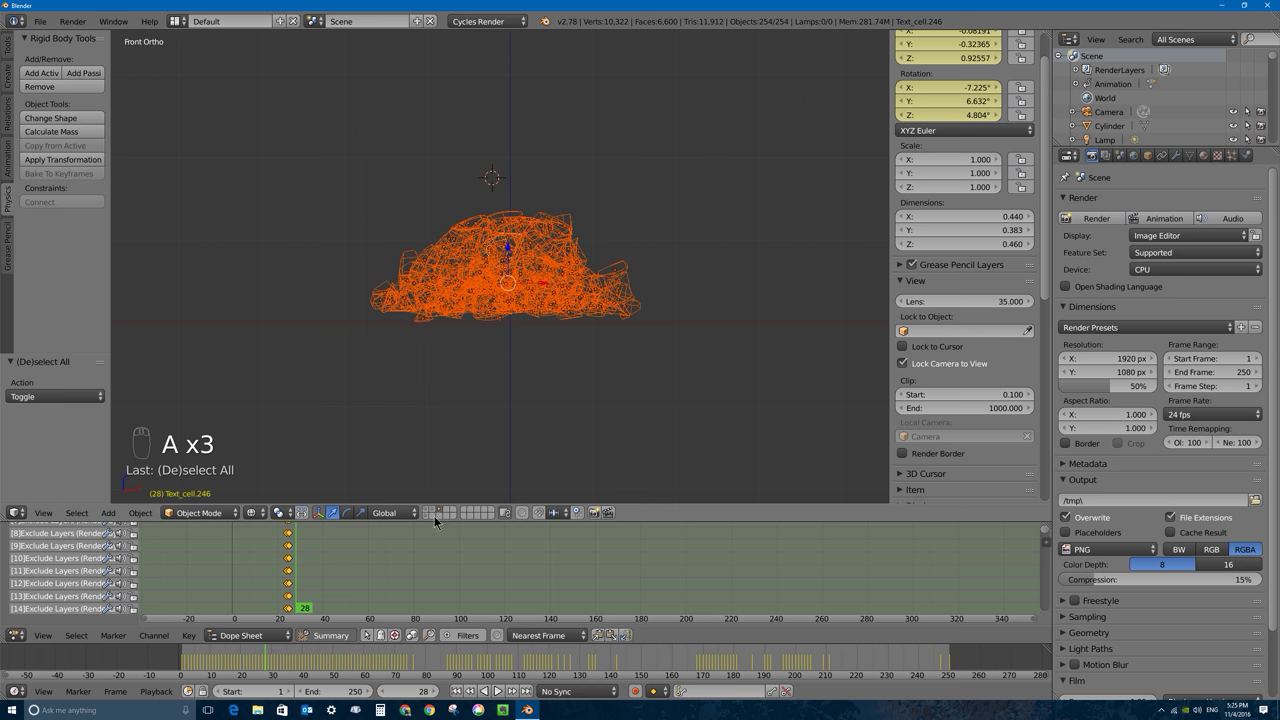
Step: Create a new material on the active fragment and set its Diffuse BSDF color to orange
{"action": "left_click", "coordinate": [1203, 155]}
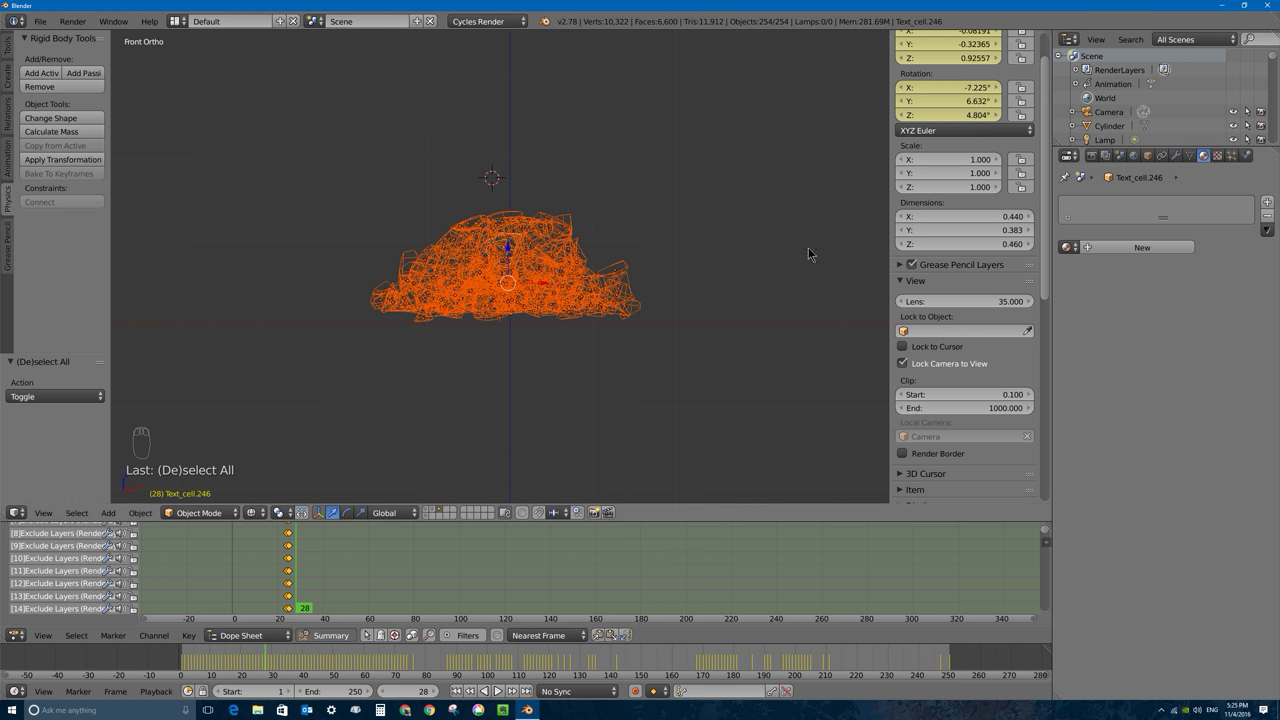
{"action": "left_click", "coordinate": [1133, 247]}
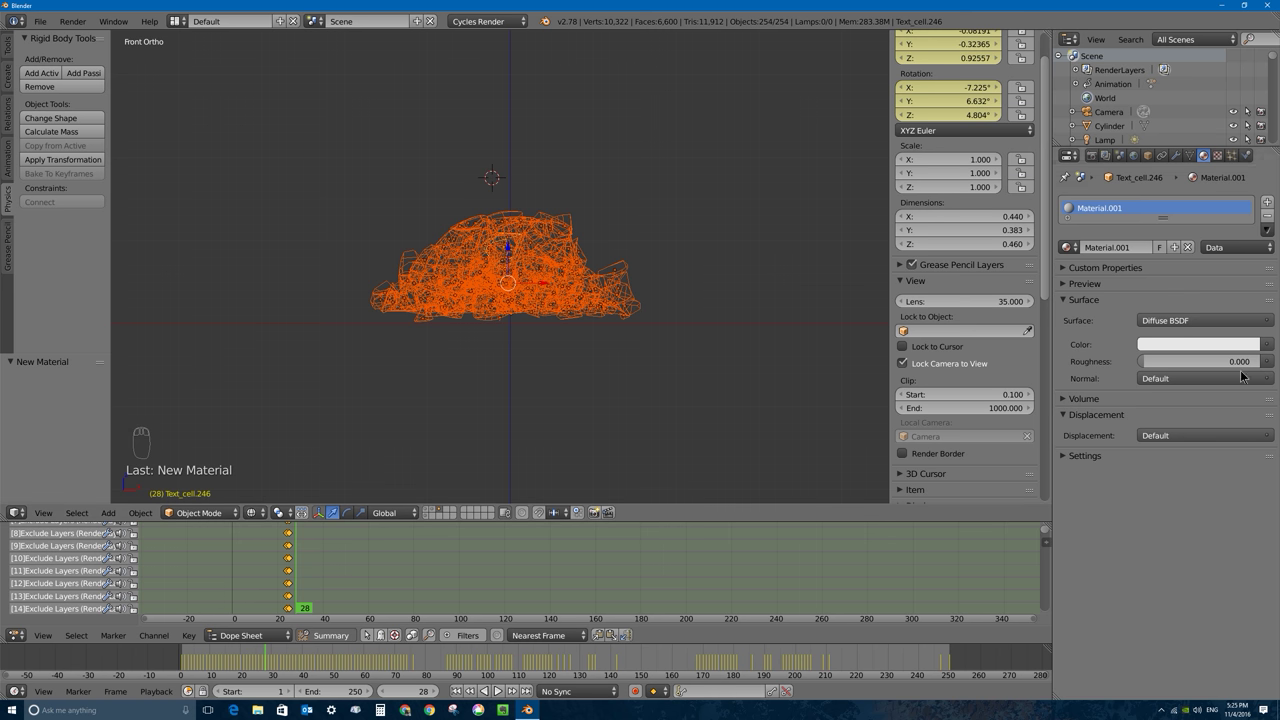
{"action": "left_click", "coordinate": [1208, 346]}
{"action": "left_click", "coordinate": [1184, 228]}
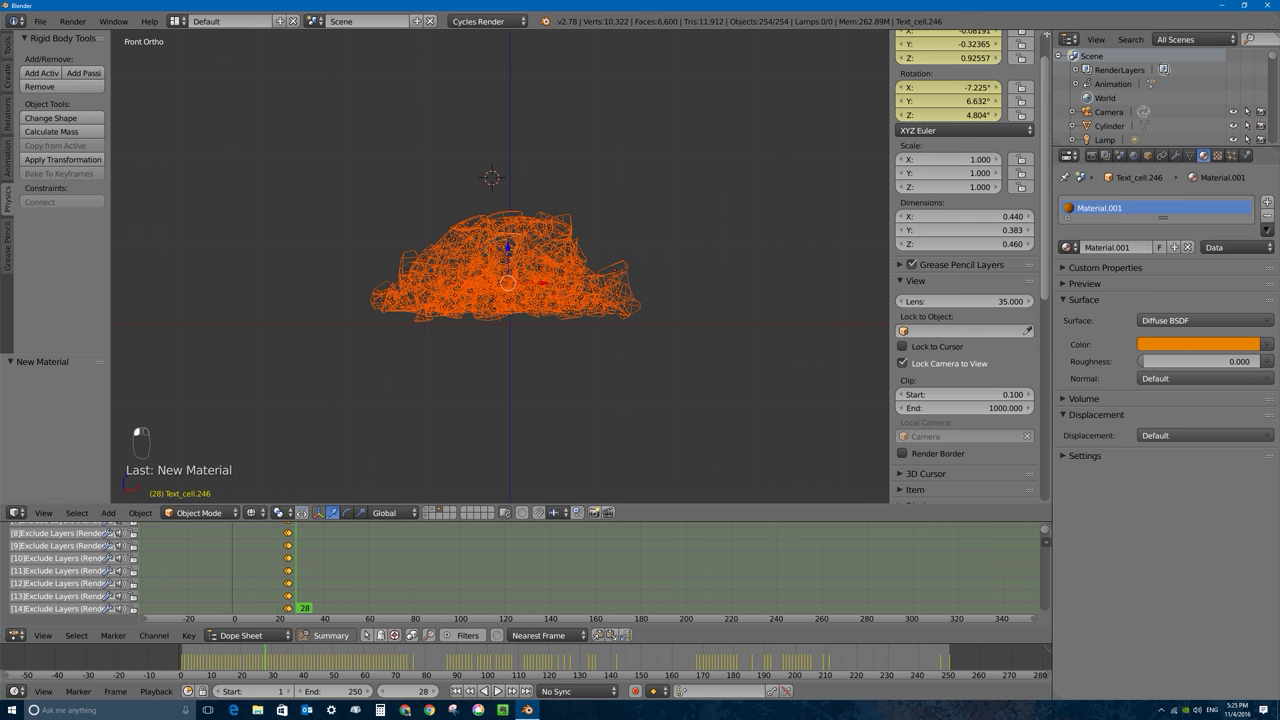
Step: Split the 3D view, turn the upper area into a Node Editor and space out the material's Diffuse and output nodes
{"action": "left_click_drag", "start_coordinate": [886, 32], "coordinate": [880, 236]}
{"action": "left_click", "coordinate": [16, 236]}
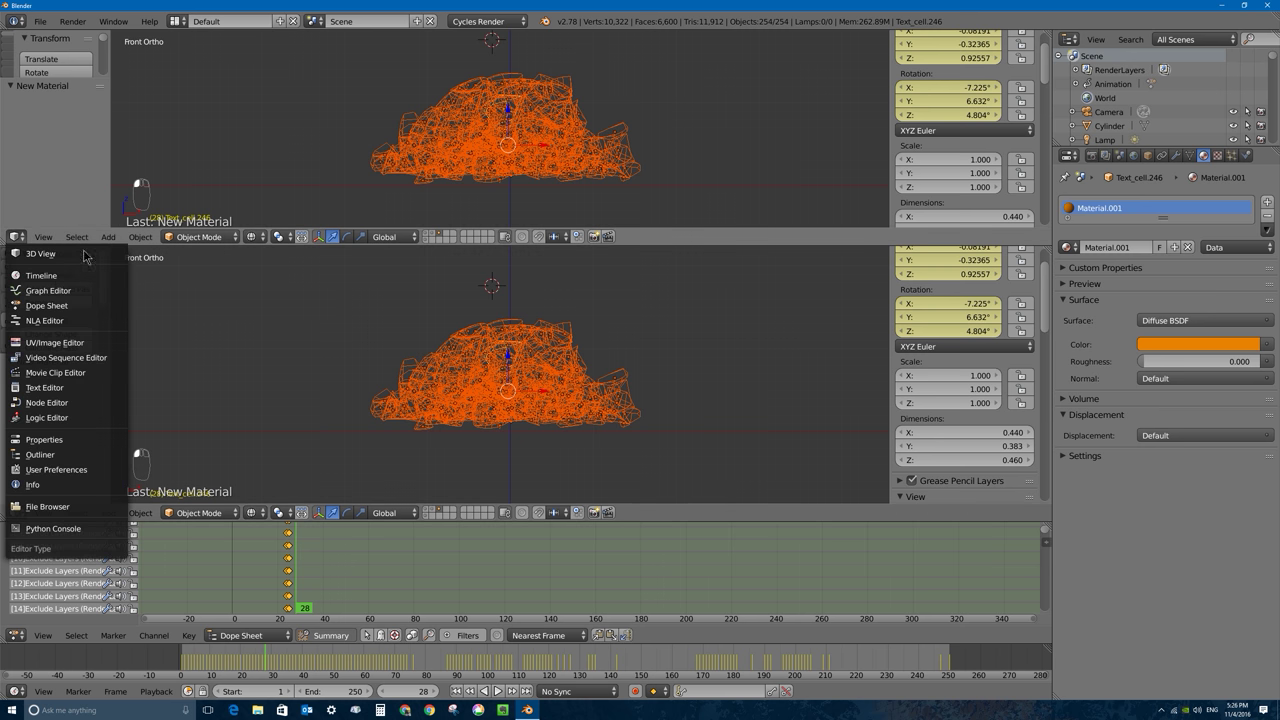
{"action": "left_click", "coordinate": [84, 402]}
{"action": "scroll", "coordinate": [460, 126], "scroll_direction": "up", "scroll_amount": 3}
{"action": "left_click_drag", "start_coordinate": [357, 111], "coordinate": [263, 44]}
{"action": "key", "text": "Home"}
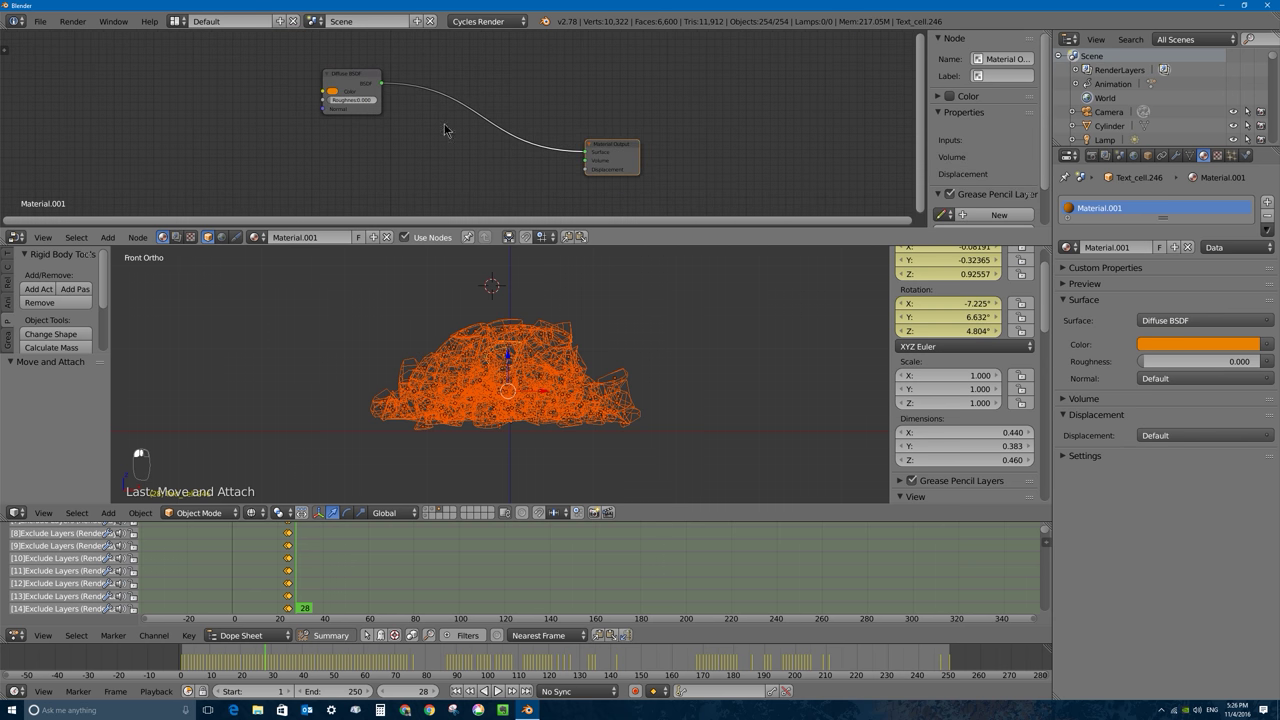
Step: Insert a Mix Shader node between the Diffuse BSDF and the Material Output
{"action": "key", "text": "shift+a"}
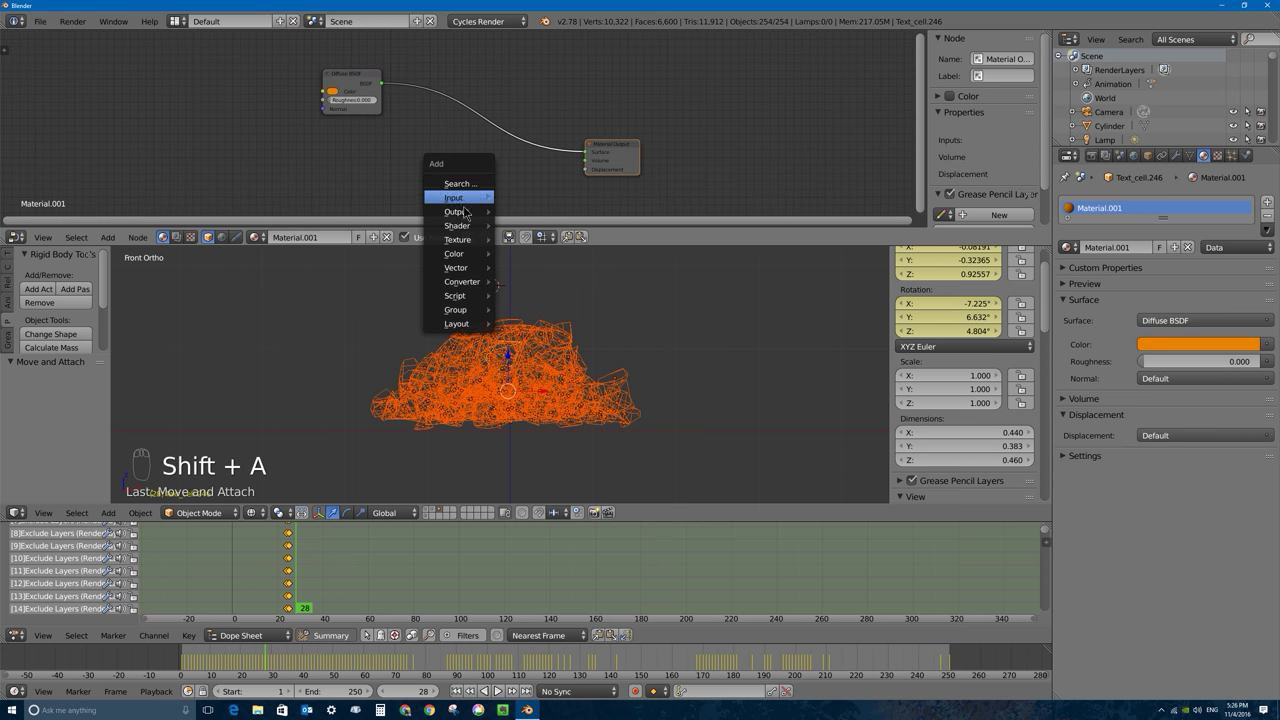
{"action": "mouse_move", "coordinate": [478, 228]}
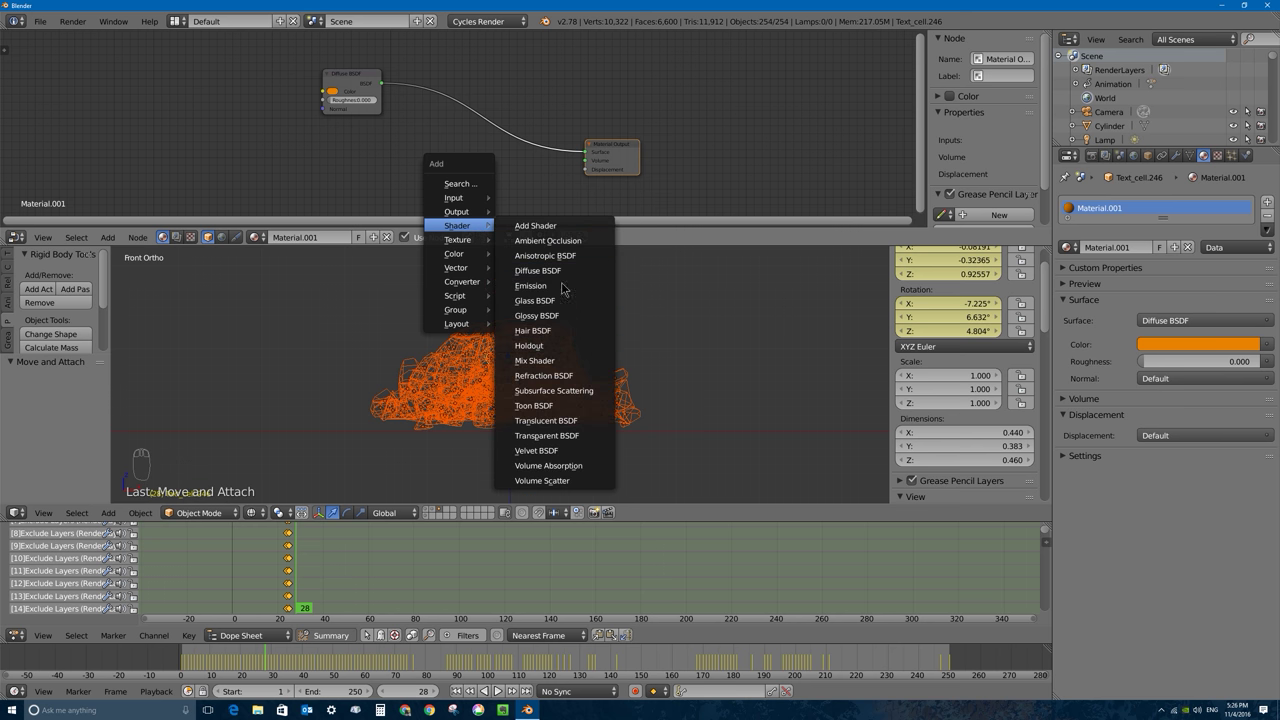
{"action": "left_click", "coordinate": [537, 360]}
{"action": "left_click", "coordinate": [453, 143]}
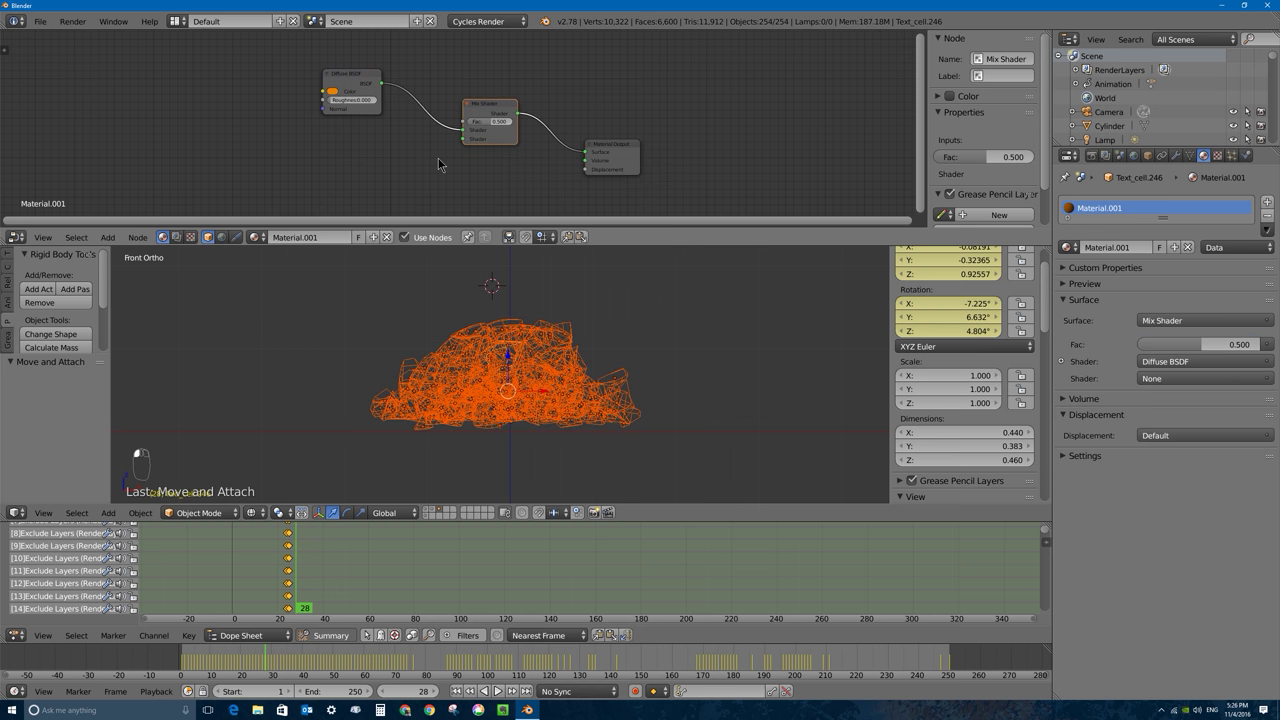
Step: Add a Glossy BSDF node below the Diffuse BSDF and link it to the Mix Shader's second shader input
{"action": "key", "text": "shift+a"}
{"action": "left_click", "coordinate": [500, 253]}
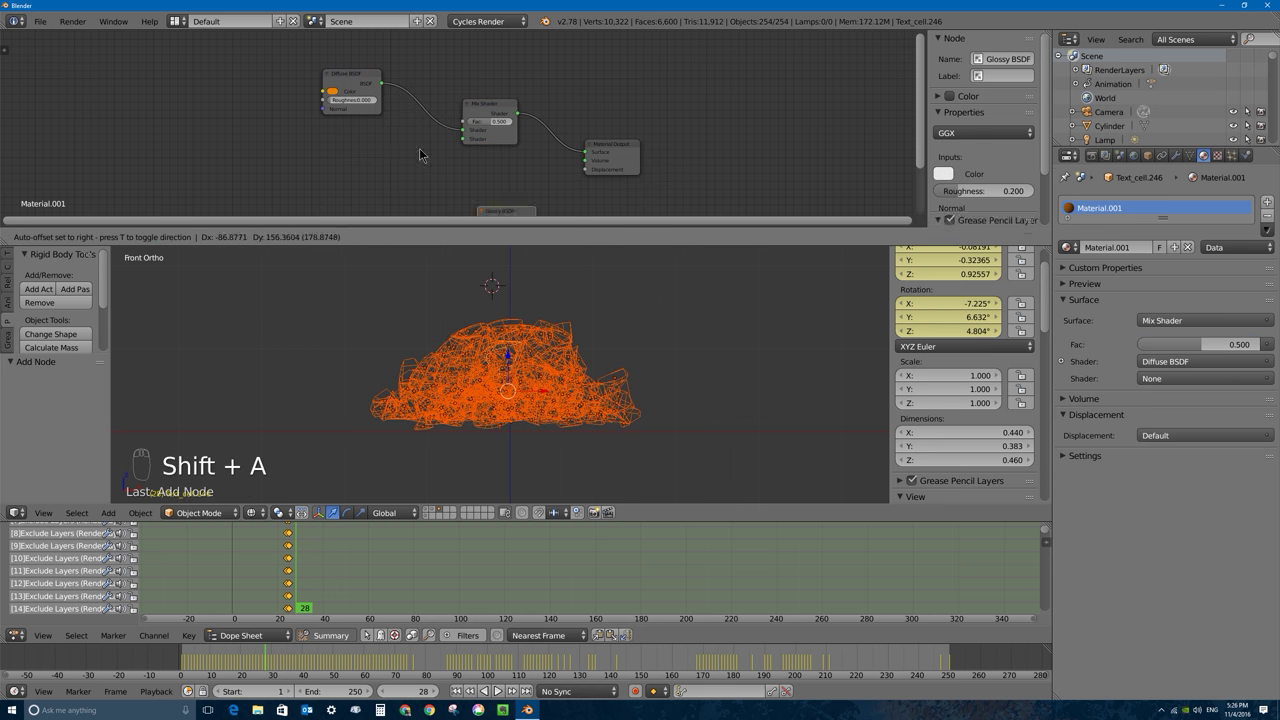
{"action": "left_click", "coordinate": [262, 88]}
{"action": "left_click_drag", "start_coordinate": [381, 153], "coordinate": [465, 141]}
Step: Add a Fresnel node above the Diffuse BSDF and link its output to the Mix Shader's Fac input
{"action": "key", "text": "shift+a"}
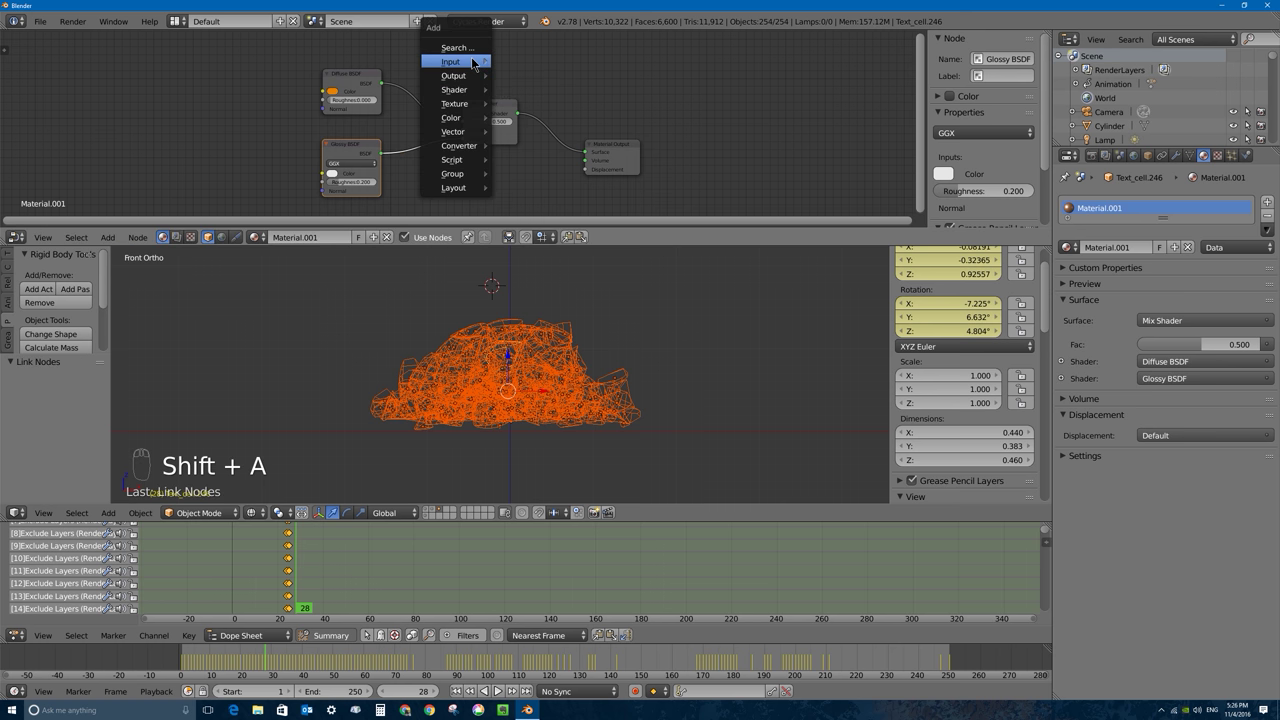
{"action": "mouse_move", "coordinate": [473, 63]}
{"action": "left_click", "coordinate": [545, 89]}
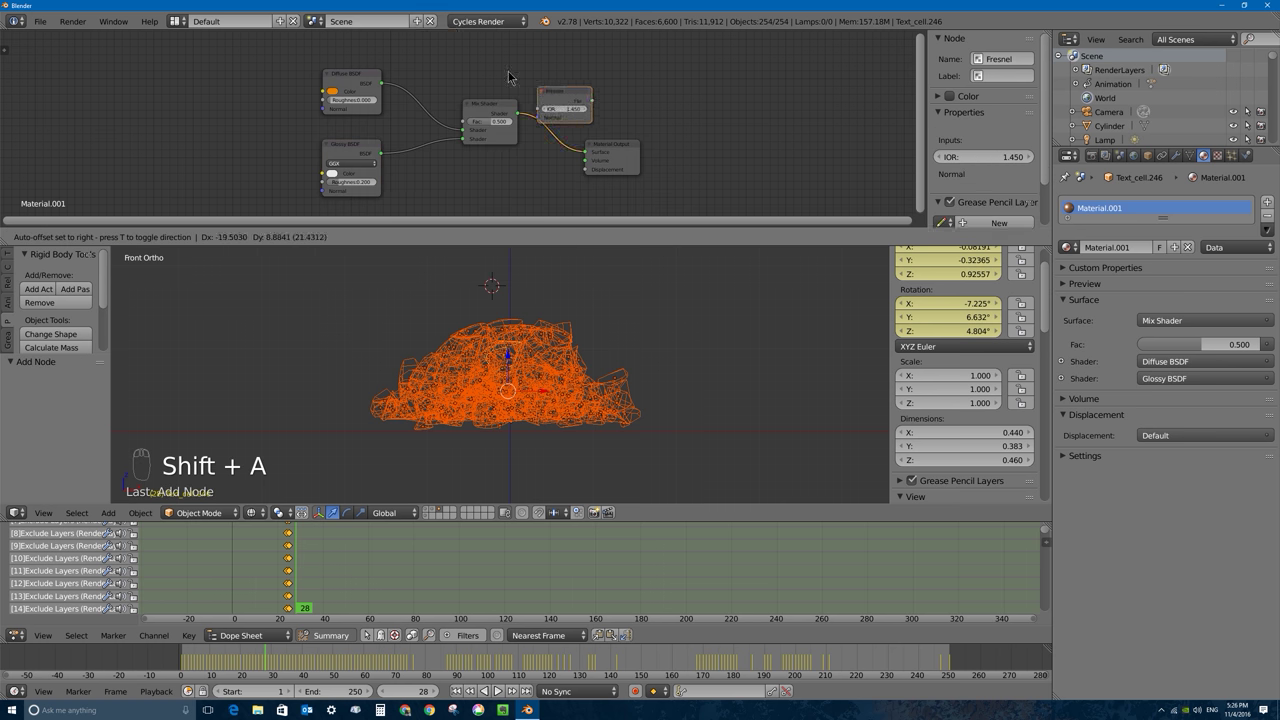
{"action": "left_click", "coordinate": [338, 227]}
{"action": "left_click_drag", "start_coordinate": [391, 40], "coordinate": [462, 121]}
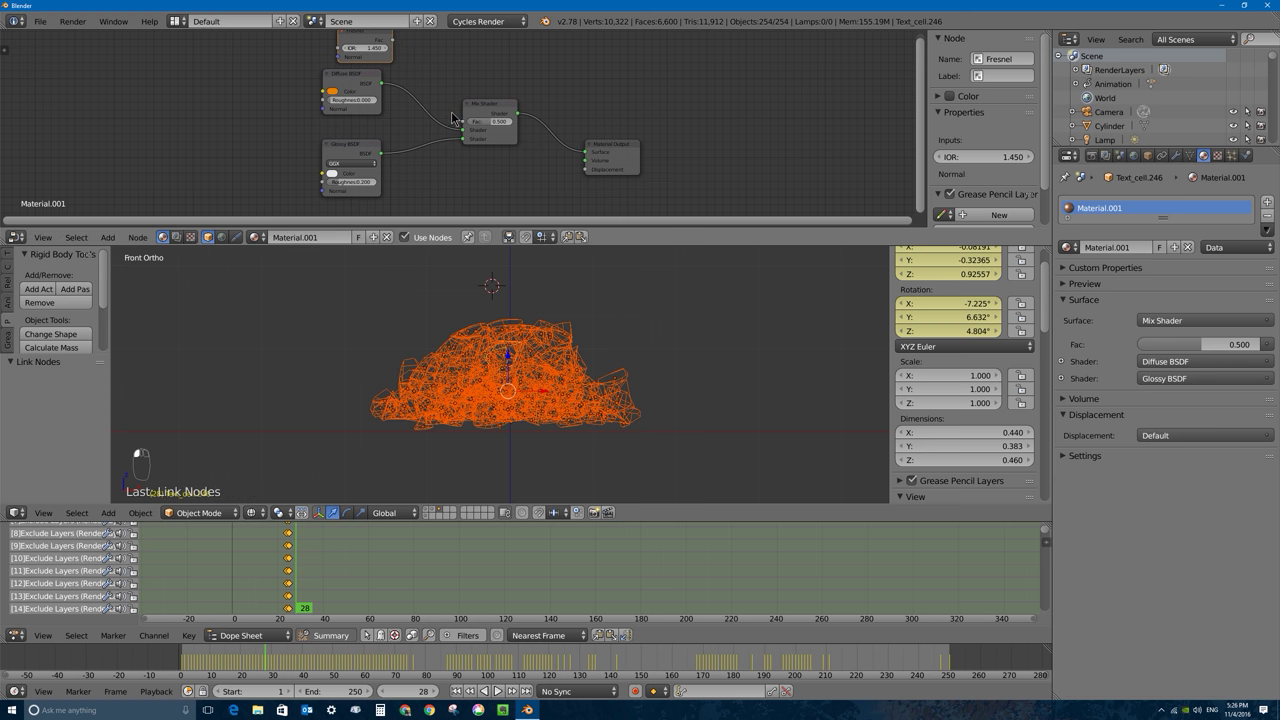
{"action": "left_click_drag", "start_coordinate": [392, 40], "coordinate": [462, 121]}
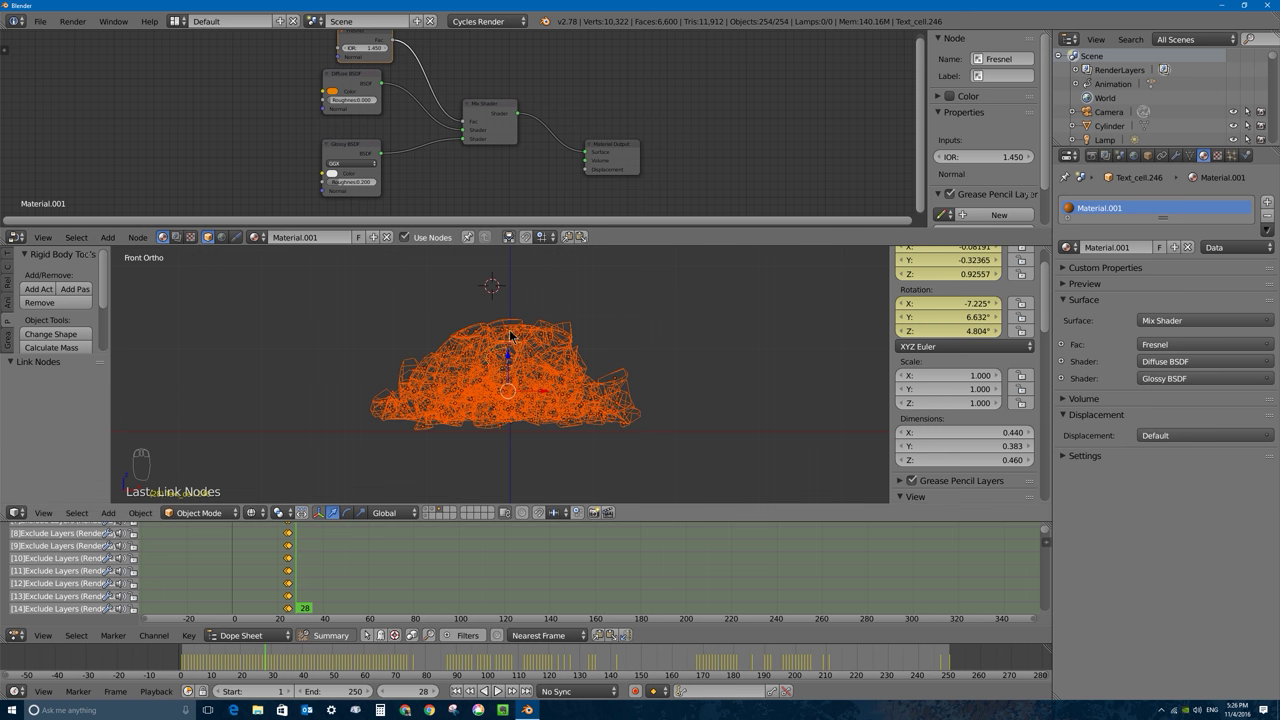
Step: Preview the fractured pieces in Rendered shading and link the active piece's material to all selected pieces
{"action": "left_click", "coordinate": [254, 512]}
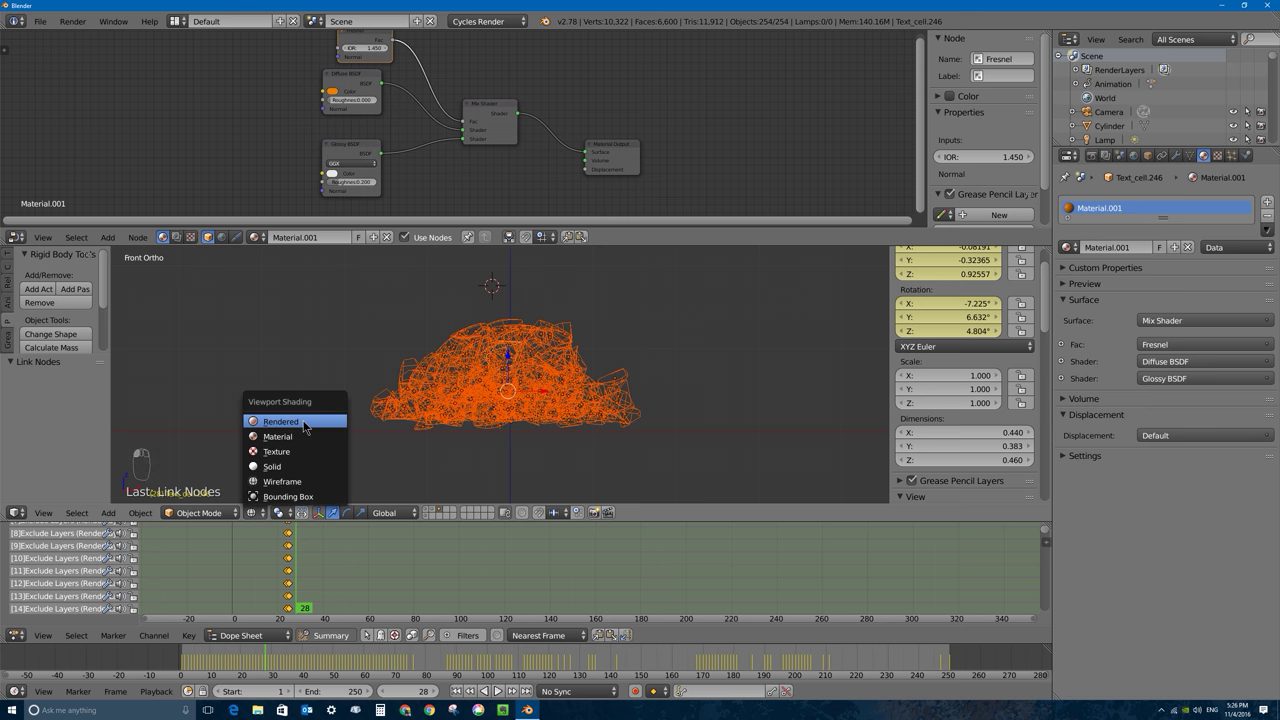
{"action": "left_click", "coordinate": [304, 427]}
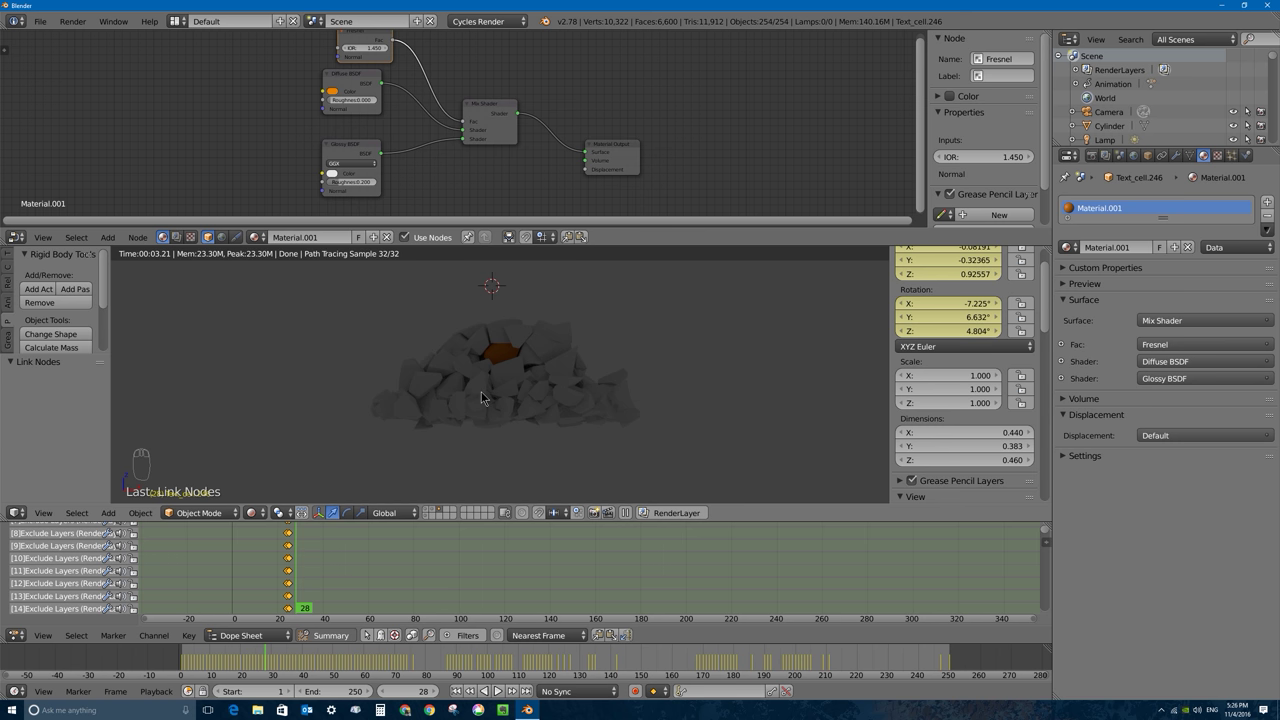
{"action": "key", "text": "ctrl+l"}
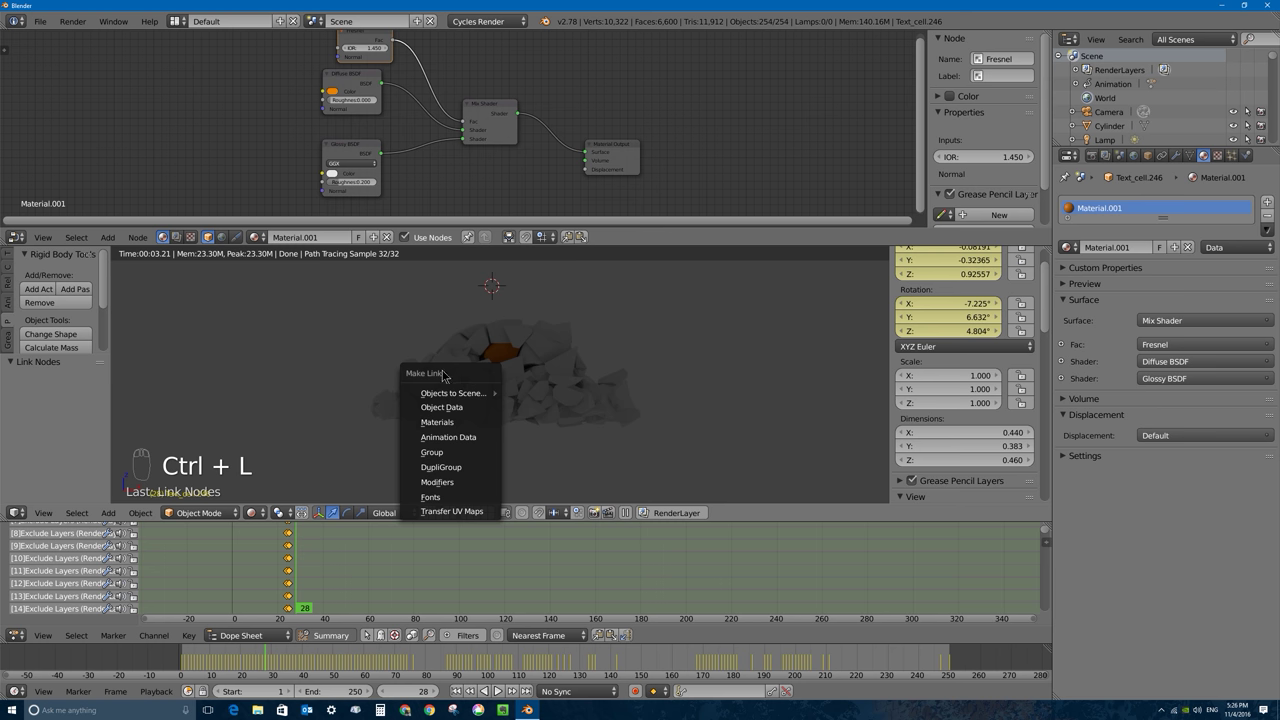
{"action": "mouse_move", "coordinate": [468, 396]}
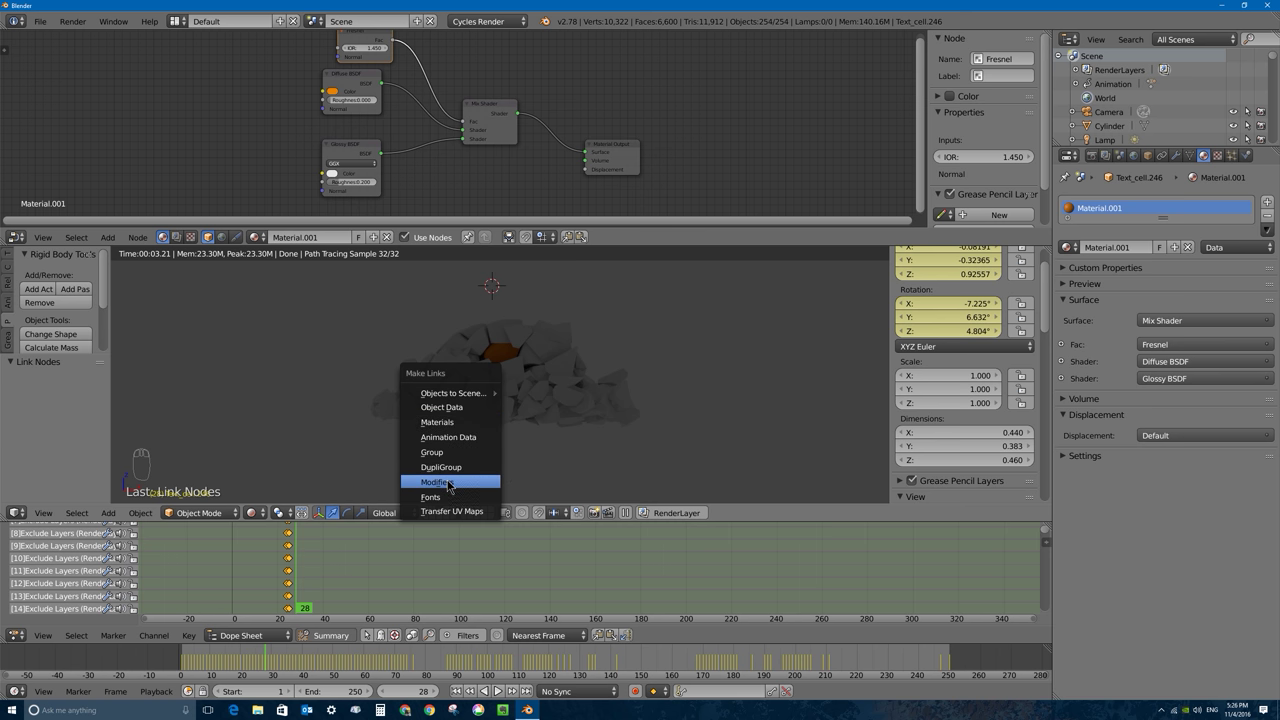
{"action": "left_click", "coordinate": [444, 424]}
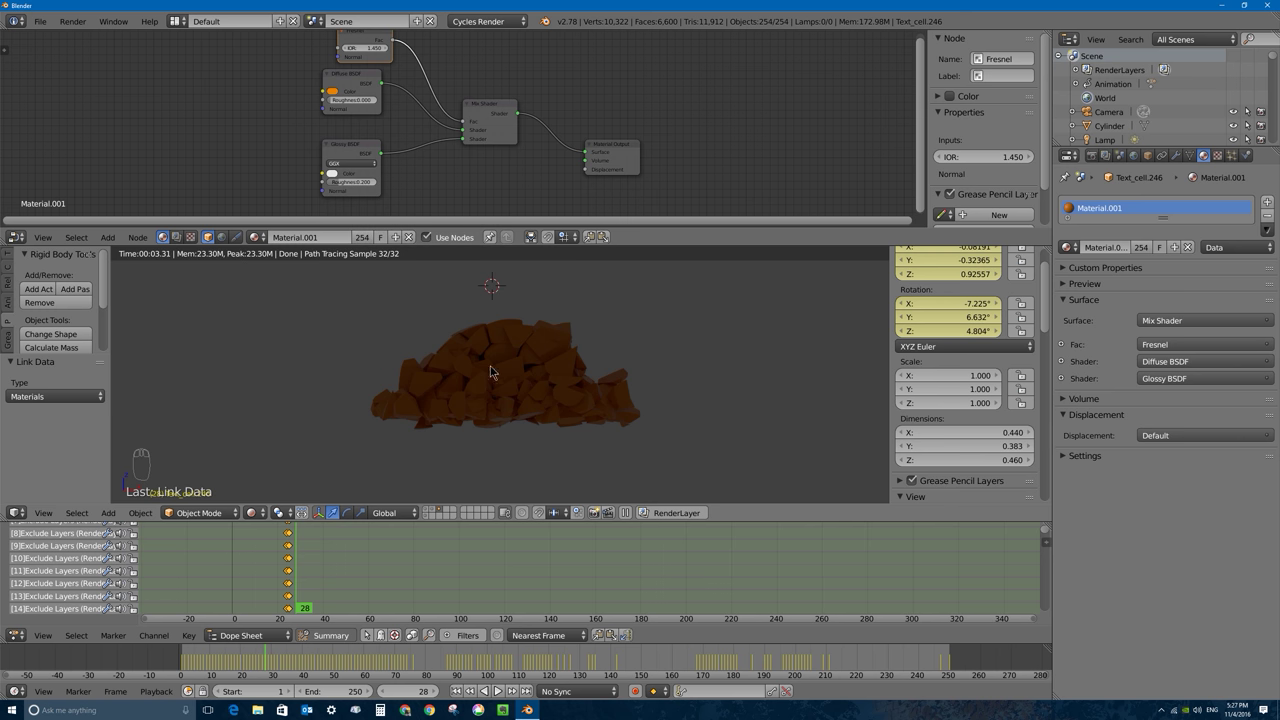
Step: Assign the existing Material.001 to the solid G on the first layer and set the viewport shading to Material
{"action": "left_click", "coordinate": [433, 514]}
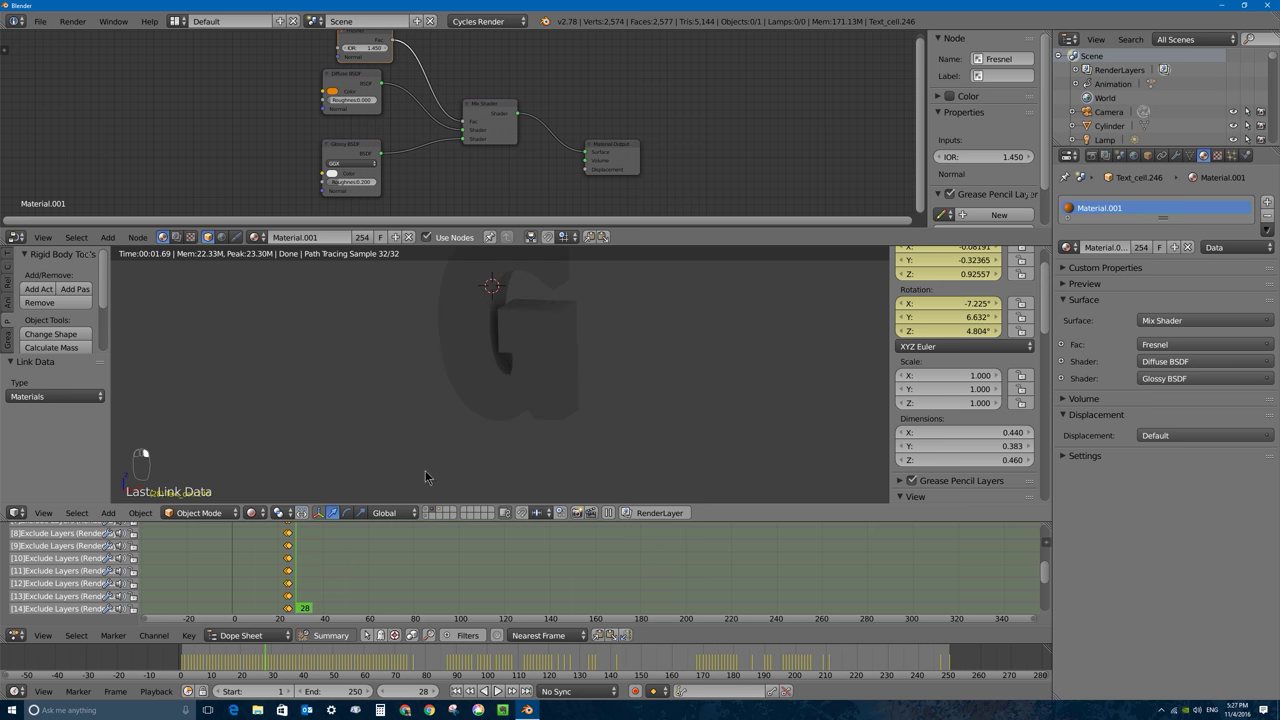
{"action": "right_click", "coordinate": [472, 374]}
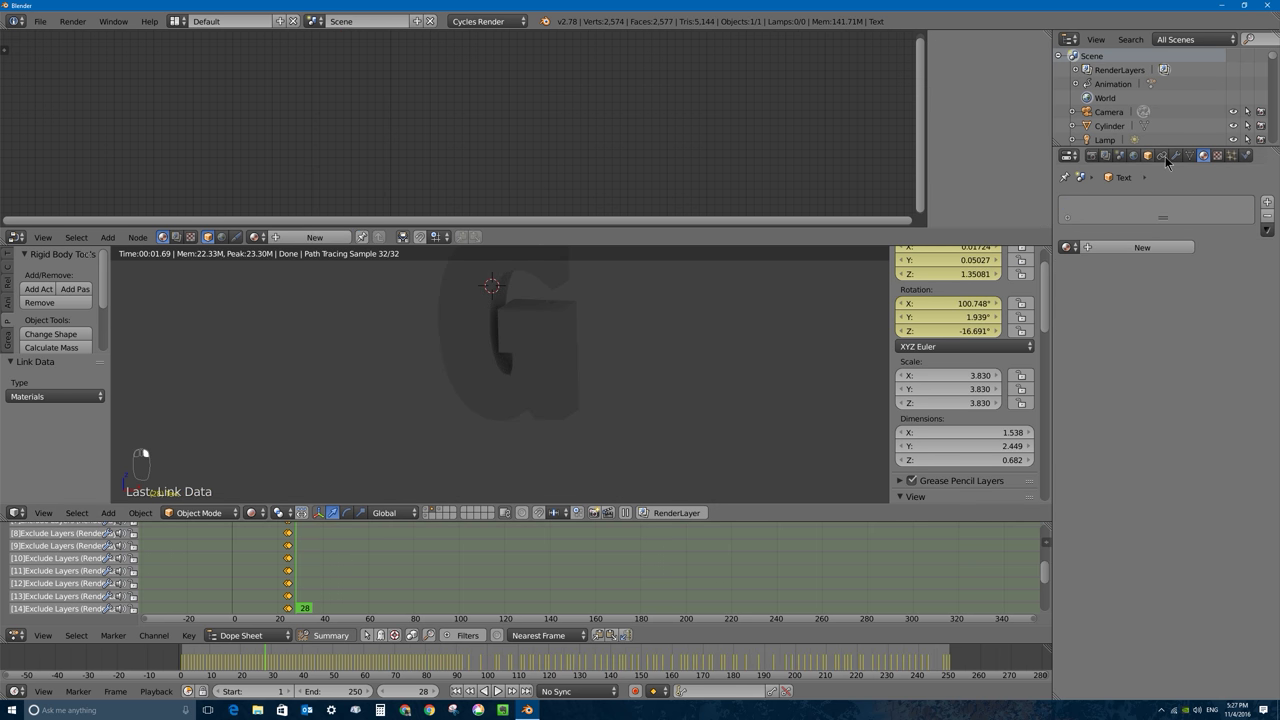
{"action": "left_click", "coordinate": [1070, 250]}
{"action": "left_click", "coordinate": [1100, 277]}
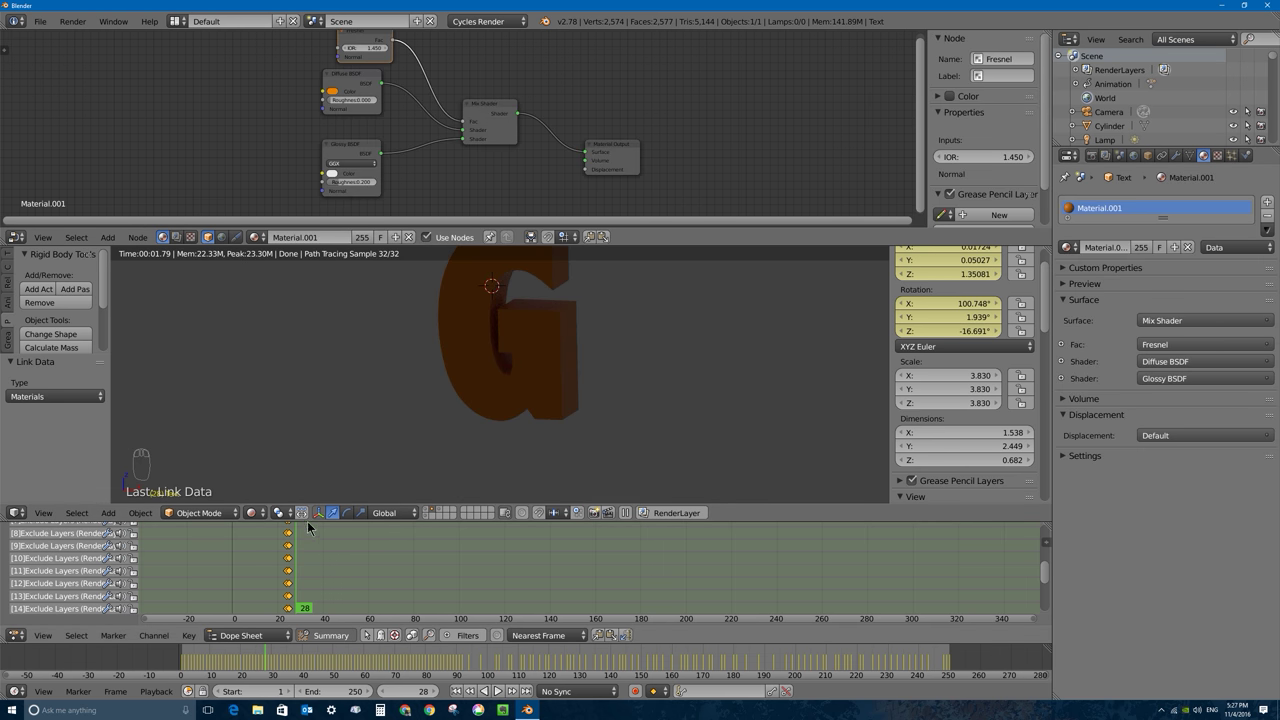
{"action": "left_click", "coordinate": [251, 512]}
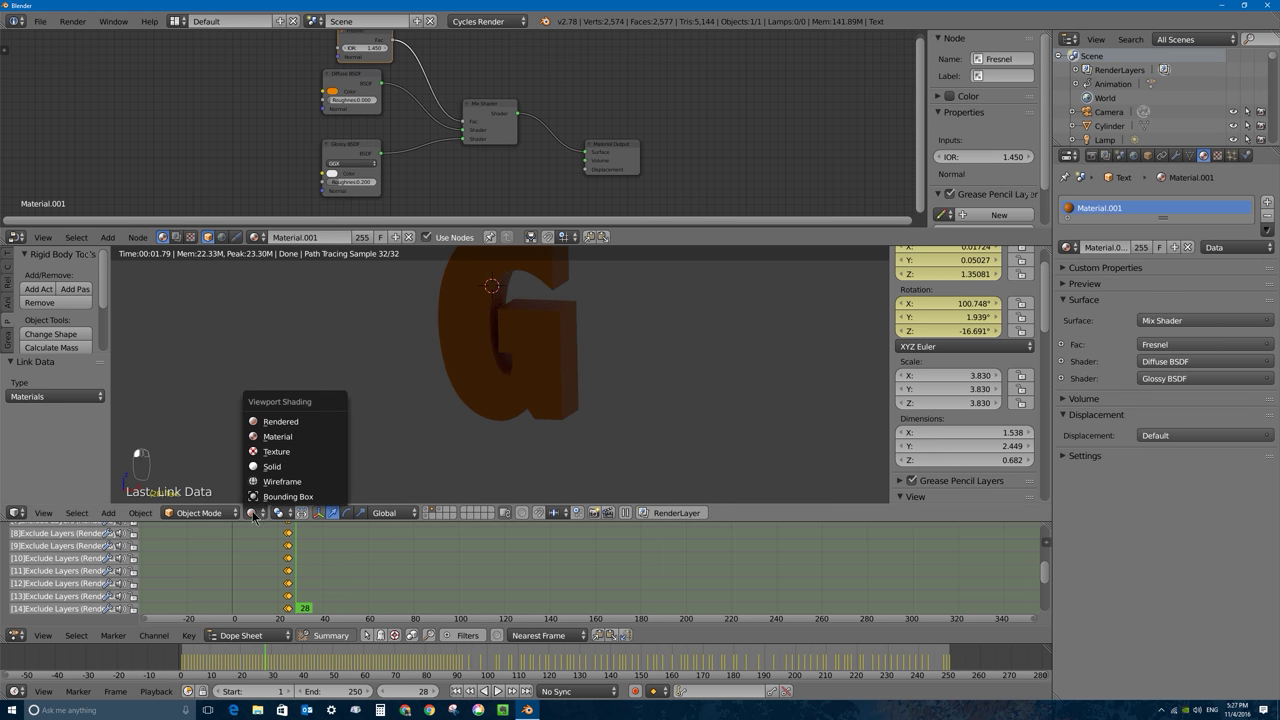
{"action": "left_click", "coordinate": [289, 439]}
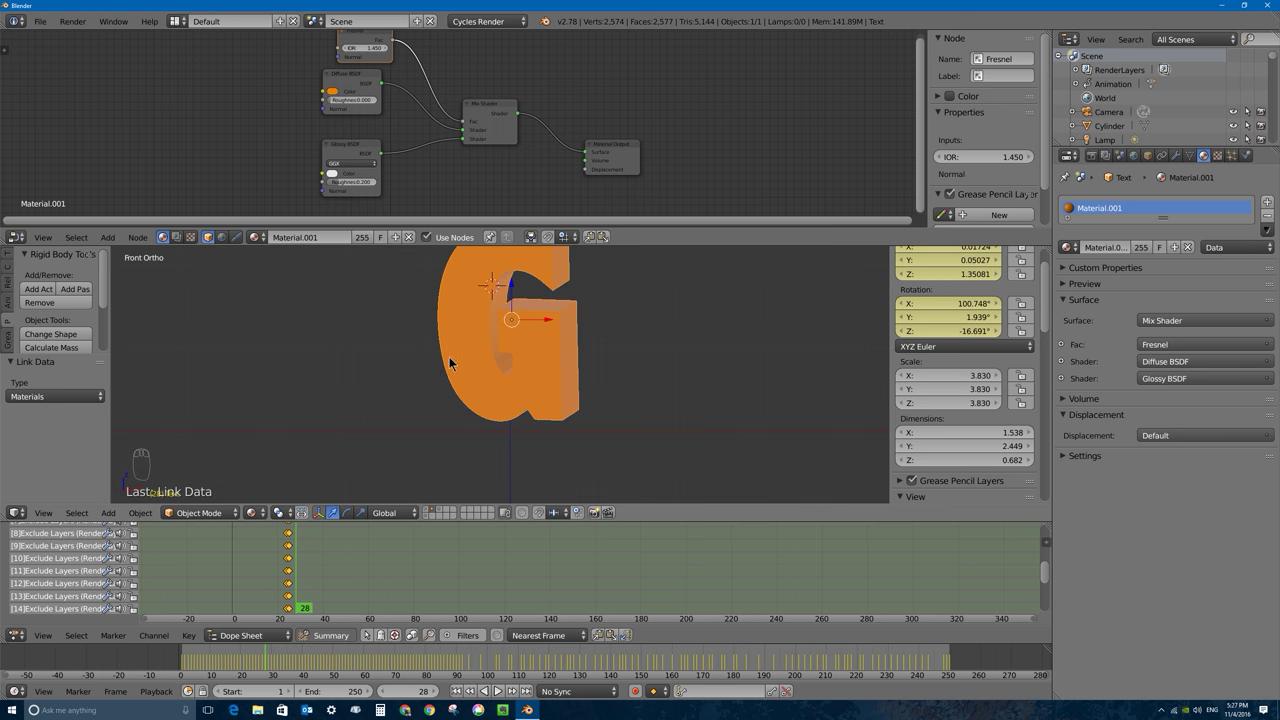
Step: Select the cylinder floor on its own layer and remove its rigid body physics
{"action": "left_click", "coordinate": [426, 514]}
{"action": "right_click", "coordinate": [466, 422]}
{"action": "middle_click_drag", "start_coordinate": [482, 345], "coordinate": [482, 354]}
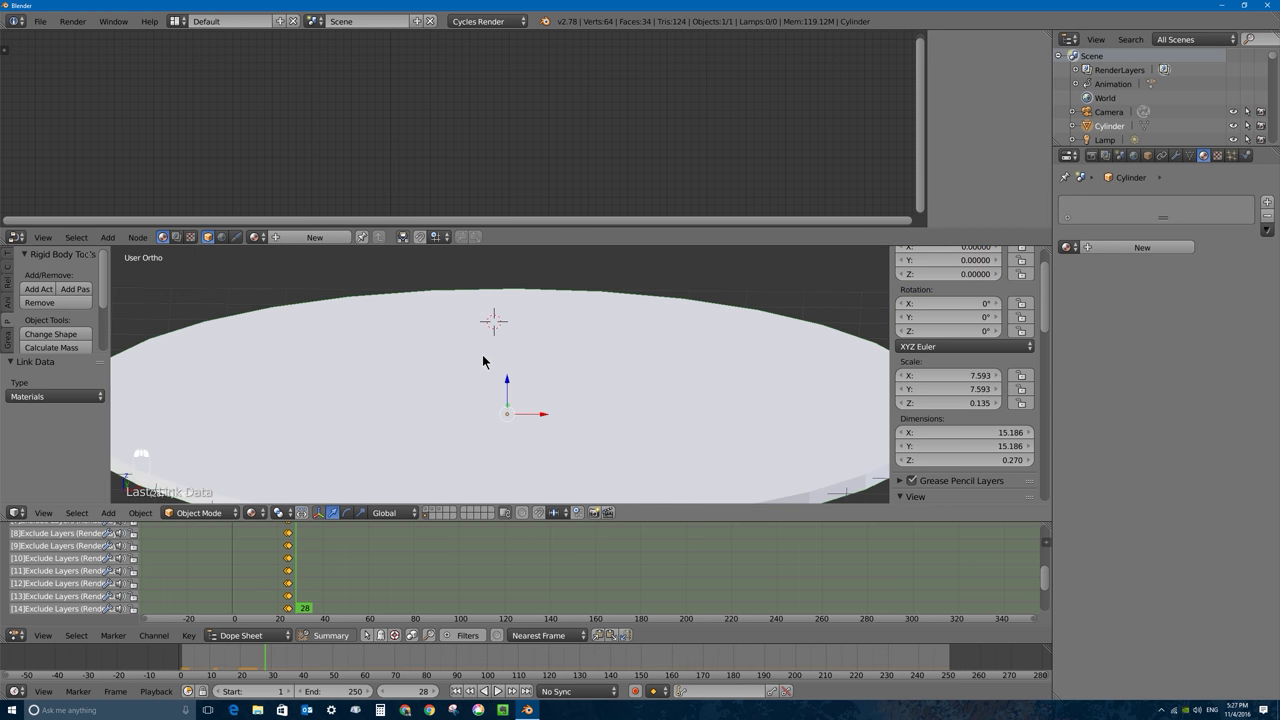
{"action": "scroll", "coordinate": [250, 355], "scroll_direction": "down", "scroll_amount": 4}
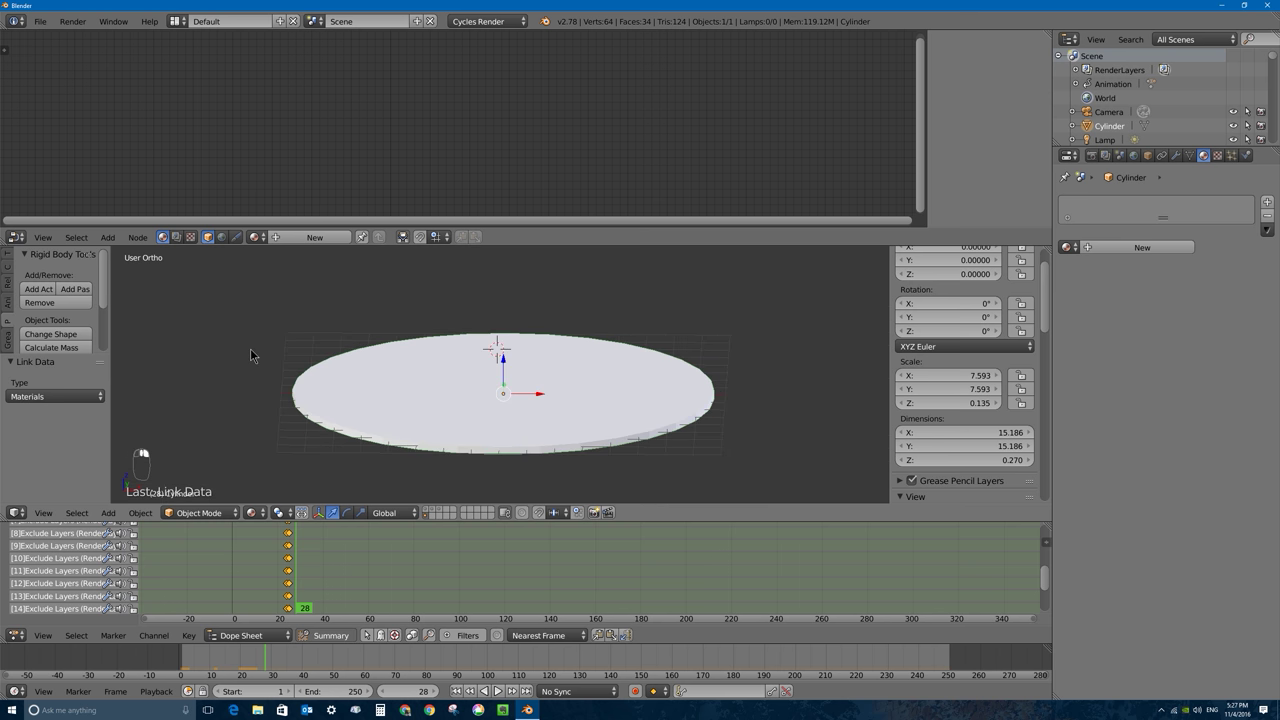
{"action": "left_click", "coordinate": [60, 302]}
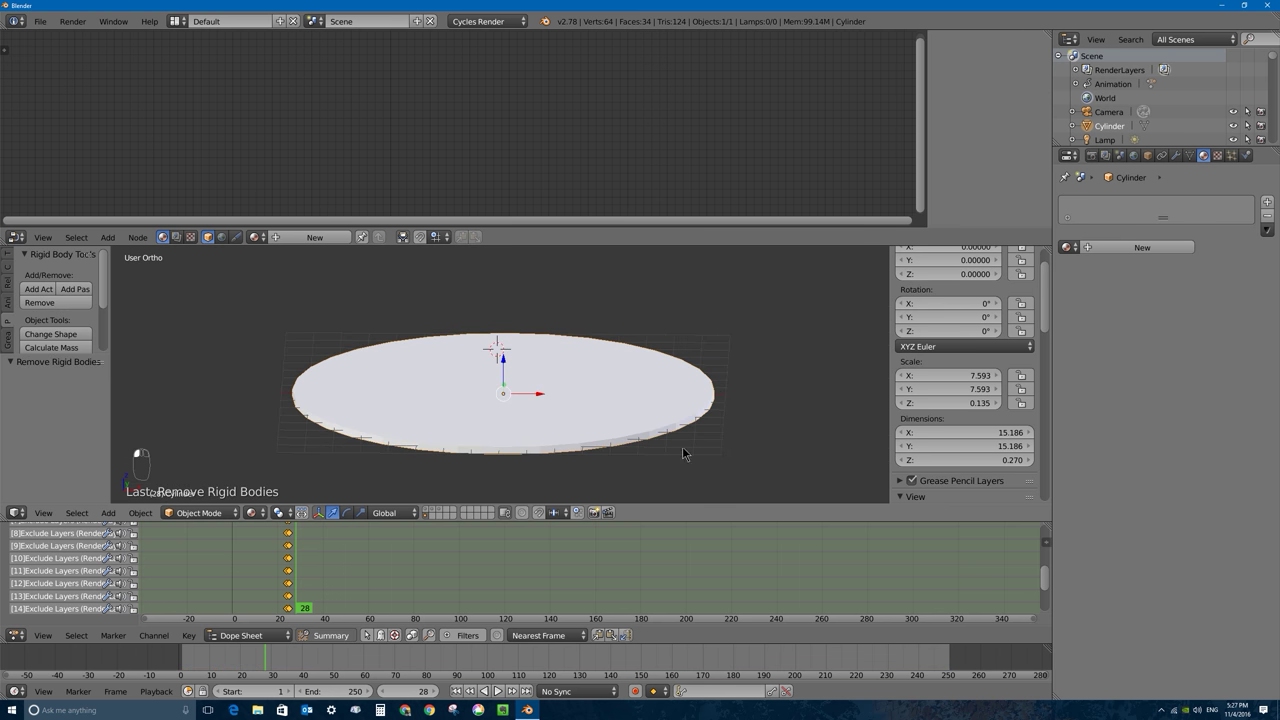
Step: Give the cylinder floor a new Diffuse BSDF material with a pure white color
{"action": "left_click", "coordinate": [1125, 244]}
{"action": "left_click", "coordinate": [1178, 345]}
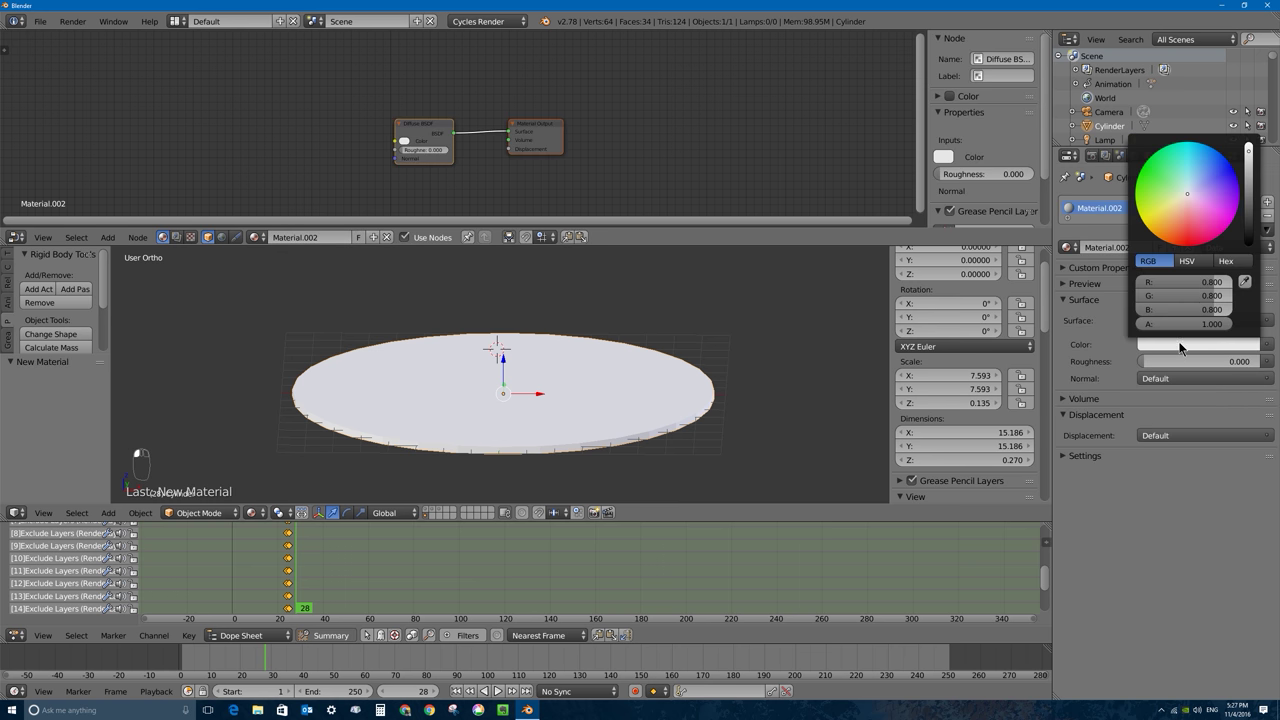
{"action": "left_click_drag", "start_coordinate": [1245, 155], "coordinate": [1246, 146]}
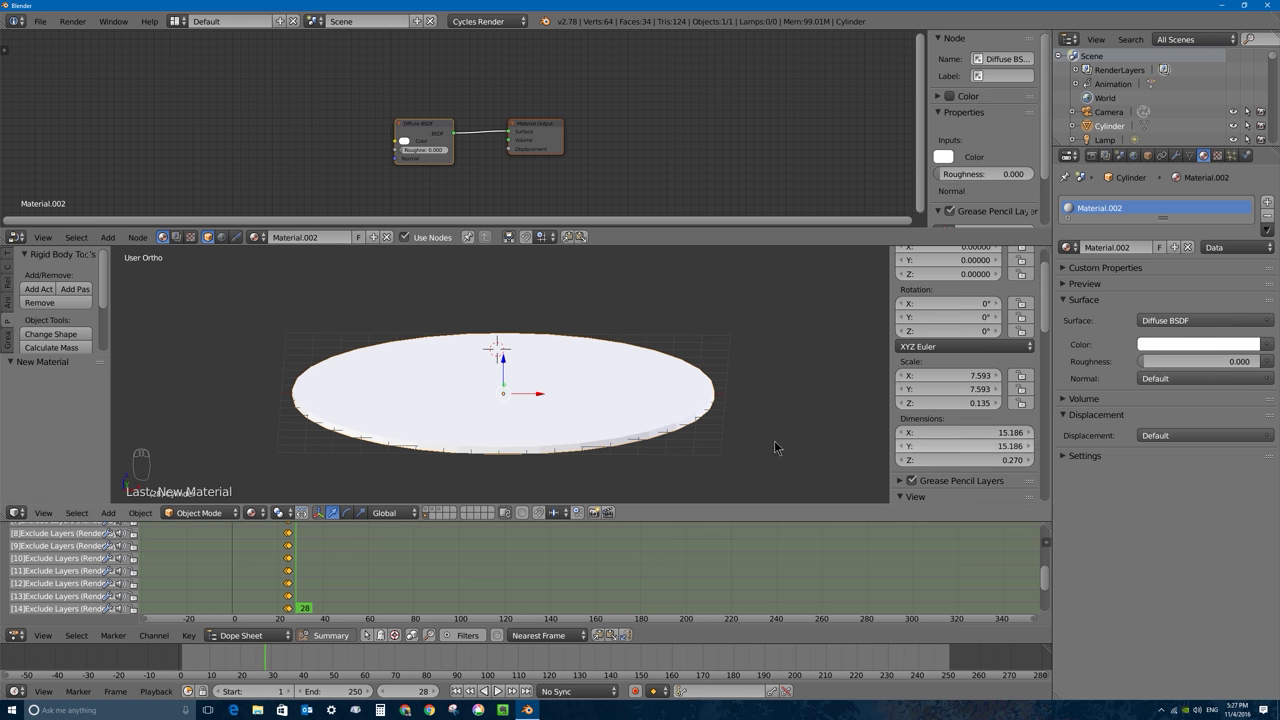
Step: Set the World surface color to white
{"action": "left_click", "coordinate": [1133, 155]}
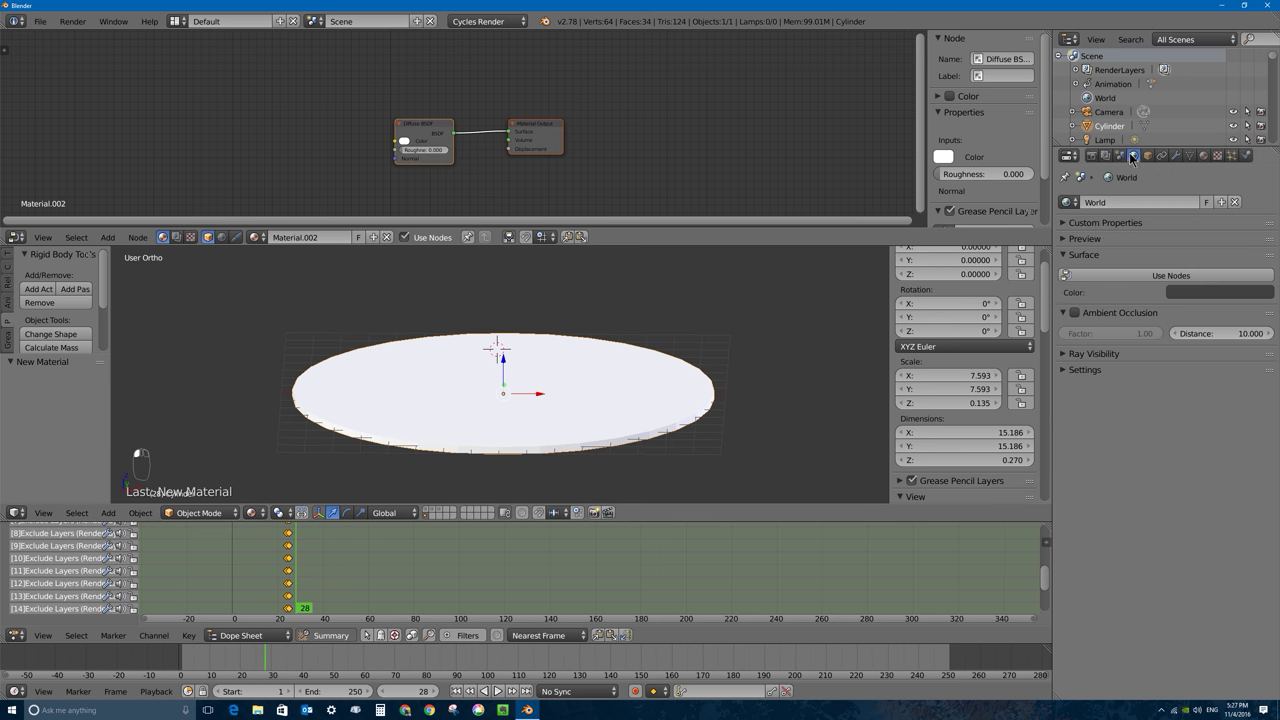
{"action": "left_click", "coordinate": [1203, 293]}
{"action": "left_click_drag", "start_coordinate": [1261, 156], "coordinate": [1261, 104]}
Step: Show the solid G and pieces layers together with the floor in camera view and render frame 28
{"action": "key", "text": "KP_0"}
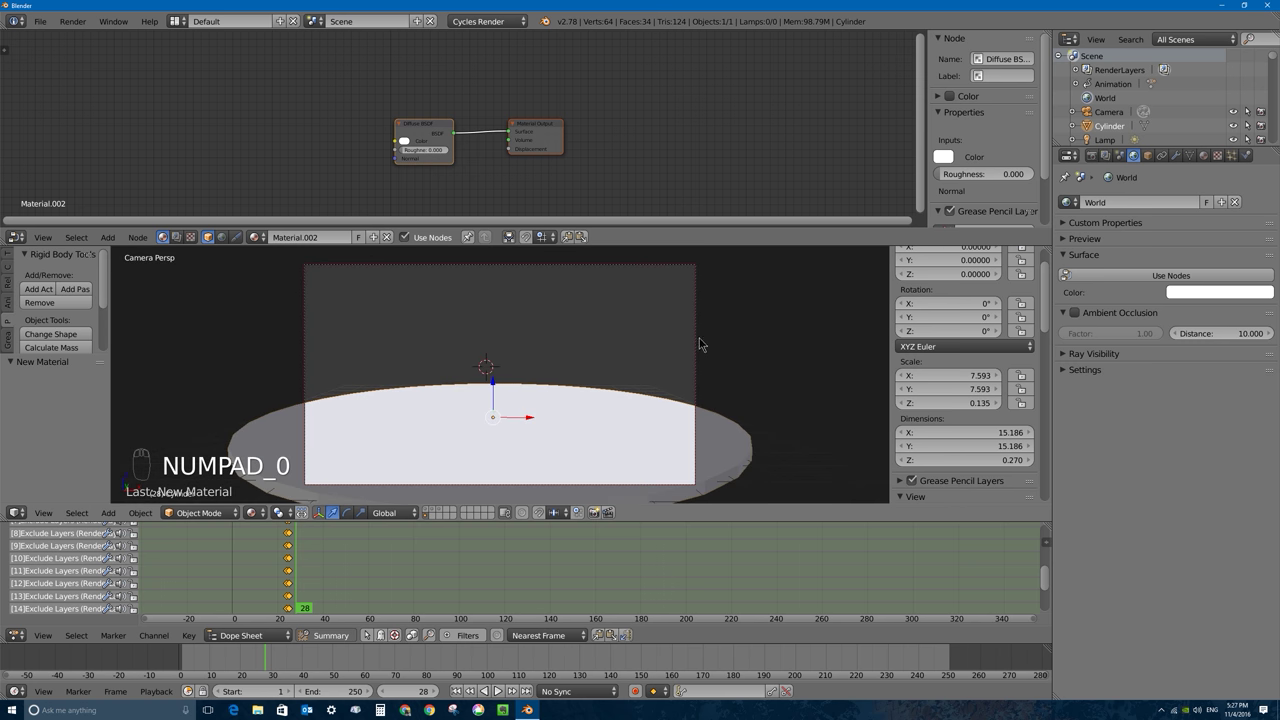
{"action": "left_click", "coordinate": [433, 512], "text": "shift"}
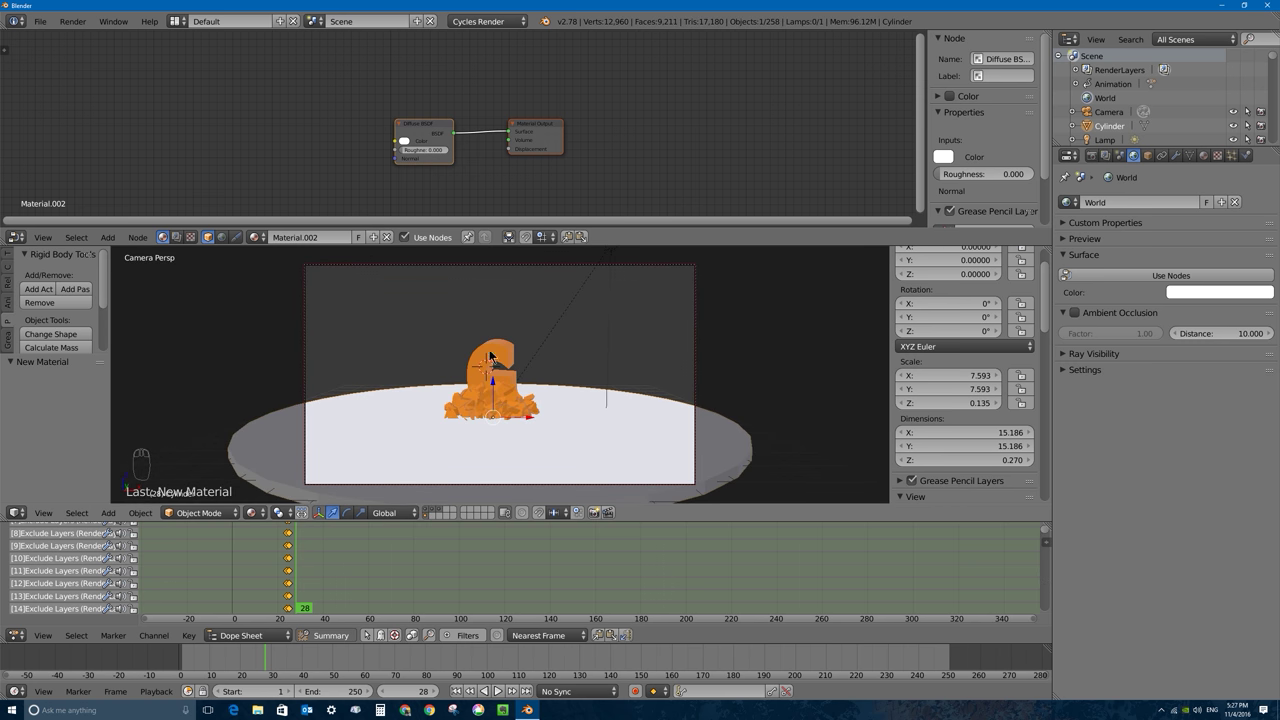
{"action": "left_click", "coordinate": [1091, 156]}
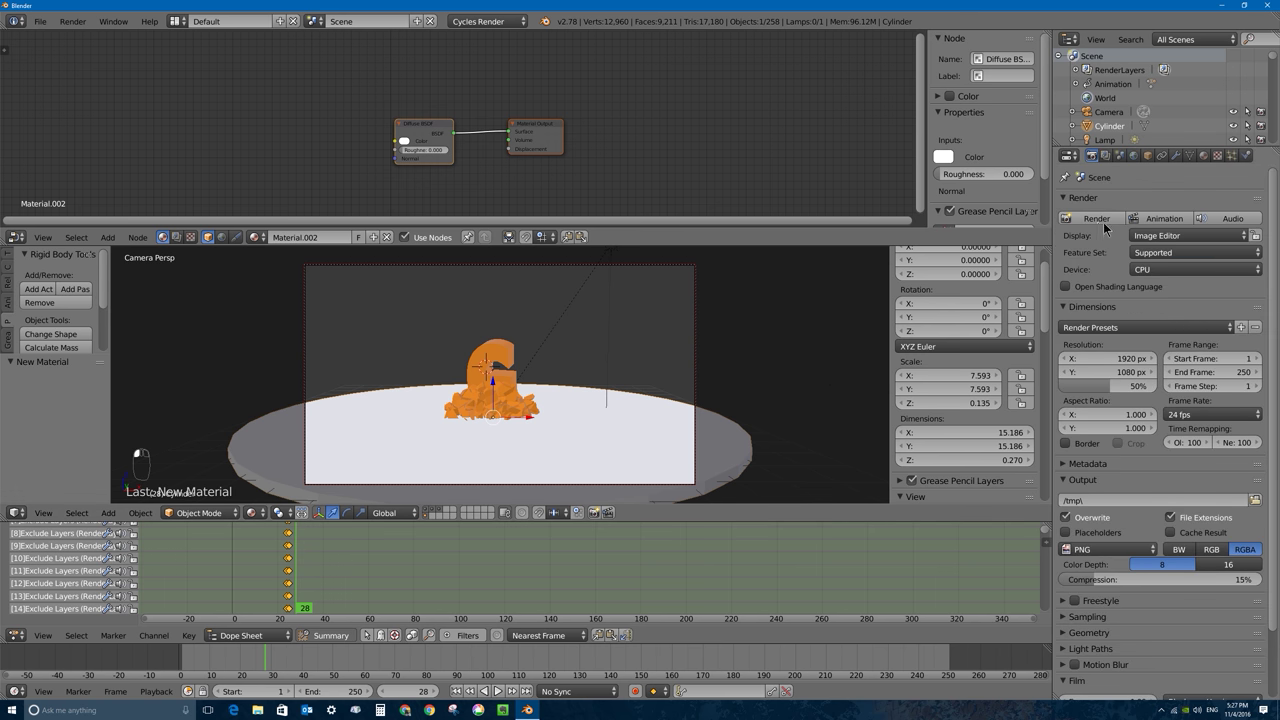
{"action": "left_click", "coordinate": [1100, 219]}
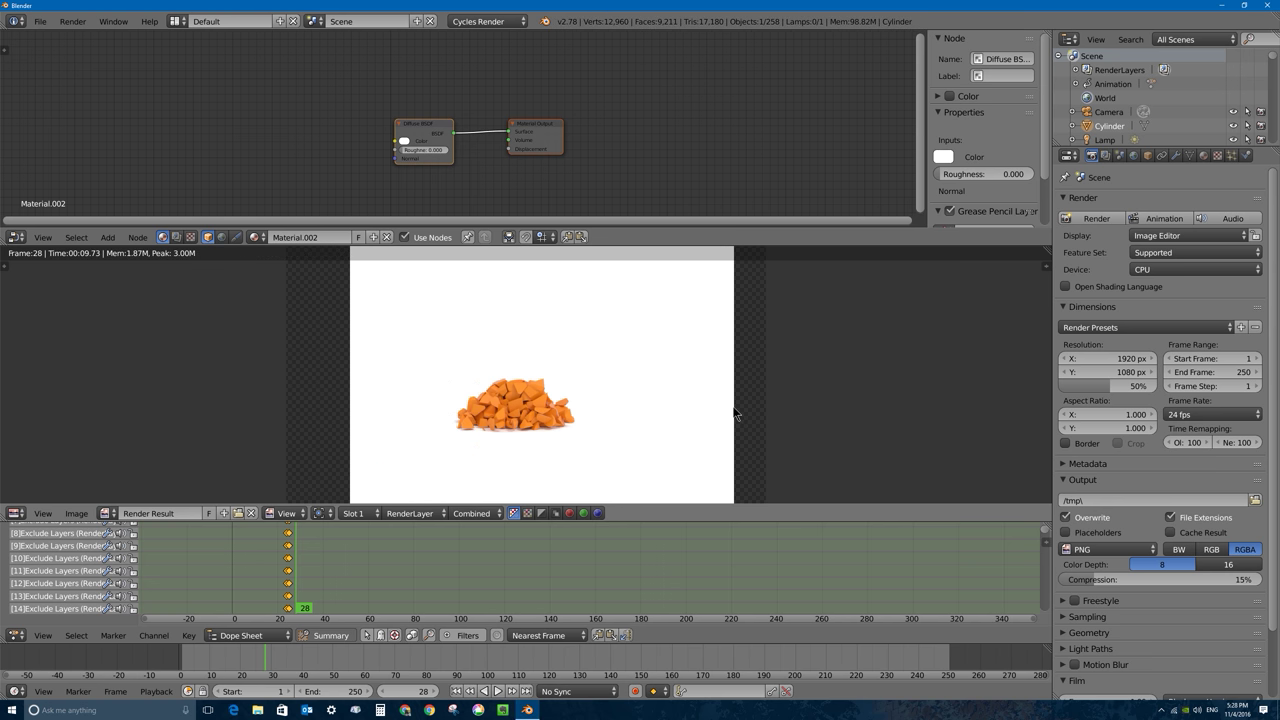
{"action": "key", "text": "Escape"}
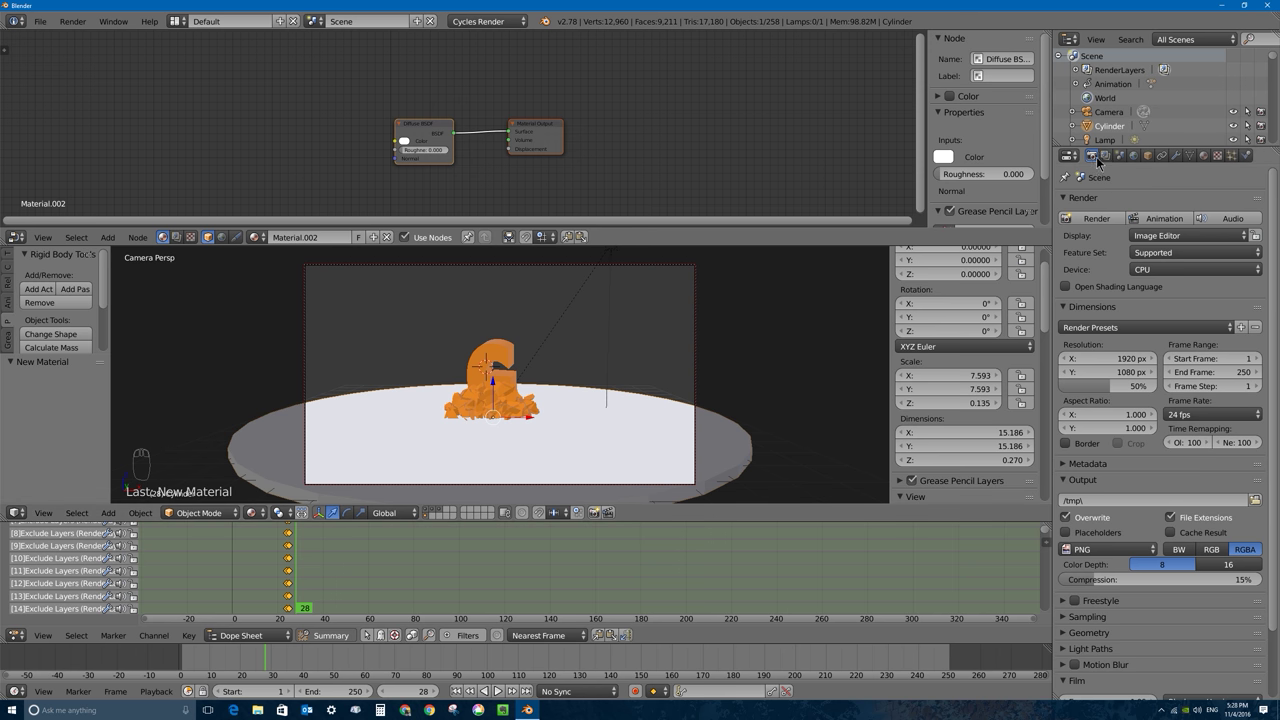
Step: Enable Motion Blur in the render settings and move the playhead to frame 21
{"action": "scroll", "coordinate": [1100, 585], "scroll_direction": "down", "scroll_amount": 2}
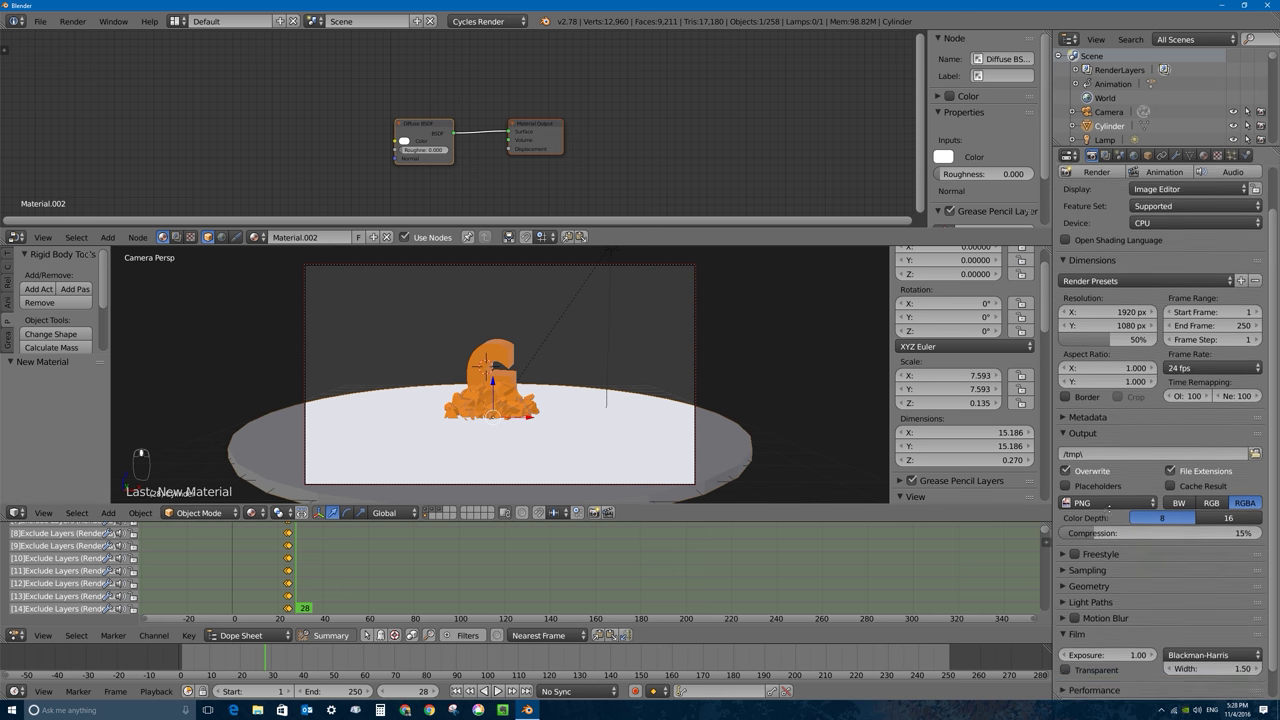
{"action": "left_click", "coordinate": [1062, 608]}
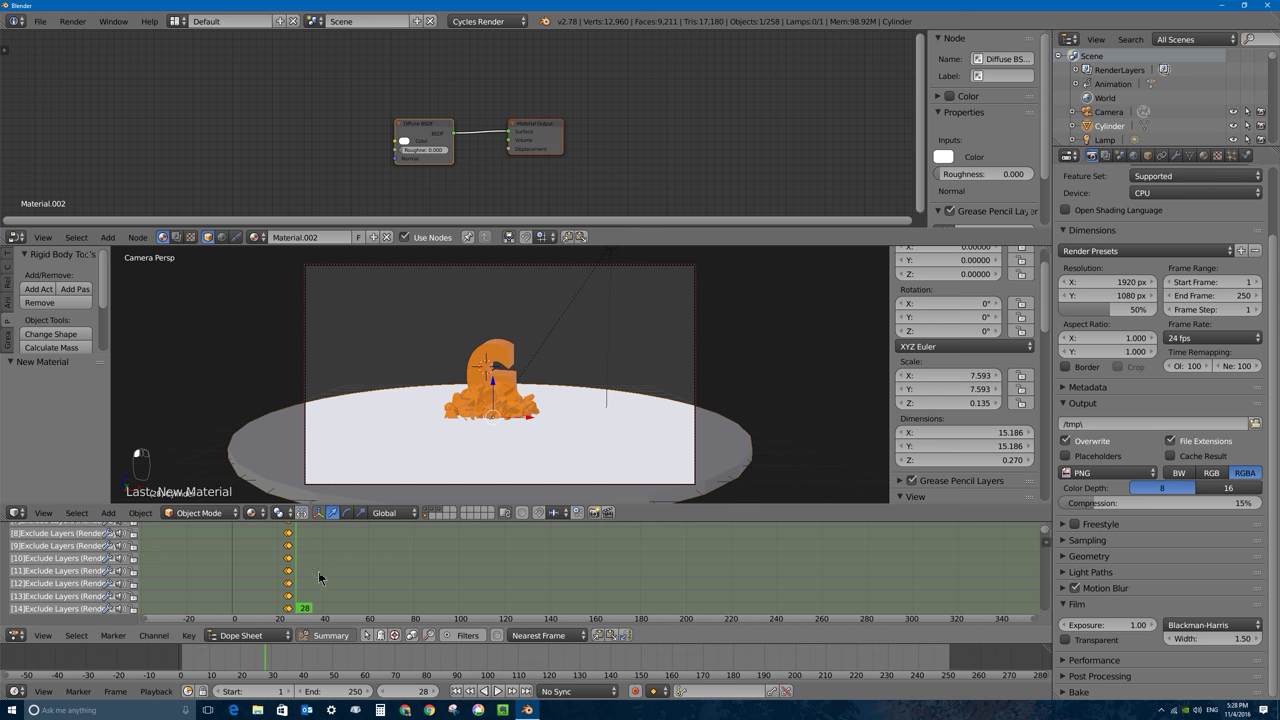
{"action": "left_click_drag", "start_coordinate": [295, 581], "coordinate": [283, 572]}
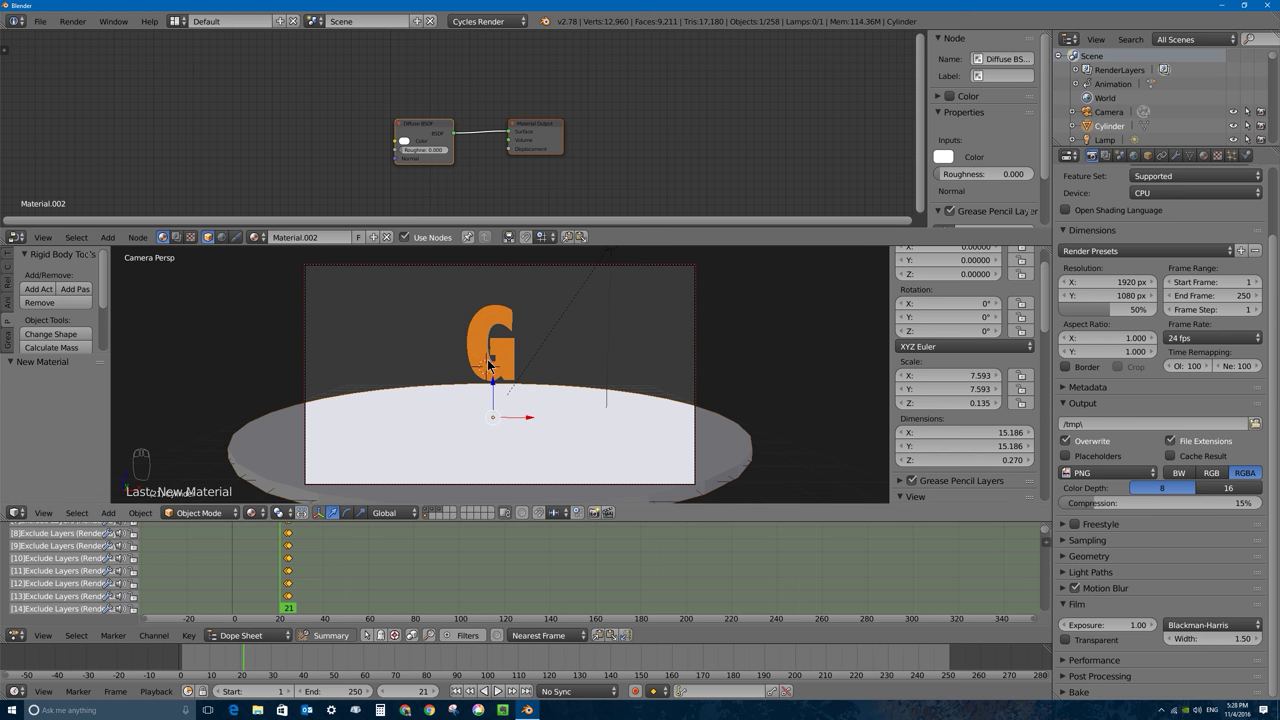
Step: Expand the Motion Blur settings to check position and shutter, and render frame 21
{"action": "left_click", "coordinate": [1063, 588]}
{"action": "scroll", "coordinate": [1150, 620], "scroll_direction": "down", "scroll_amount": 2}
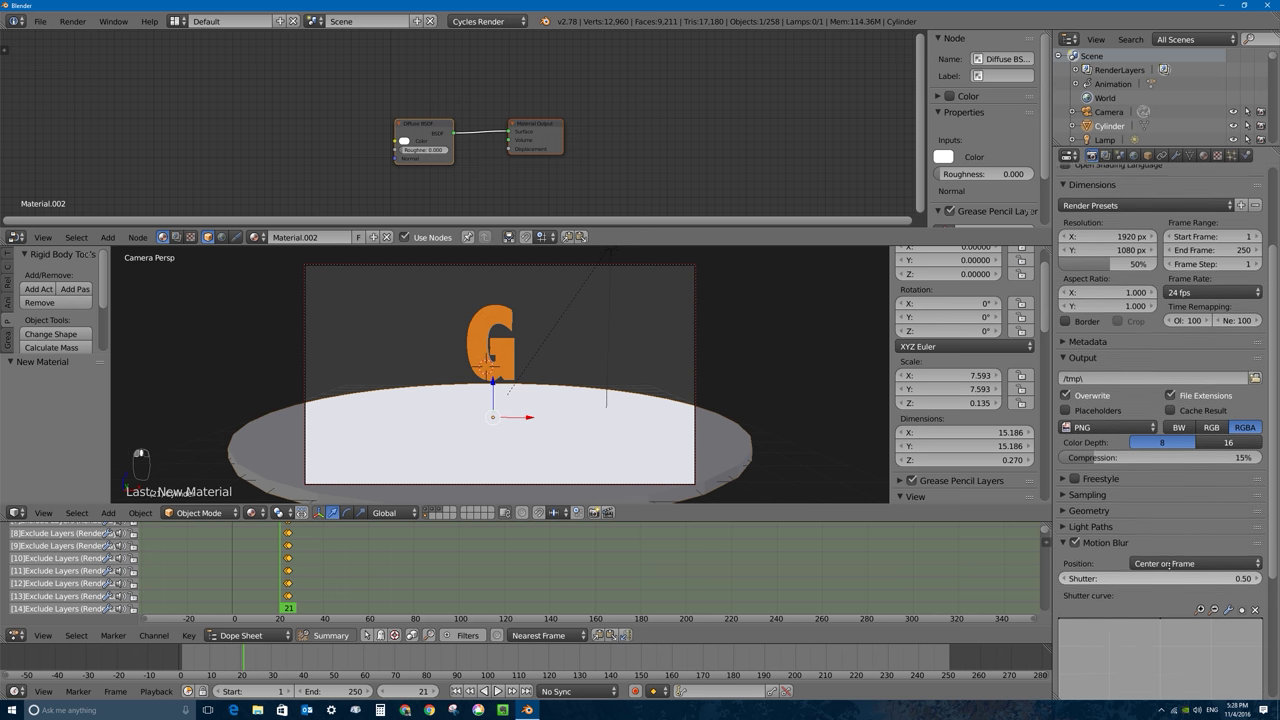
{"action": "scroll", "coordinate": [1199, 576], "scroll_direction": "down", "scroll_amount": 2}
{"action": "scroll", "coordinate": [1180, 500], "scroll_direction": "up", "scroll_amount": 4}
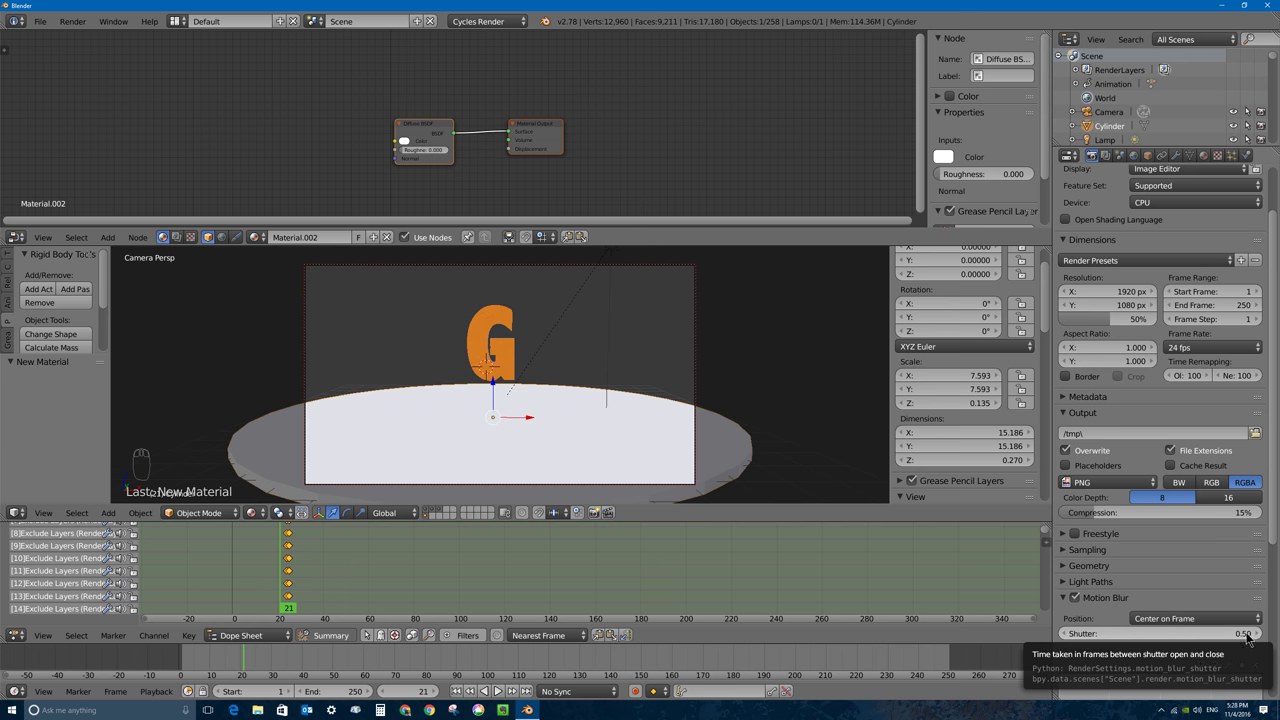
{"action": "scroll", "coordinate": [1145, 263], "scroll_direction": "up", "scroll_amount": 2}
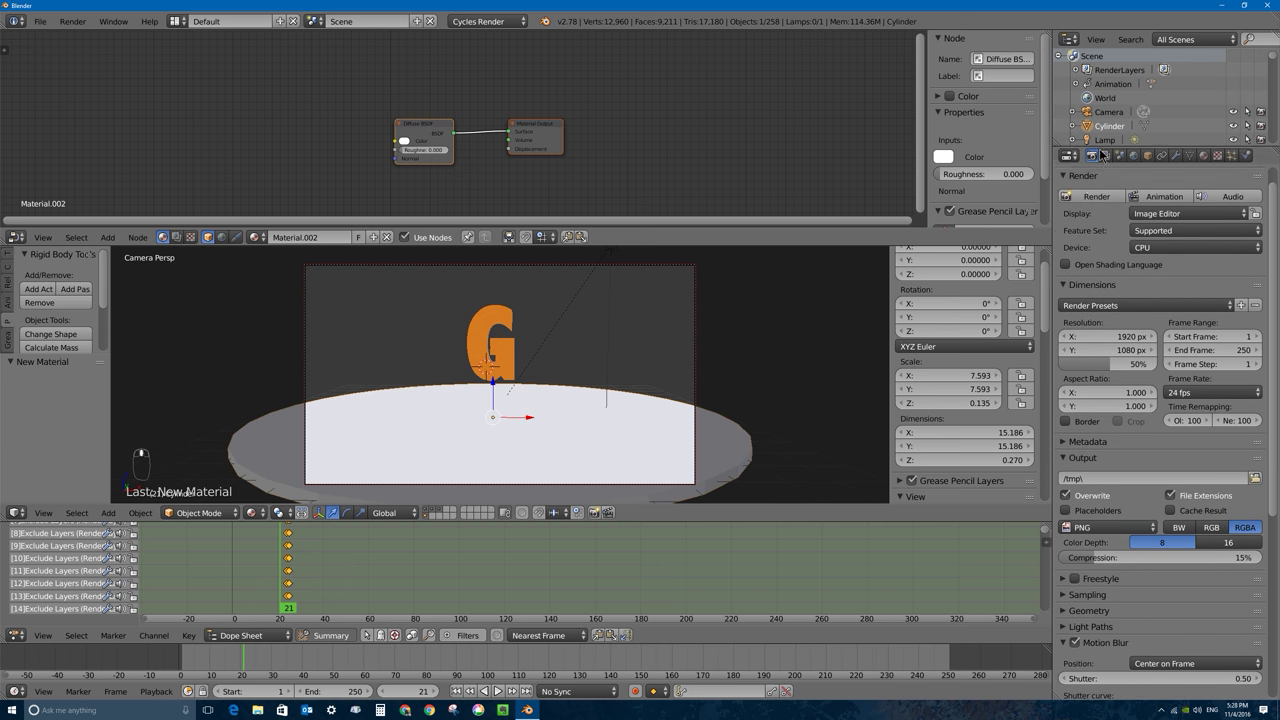
{"action": "left_click", "coordinate": [1097, 196]}
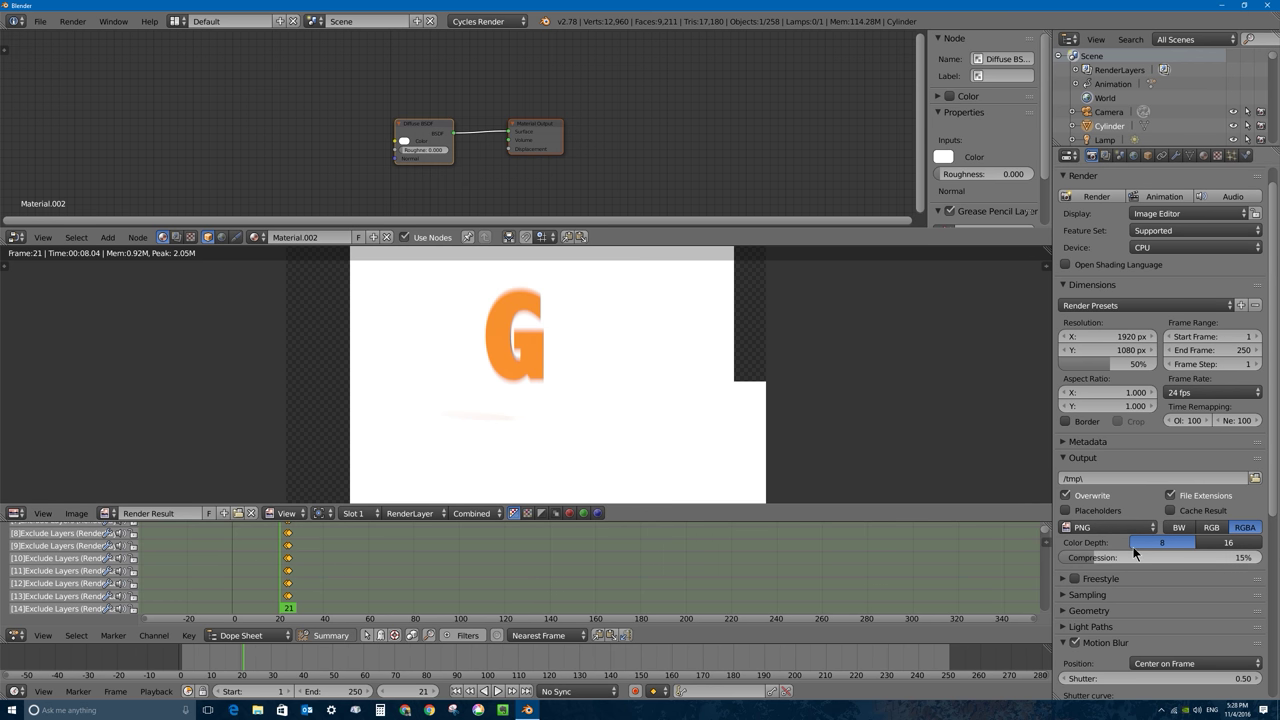
Step: Expand the render's Sampling settings and toggle the animated seed option on and back off
{"action": "scroll", "coordinate": [1130, 550], "scroll_direction": "down", "scroll_amount": 3}
{"action": "left_click", "coordinate": [1065, 474]}
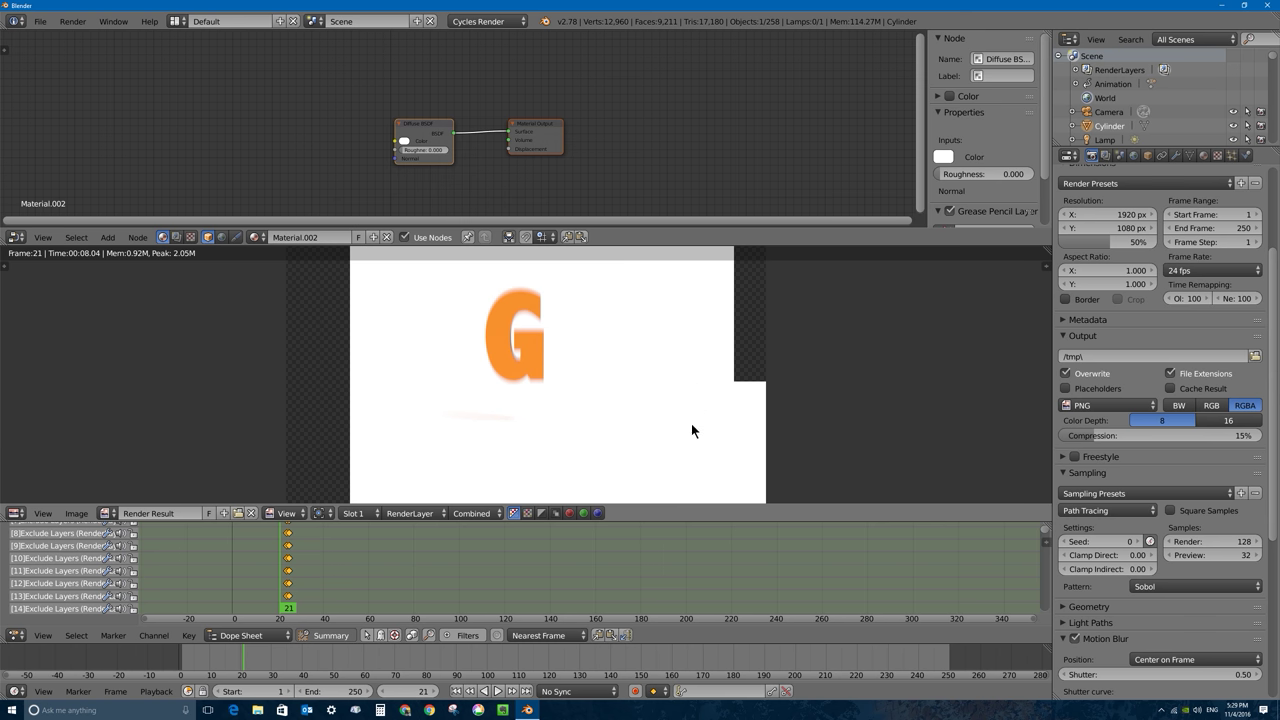
{"action": "left_click", "coordinate": [1150, 542]}
{"action": "left_click", "coordinate": [1150, 541]}
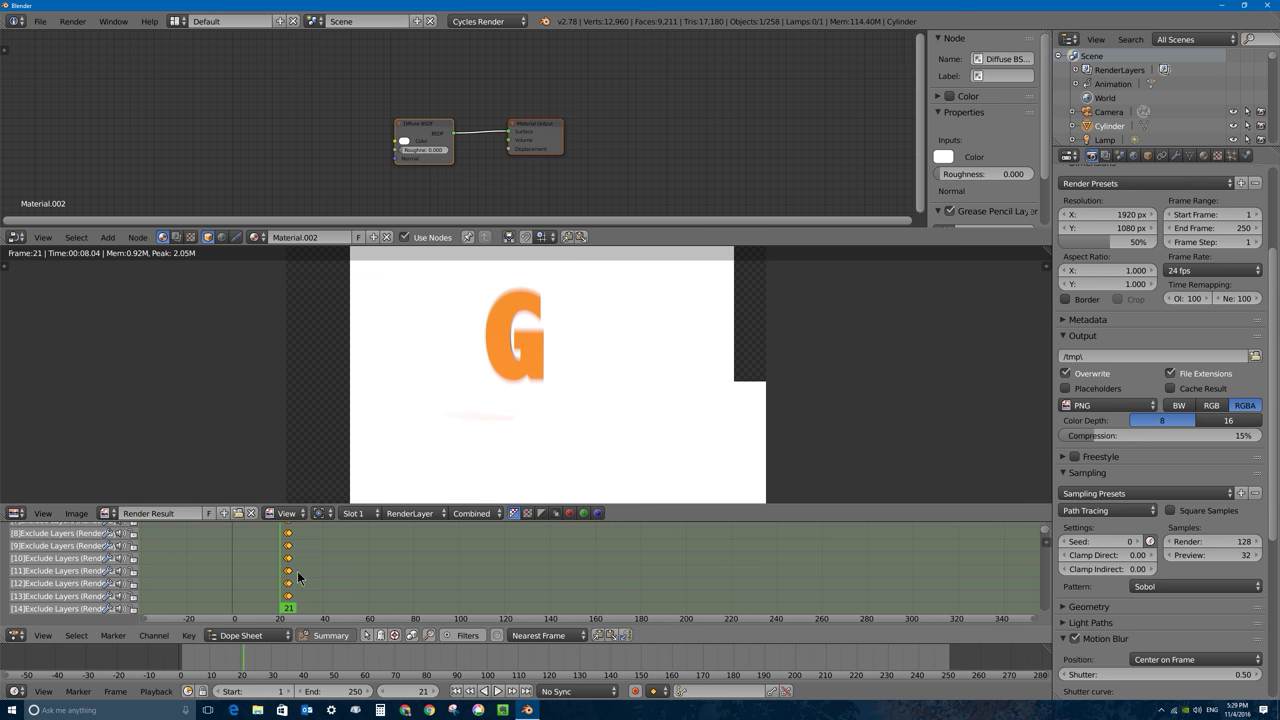
Step: Move to frame 42, render it as a still image and return to the 3D view
{"action": "left_click_drag", "start_coordinate": [302, 578], "coordinate": [327, 575]}
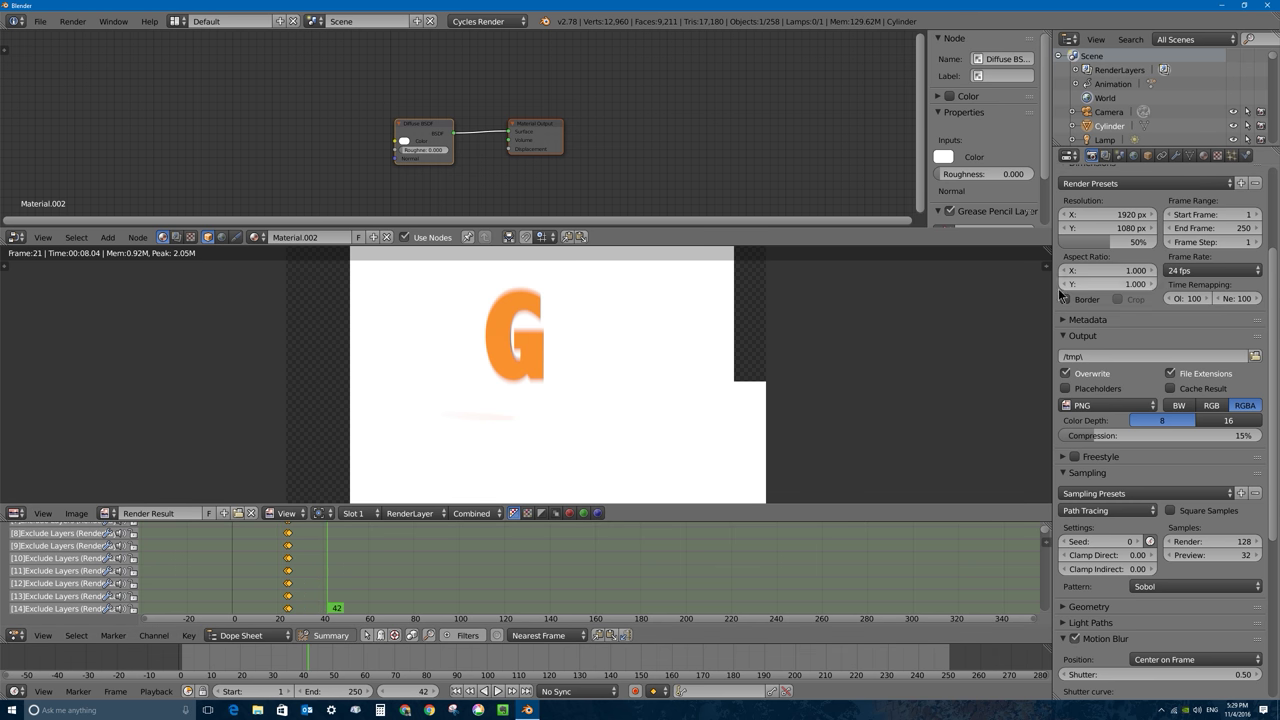
{"action": "scroll", "coordinate": [1104, 200], "scroll_direction": "up", "scroll_amount": 3}
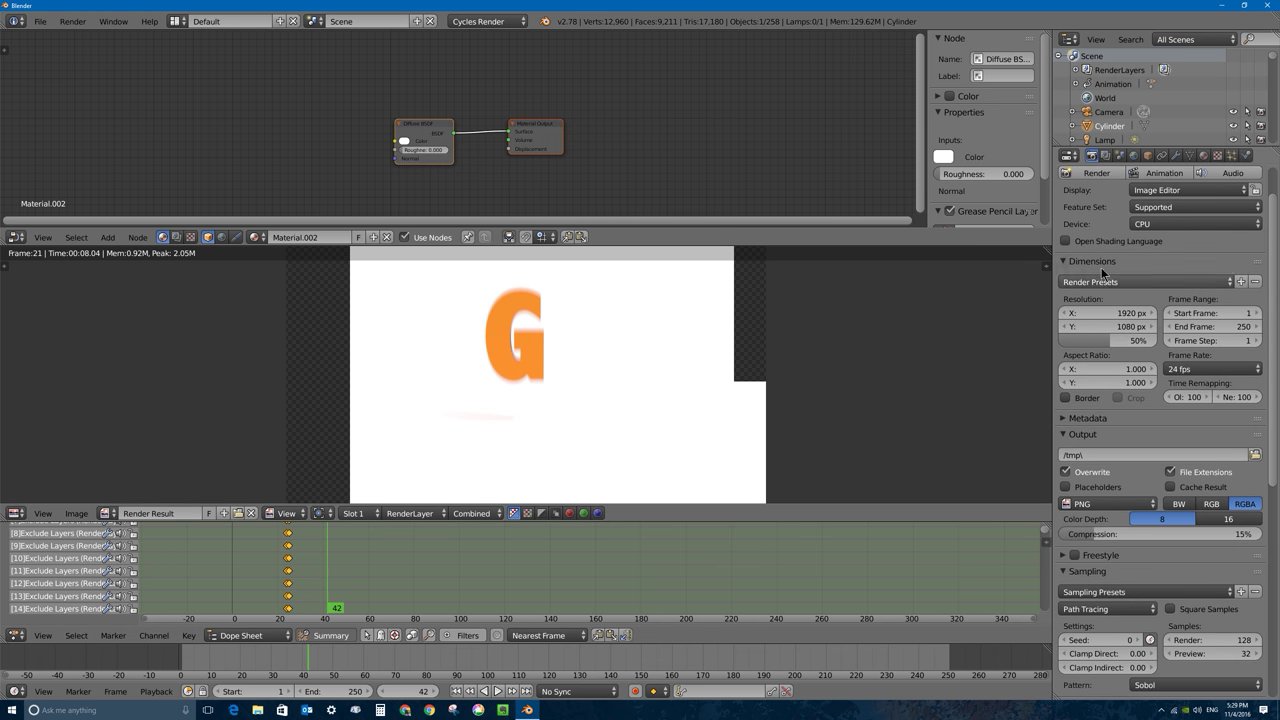
{"action": "left_click", "coordinate": [1097, 174]}
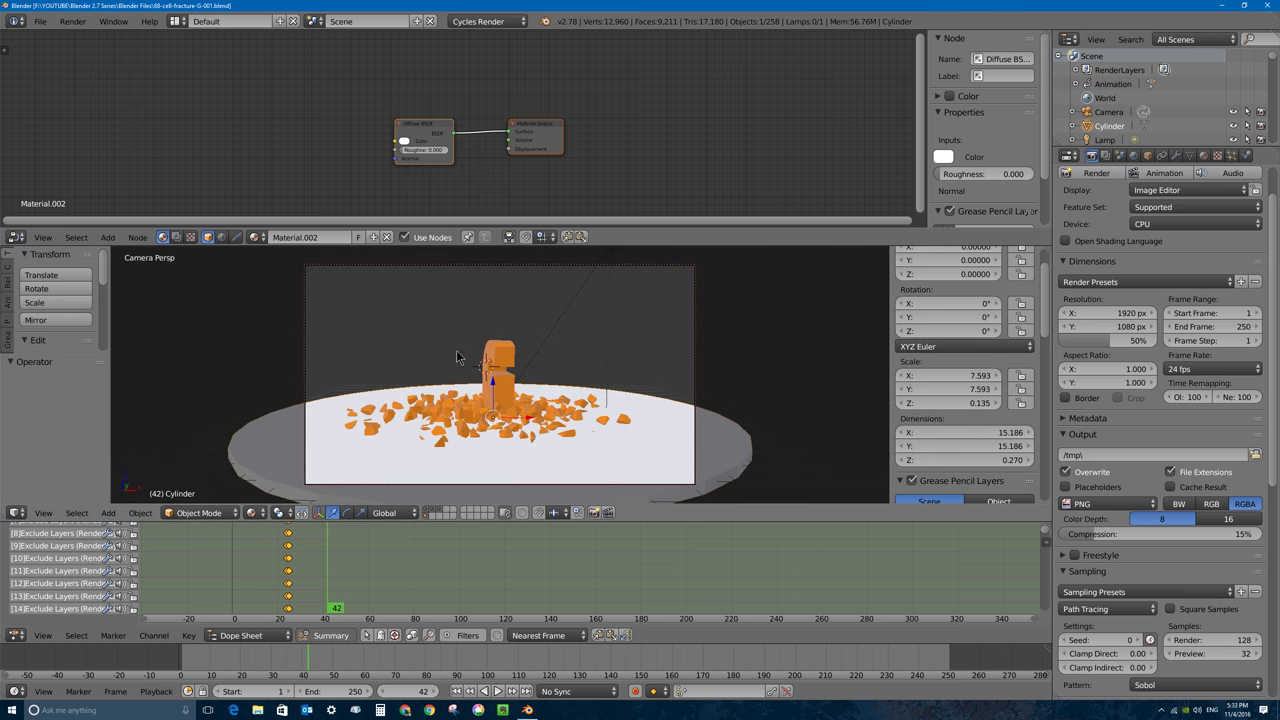
{"action": "key", "text": "Escape"}
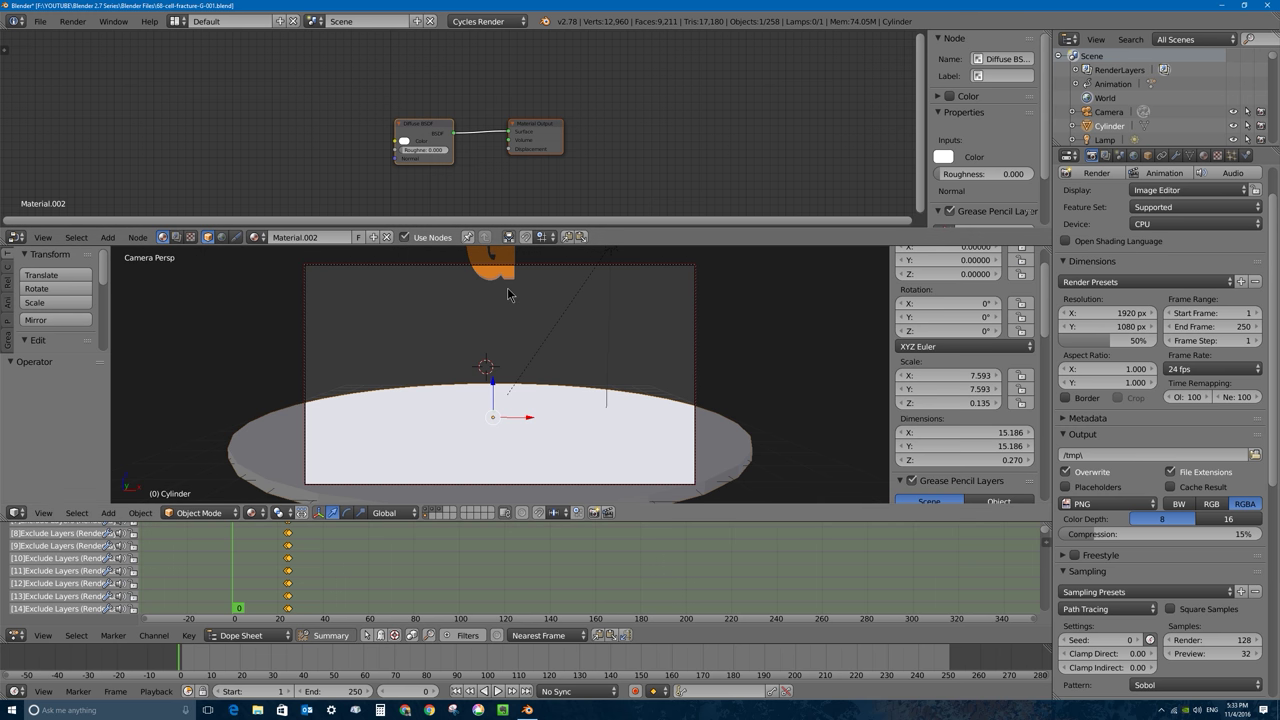
Step: Inspect the fractured pieces and the intact letter G separately by isolating their scene layers, with all objects deselected
{"action": "key", "text": "KP_1"}
{"action": "key", "text": "KP_5"}
{"action": "scroll", "coordinate": [518, 296], "scroll_direction": "down", "scroll_amount": 2}
{"action": "middle_click_drag", "start_coordinate": [518, 296], "coordinate": [503, 346], "text": "shift"}
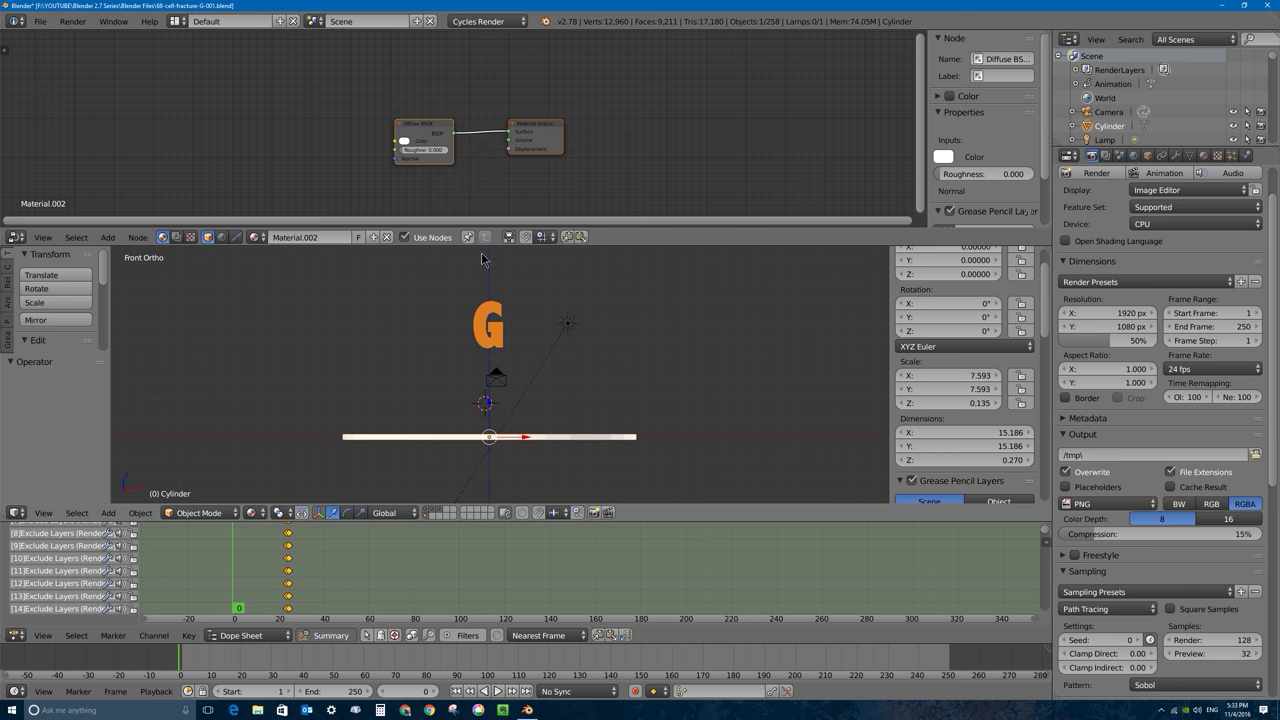
{"action": "right_click", "coordinate": [494, 308]}
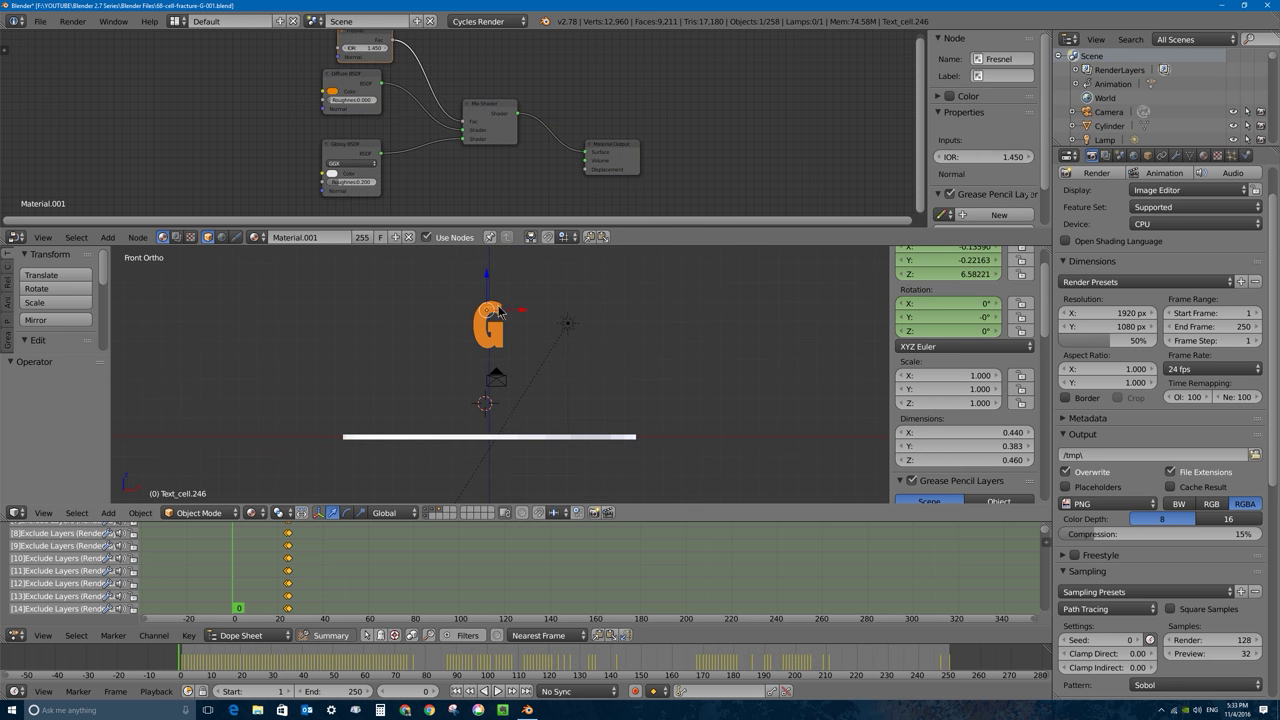
{"action": "key", "text": "a"}
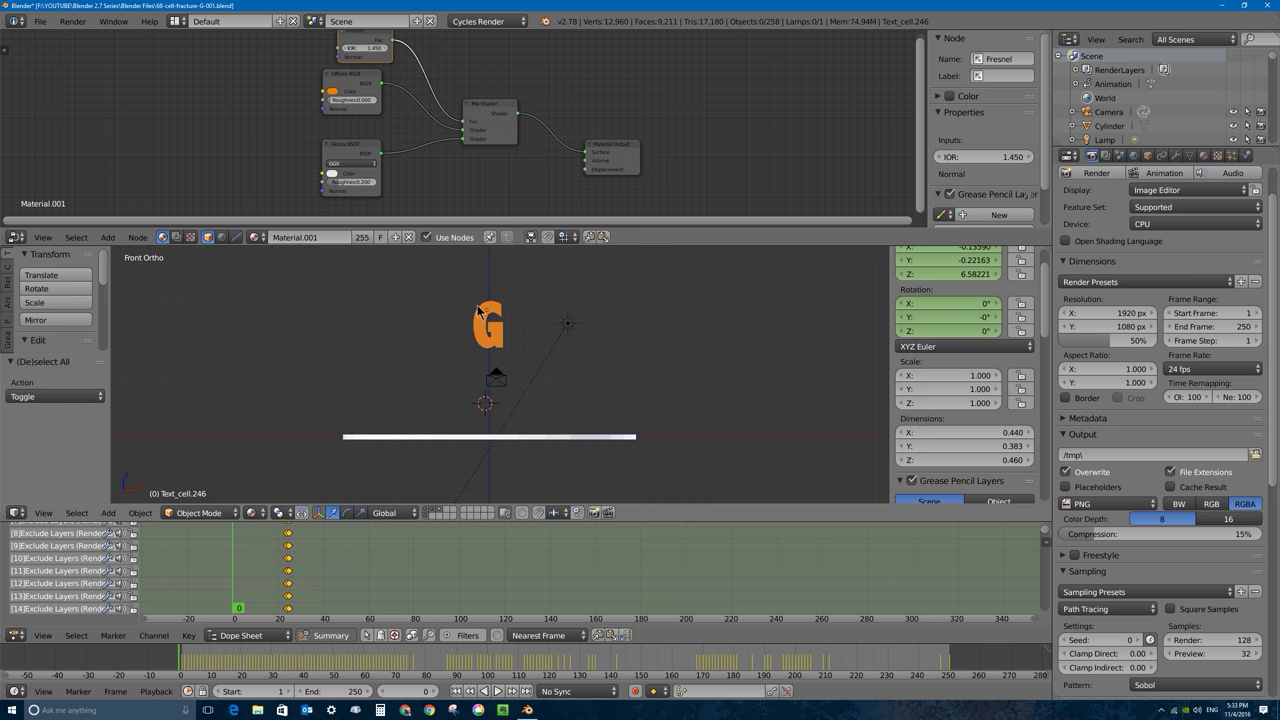
{"action": "left_click", "coordinate": [431, 512]}
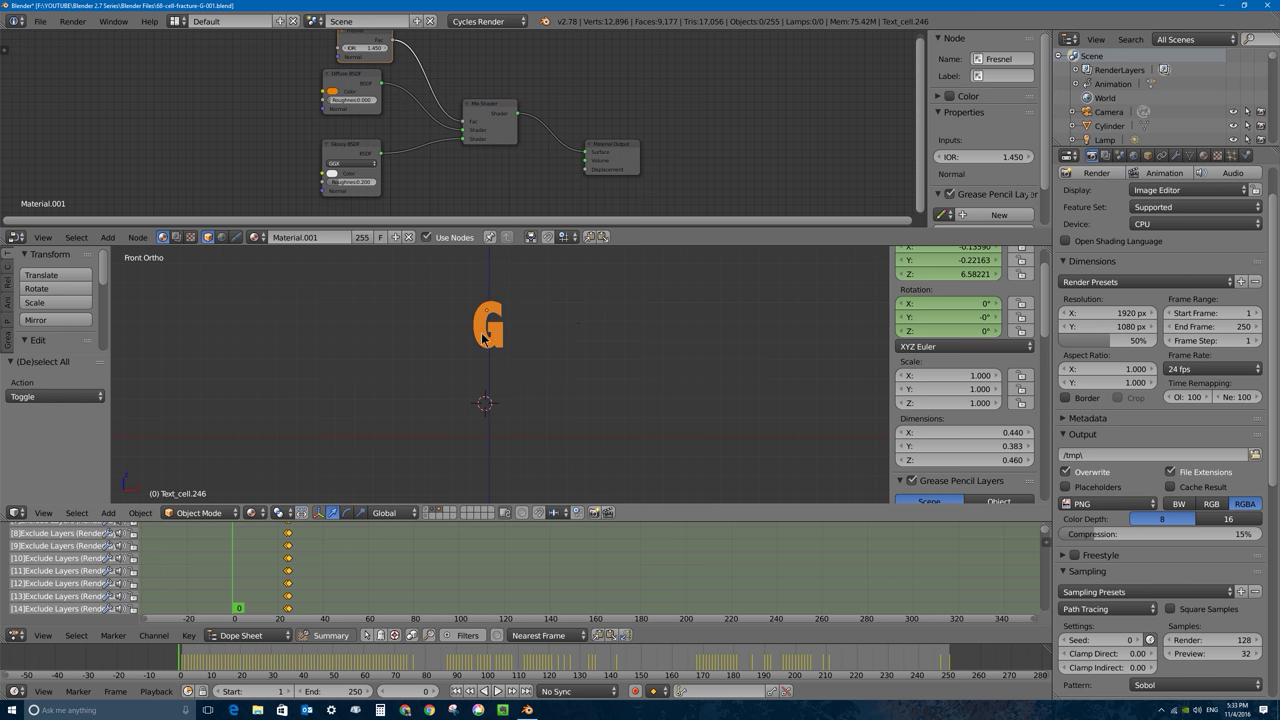
{"action": "mouse_move", "coordinate": [485, 345]}
{"action": "middle_mouse_down"}
{"action": "mouse_move", "coordinate": [505, 325]}
{"action": "mouse_move", "coordinate": [488, 355]}
{"action": "middle_mouse_up"}
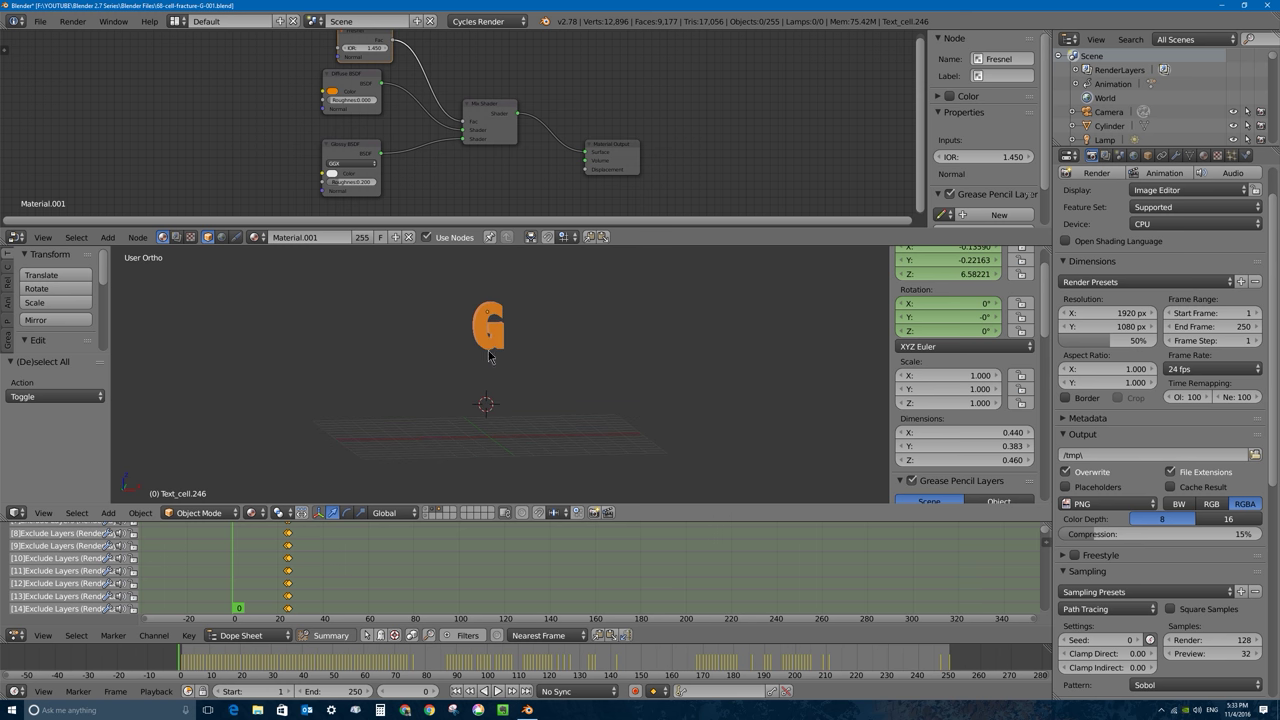
{"action": "left_click", "coordinate": [437, 512]}
{"action": "scroll", "coordinate": [480, 332], "scroll_direction": "up", "scroll_amount": 2}
{"action": "scroll", "coordinate": [480, 332], "scroll_direction": "down", "scroll_amount": 3}
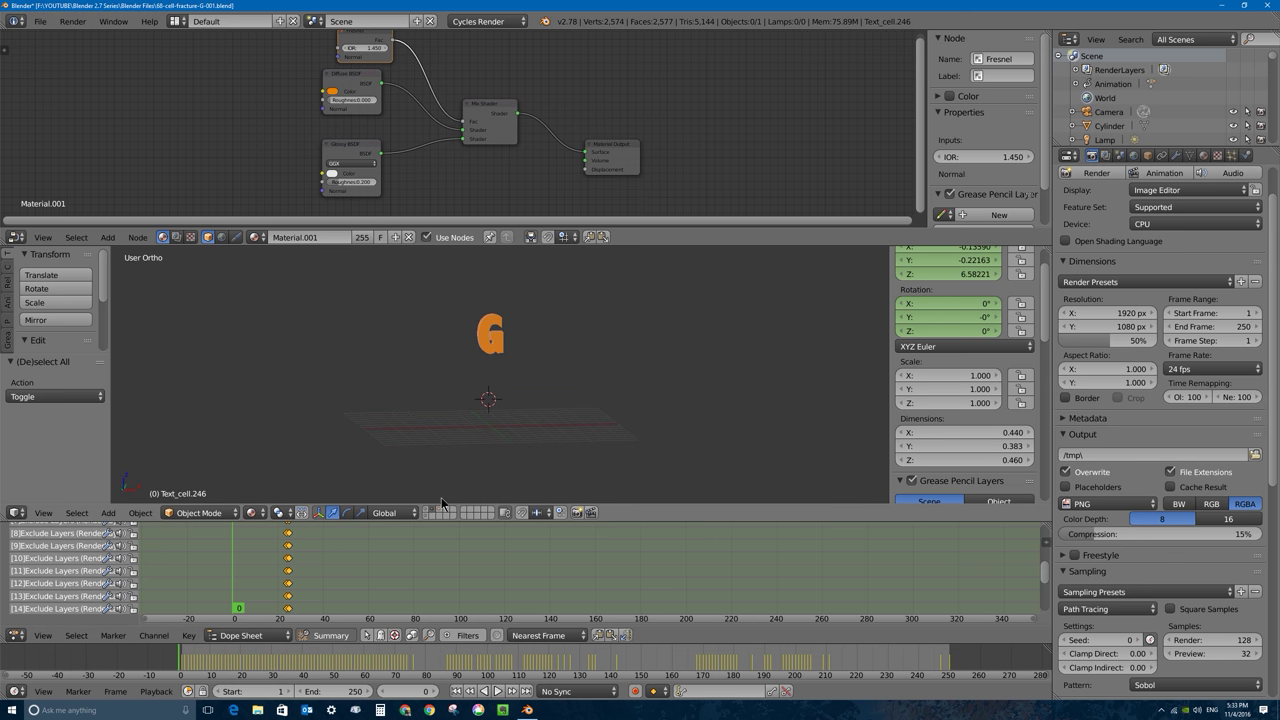
Step: Select all the fractured pieces and shift all animation keyframes, including the Exclude ones, forward by about 19 frames
{"action": "left_click", "coordinate": [444, 512]}
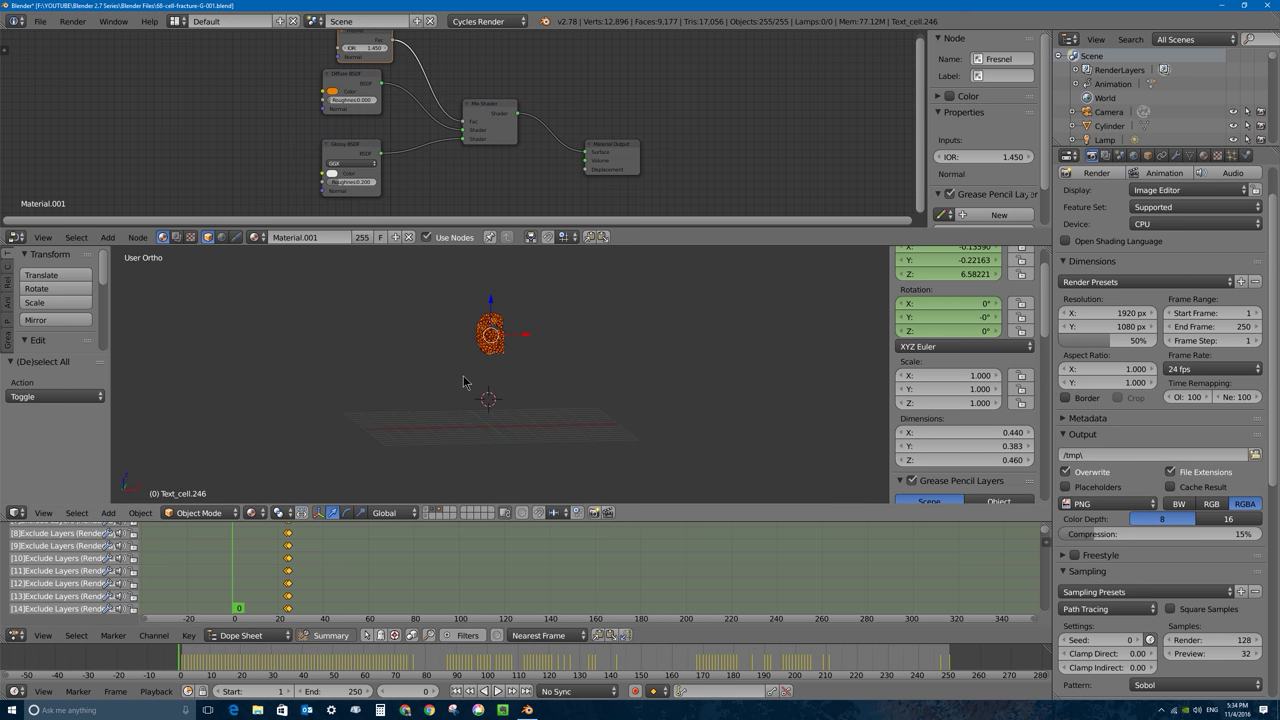
{"action": "left_click_drag", "start_coordinate": [345, 505], "coordinate": [345, 357]}
{"action": "left_click", "coordinate": [342, 443]}
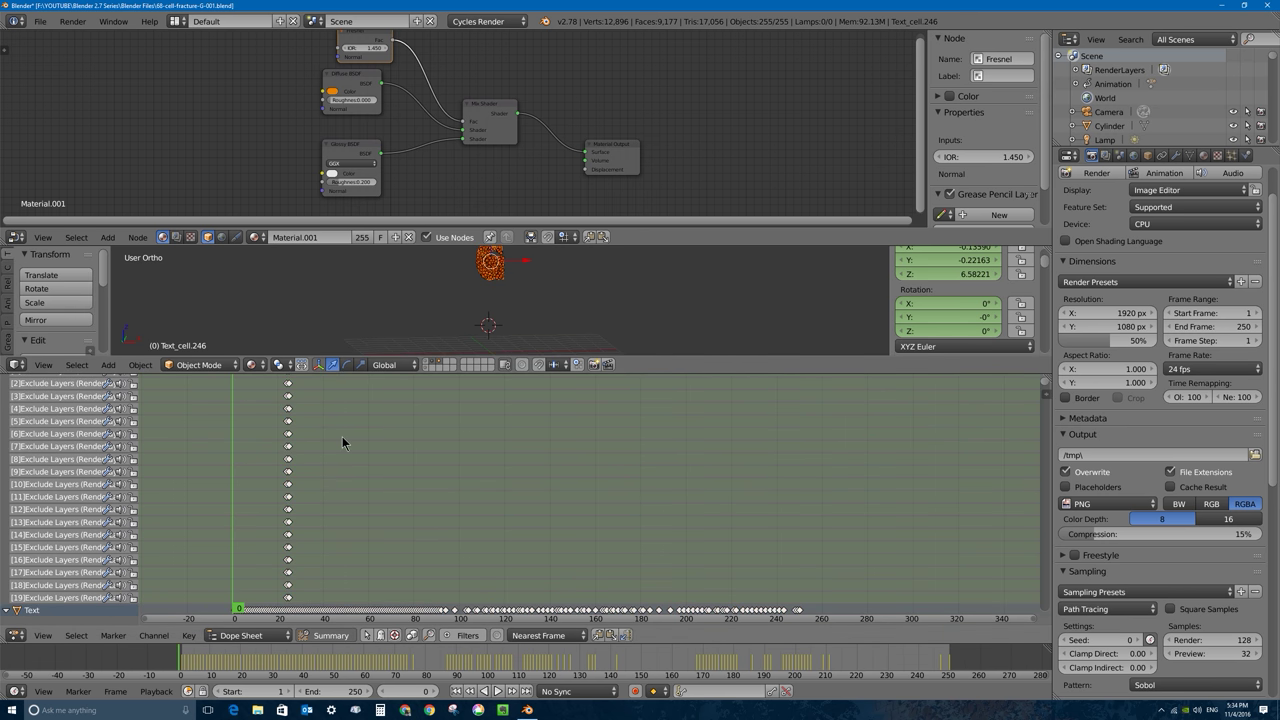
{"action": "key", "text": "a"}
{"action": "scroll", "coordinate": [286, 543], "scroll_direction": "down", "scroll_amount": 2}
{"action": "scroll", "coordinate": [320, 550], "scroll_direction": "down", "scroll_amount": 3, "text": "shift"}
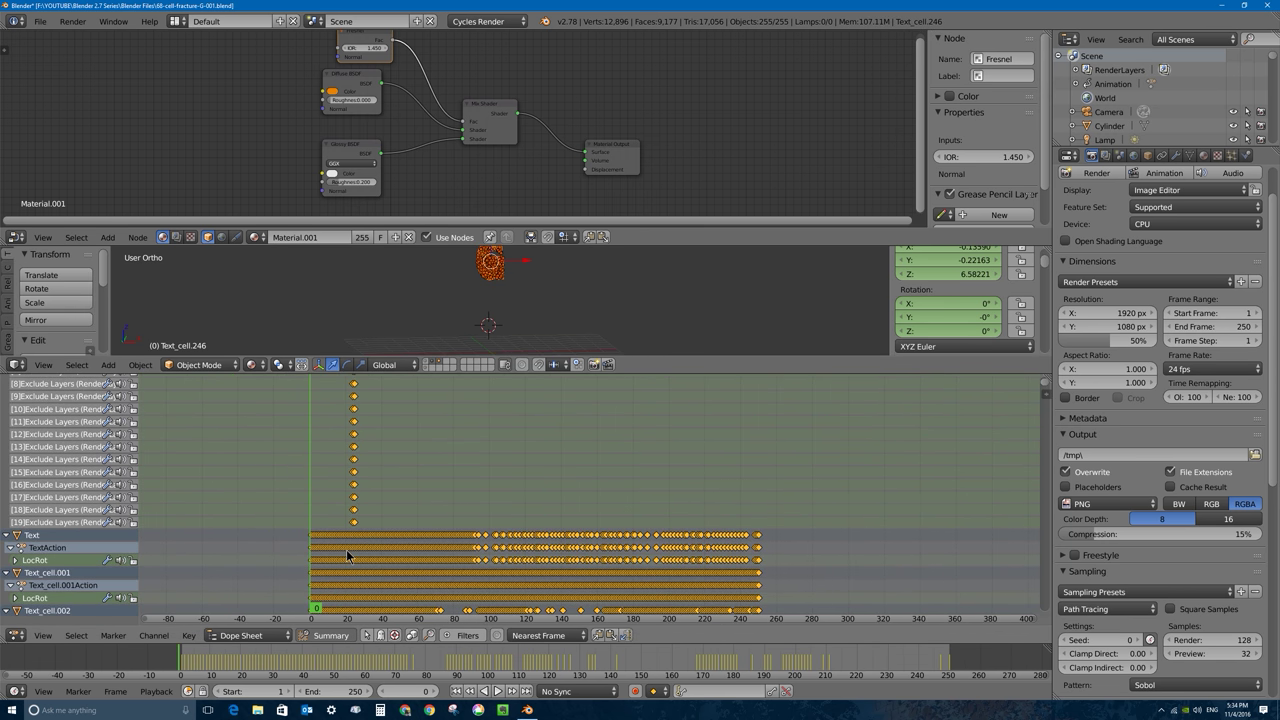
{"action": "key", "text": "g"}
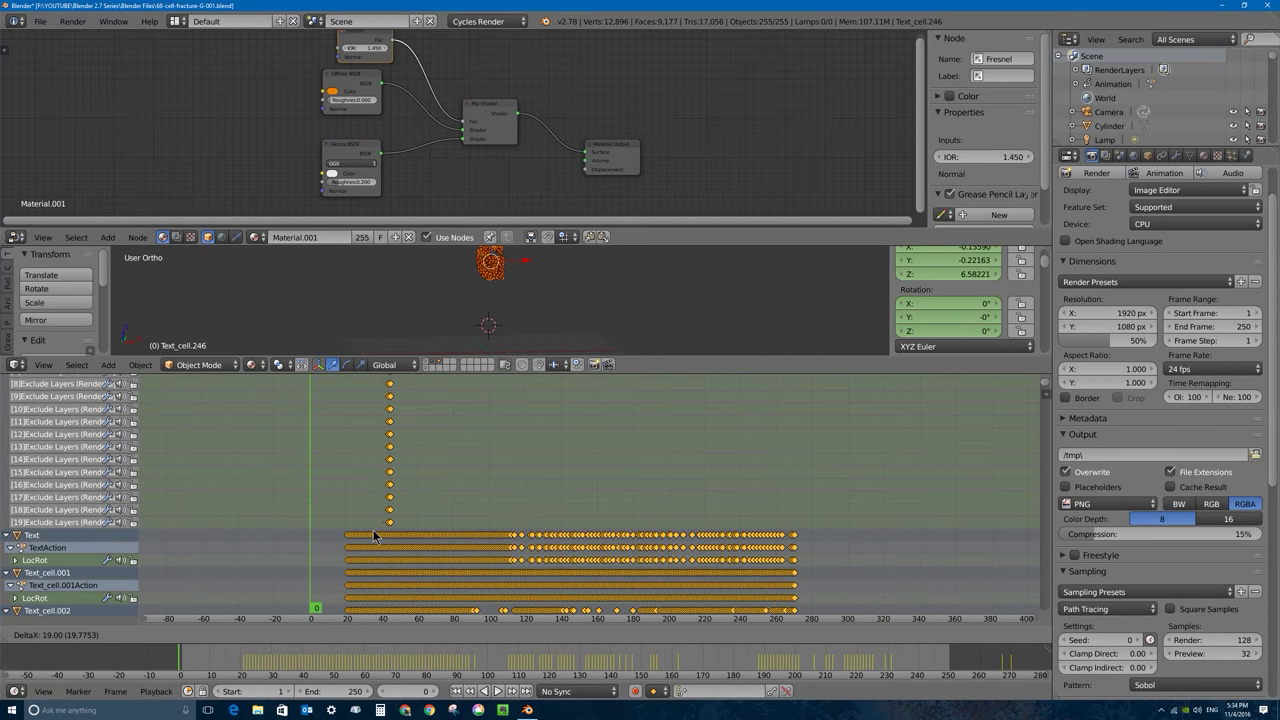
{"action": "left_click", "coordinate": [375, 537]}
Step: Preview the shifted animation up to frame 58 and clear all keyframes from the render layer's Exclude setting
{"action": "key", "text": "alt+a"}
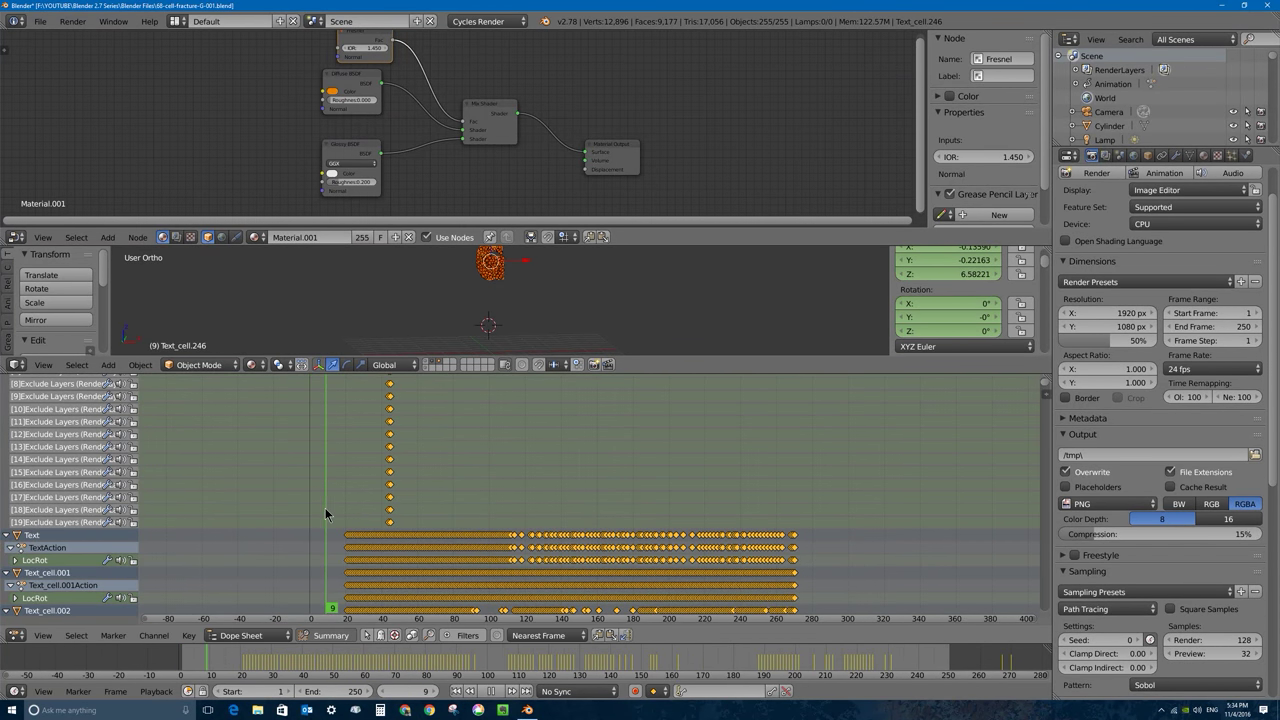
{"action": "left_click_drag", "start_coordinate": [322, 513], "coordinate": [414, 505]}
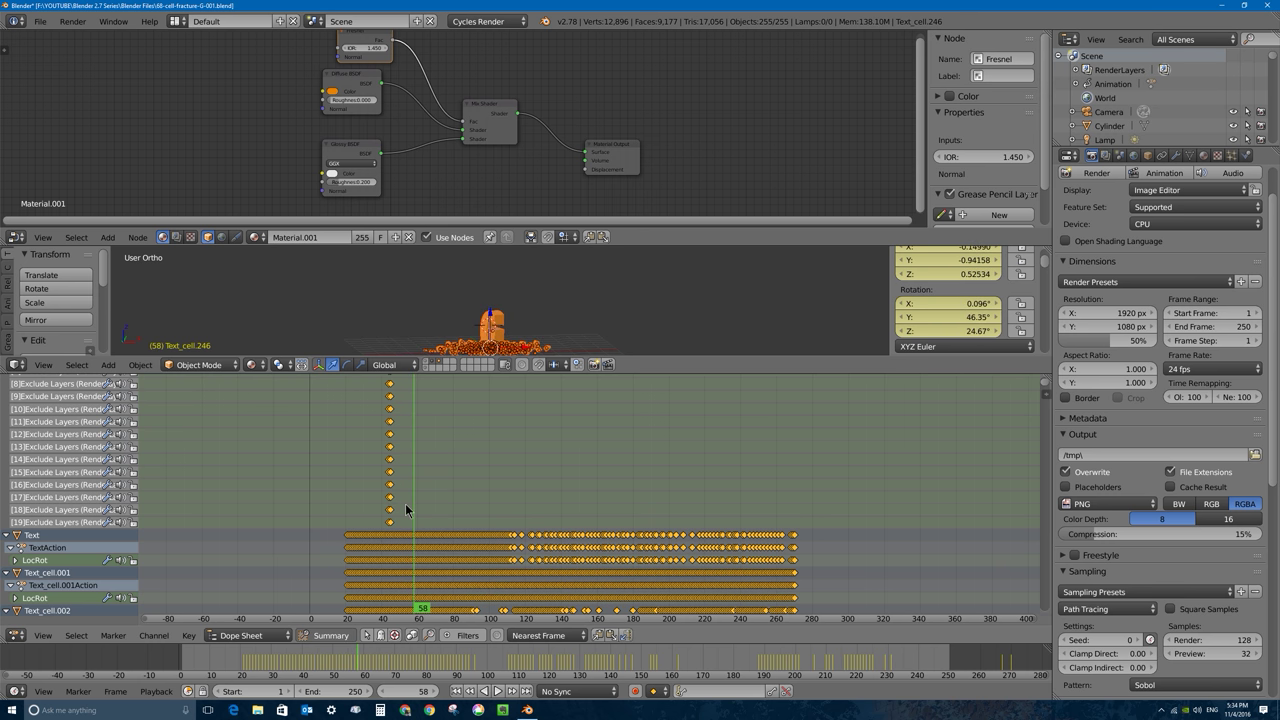
{"action": "left_click", "coordinate": [1105, 156]}
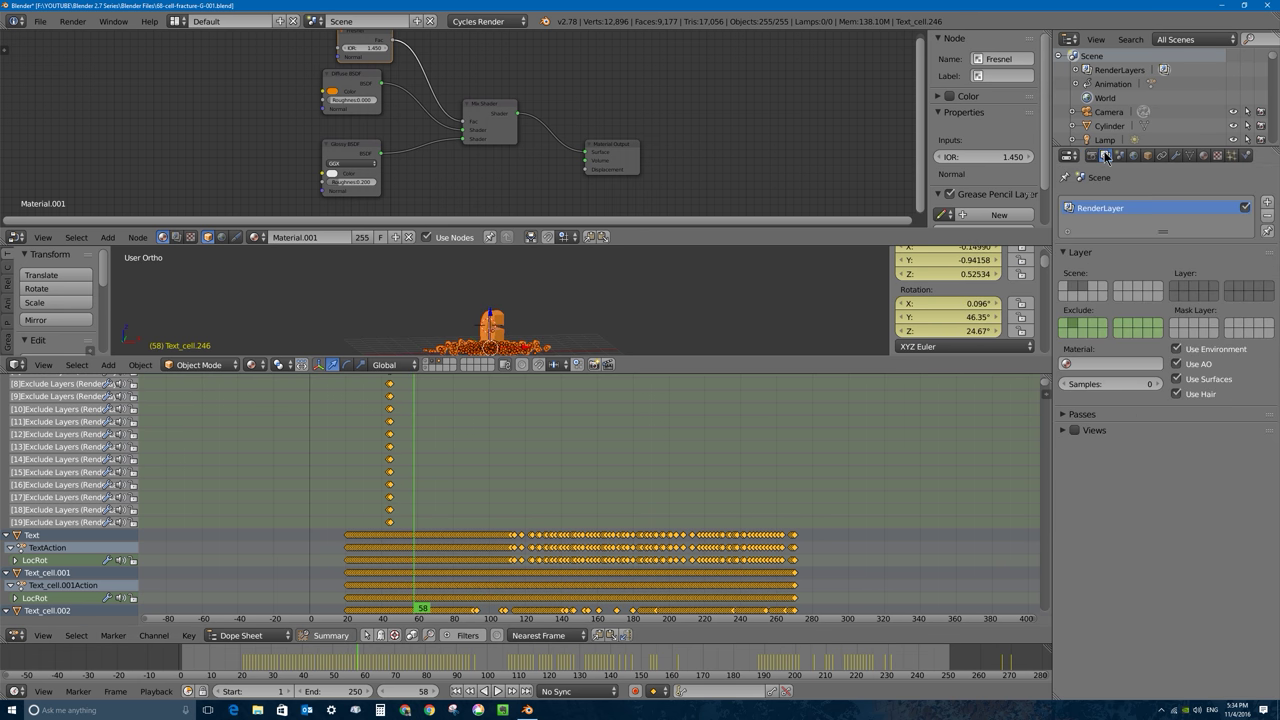
{"action": "right_click", "coordinate": [1097, 327]}
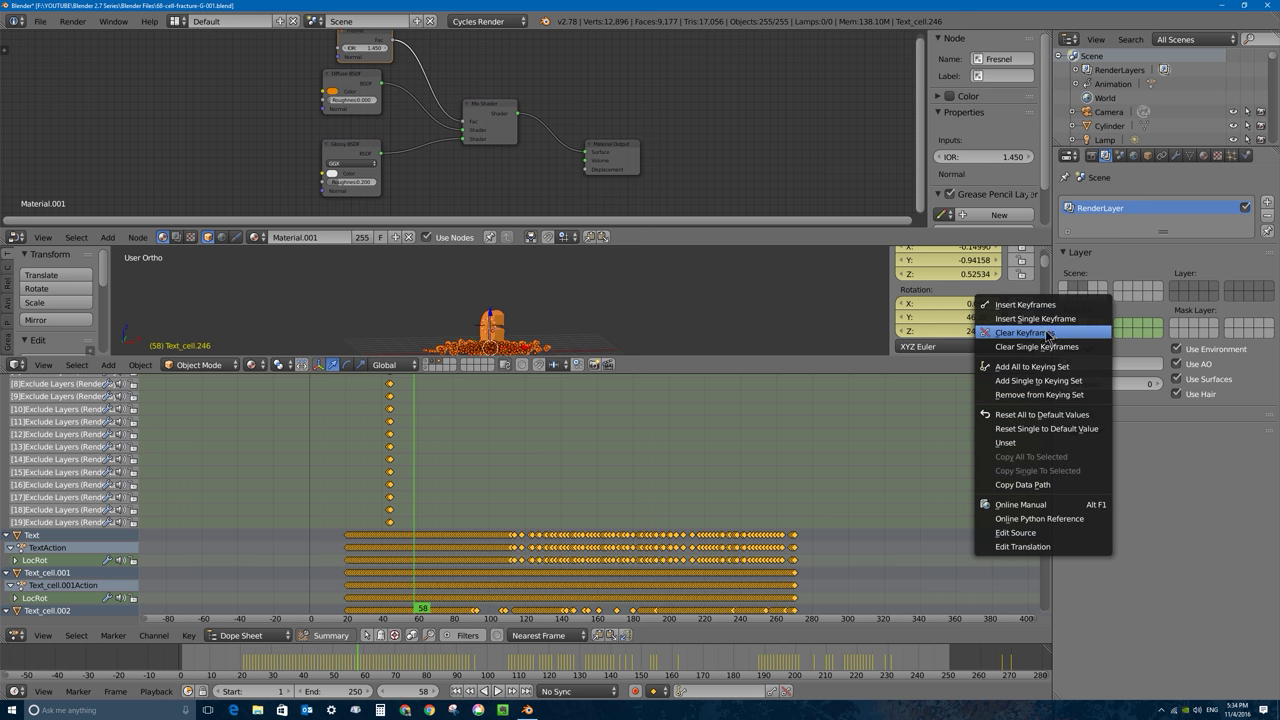
{"action": "left_click", "coordinate": [1042, 320]}
{"action": "right_click", "coordinate": [1030, 326]}
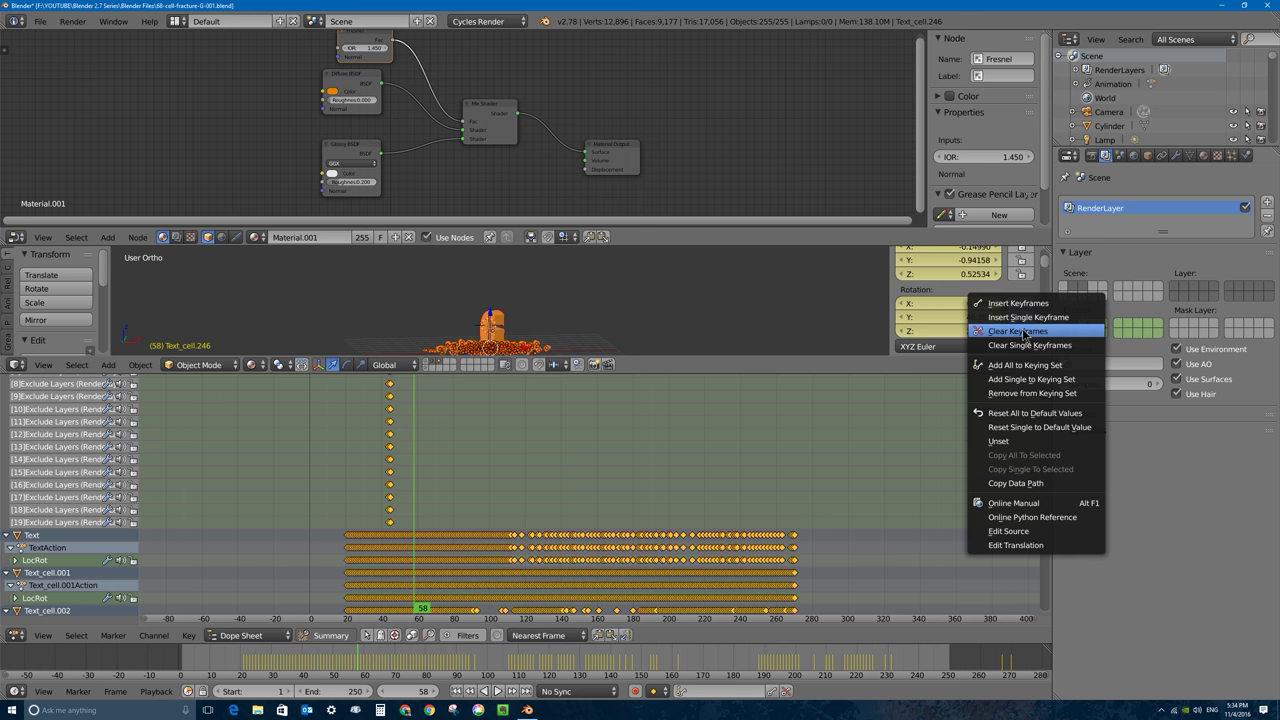
{"action": "left_click", "coordinate": [1030, 330]}
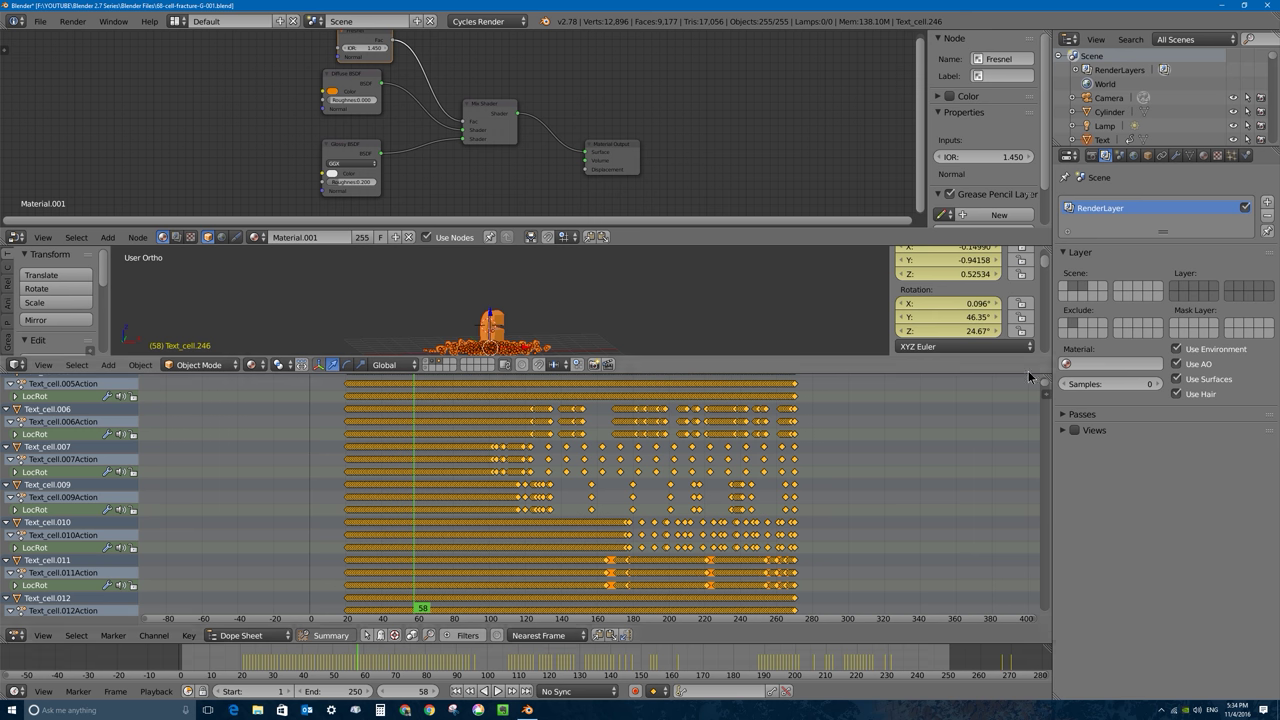
Step: At frame 44, show the floor's layer too and keyframe the render layer's Exclude setting with the third layer excluded
{"action": "left_click_drag", "start_coordinate": [412, 468], "coordinate": [390, 427]}
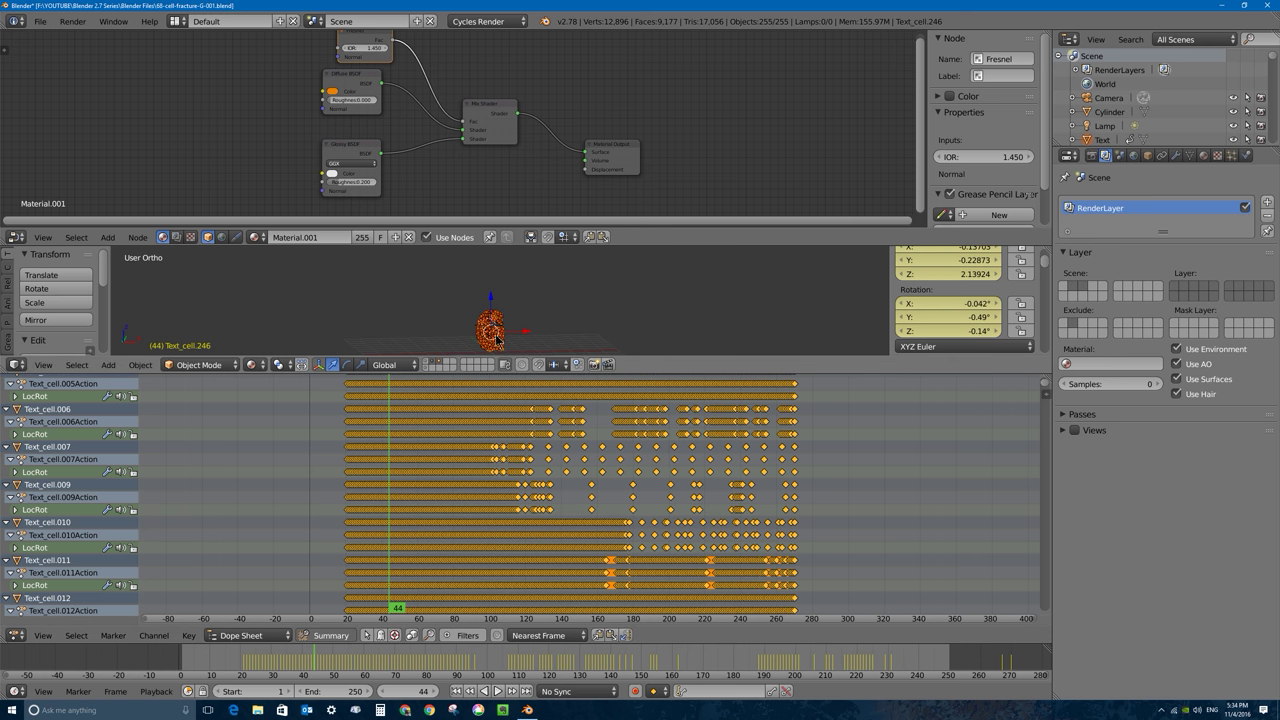
{"action": "left_click", "coordinate": [435, 367], "text": "shift"}
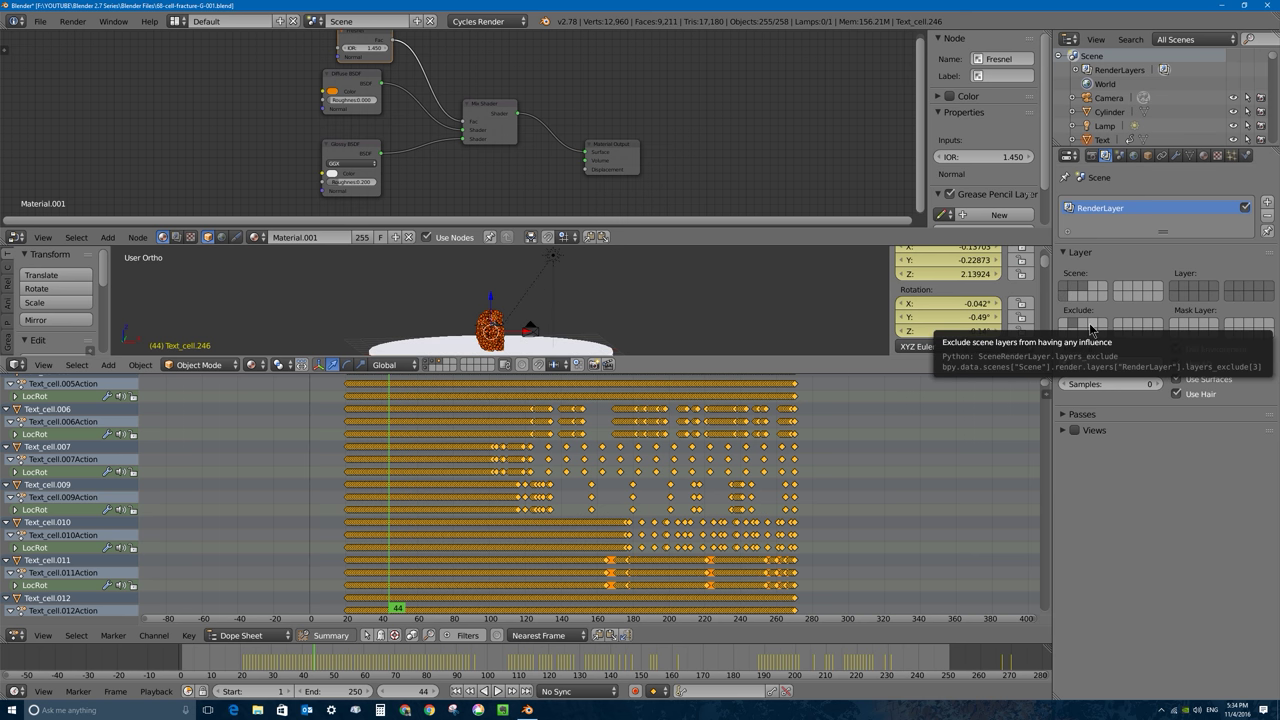
{"action": "left_click", "coordinate": [1087, 329]}
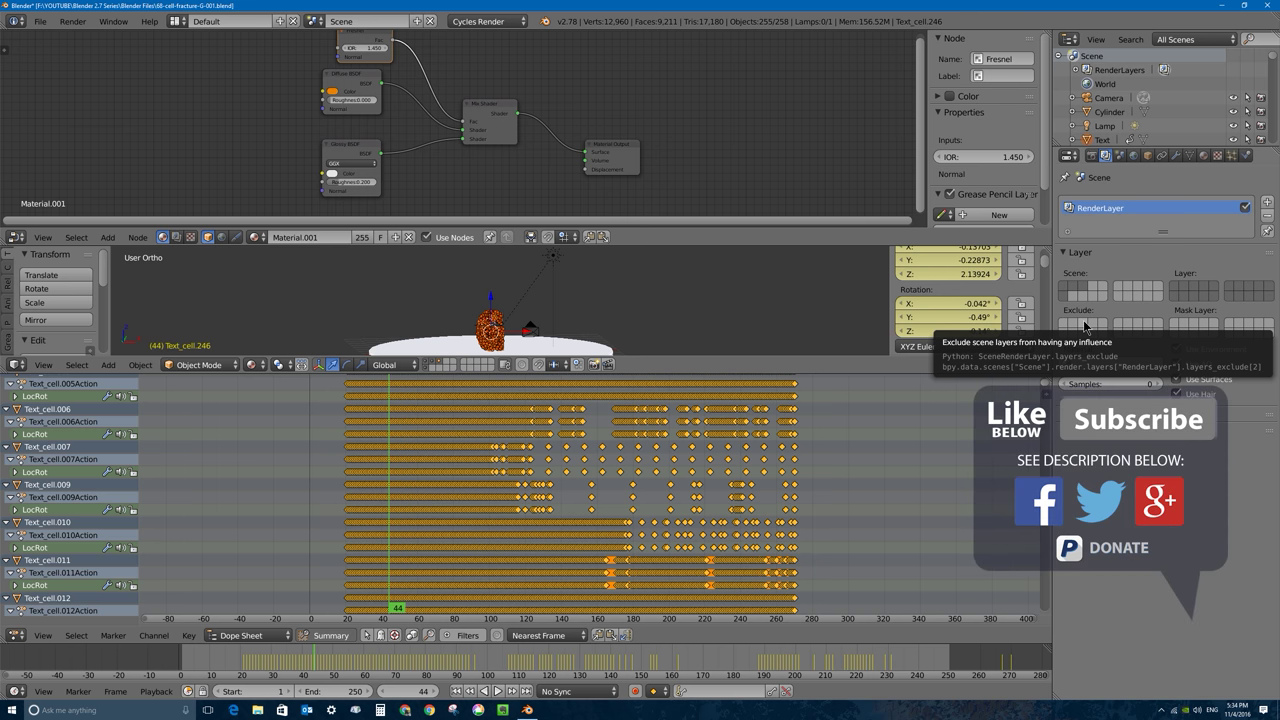
{"action": "left_click", "coordinate": [1085, 324]}
{"action": "key", "text": "i"}
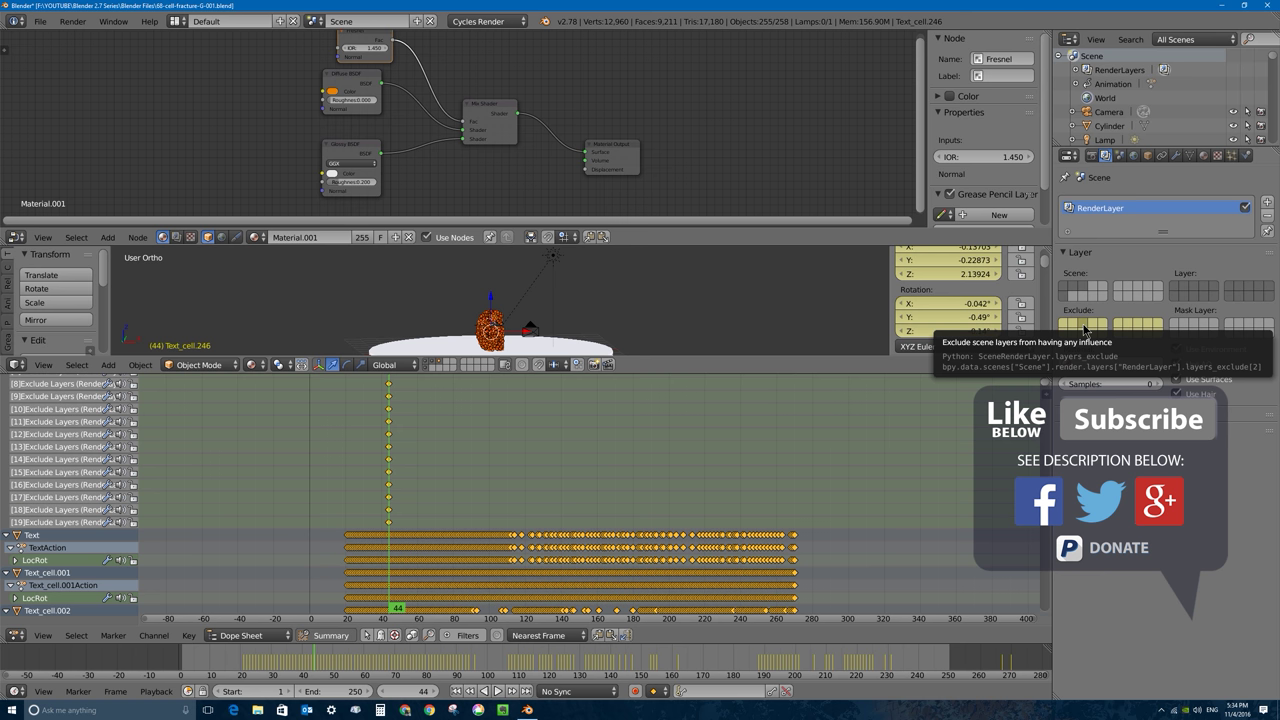
Step: At frame 45, exclude the second layer instead and keyframe the render layer's Exclude setting
{"action": "key", "text": "Right"}
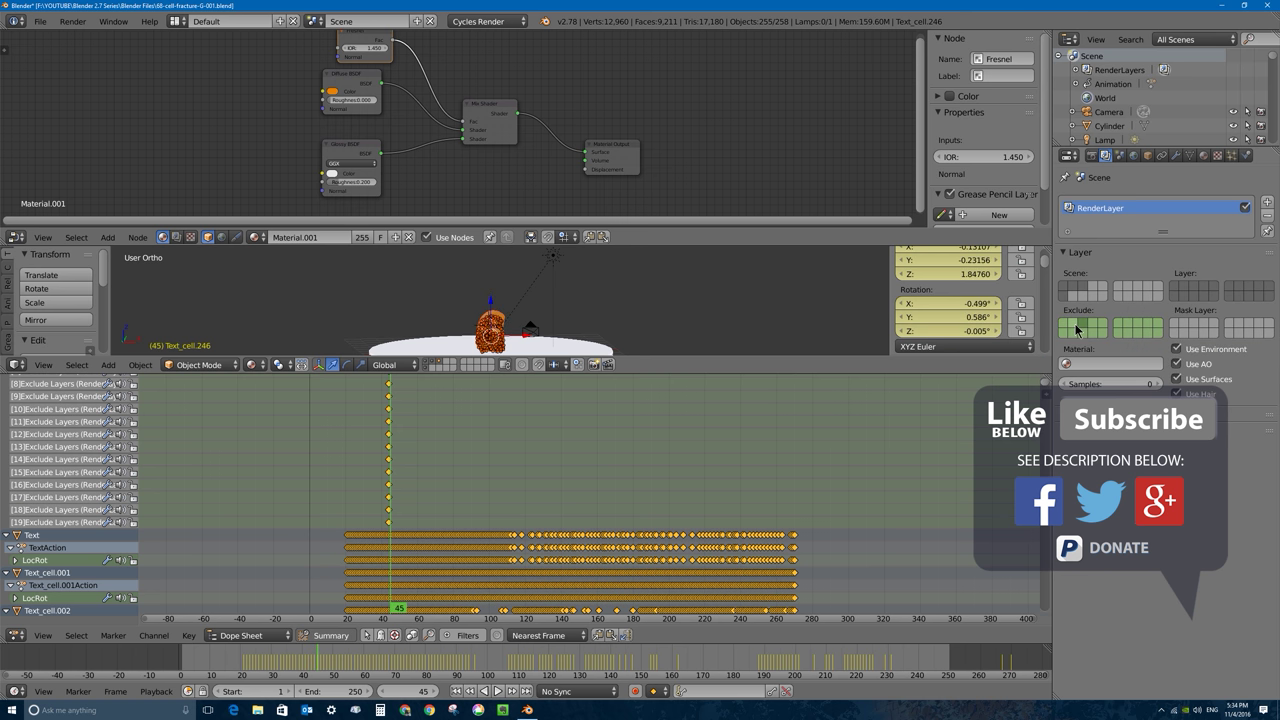
{"action": "left_click", "coordinate": [1071, 322]}
{"action": "key", "text": "i"}
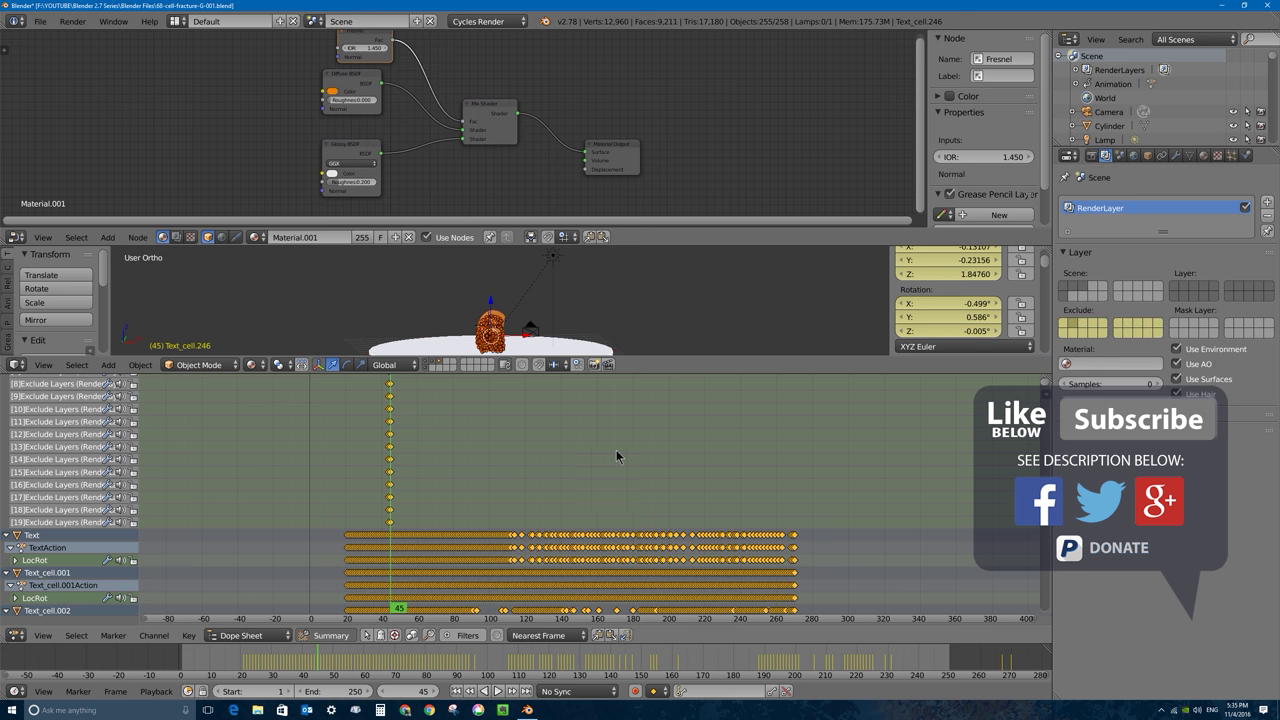
Step: Test-render frame 44, stop it partway, and render frame 45 to check the layer swap
{"action": "key", "text": "Left"}
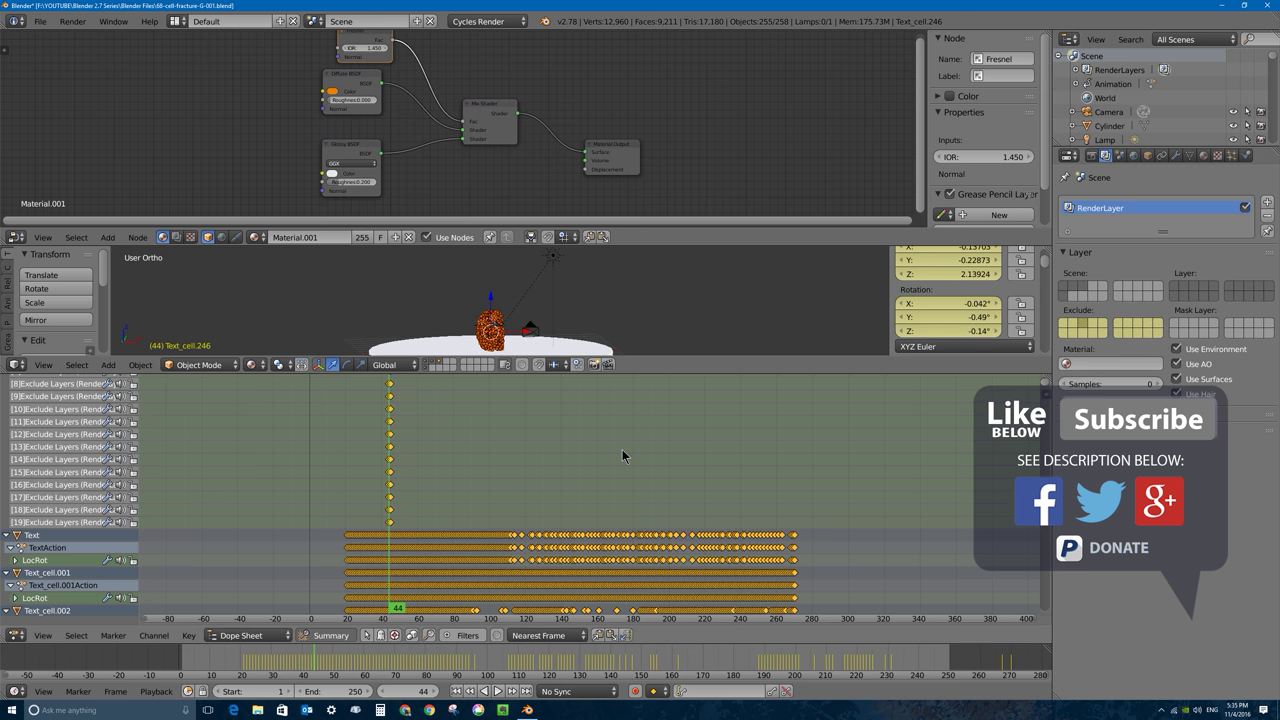
{"action": "left_click", "coordinate": [1091, 155]}
{"action": "left_click", "coordinate": [1096, 173]}
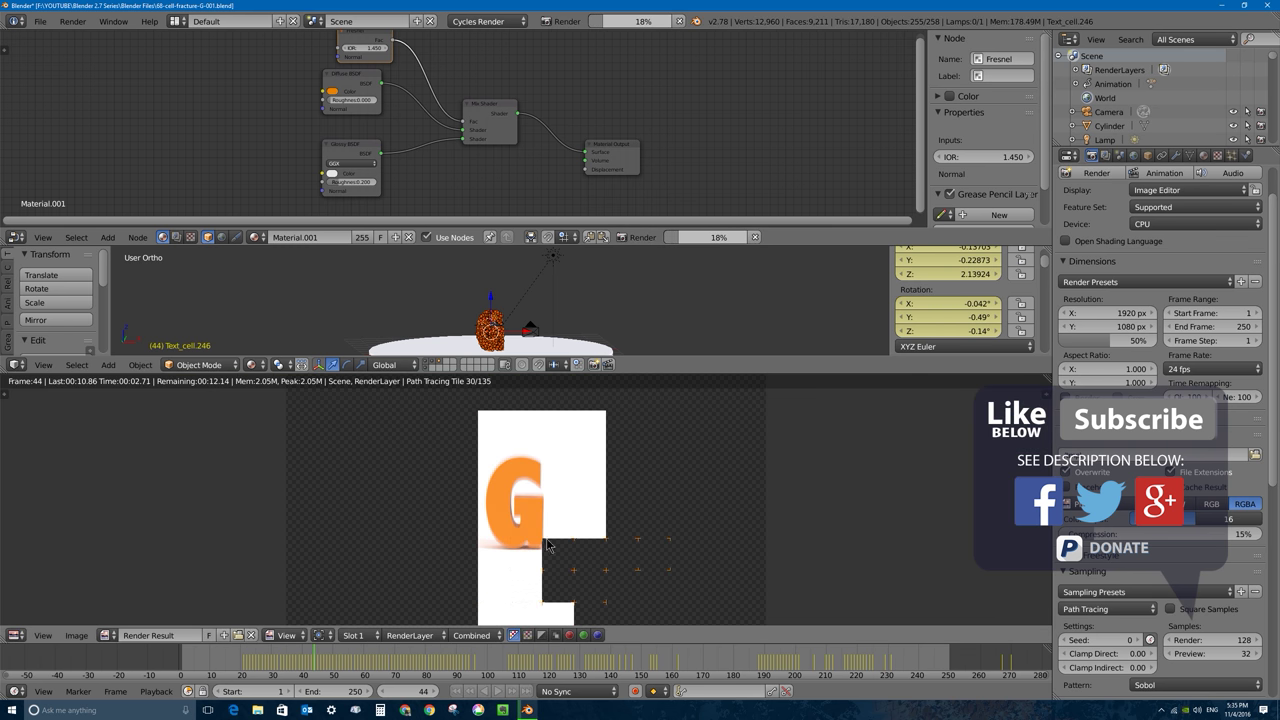
{"action": "key", "text": "Escape"}
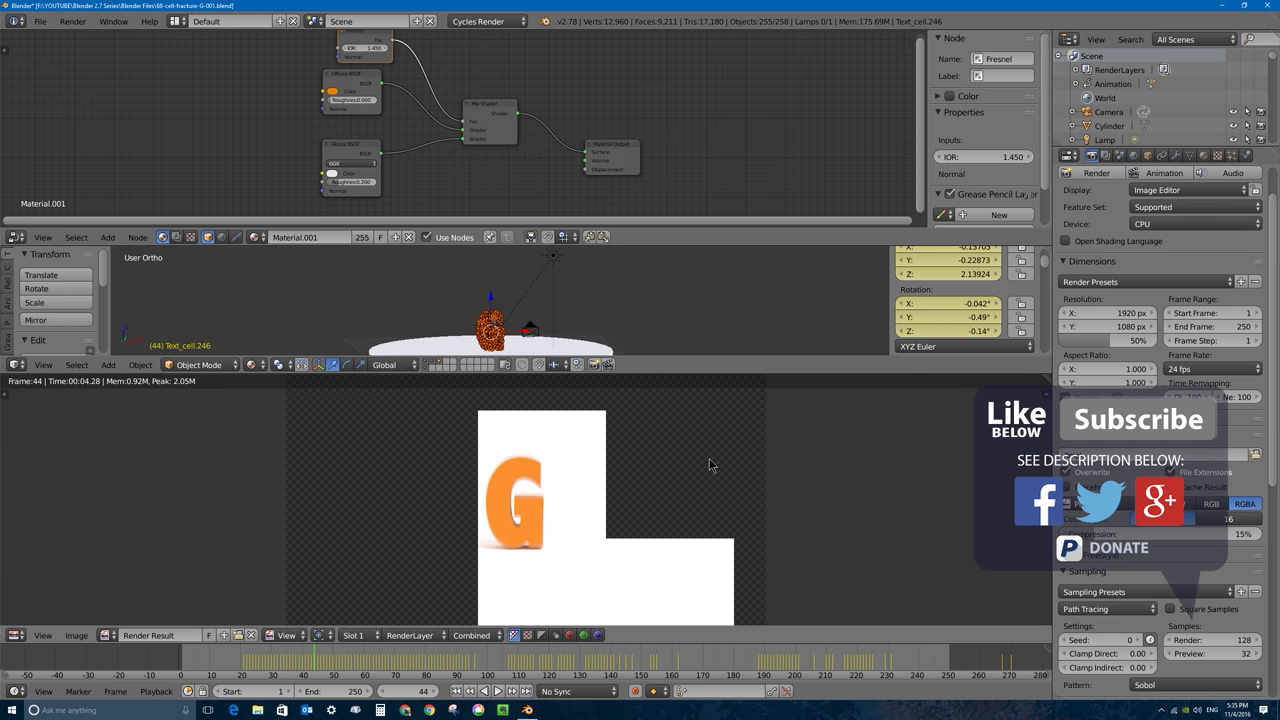
{"action": "key", "text": "Escape"}
{"action": "key", "text": "Right"}
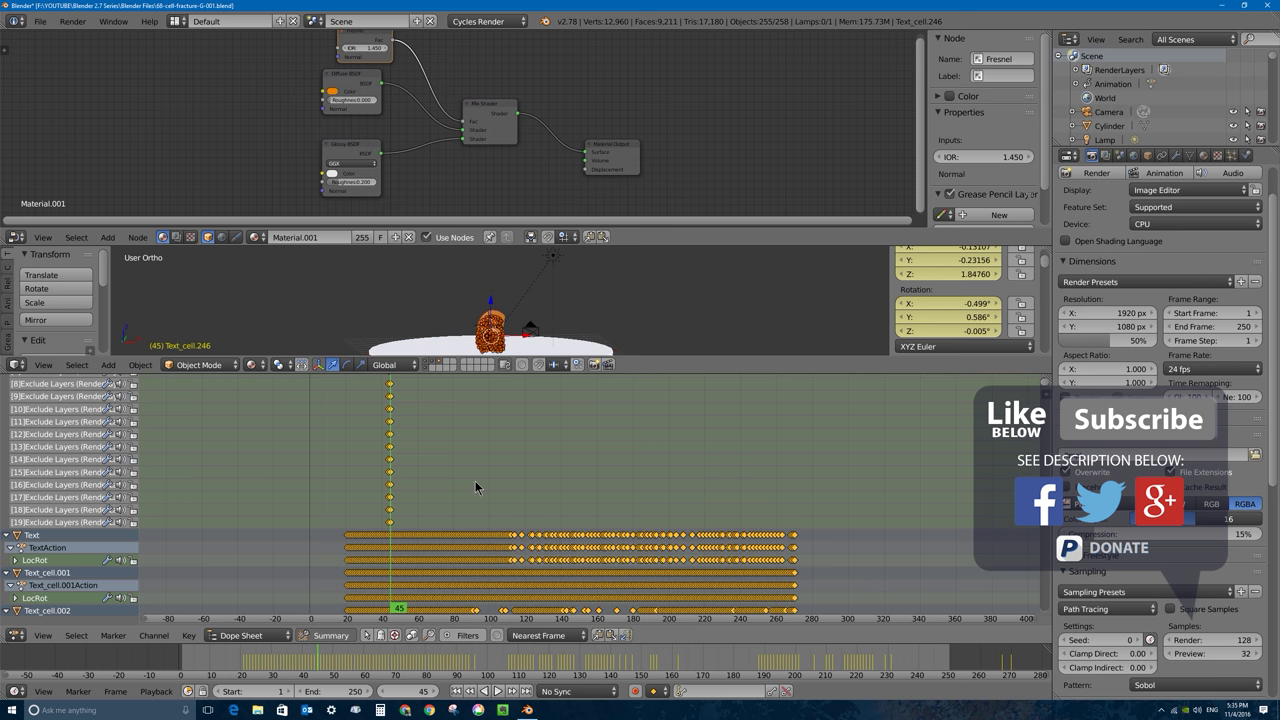
{"action": "left_click", "coordinate": [1100, 172]}
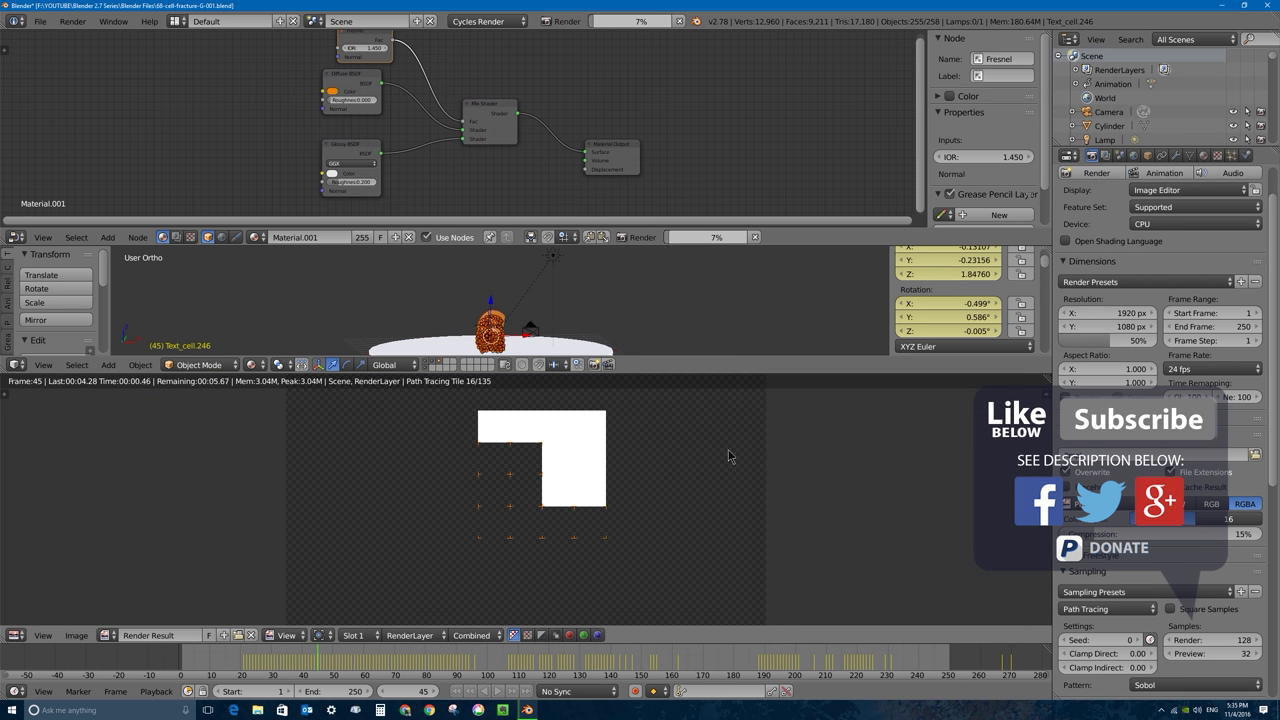